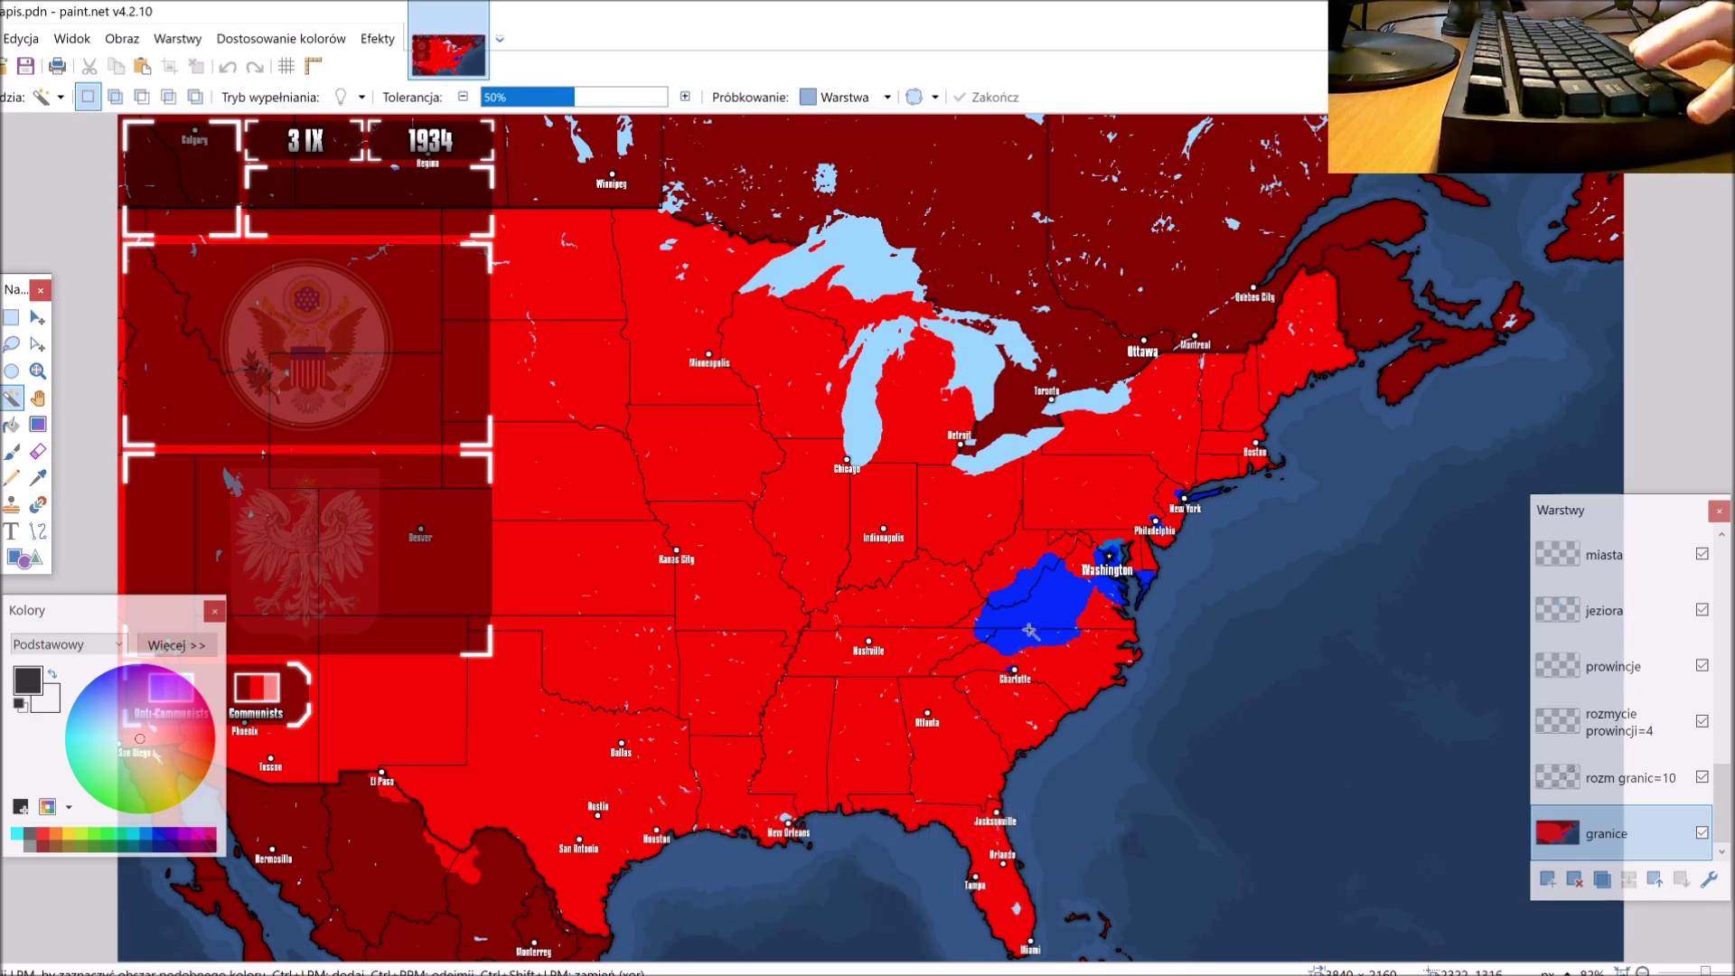
Step: Show the extended colour settings and set the primary colour to light red FF7F7F
{"action": "scroll", "coordinate": [1021, 632], "scroll_direction": "up", "scroll_amount": 4}
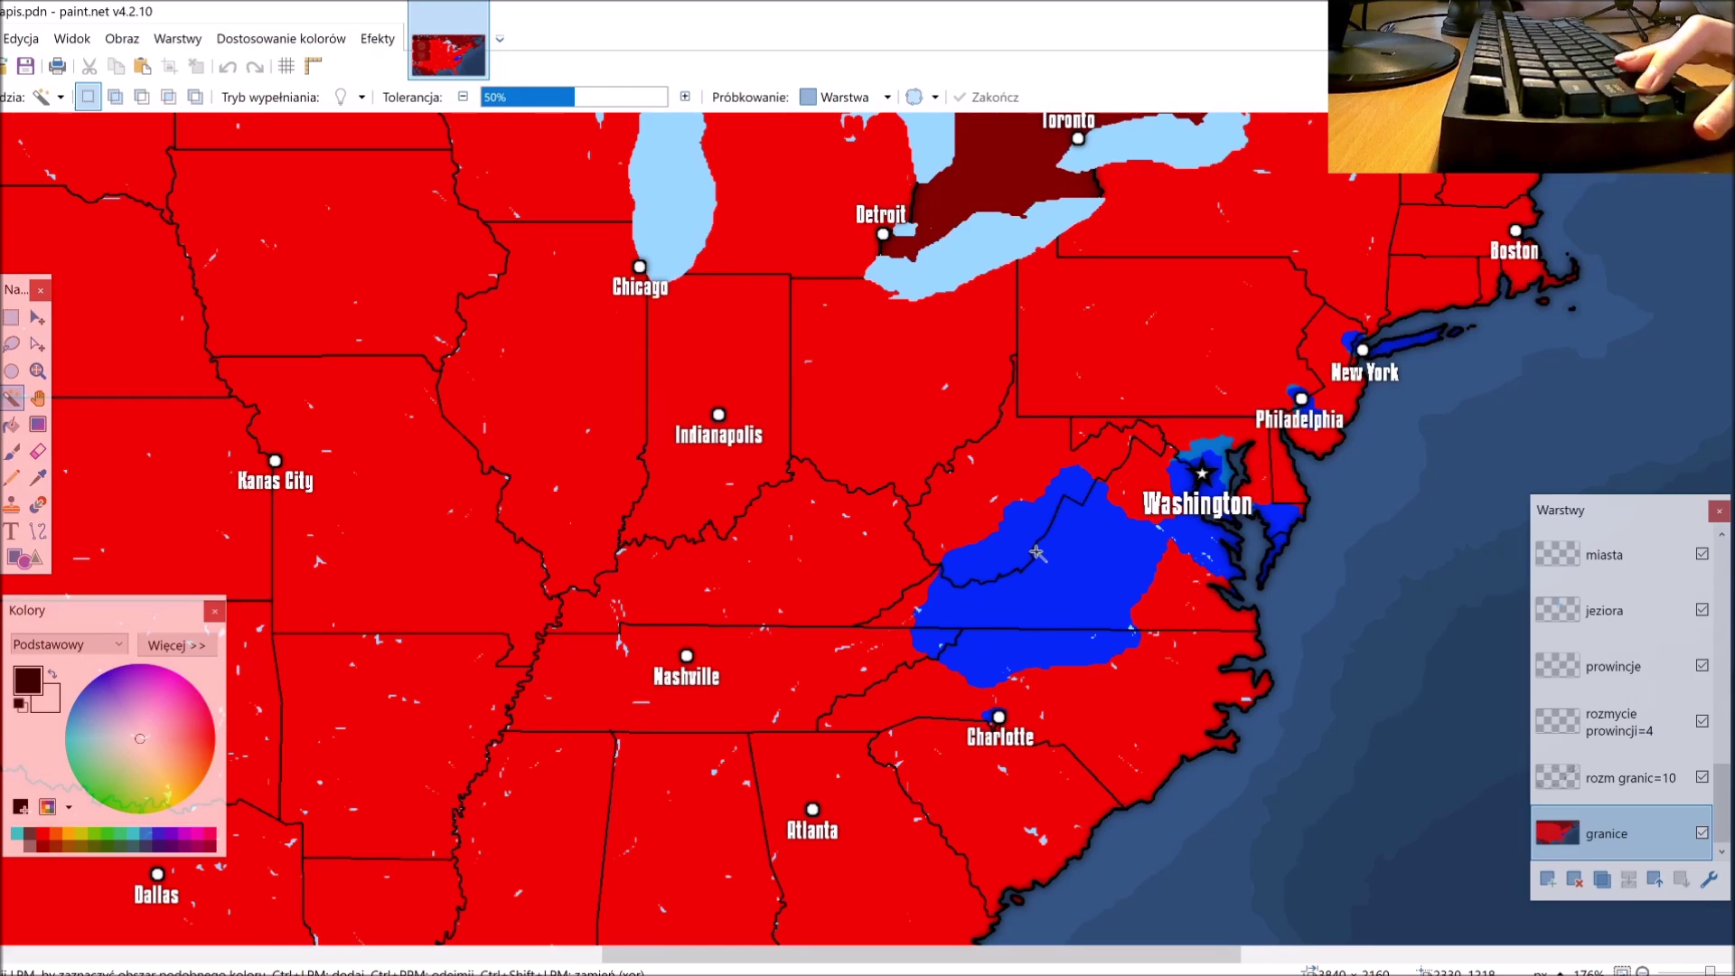
{"action": "scroll", "coordinate": [859, 404], "scroll_direction": "down", "scroll_amount": 1}
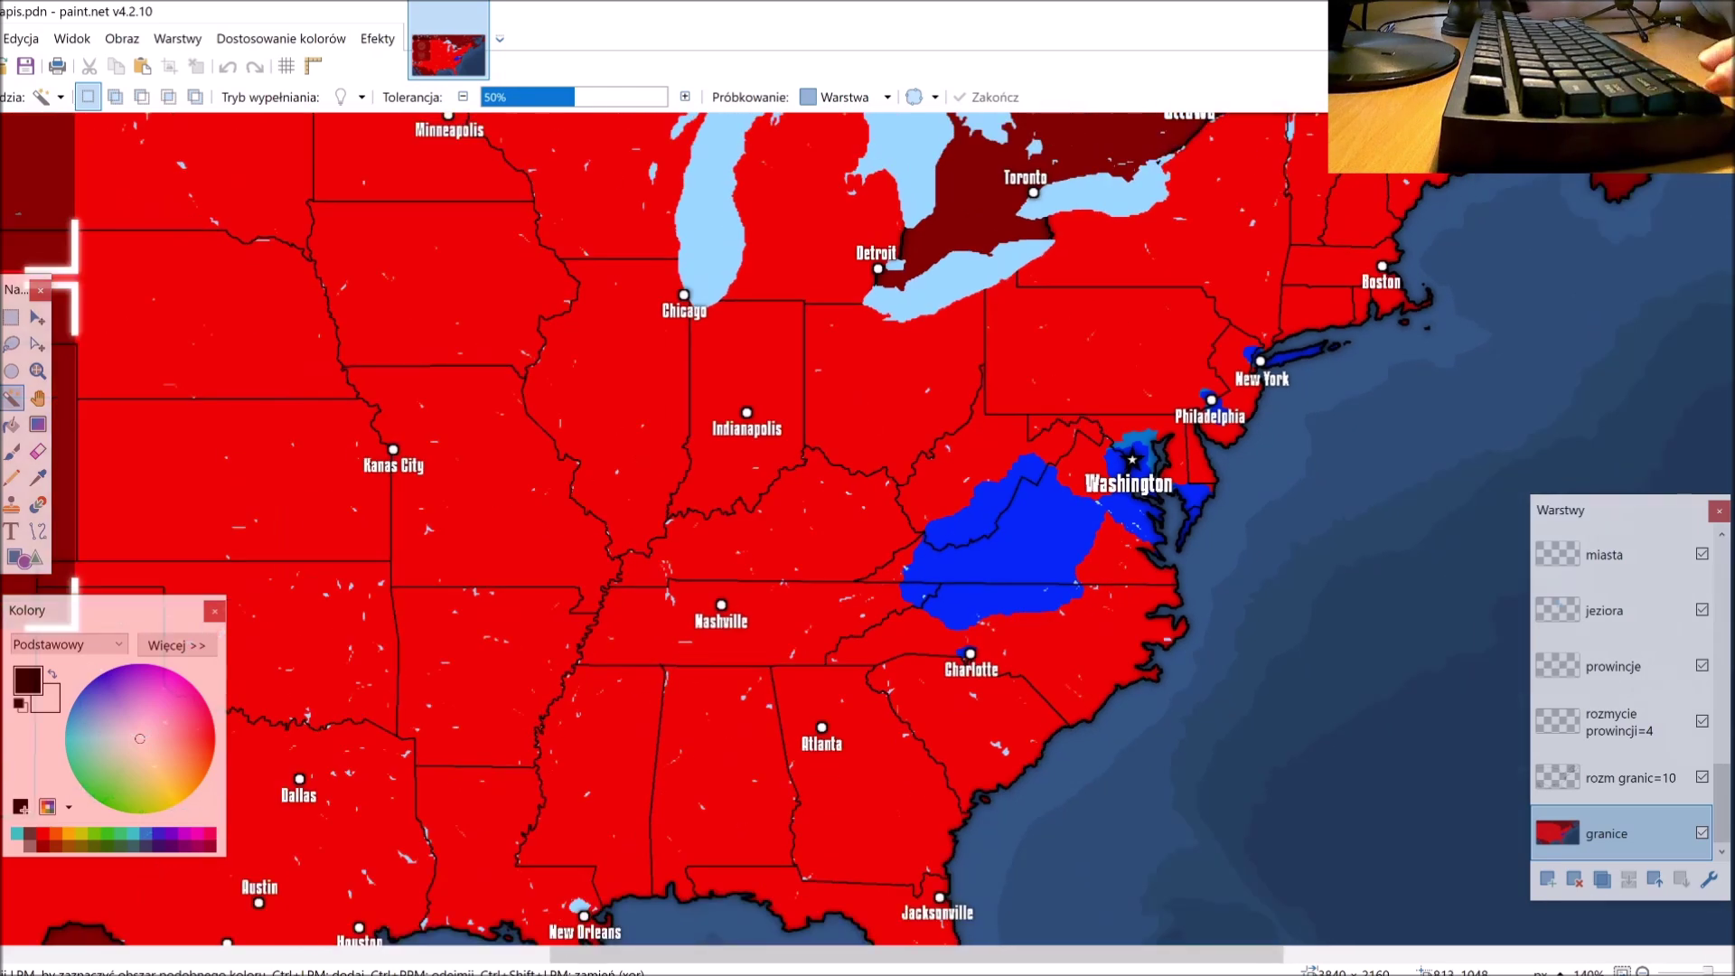
{"action": "left_click", "coordinate": [11, 425]}
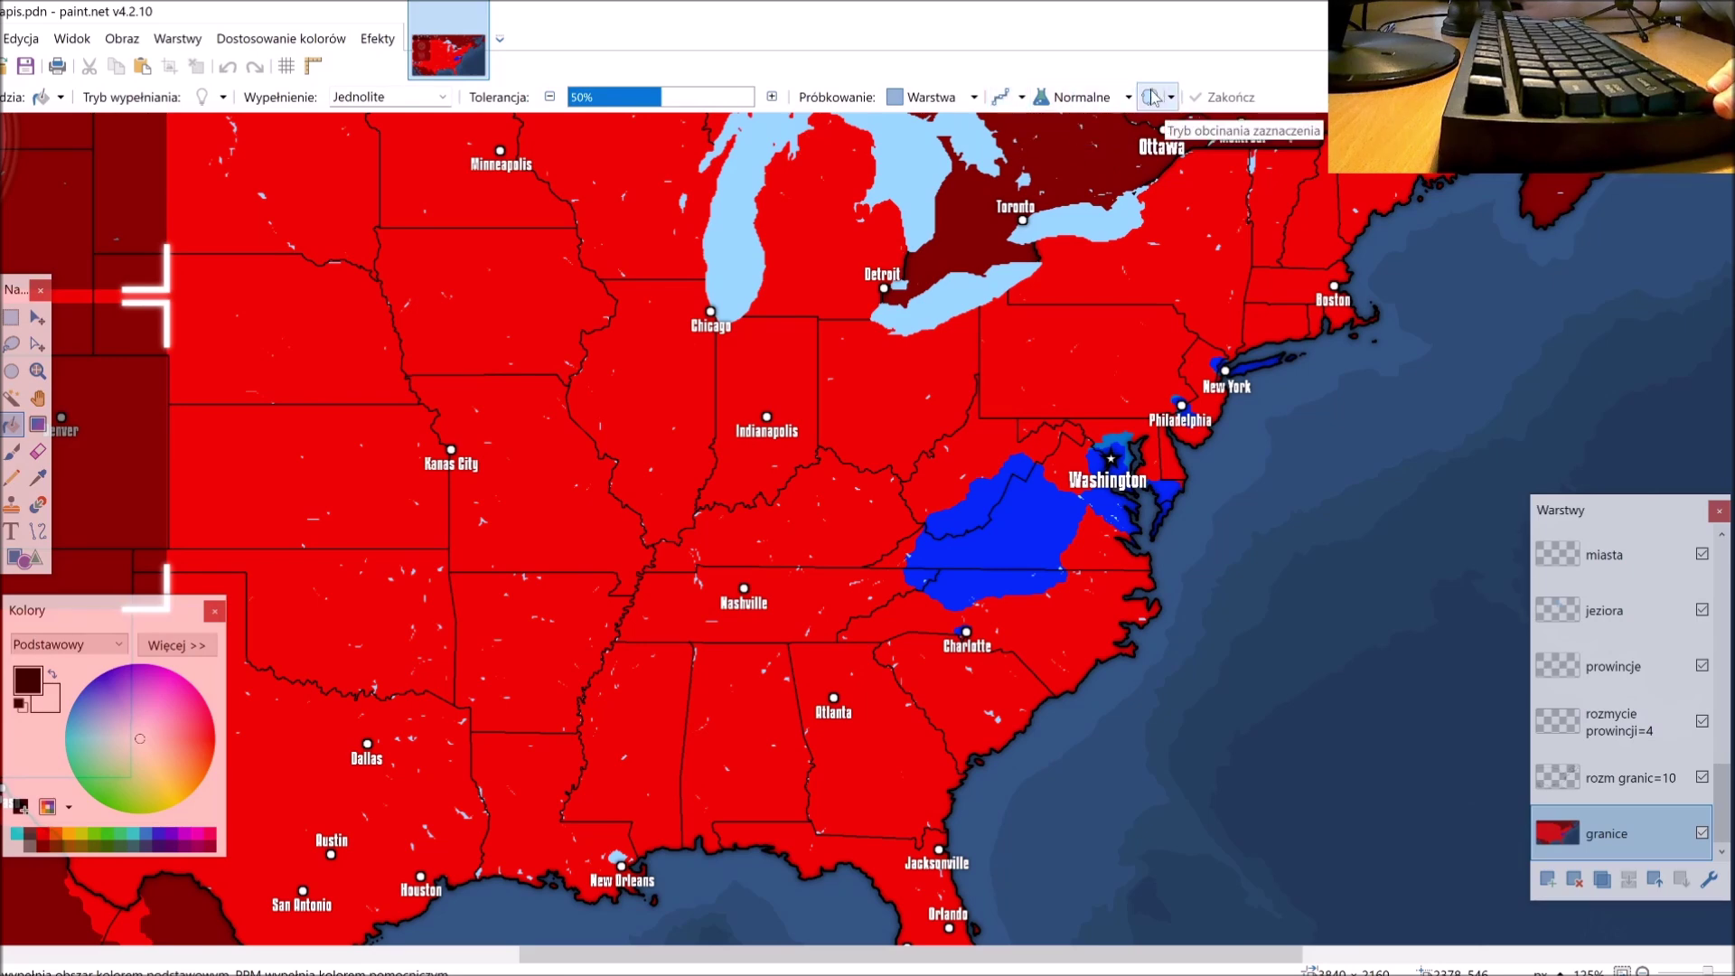
{"action": "scroll", "coordinate": [1031, 496], "scroll_direction": "up", "scroll_amount": 6}
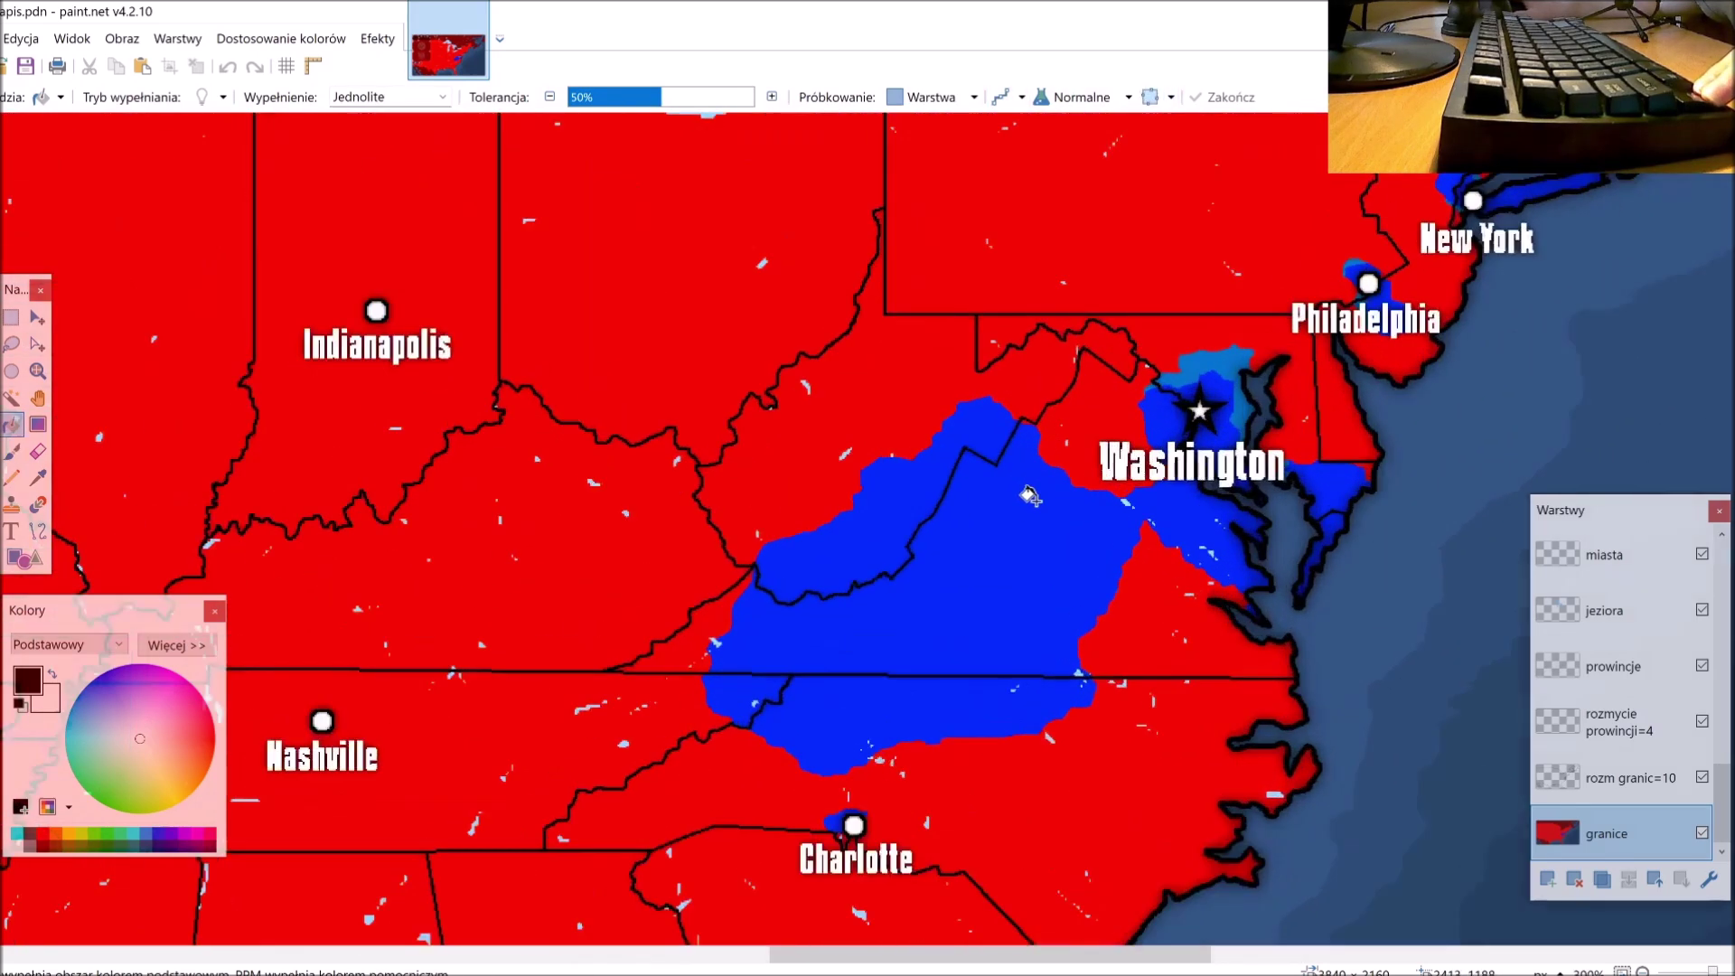
{"action": "left_click", "coordinate": [12, 477]}
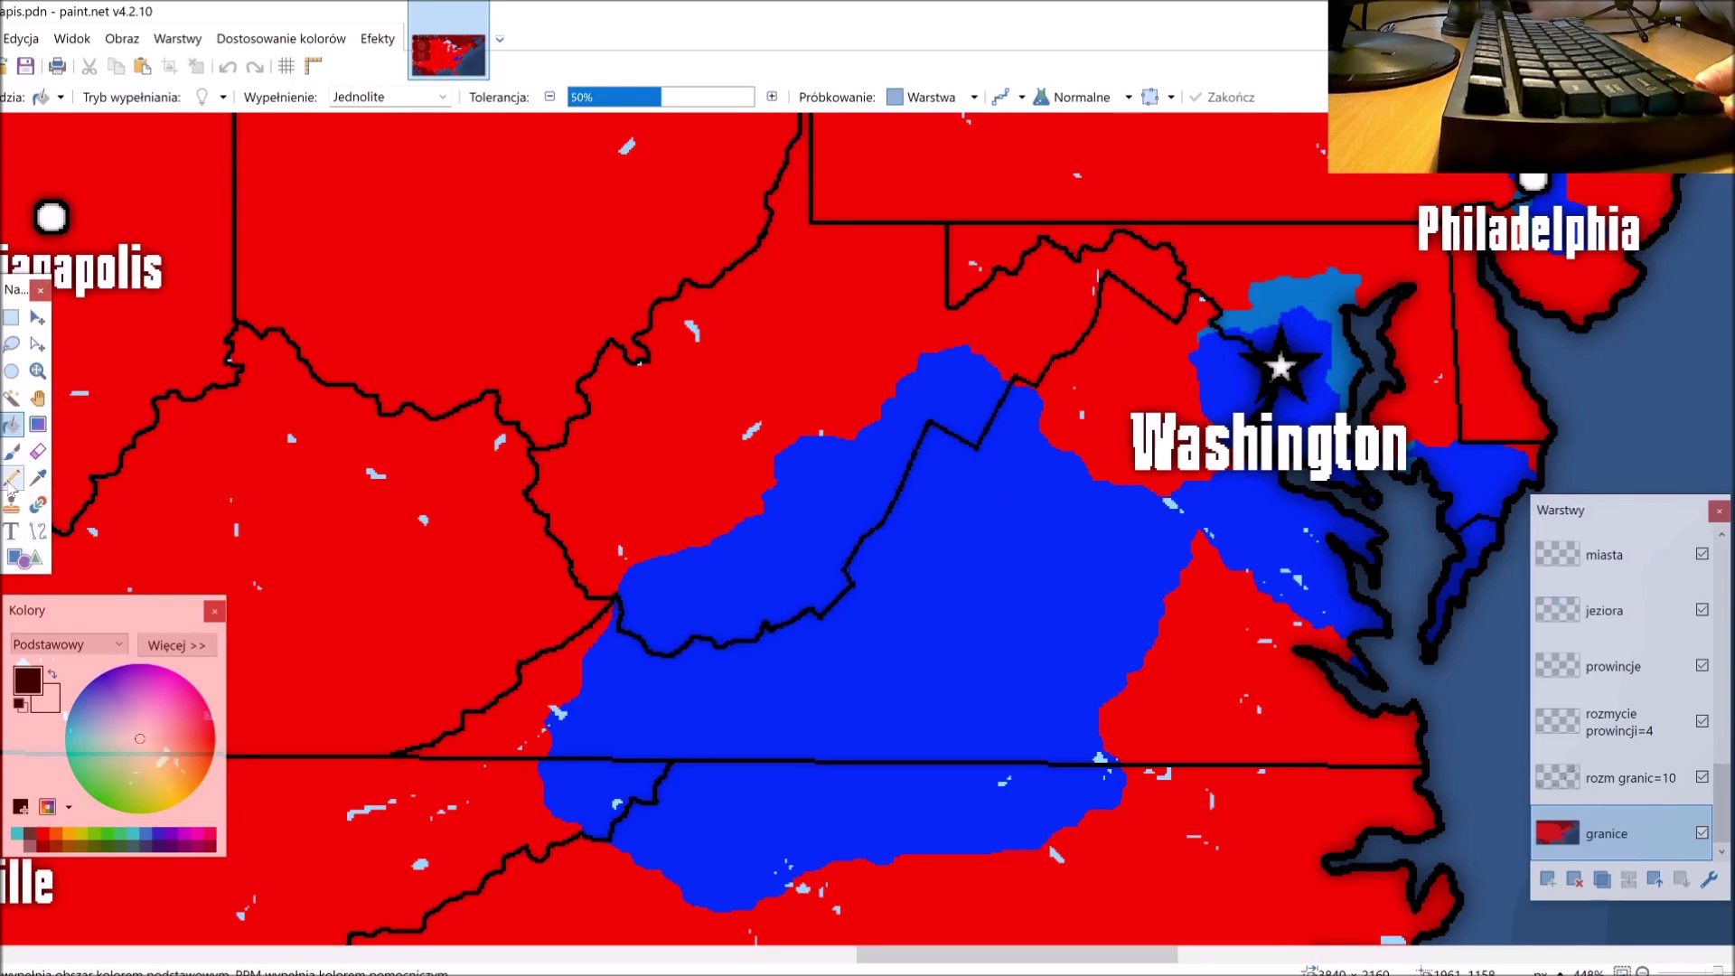
{"action": "left_click", "coordinate": [176, 644]}
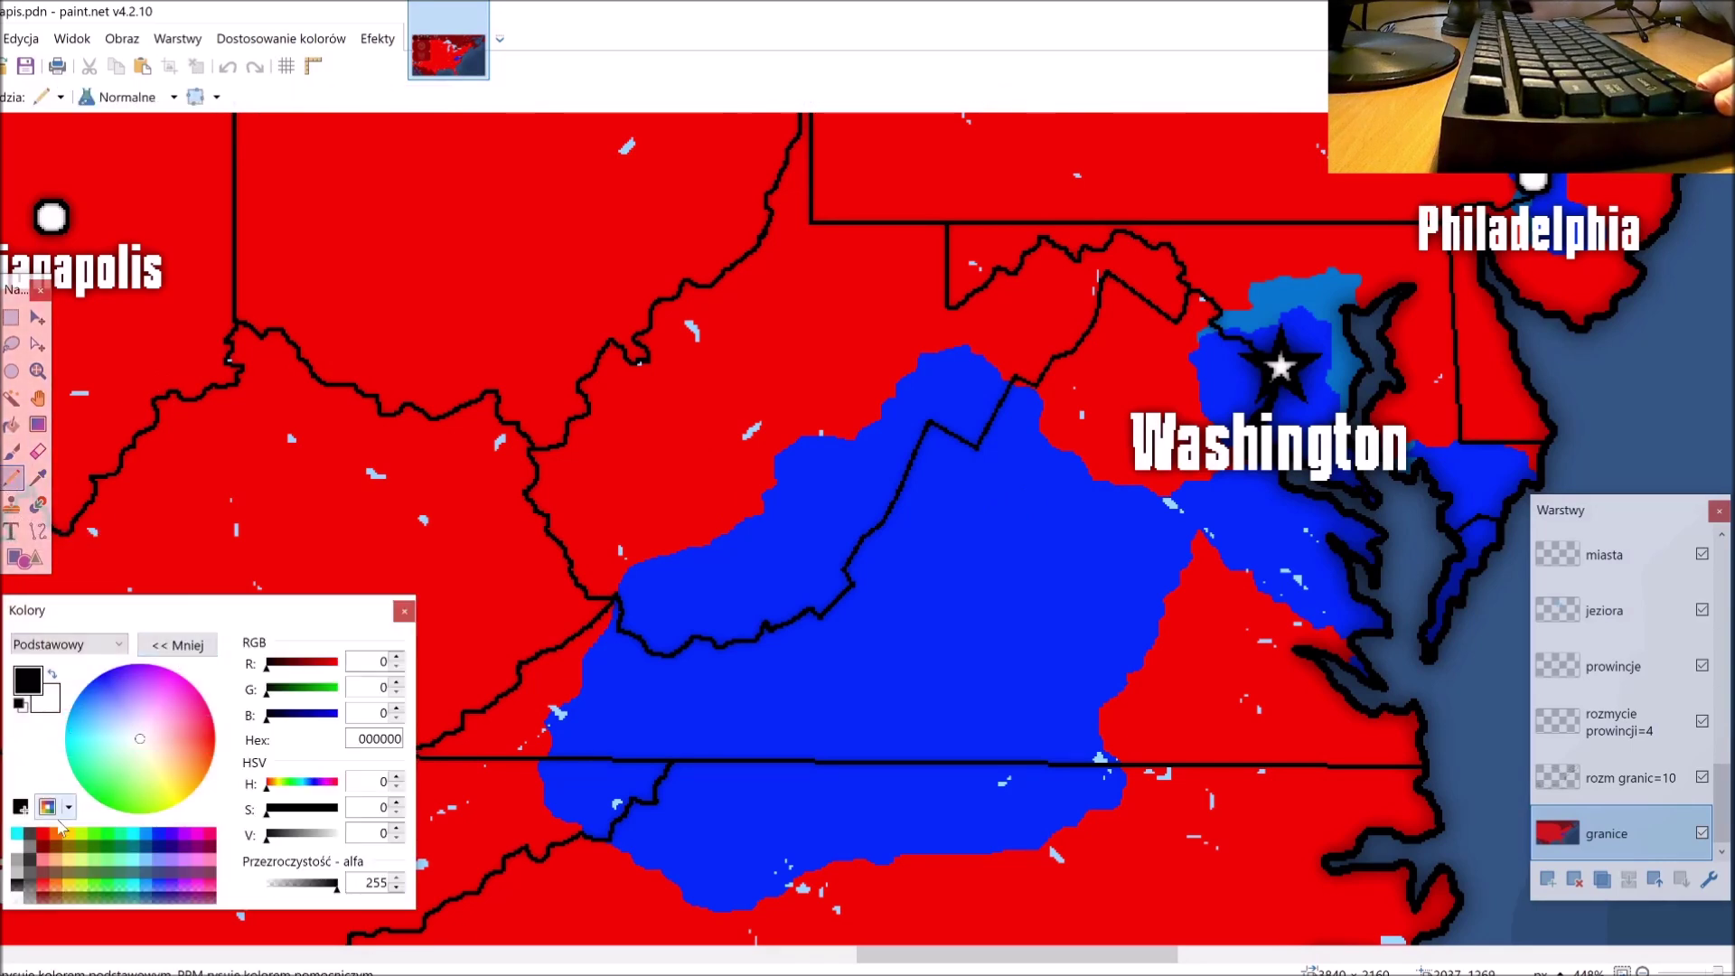
{"action": "left_click", "coordinate": [47, 864]}
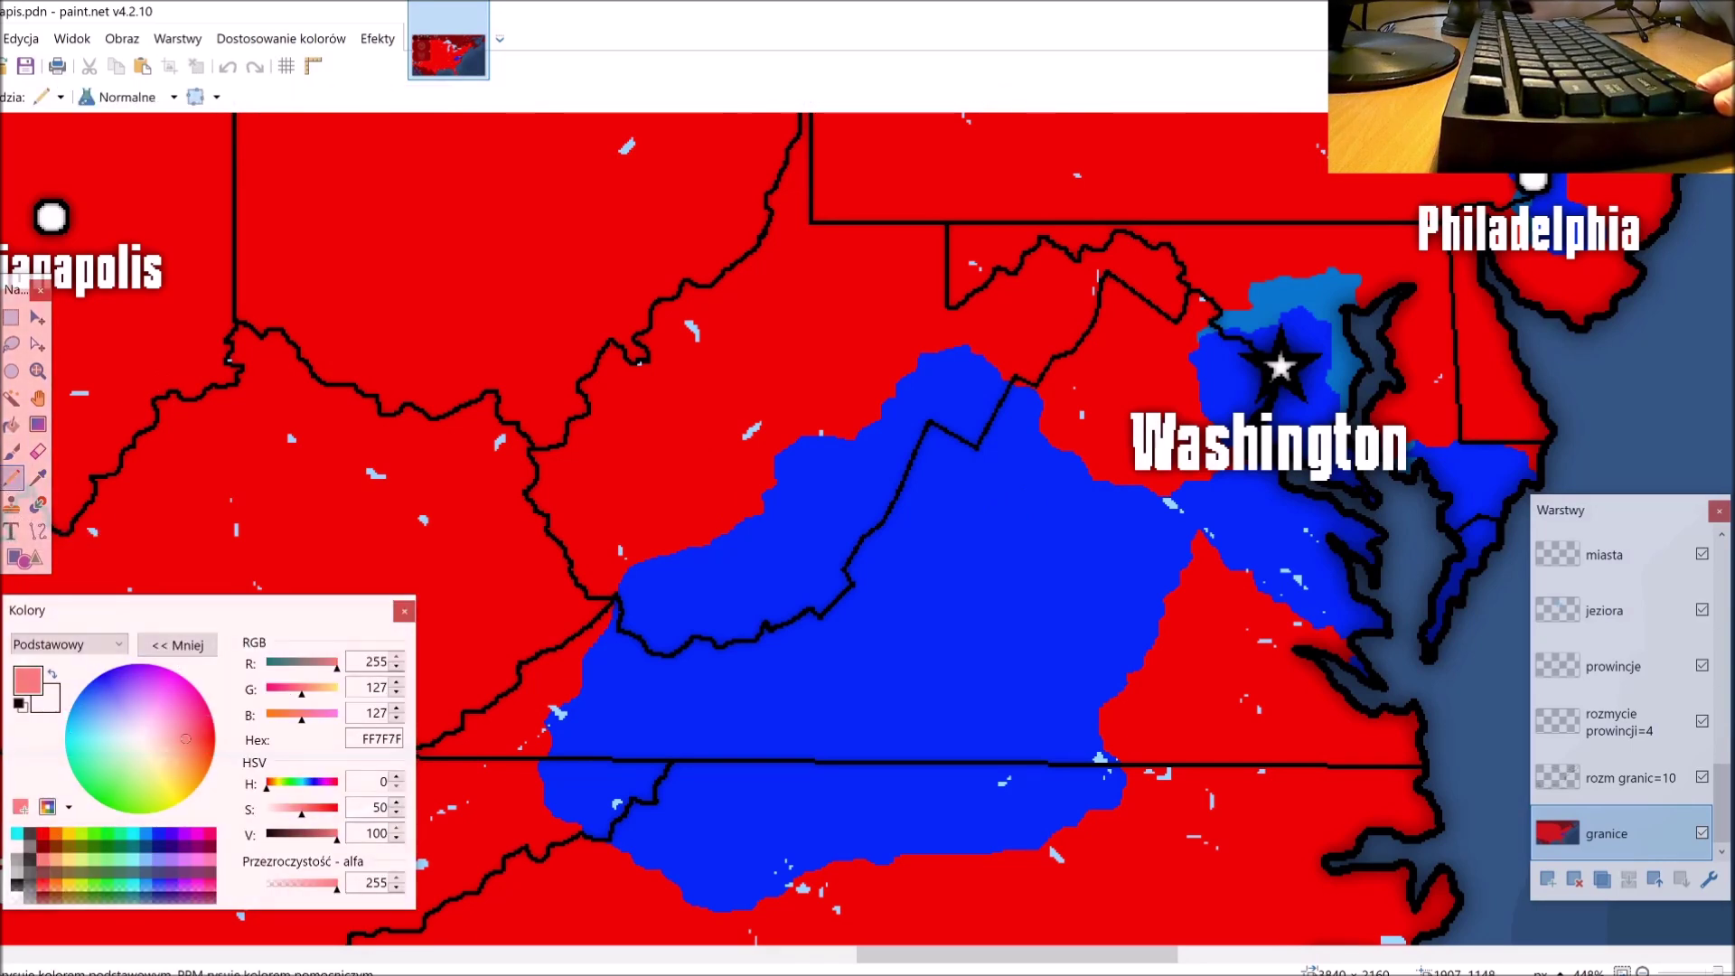
{"action": "key", "text": "s"}
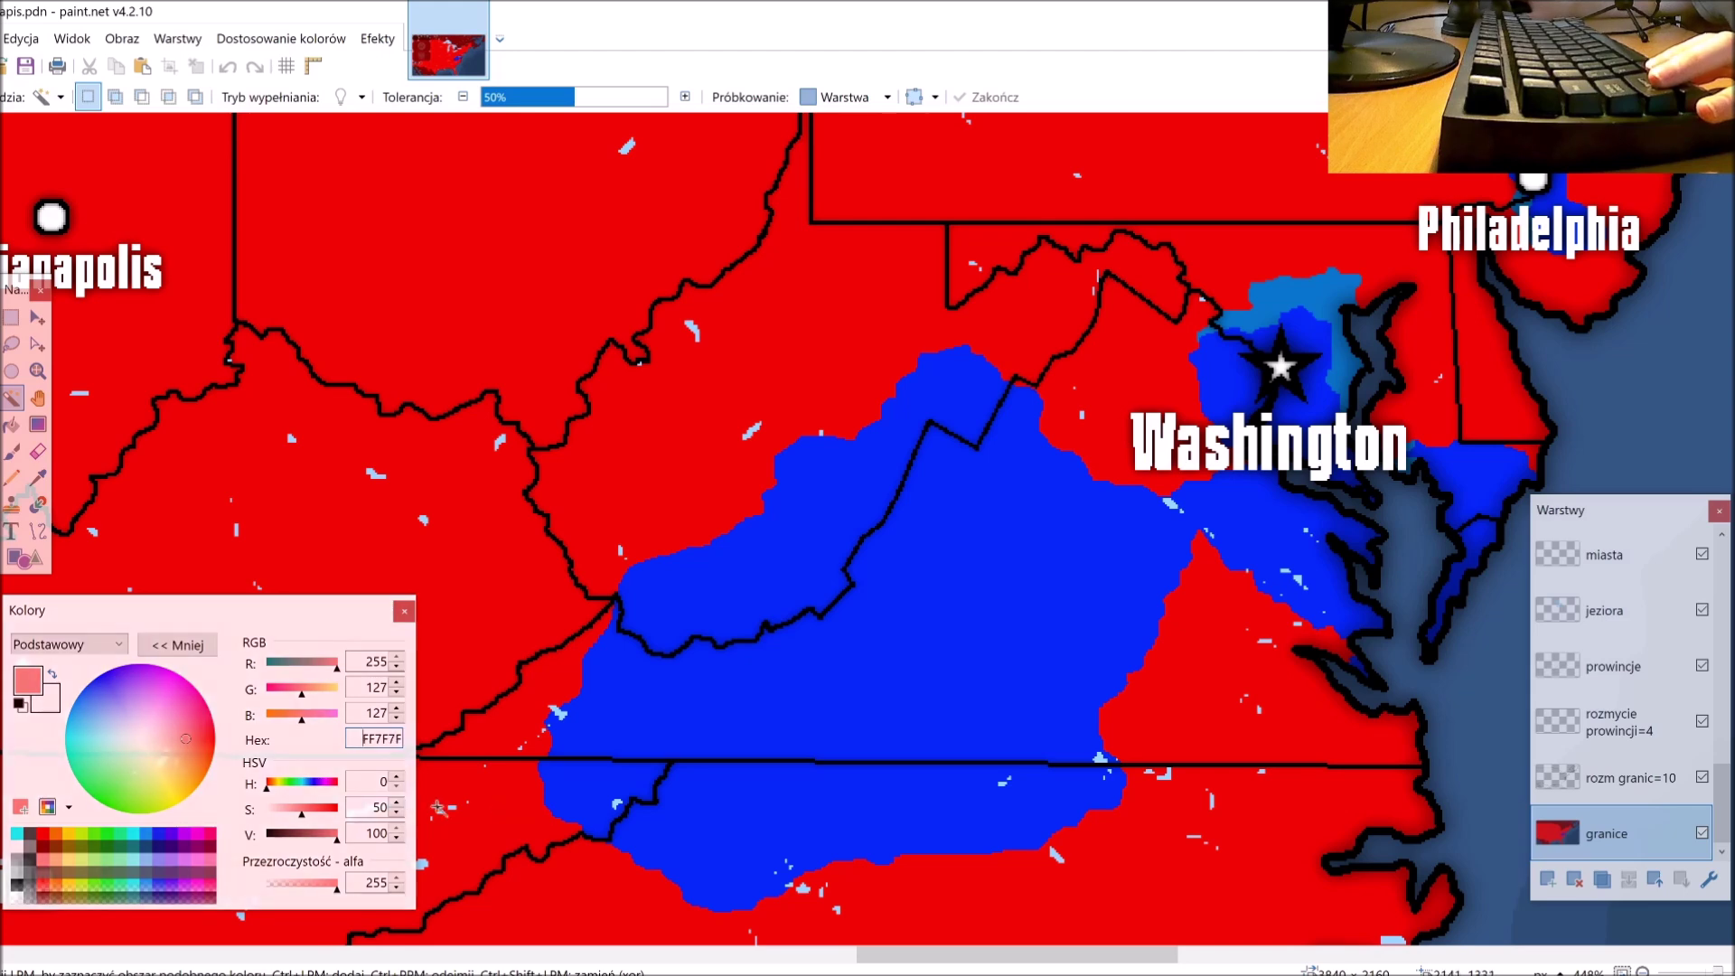
{"action": "scroll", "coordinate": [287, 779], "scroll_direction": "left", "scroll_amount": 3}
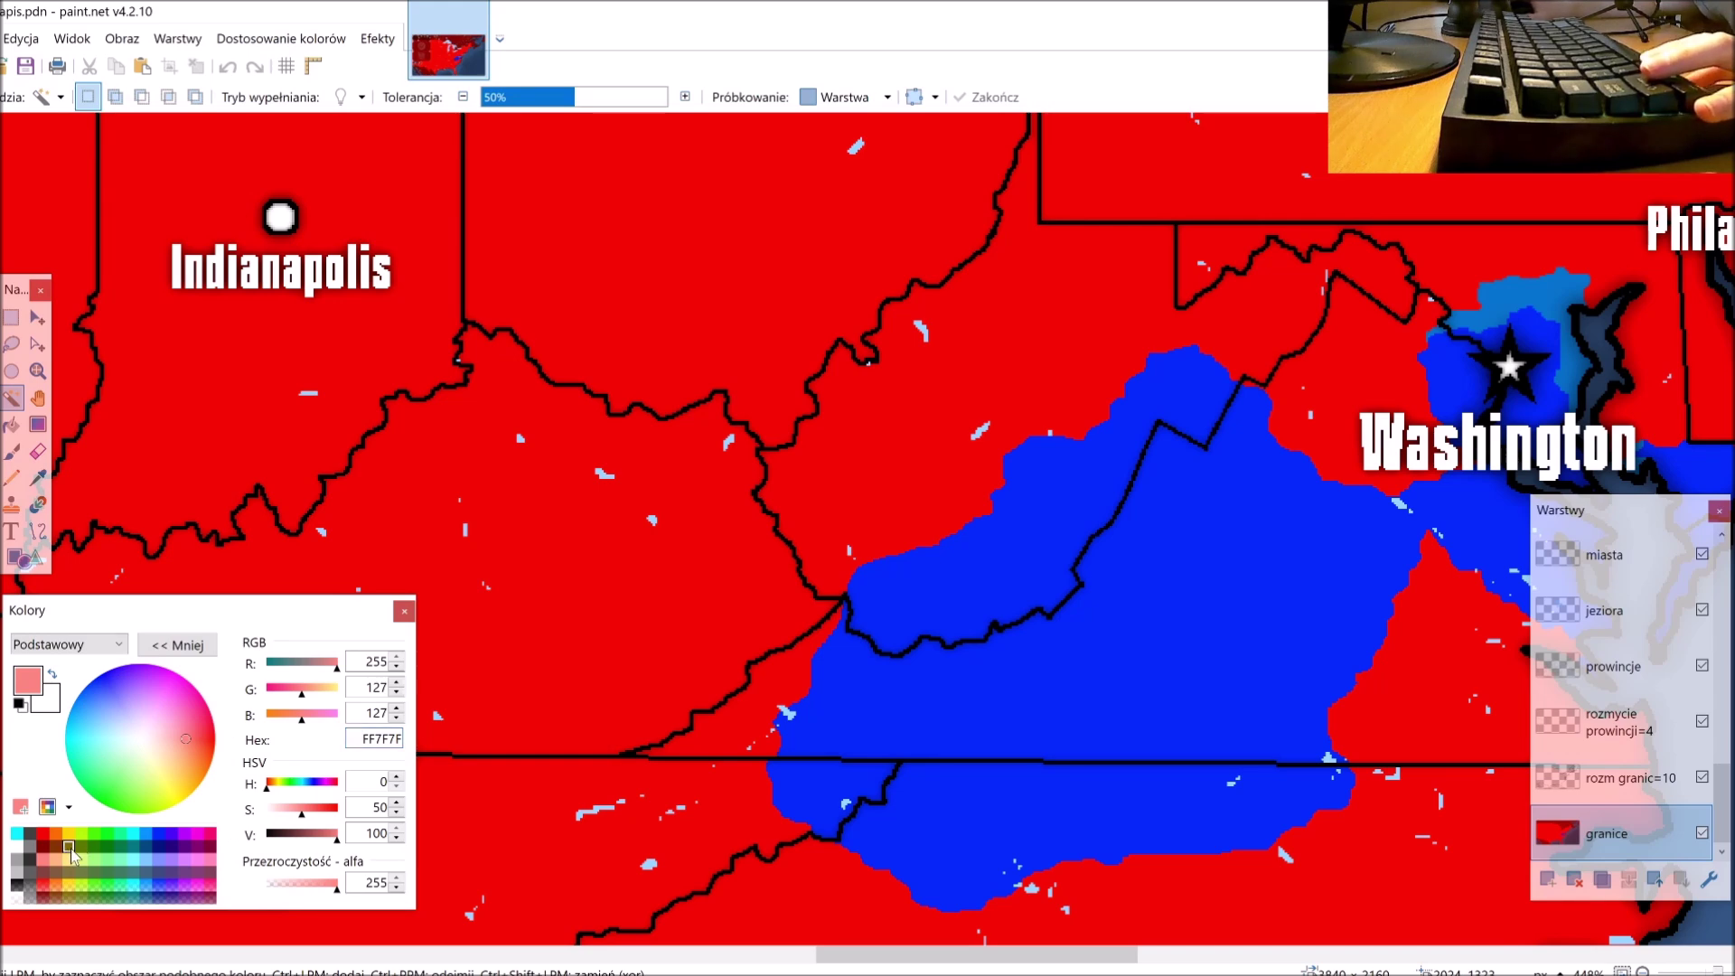
{"action": "scroll", "coordinate": [949, 524], "scroll_direction": "down", "scroll_amount": 1}
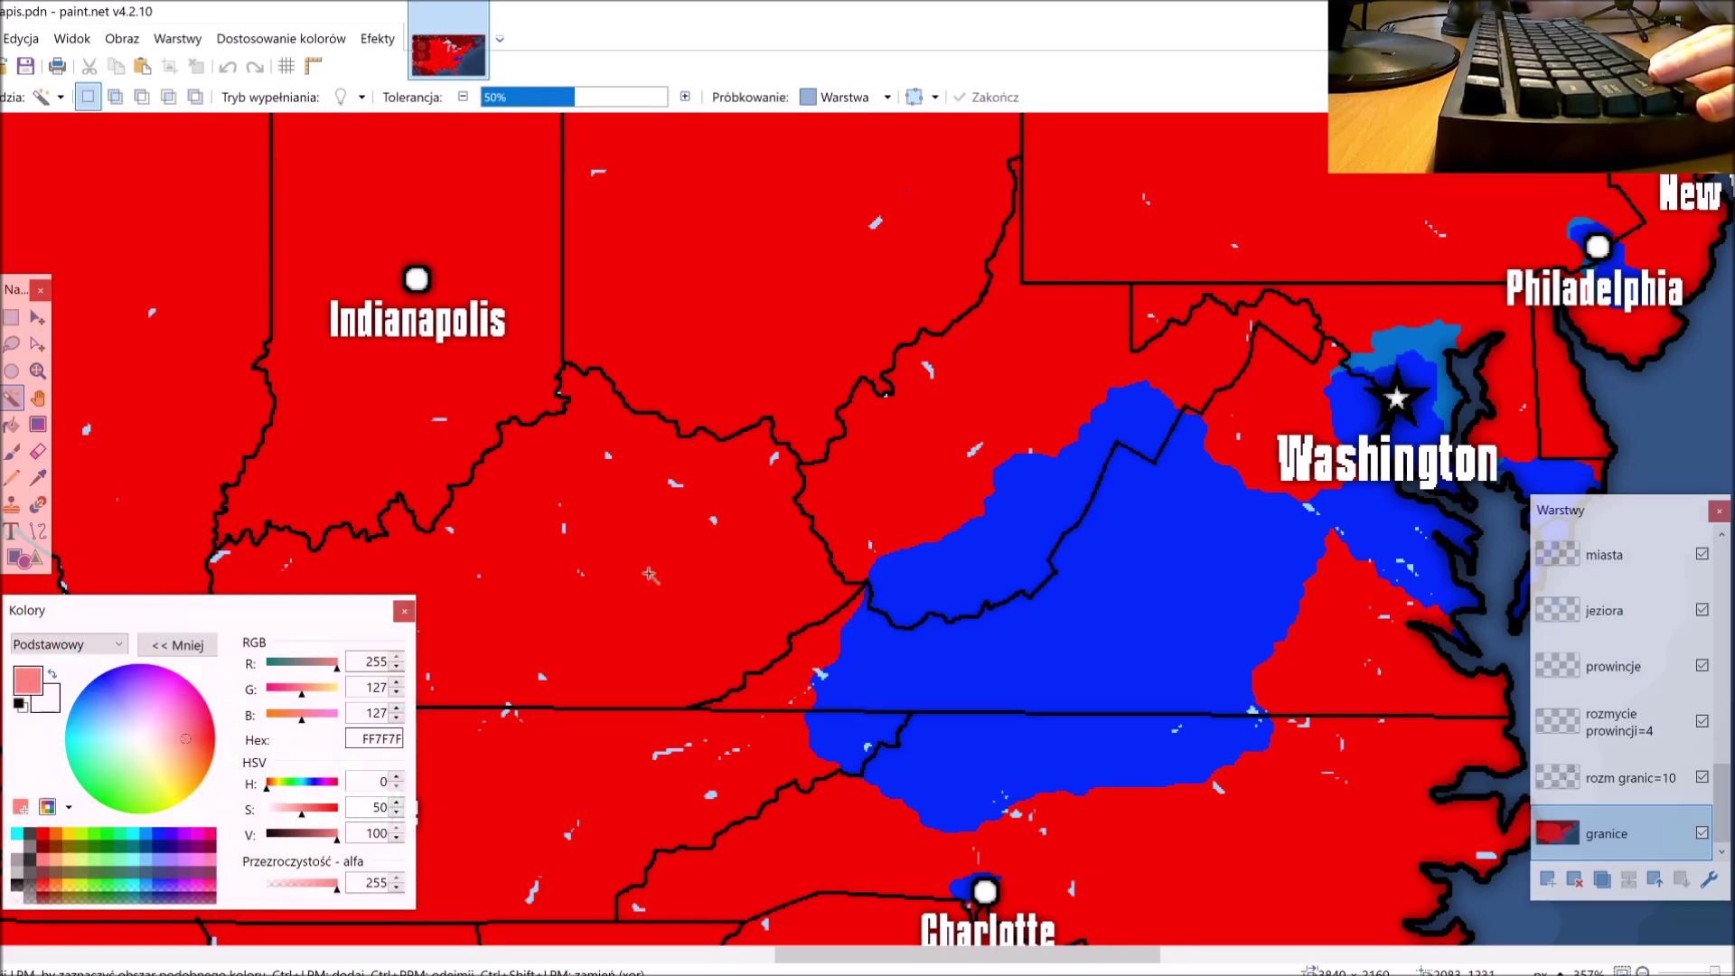
{"action": "scroll", "coordinate": [637, 585], "scroll_direction": "down", "scroll_amount": 3}
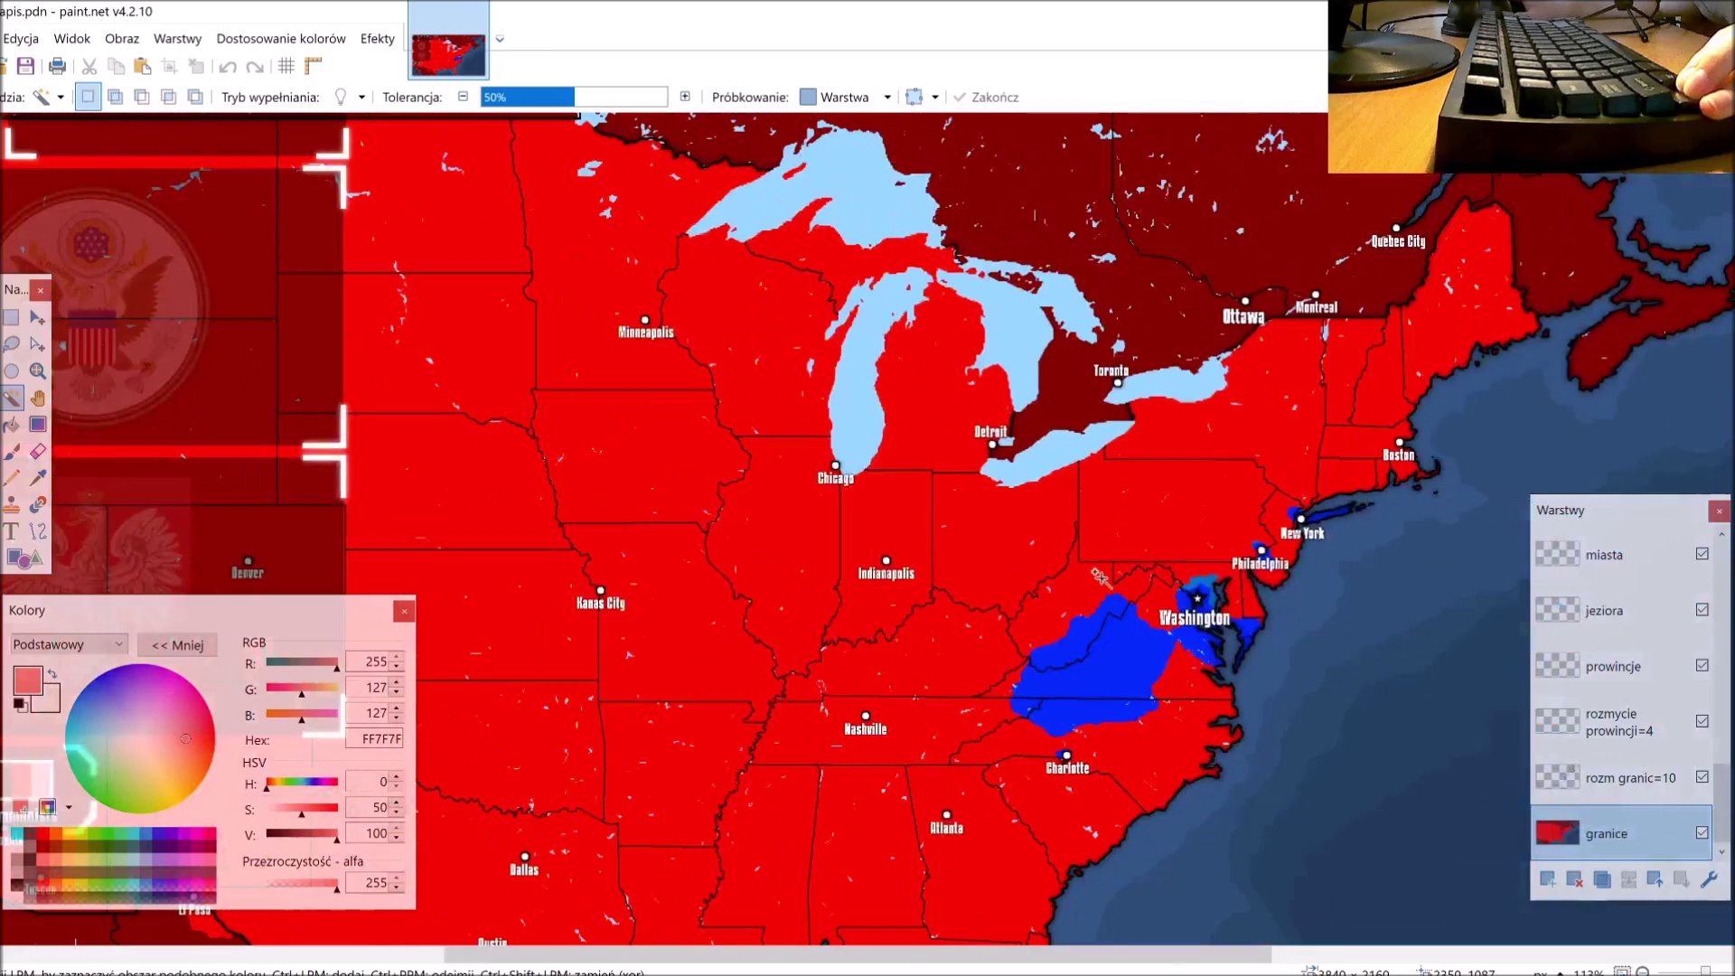
{"action": "scroll", "coordinate": [1099, 575], "scroll_direction": "up", "scroll_amount": 3}
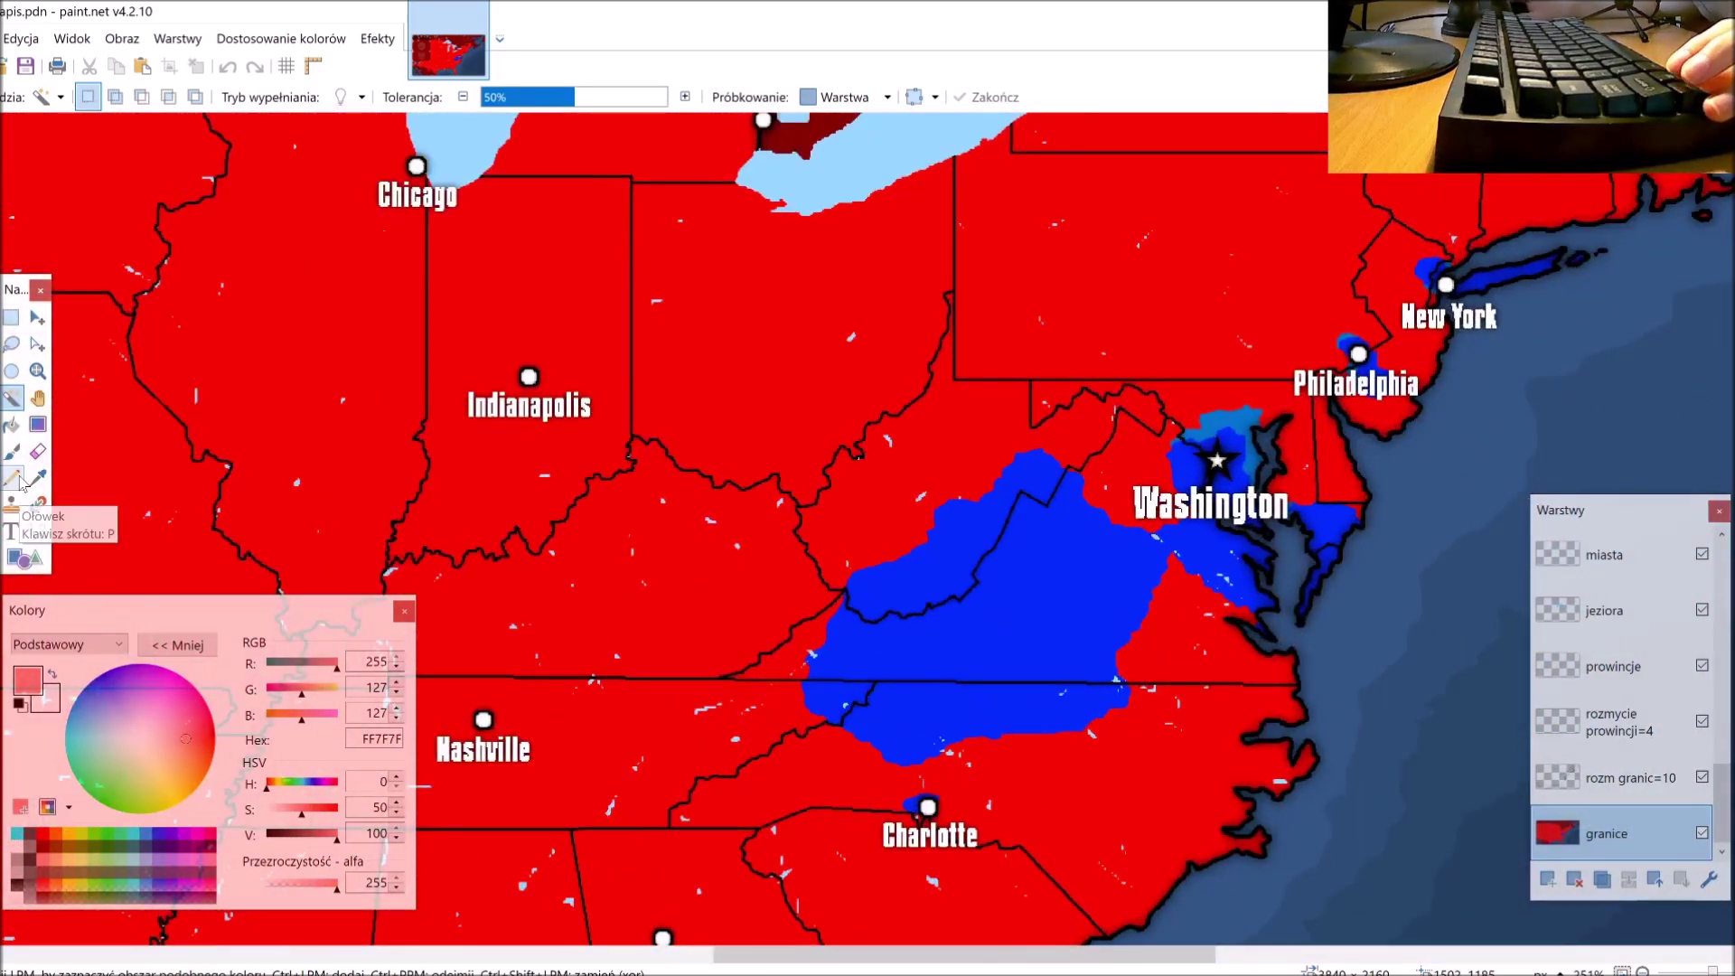
{"action": "left_click", "coordinate": [13, 479]}
{"action": "scroll", "coordinate": [958, 665], "scroll_direction": "up", "scroll_amount": 1}
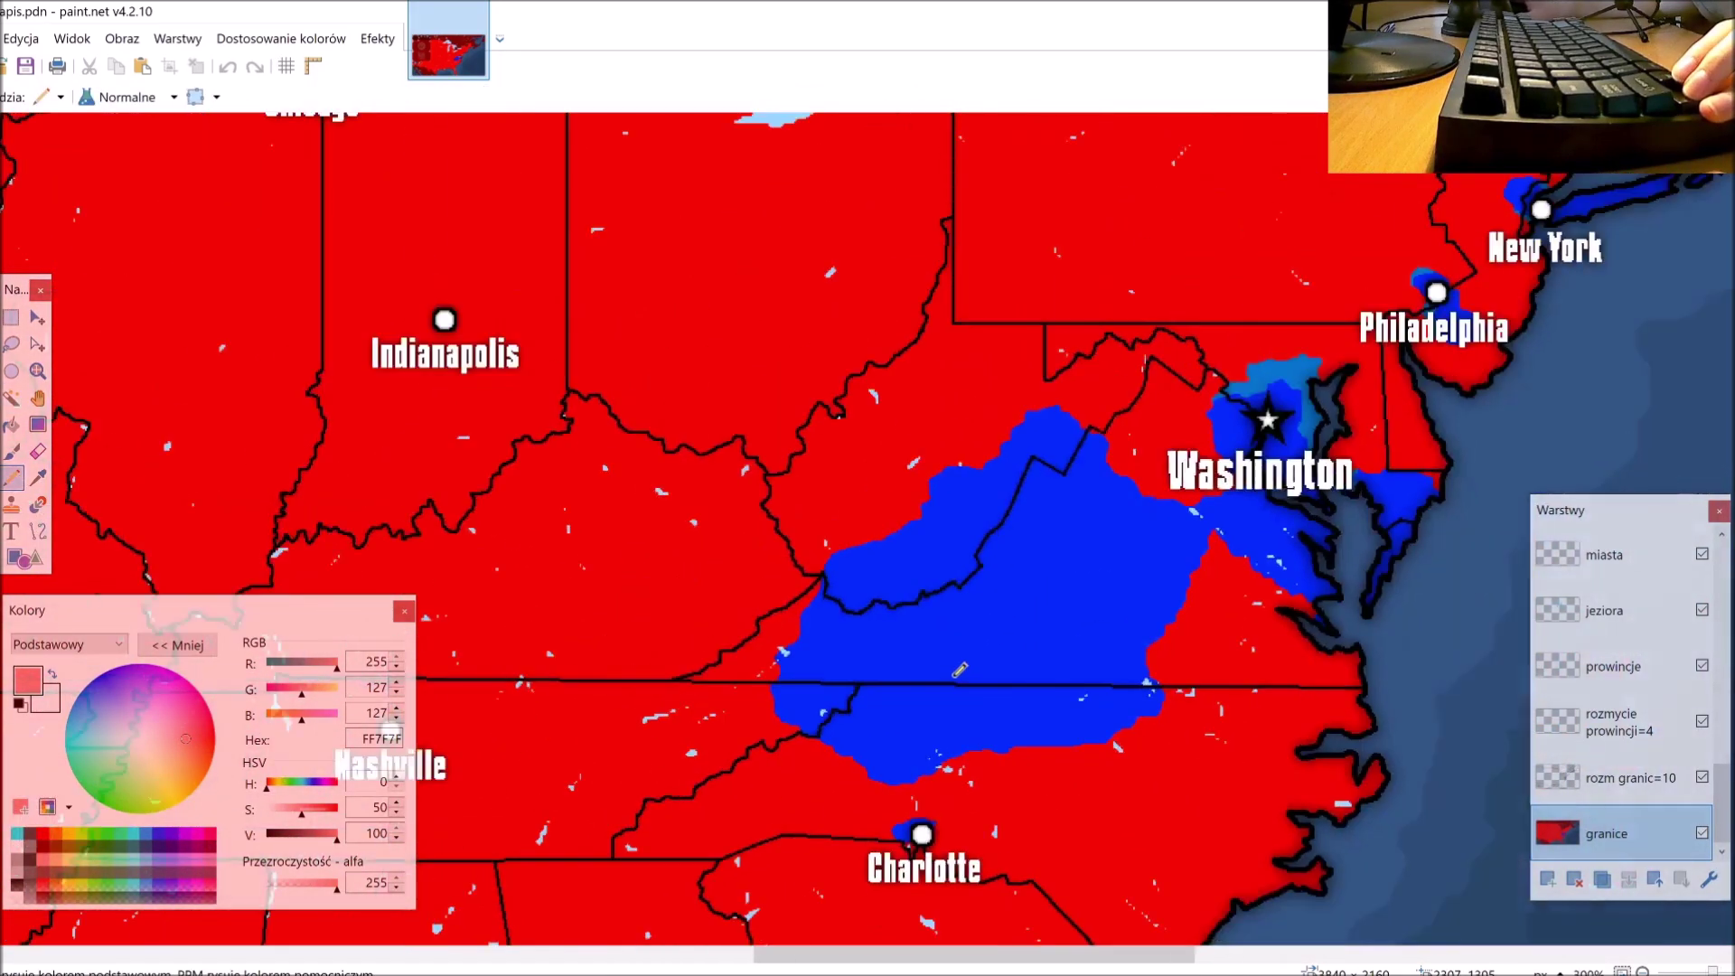
Step: Switch to the Magic Wand tool and set the primary colour to pure red FF0000
{"action": "left_click", "coordinate": [14, 400]}
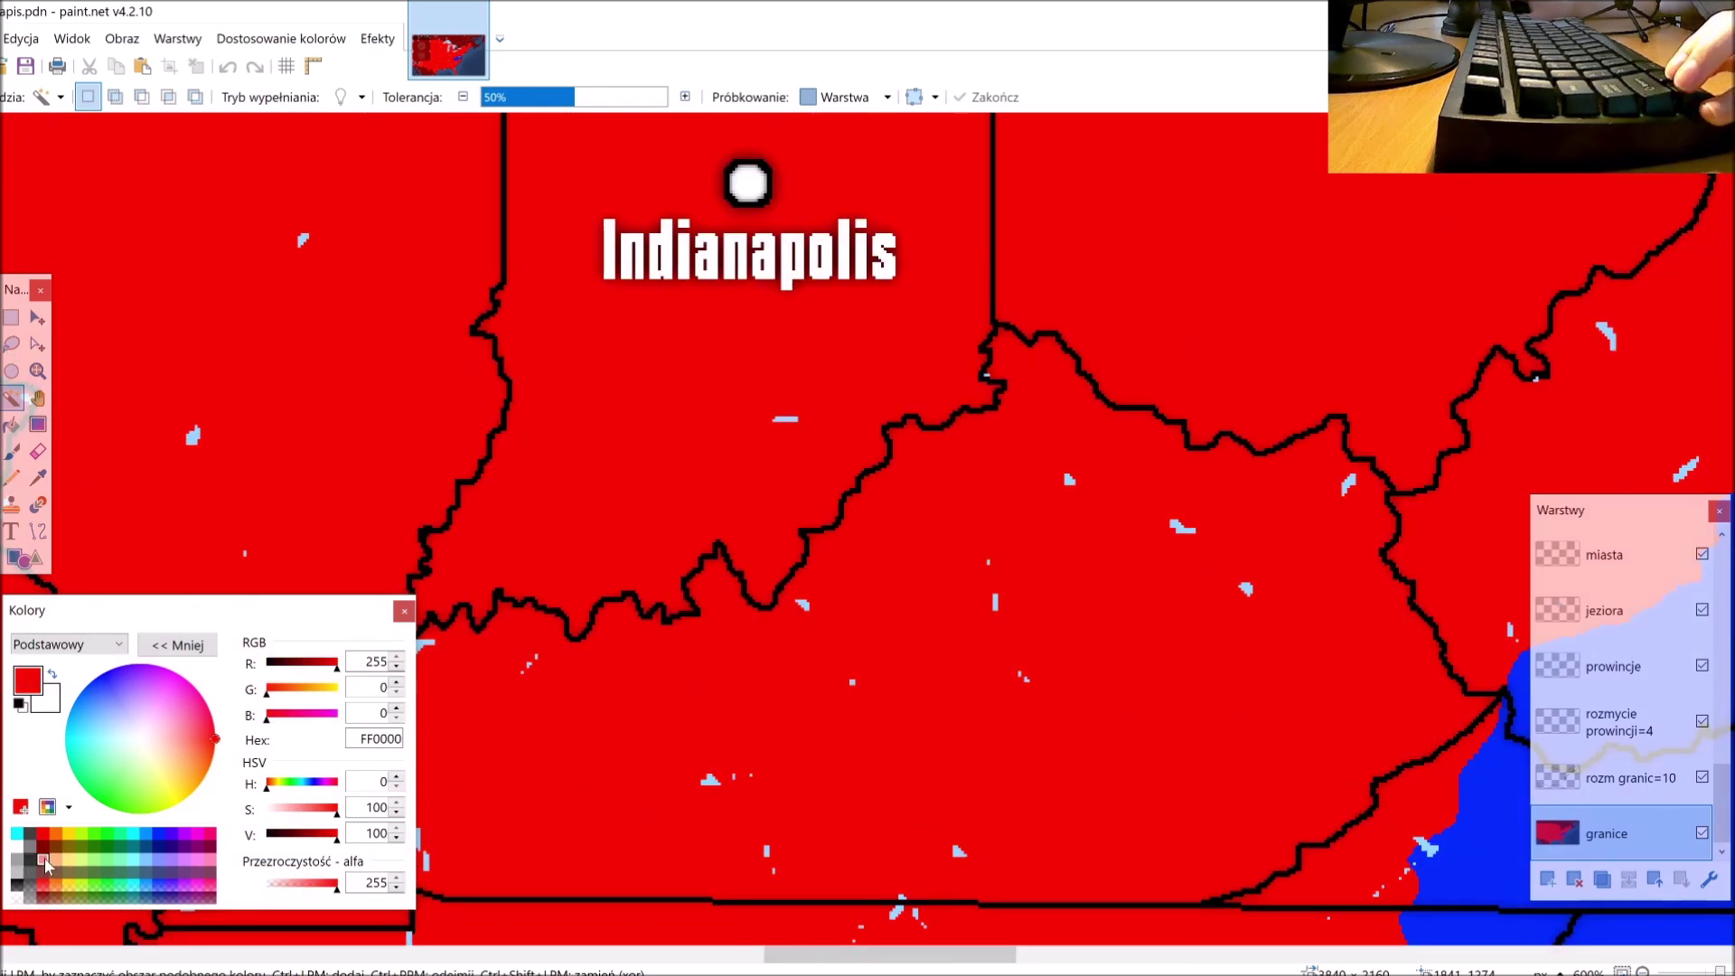
{"action": "left_click", "coordinate": [46, 839]}
{"action": "left_click", "coordinate": [42, 833]}
Step: Set the primary colour to dark red 7F0000 and lower its brightness value to 41
{"action": "scroll", "coordinate": [813, 542], "scroll_direction": "up", "scroll_amount": 3}
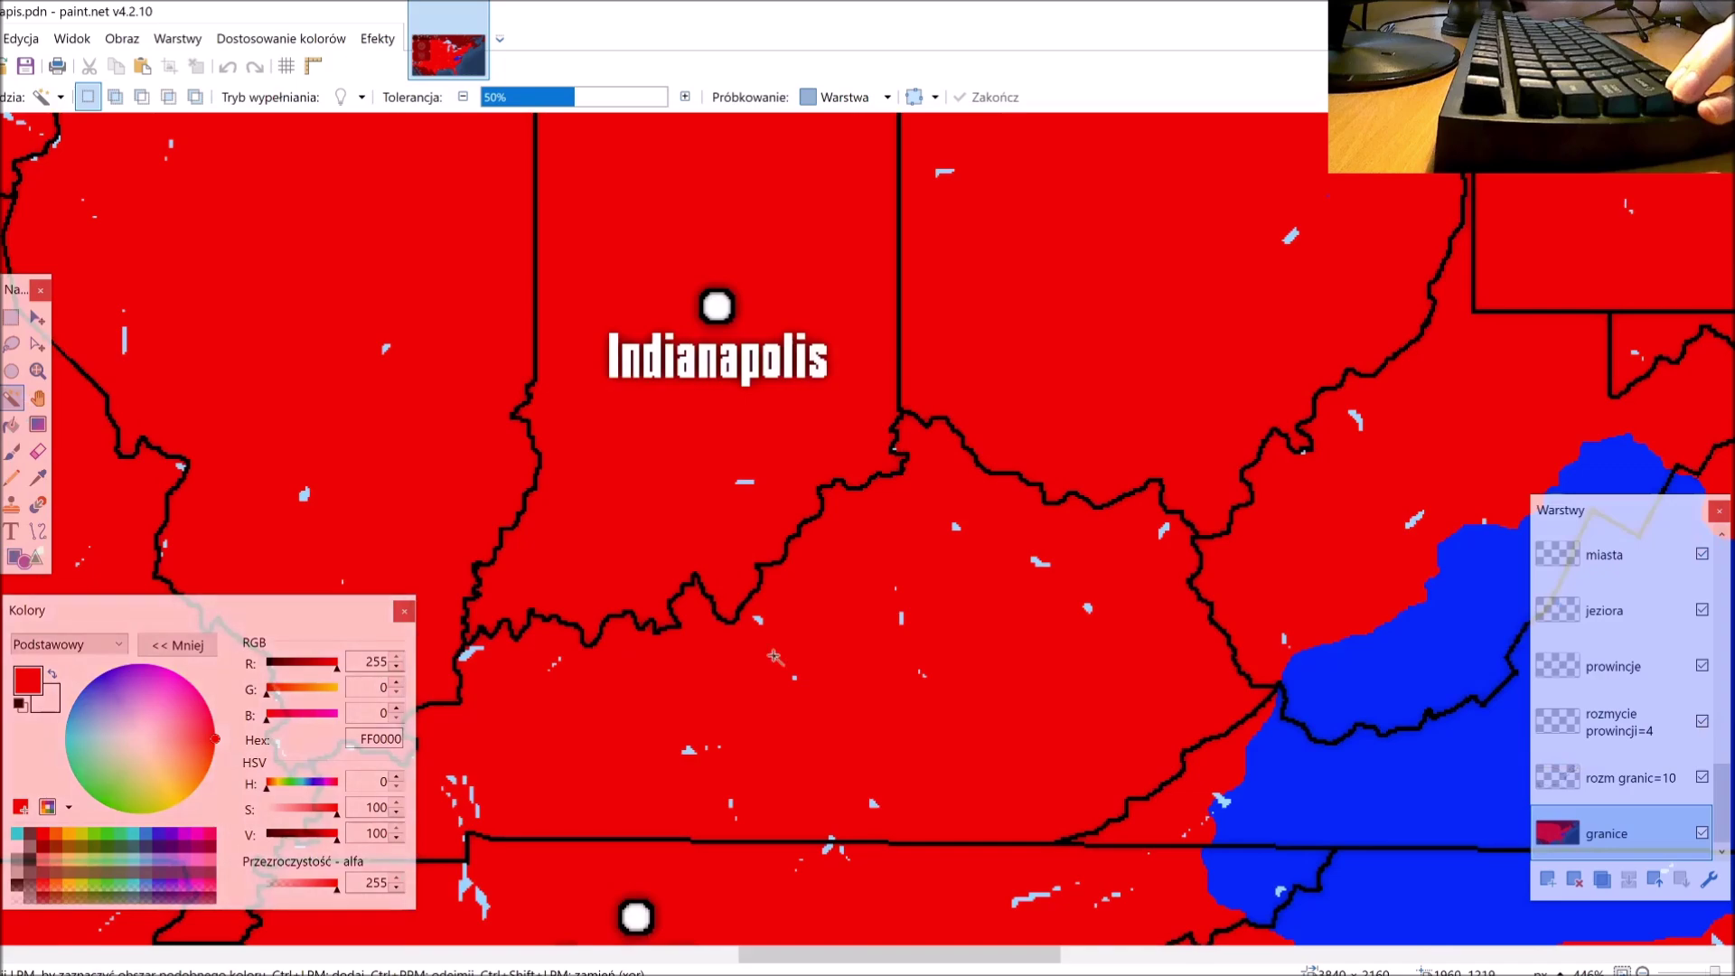
{"action": "scroll", "coordinate": [875, 648], "scroll_direction": "down", "scroll_amount": 2}
{"action": "scroll", "coordinate": [875, 647], "scroll_direction": "down", "scroll_amount": 2}
{"action": "scroll", "coordinate": [875, 647], "scroll_direction": "up", "scroll_amount": 5}
{"action": "scroll", "coordinate": [874, 647], "scroll_direction": "right", "scroll_amount": 3}
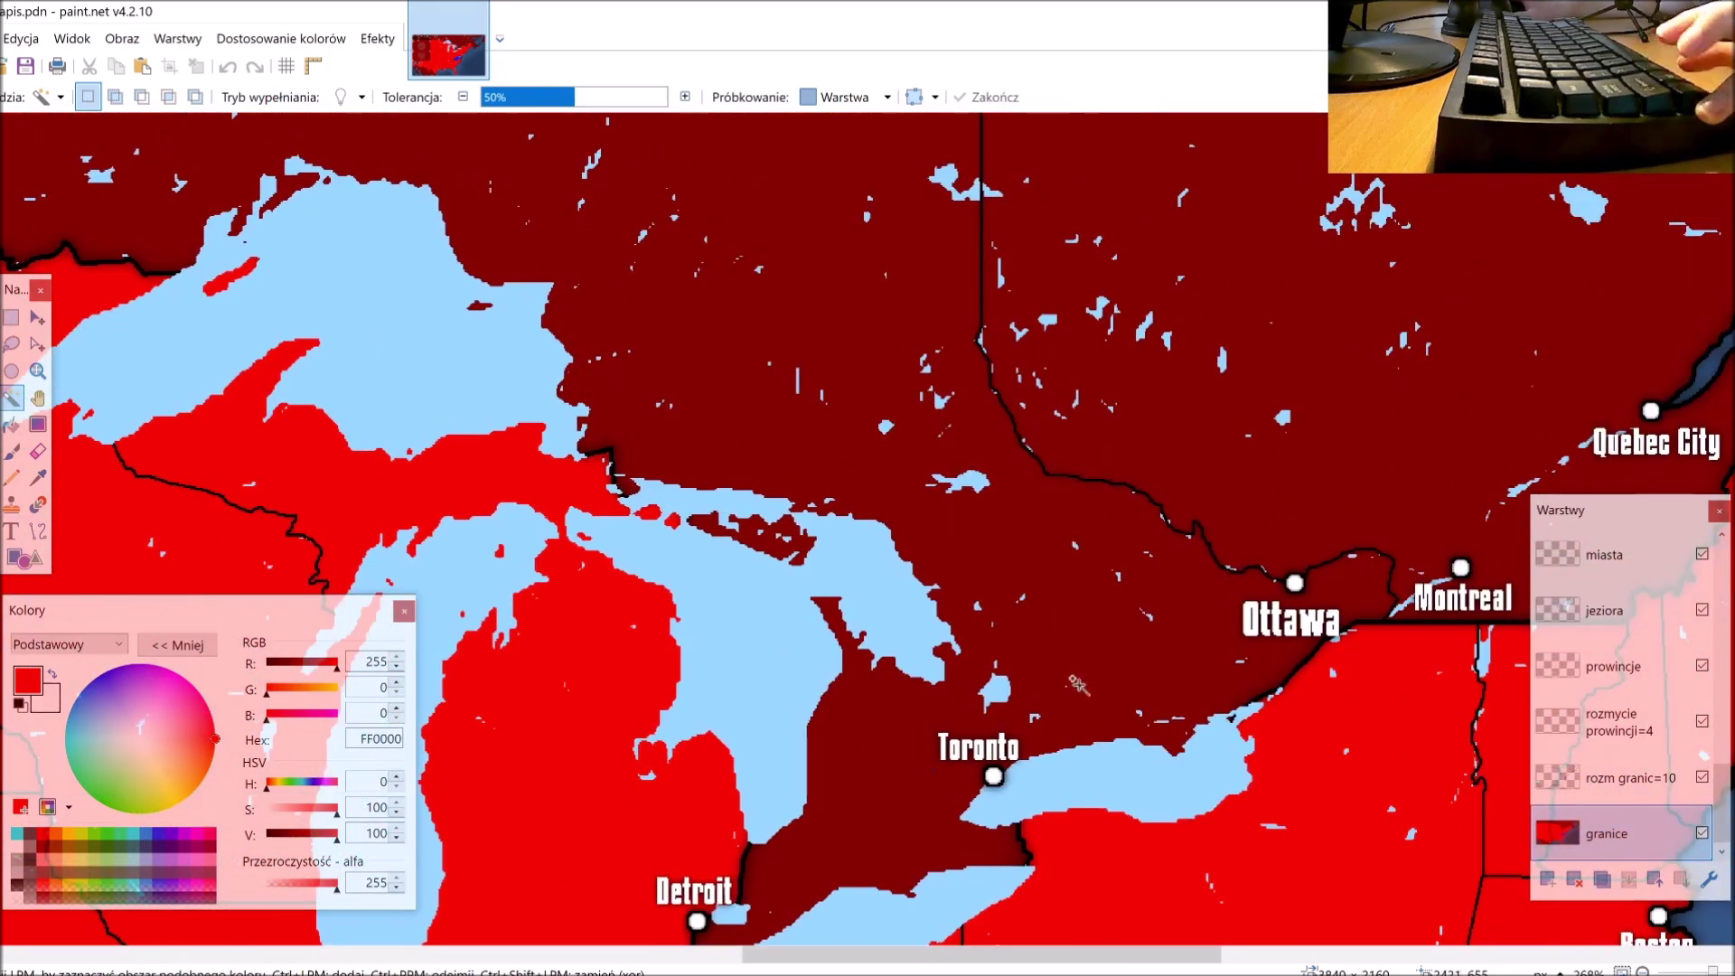
{"action": "scroll", "coordinate": [1031, 674], "scroll_direction": "up", "scroll_amount": 7}
{"action": "left_click", "coordinate": [43, 859]}
{"action": "scroll", "coordinate": [941, 554], "scroll_direction": "up", "scroll_amount": 3}
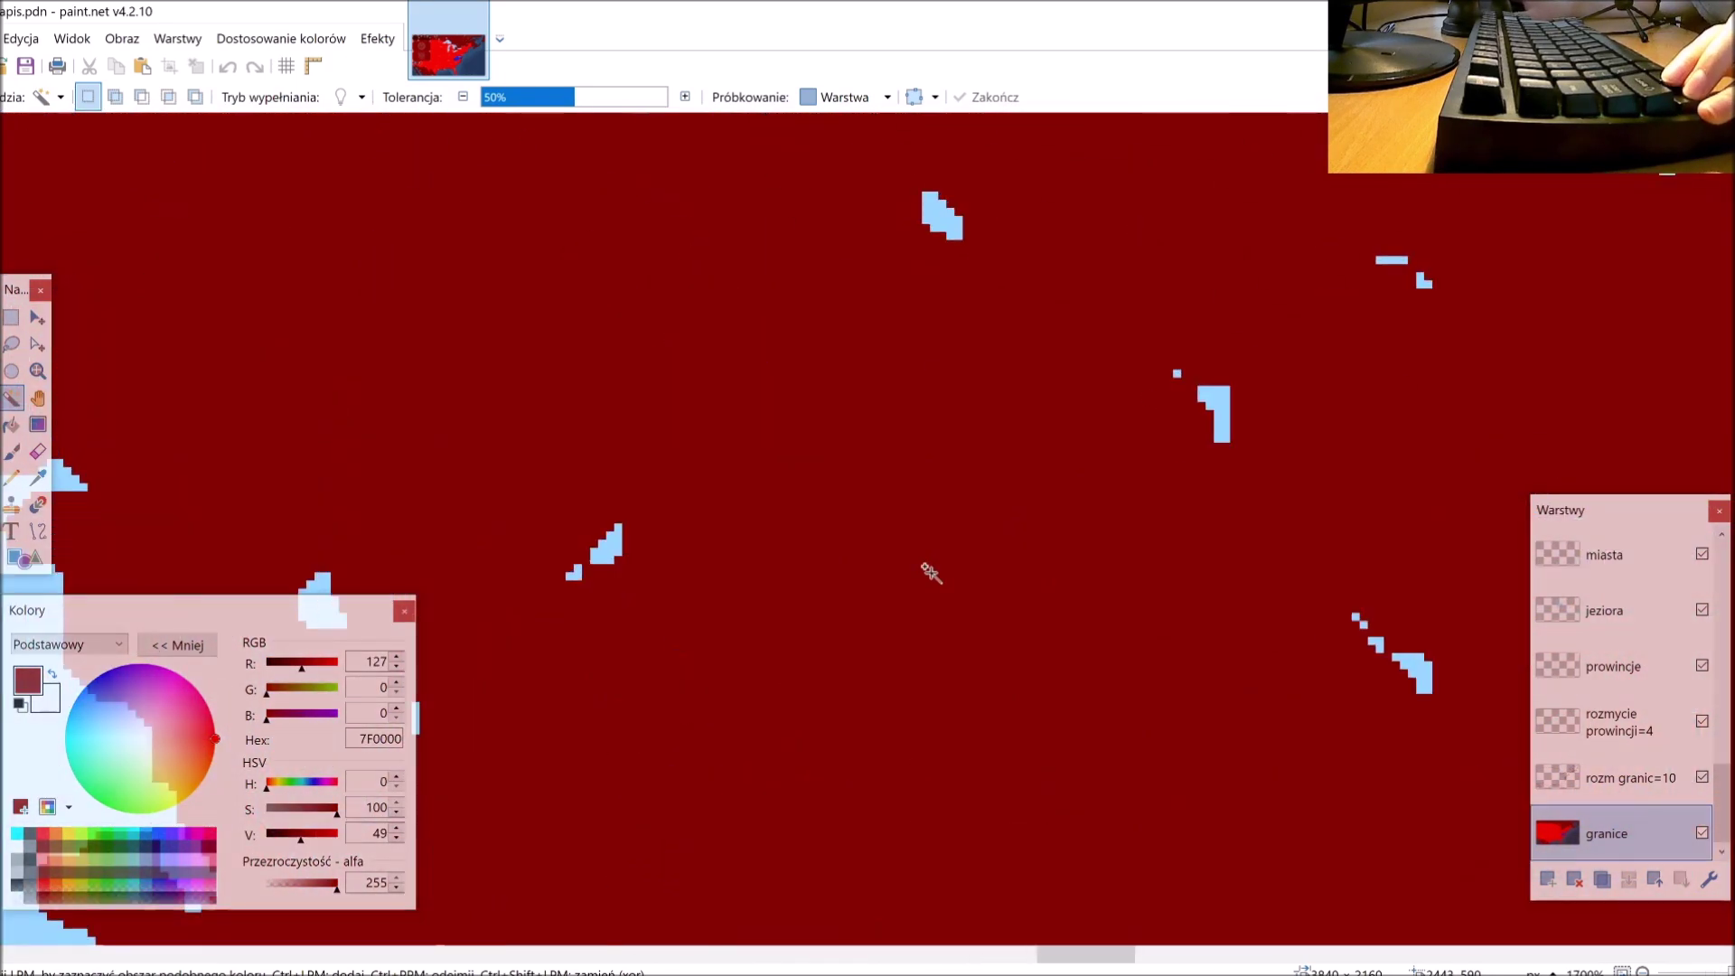
{"action": "scroll", "coordinate": [927, 573], "scroll_direction": "down", "scroll_amount": 4}
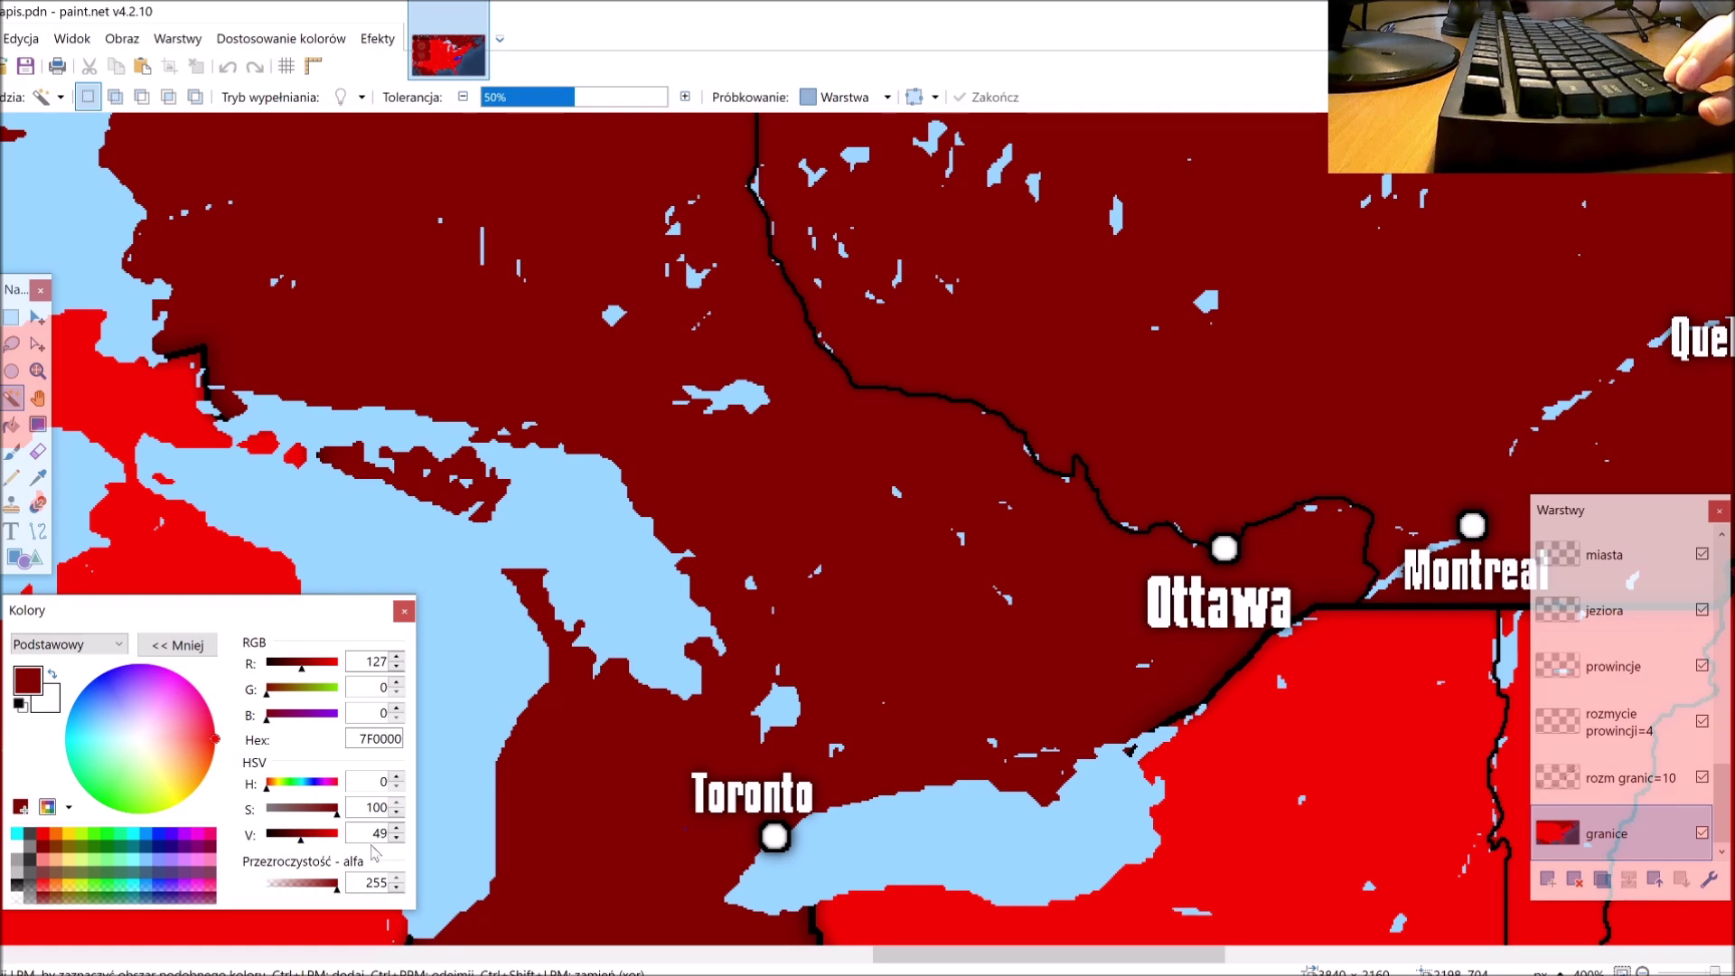
{"action": "mouse_move", "coordinate": [319, 843]}
{"action": "left_mouse_down"}
{"action": "mouse_move", "coordinate": [397, 840]}
{"action": "mouse_move", "coordinate": [298, 843]}
{"action": "left_mouse_up"}
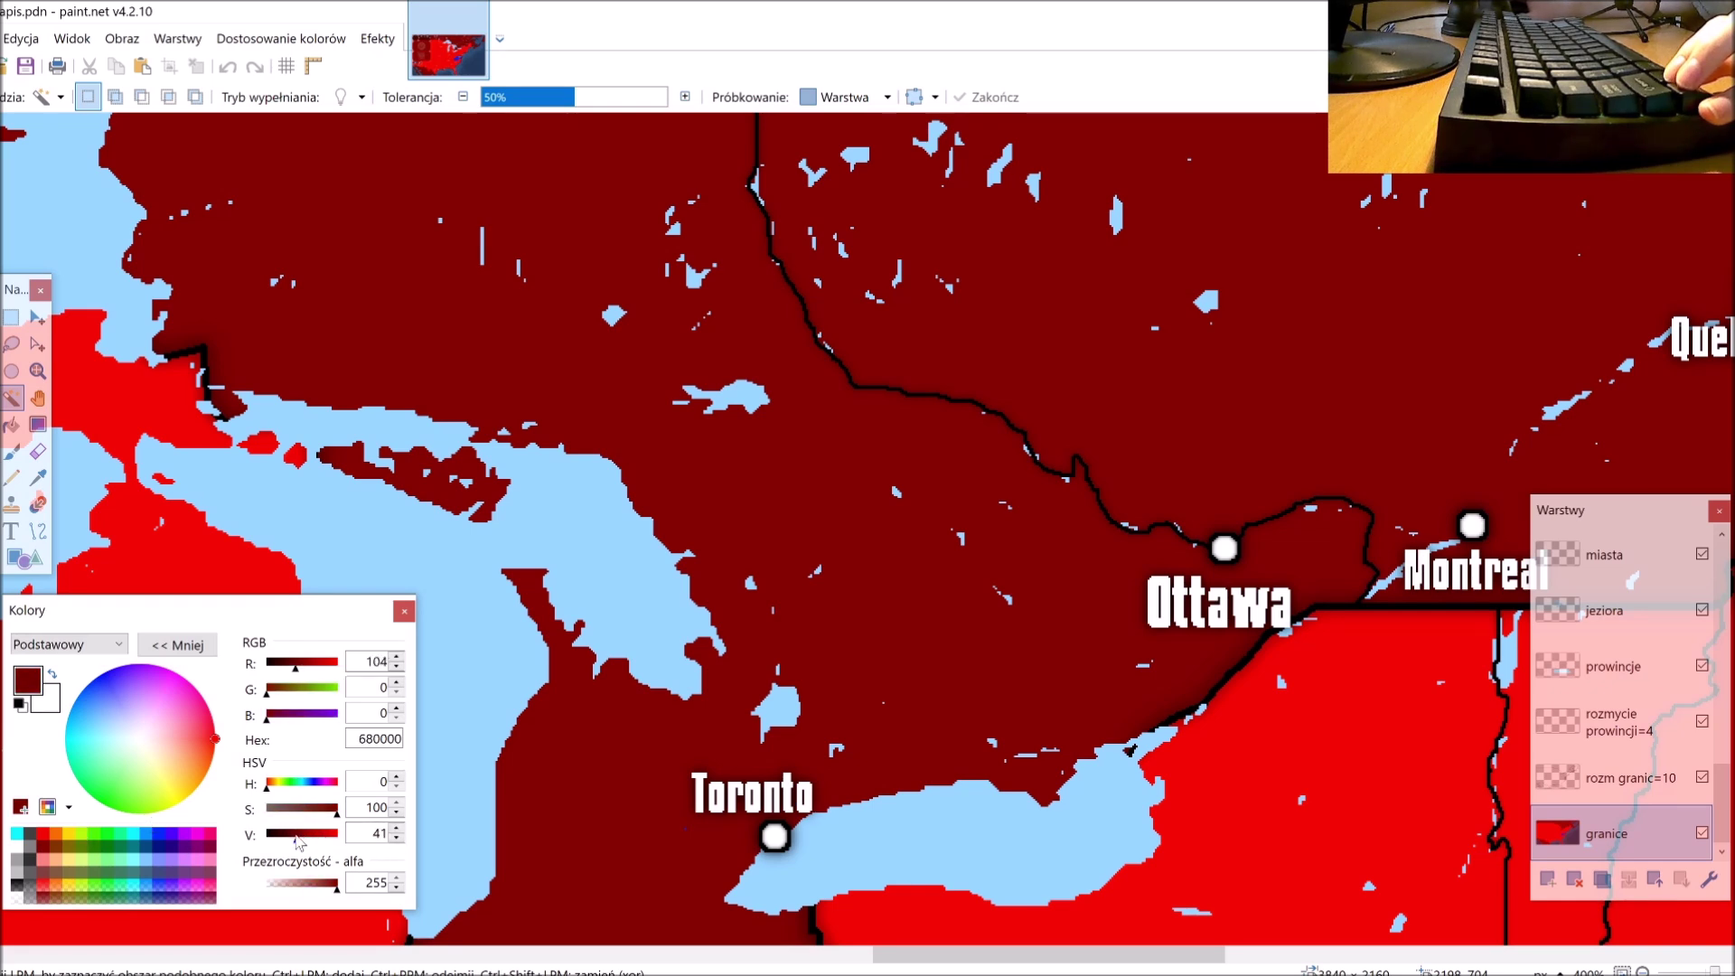
Step: Set the primary colour back to bright red FF0000
{"action": "left_click", "coordinate": [41, 836]}
{"action": "scroll", "coordinate": [902, 596], "scroll_direction": "down", "scroll_amount": 4}
{"action": "scroll", "coordinate": [902, 597], "scroll_direction": "up", "scroll_amount": 3}
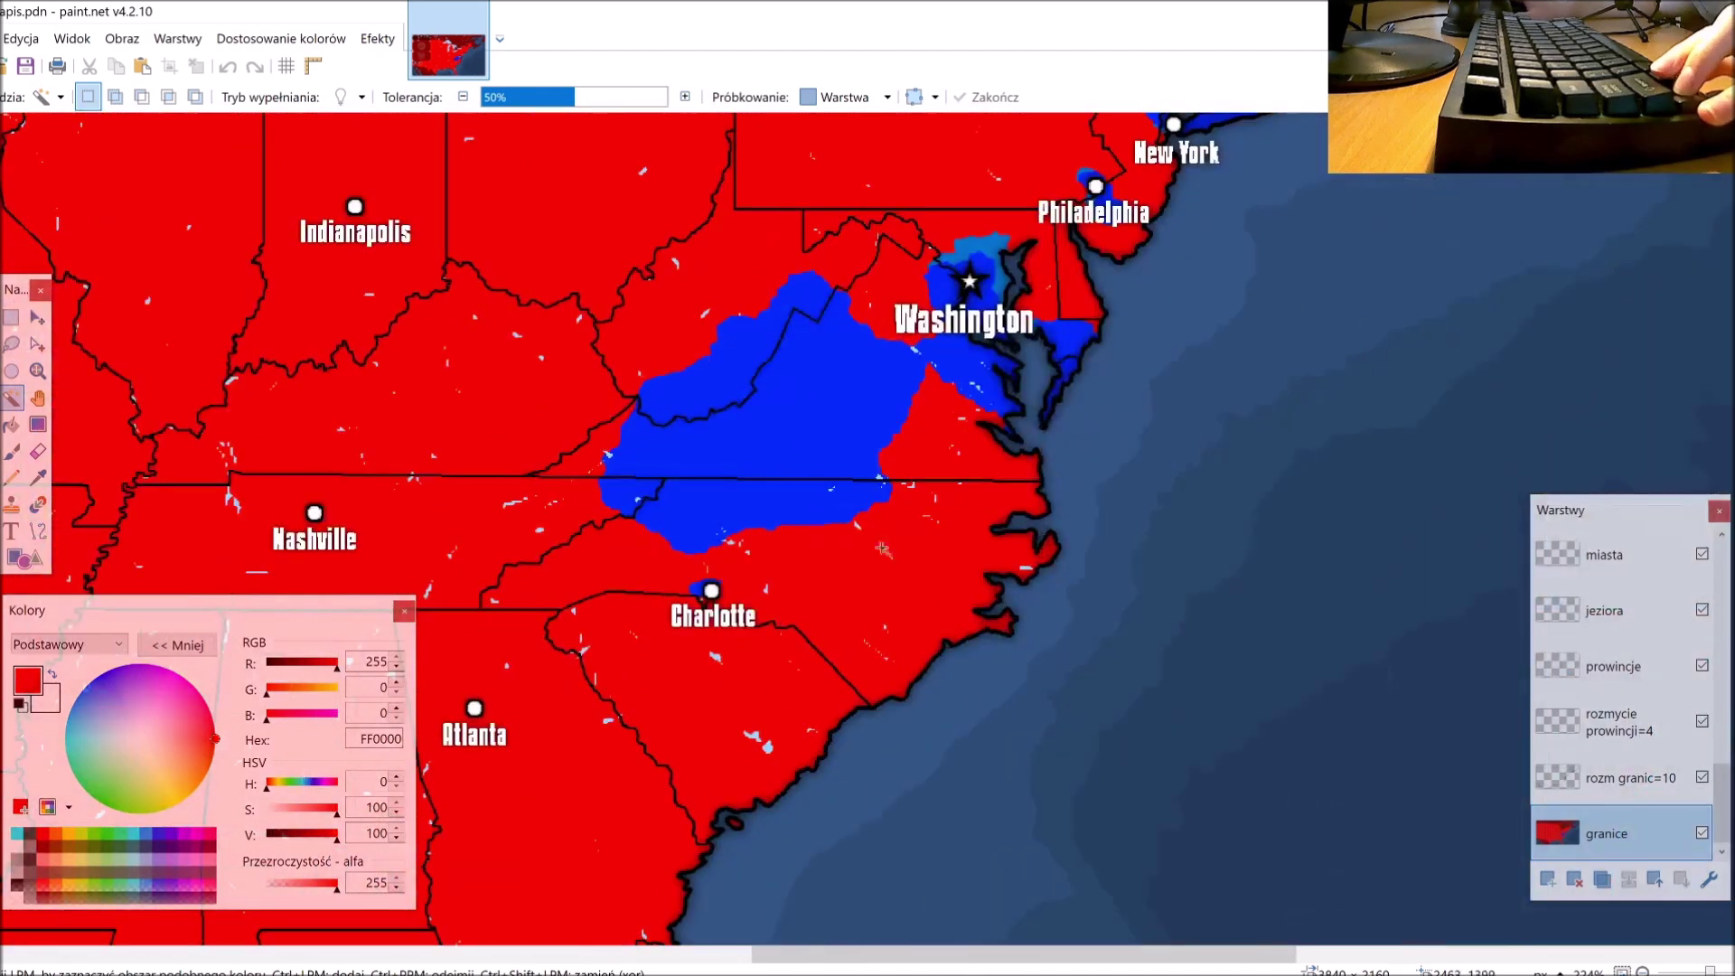
{"action": "scroll", "coordinate": [902, 597], "scroll_direction": "down", "scroll_amount": 3}
{"action": "scroll", "coordinate": [1202, 560], "scroll_direction": "up", "scroll_amount": 5}
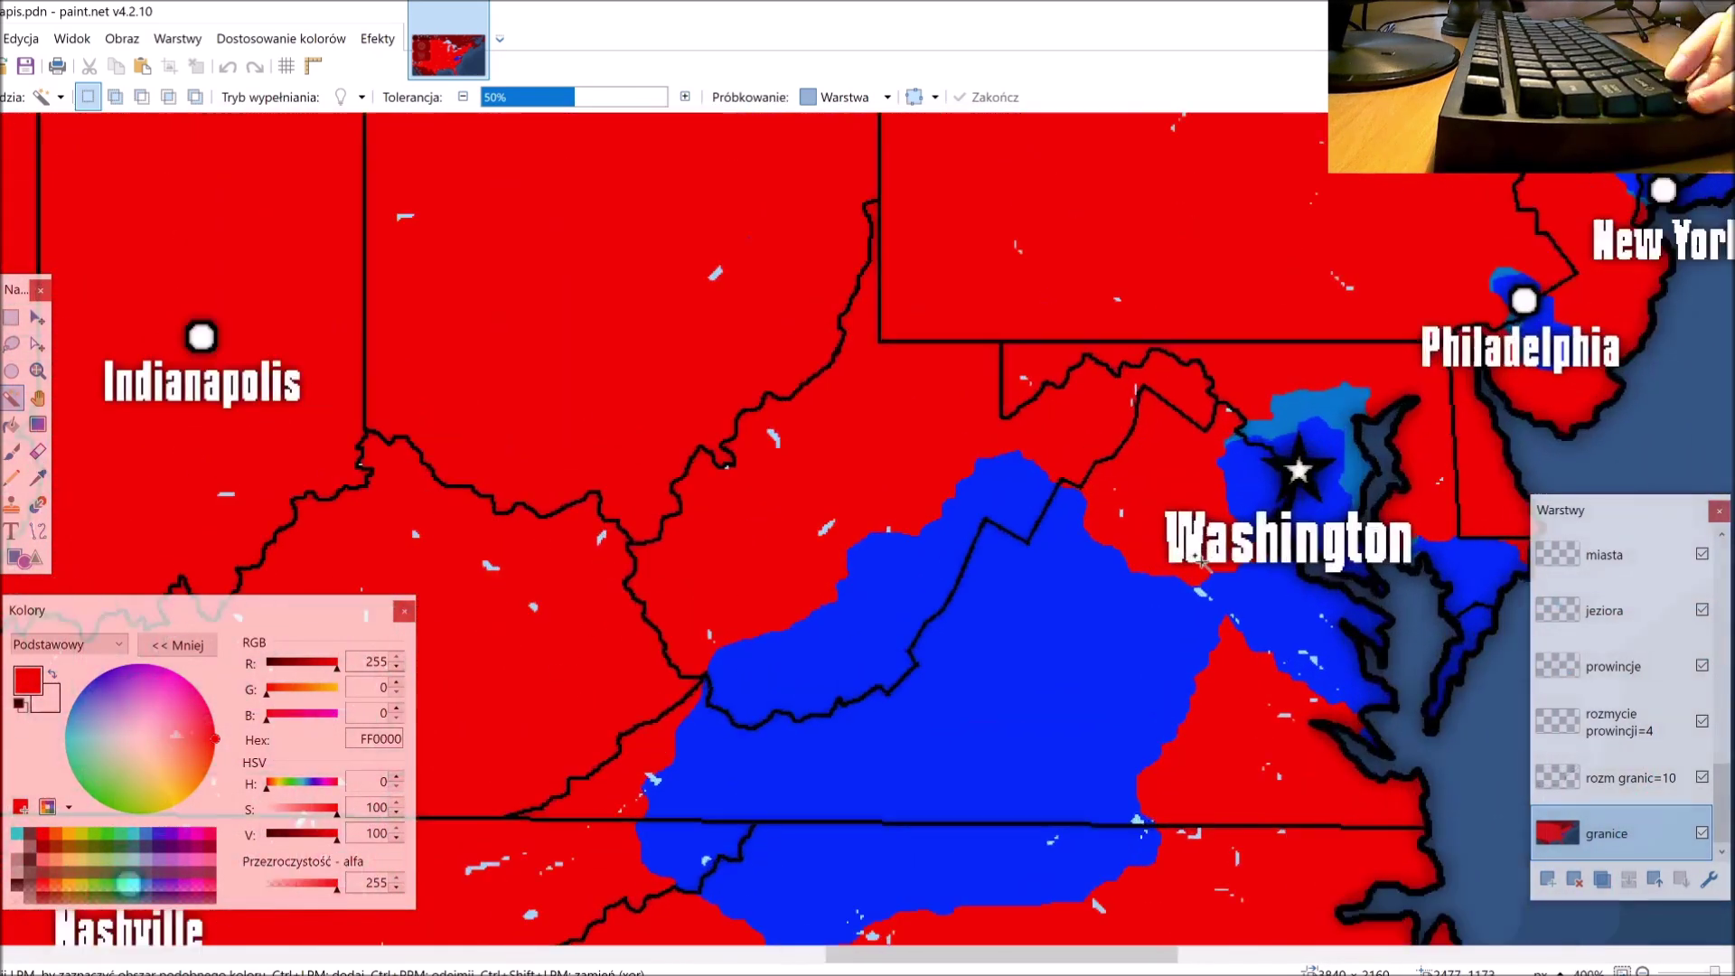
Step: Select the blue territories on the granice layer with the Magic Wand at 50% tolerance, starting from the large area southwest of Washington
{"action": "left_click", "coordinate": [1060, 665]}
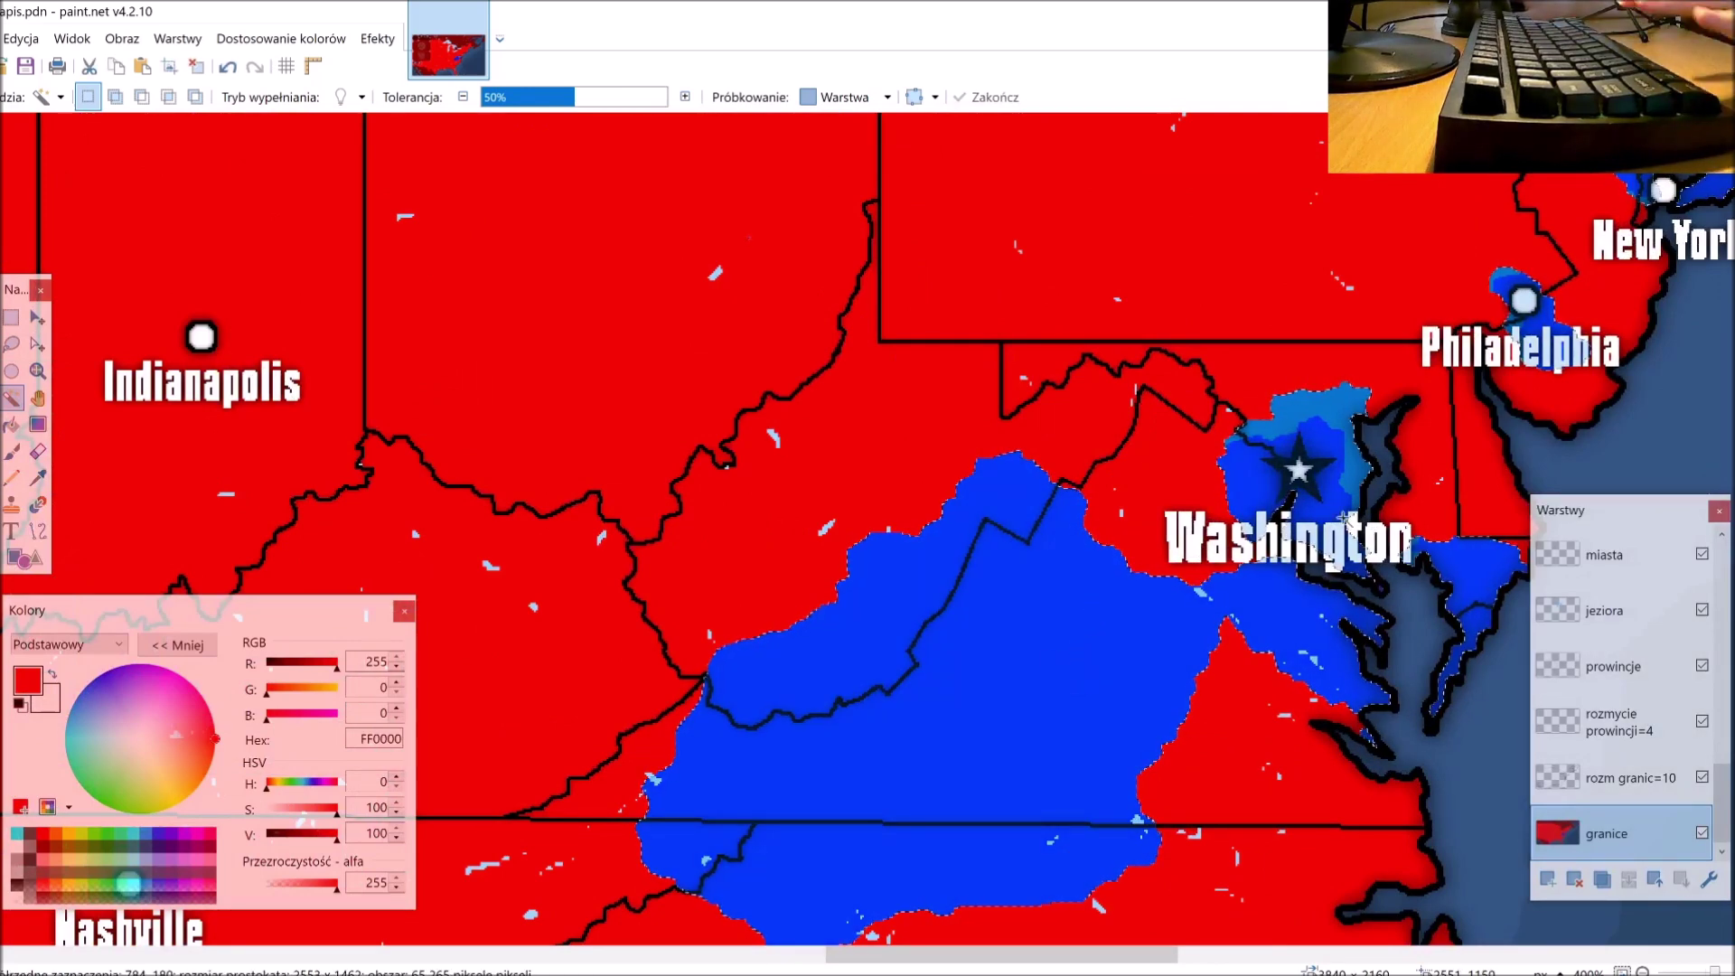
{"action": "key", "text": "ctrl+d"}
{"action": "left_click", "coordinate": [987, 590]}
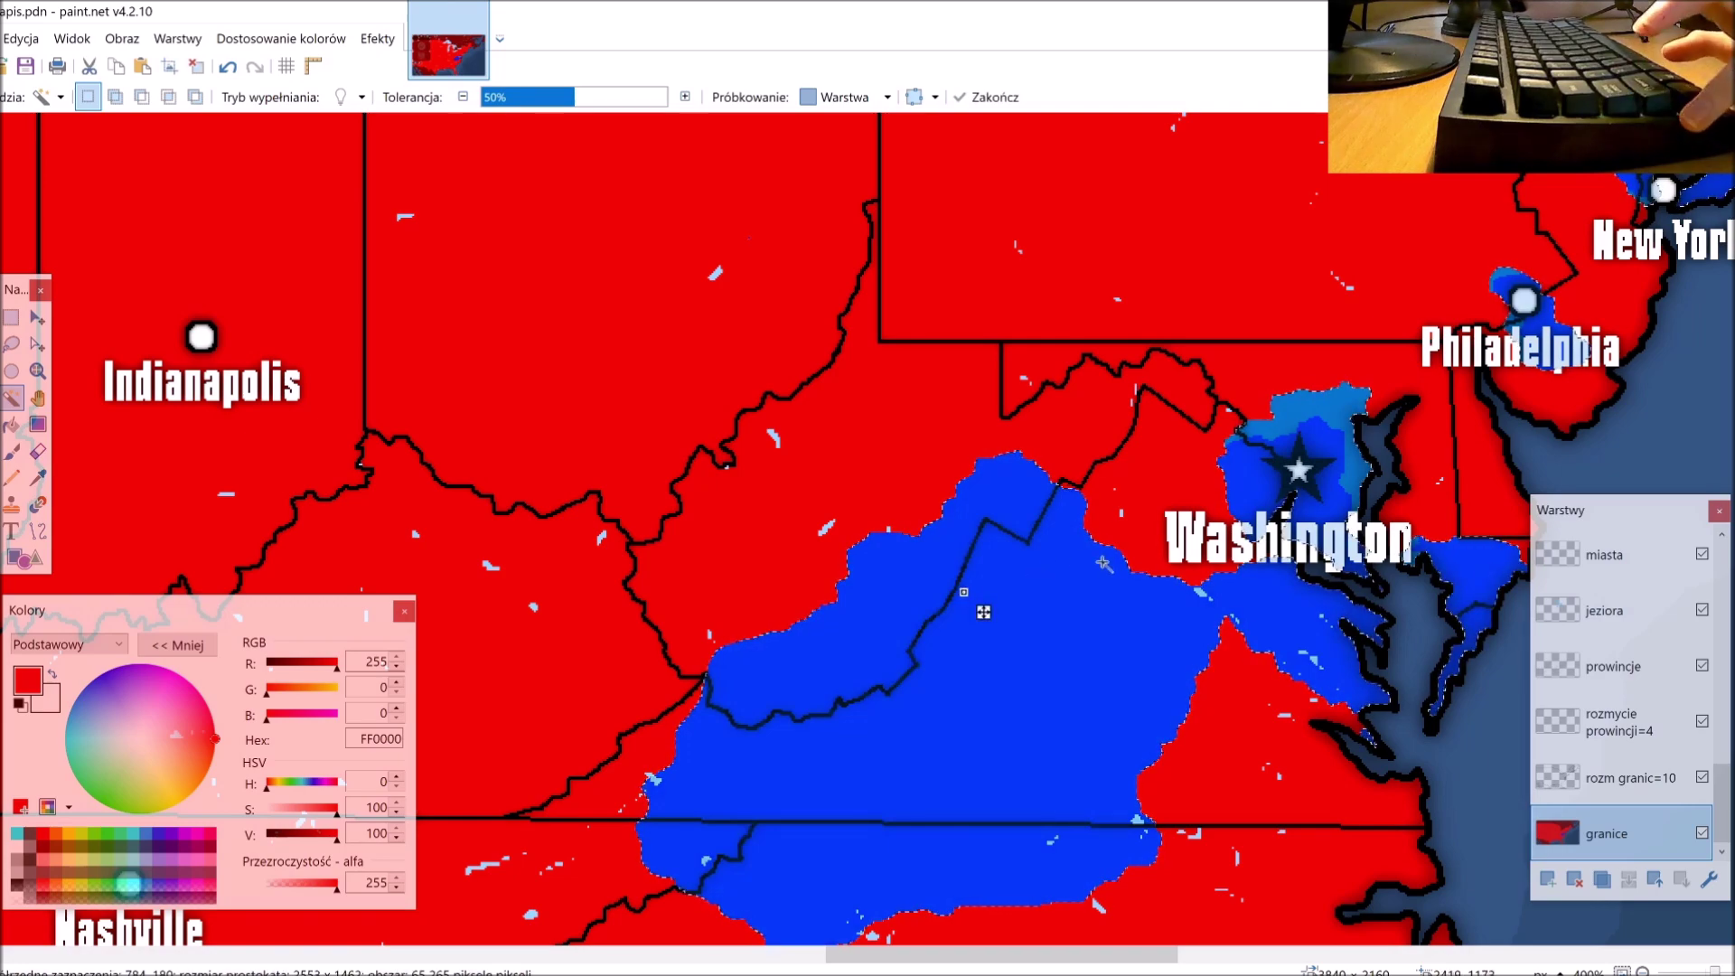
{"action": "scroll", "coordinate": [984, 611], "scroll_direction": "down", "scroll_amount": 8}
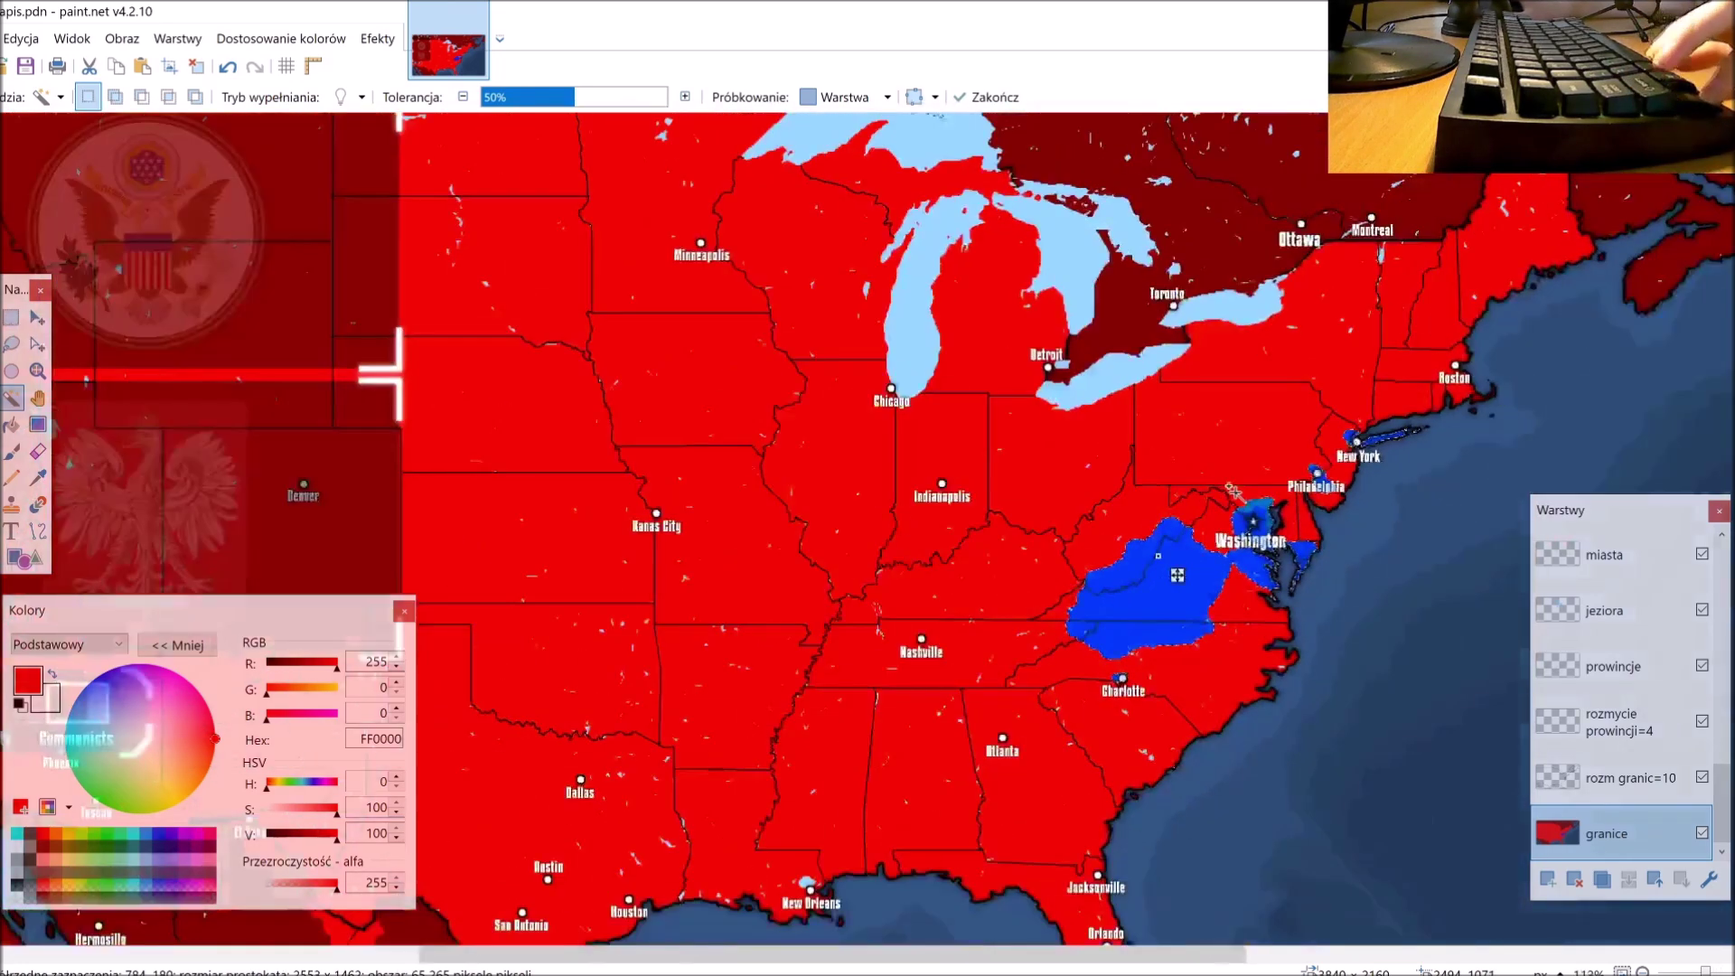
{"action": "scroll", "coordinate": [1220, 531], "scroll_direction": "up", "scroll_amount": 6}
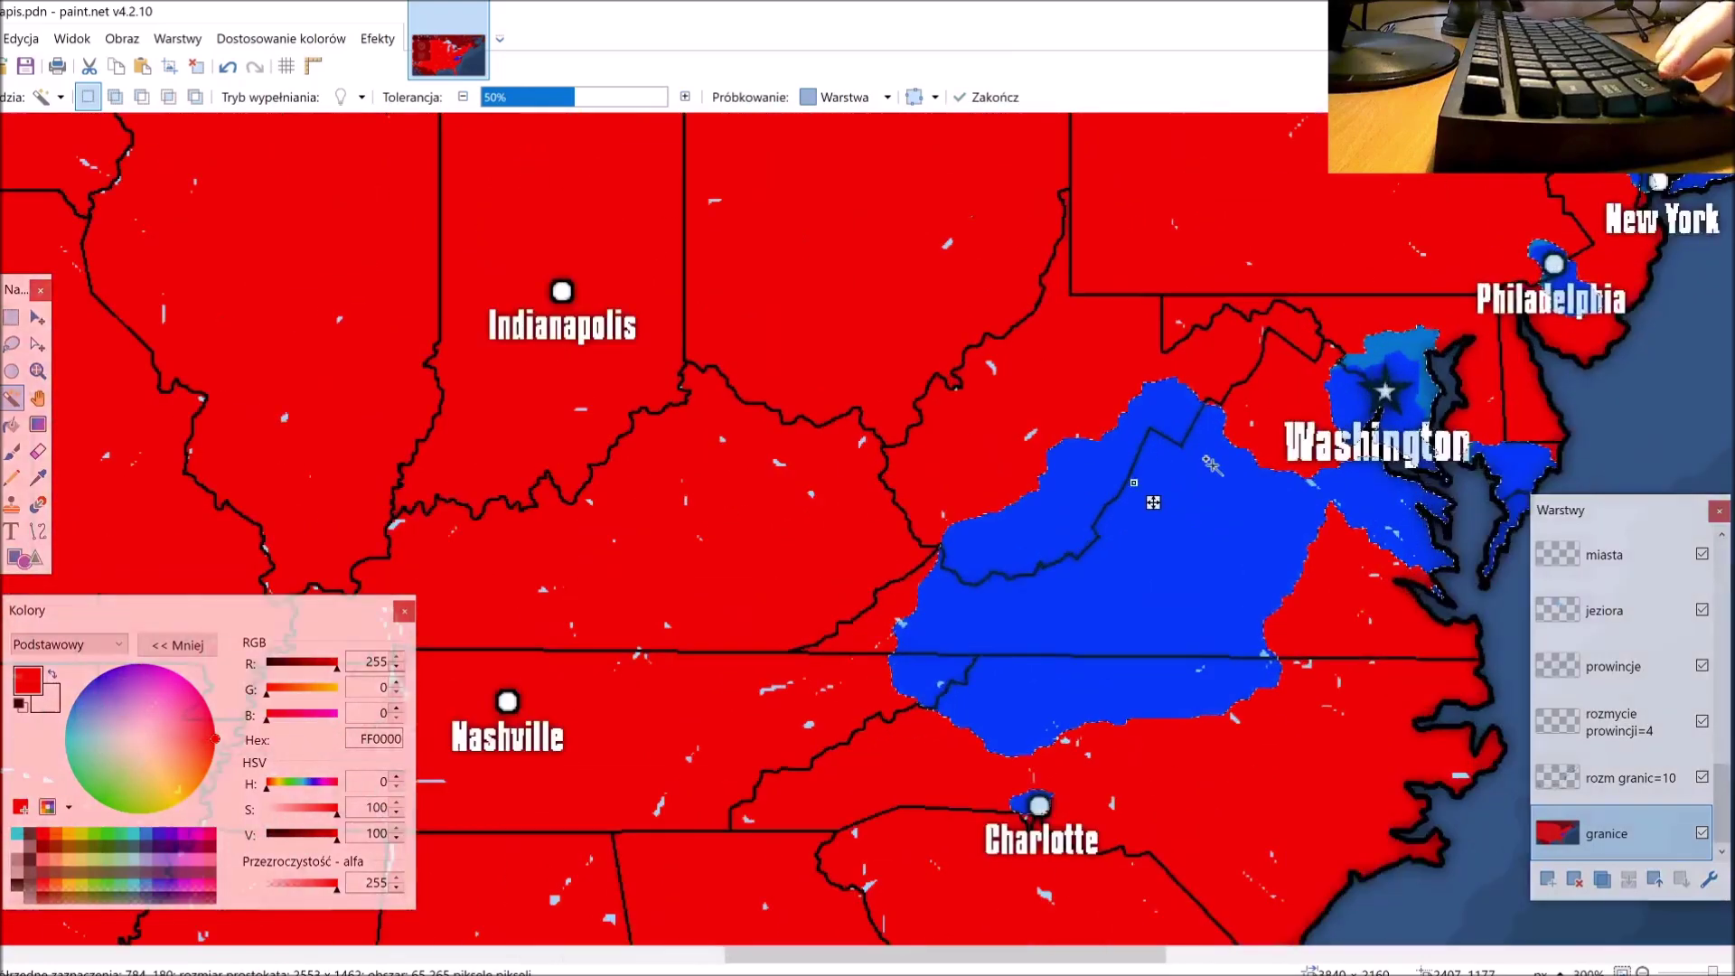
{"action": "scroll", "coordinate": [1211, 466], "scroll_direction": "up", "scroll_amount": 2}
{"action": "scroll", "coordinate": [1212, 466], "scroll_direction": "up", "scroll_amount": 3}
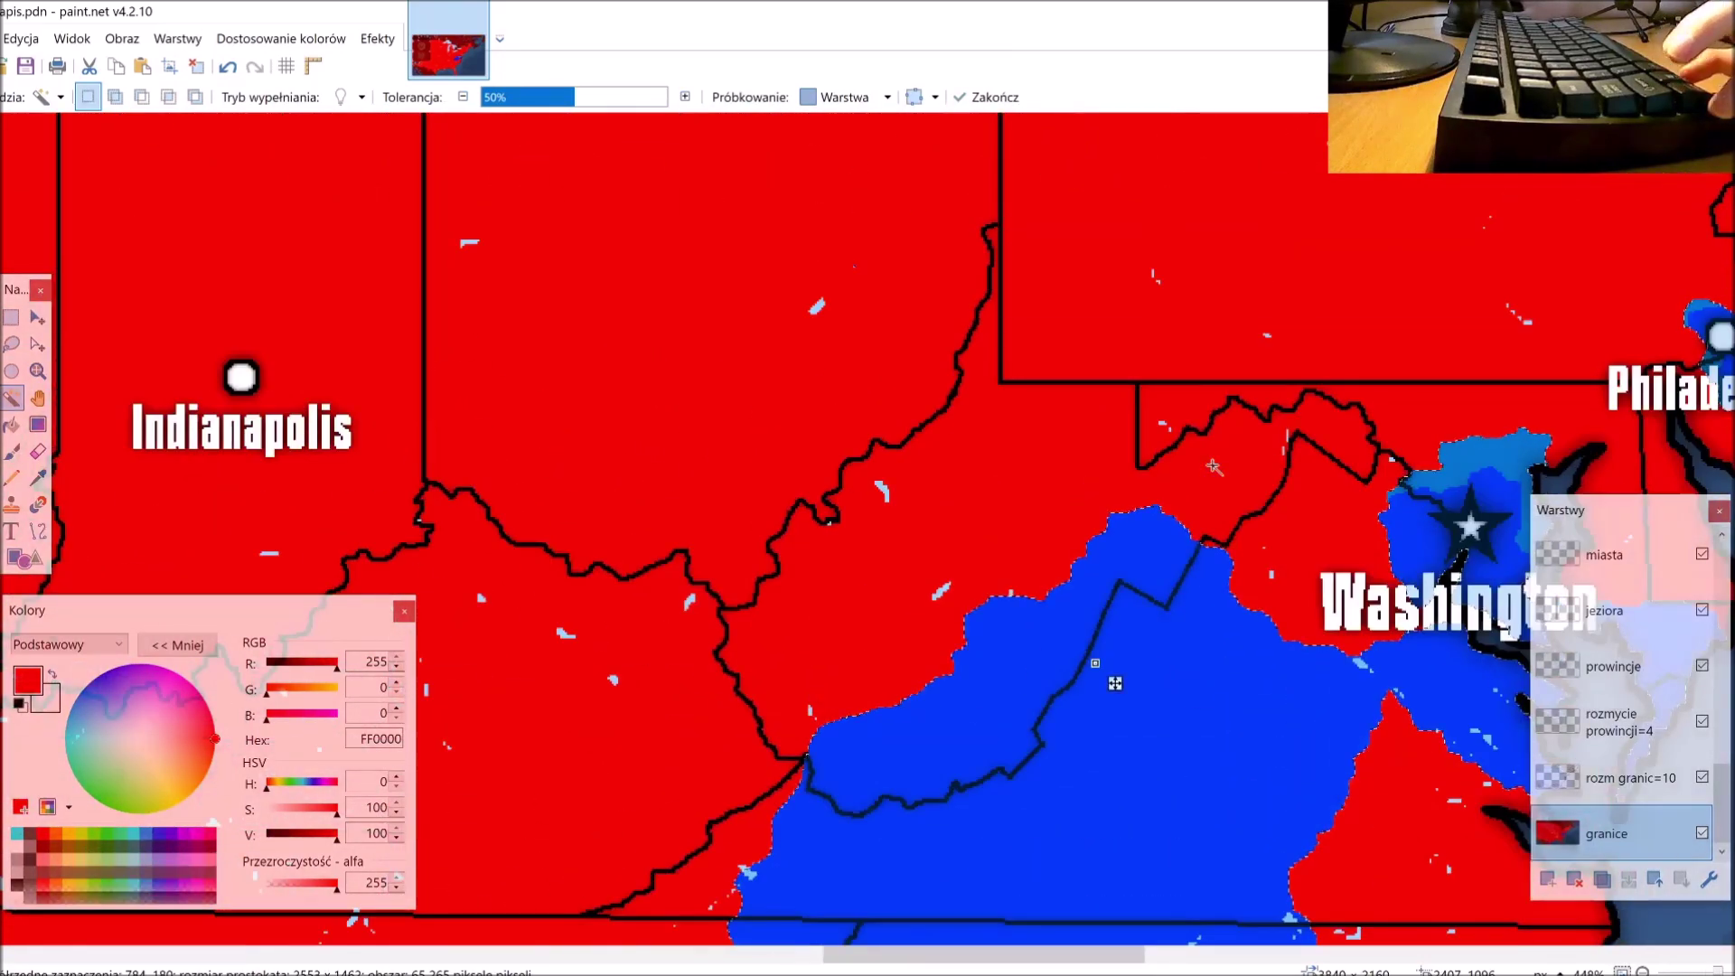
{"action": "scroll", "coordinate": [1213, 465], "scroll_direction": "right", "scroll_amount": 3}
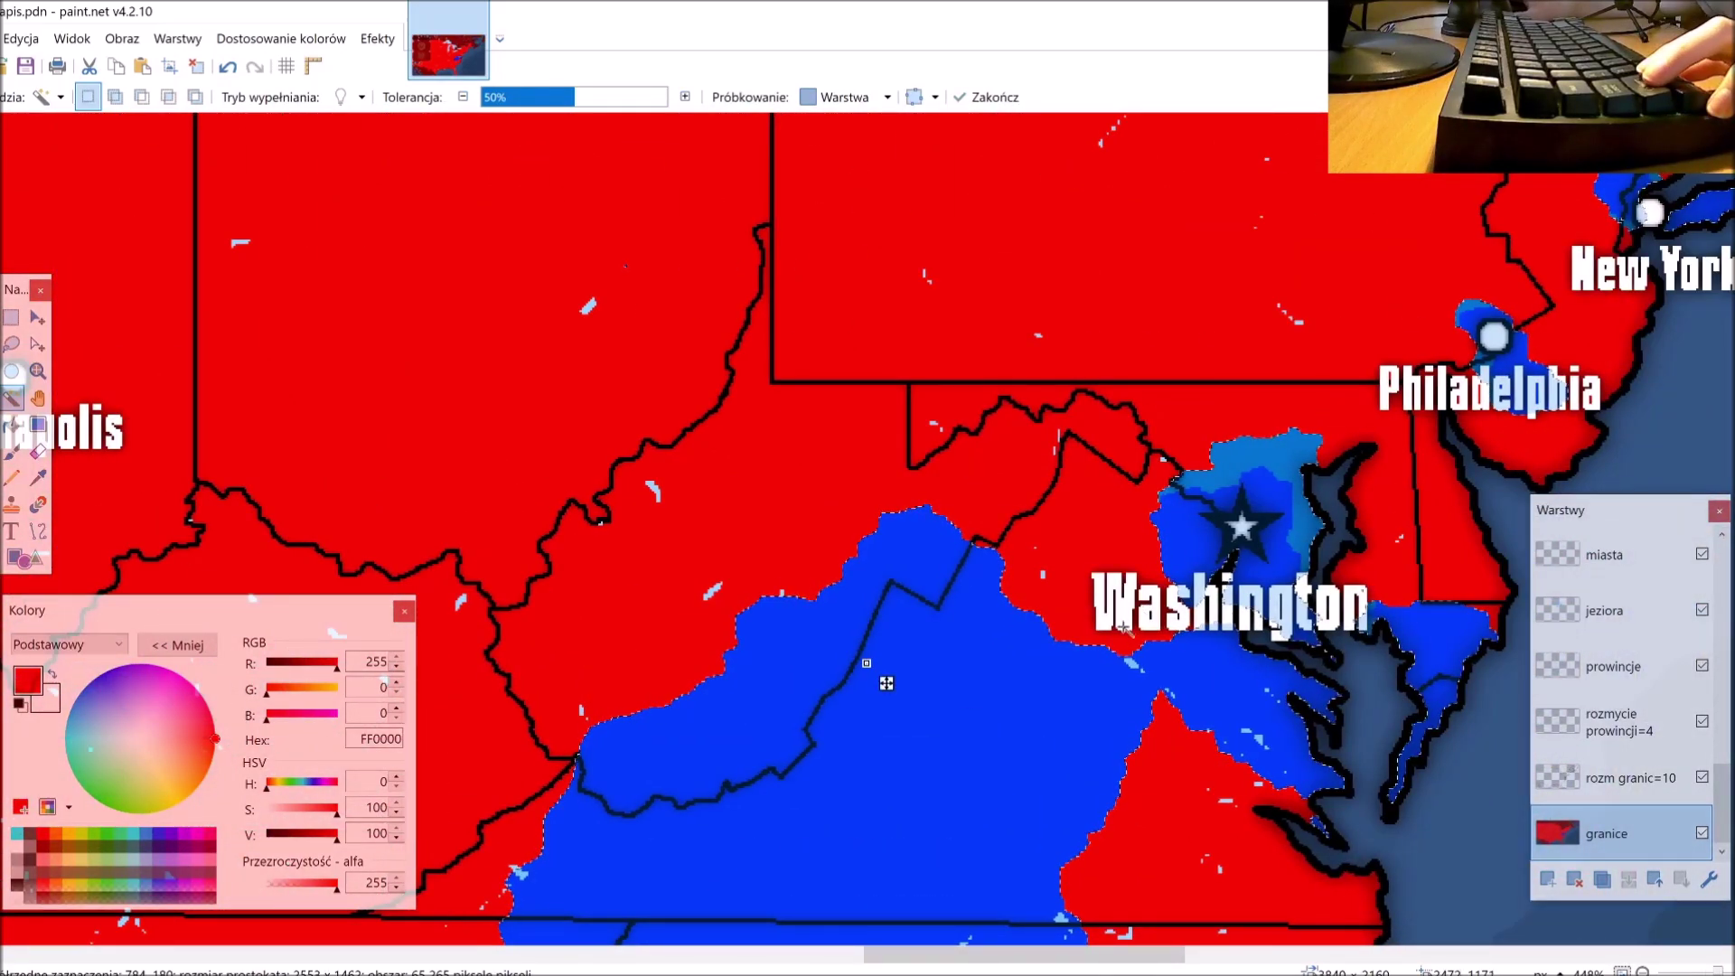
Step: Lower the Magic Wand tolerance to 0% and add the lighter blue area north of Washington to the selection
{"action": "key", "text": "f"}
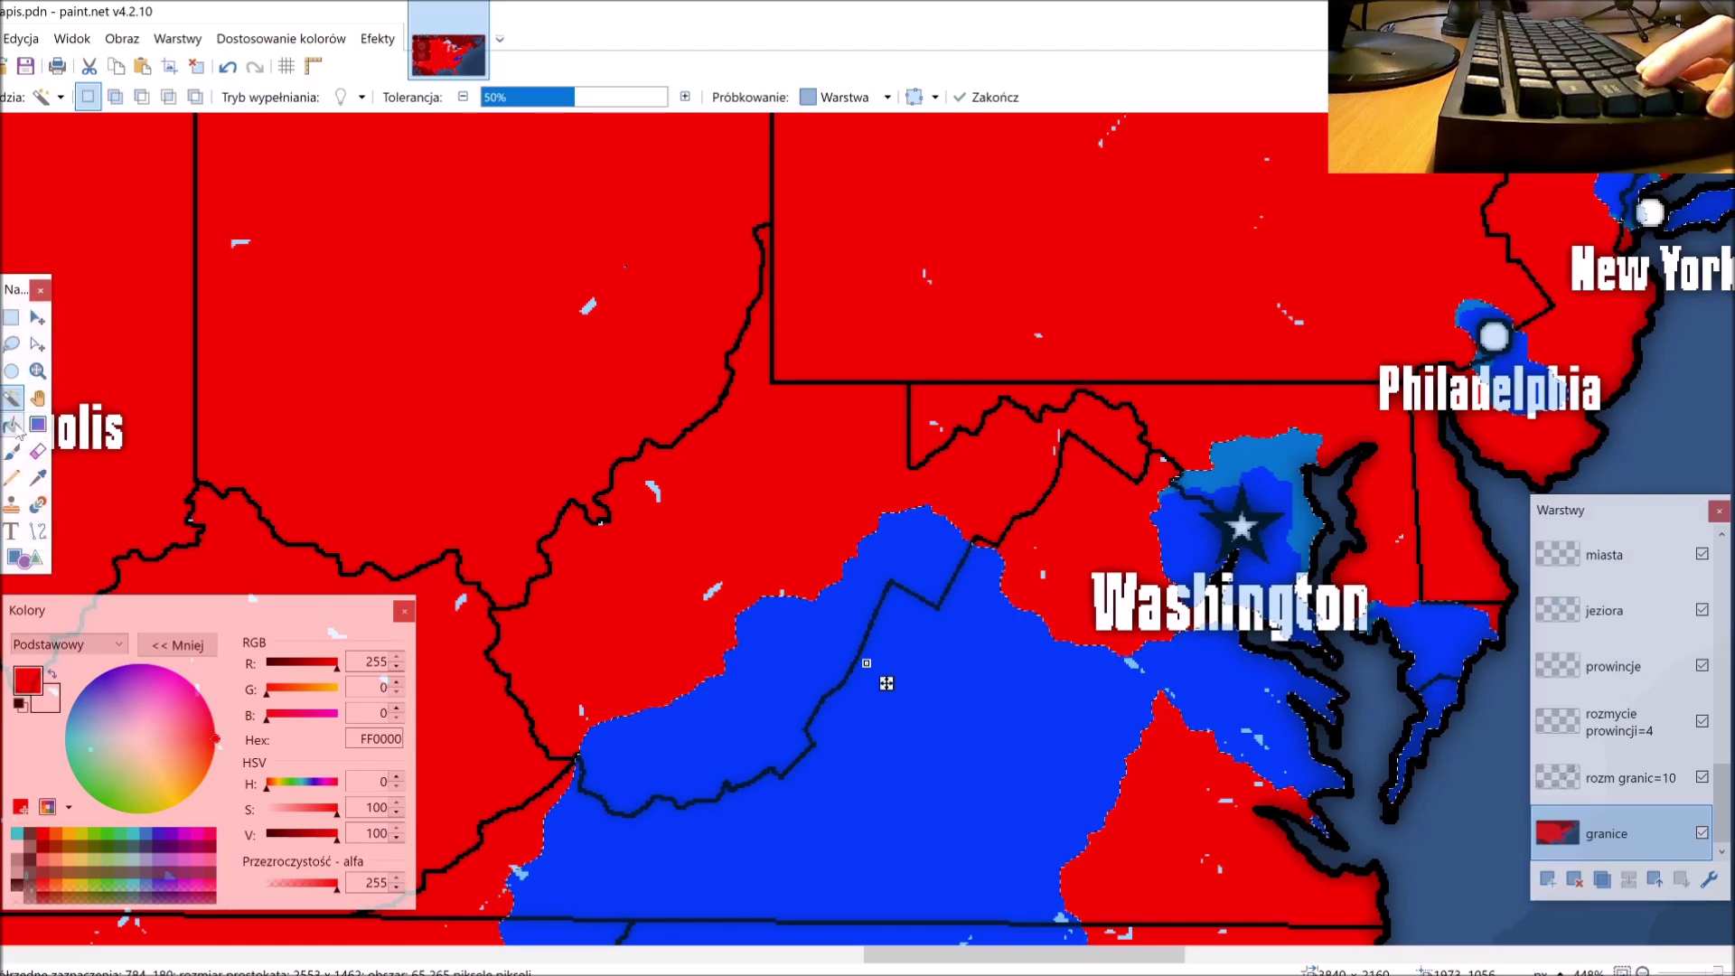
{"action": "scroll", "coordinate": [886, 683], "scroll_direction": "down", "scroll_amount": 3}
{"action": "left_click_drag", "start_coordinate": [633, 91], "coordinate": [569, 95]}
{"action": "left_click", "coordinate": [12, 398]}
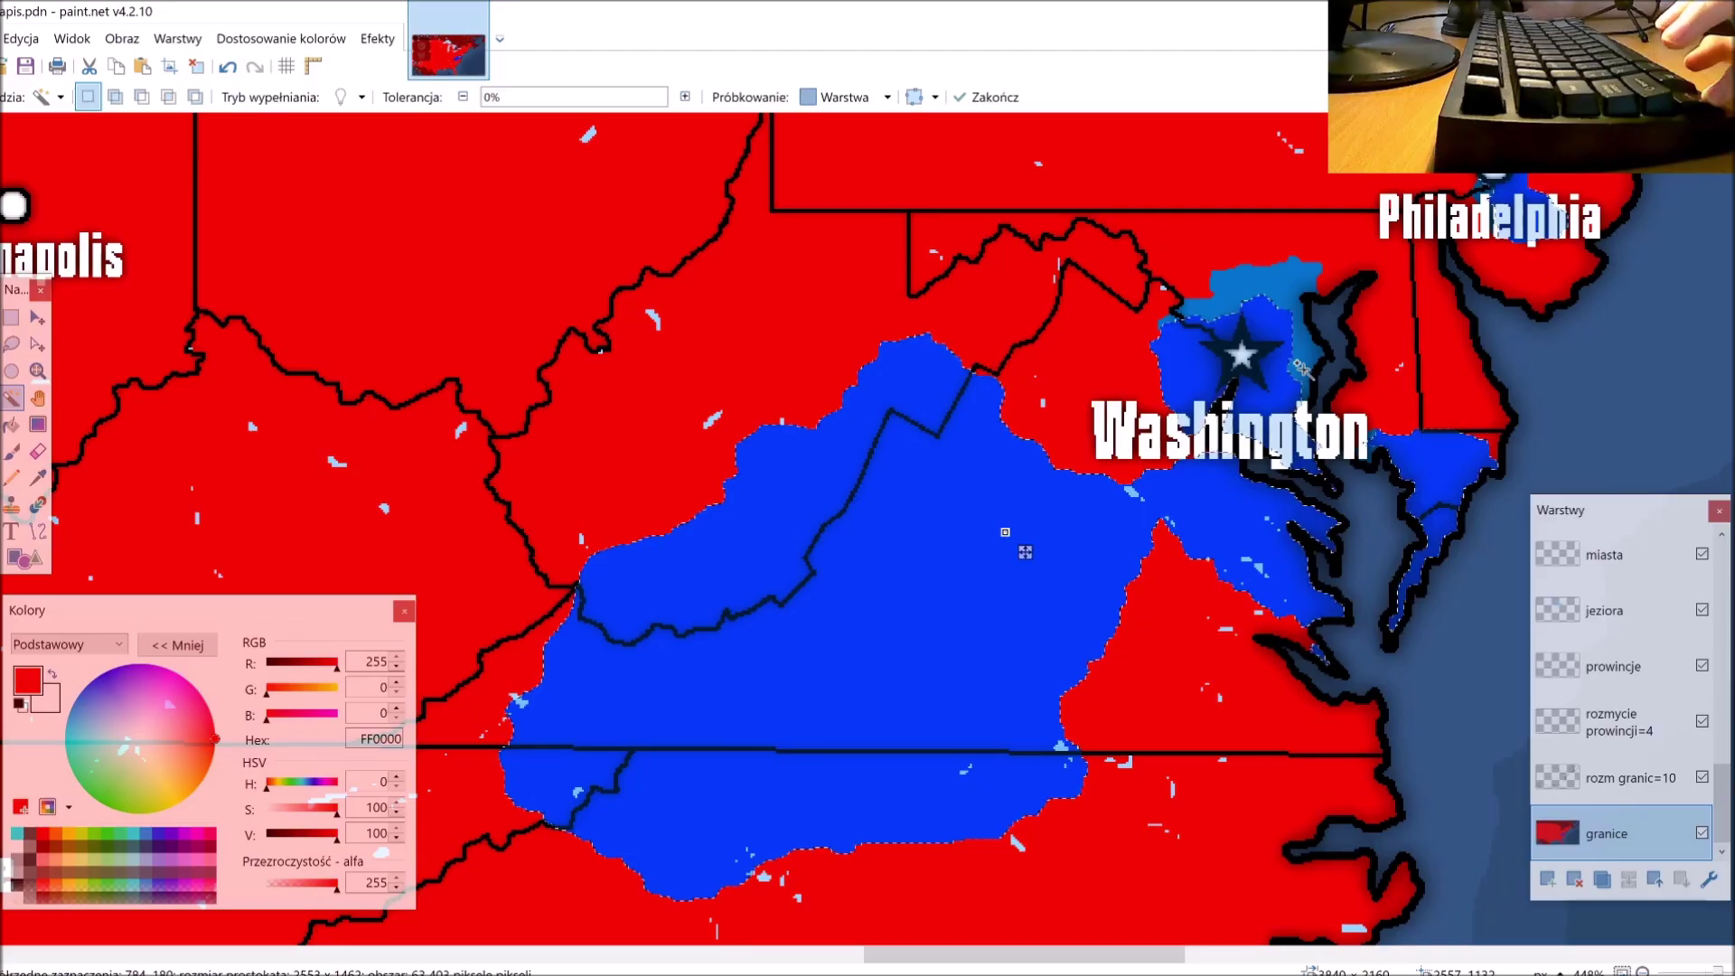
{"action": "left_click", "coordinate": [1288, 296], "text": "ctrl"}
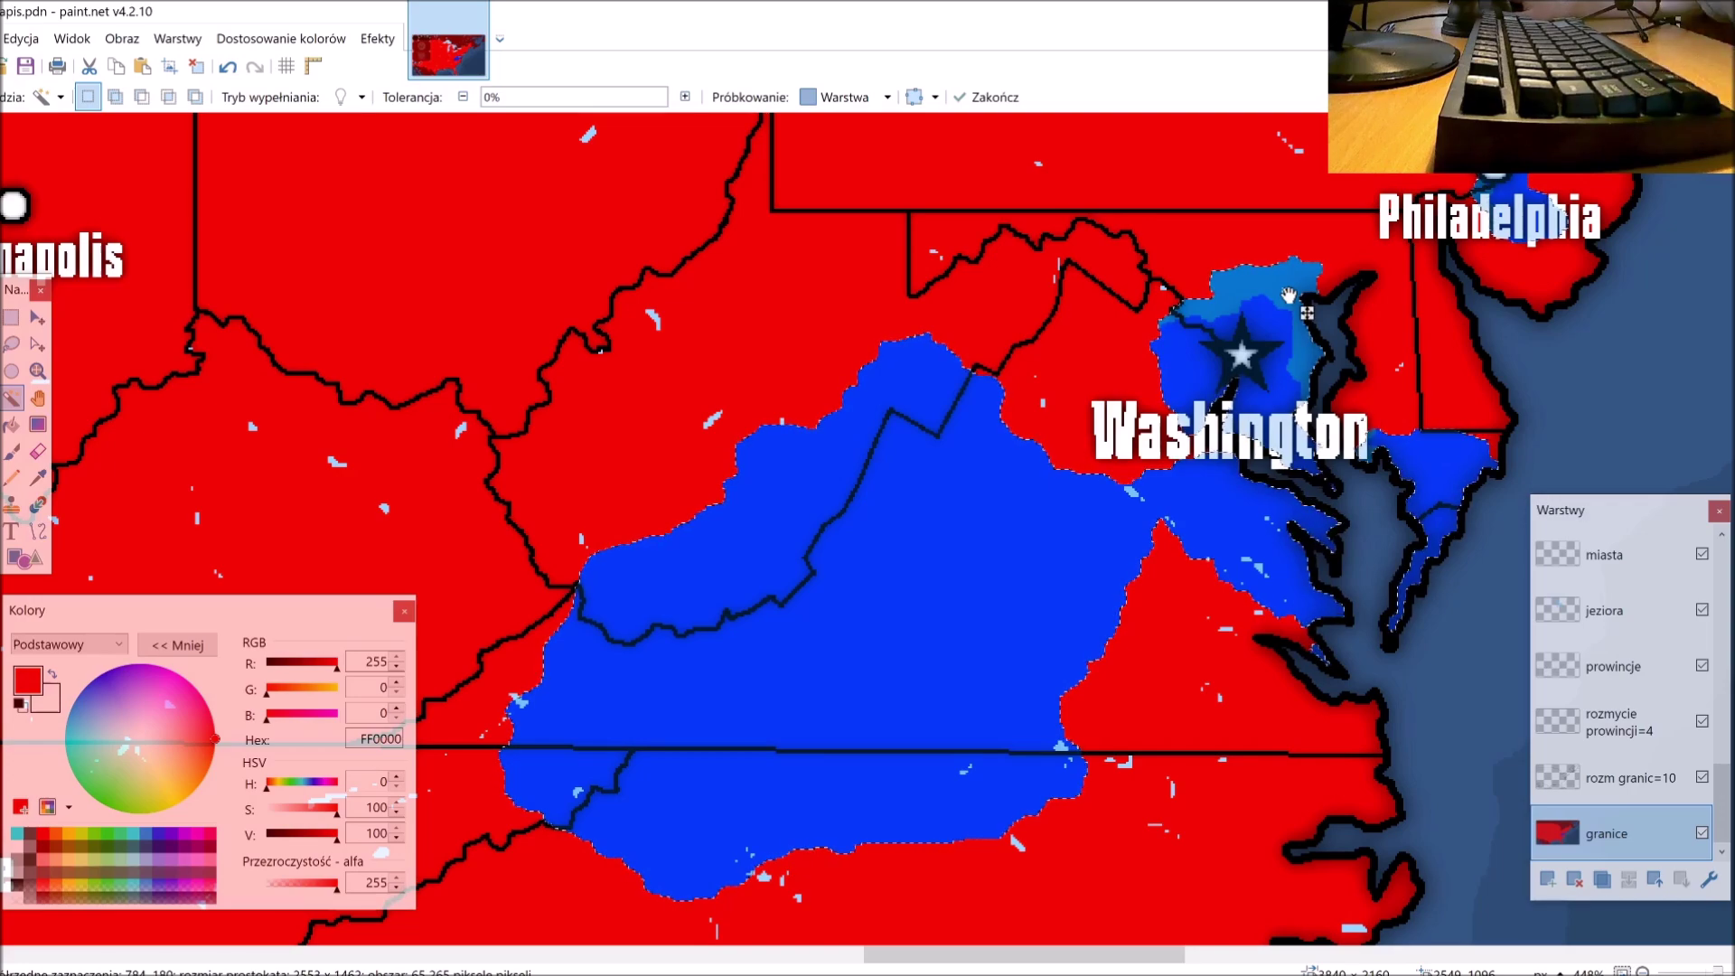
Step: Examine the selection outline around the dark and light blue areas near Washington
{"action": "scroll", "coordinate": [1271, 265], "scroll_direction": "up", "scroll_amount": 8}
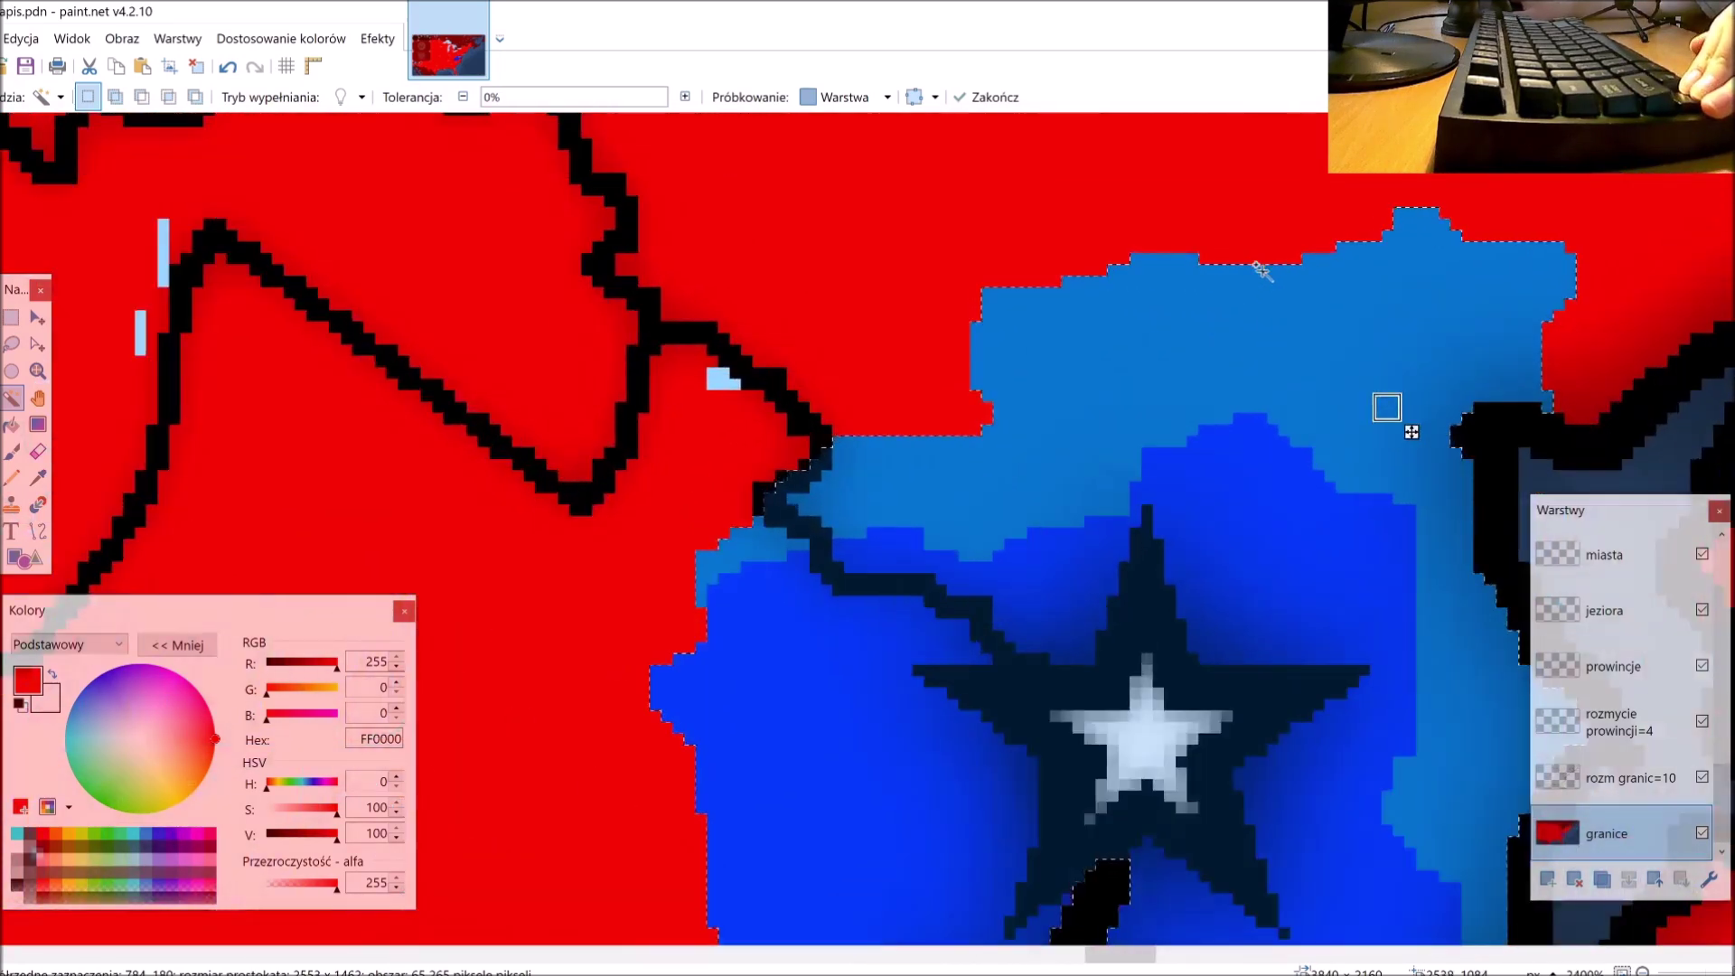
{"action": "scroll", "coordinate": [1251, 276], "scroll_direction": "down", "scroll_amount": 10}
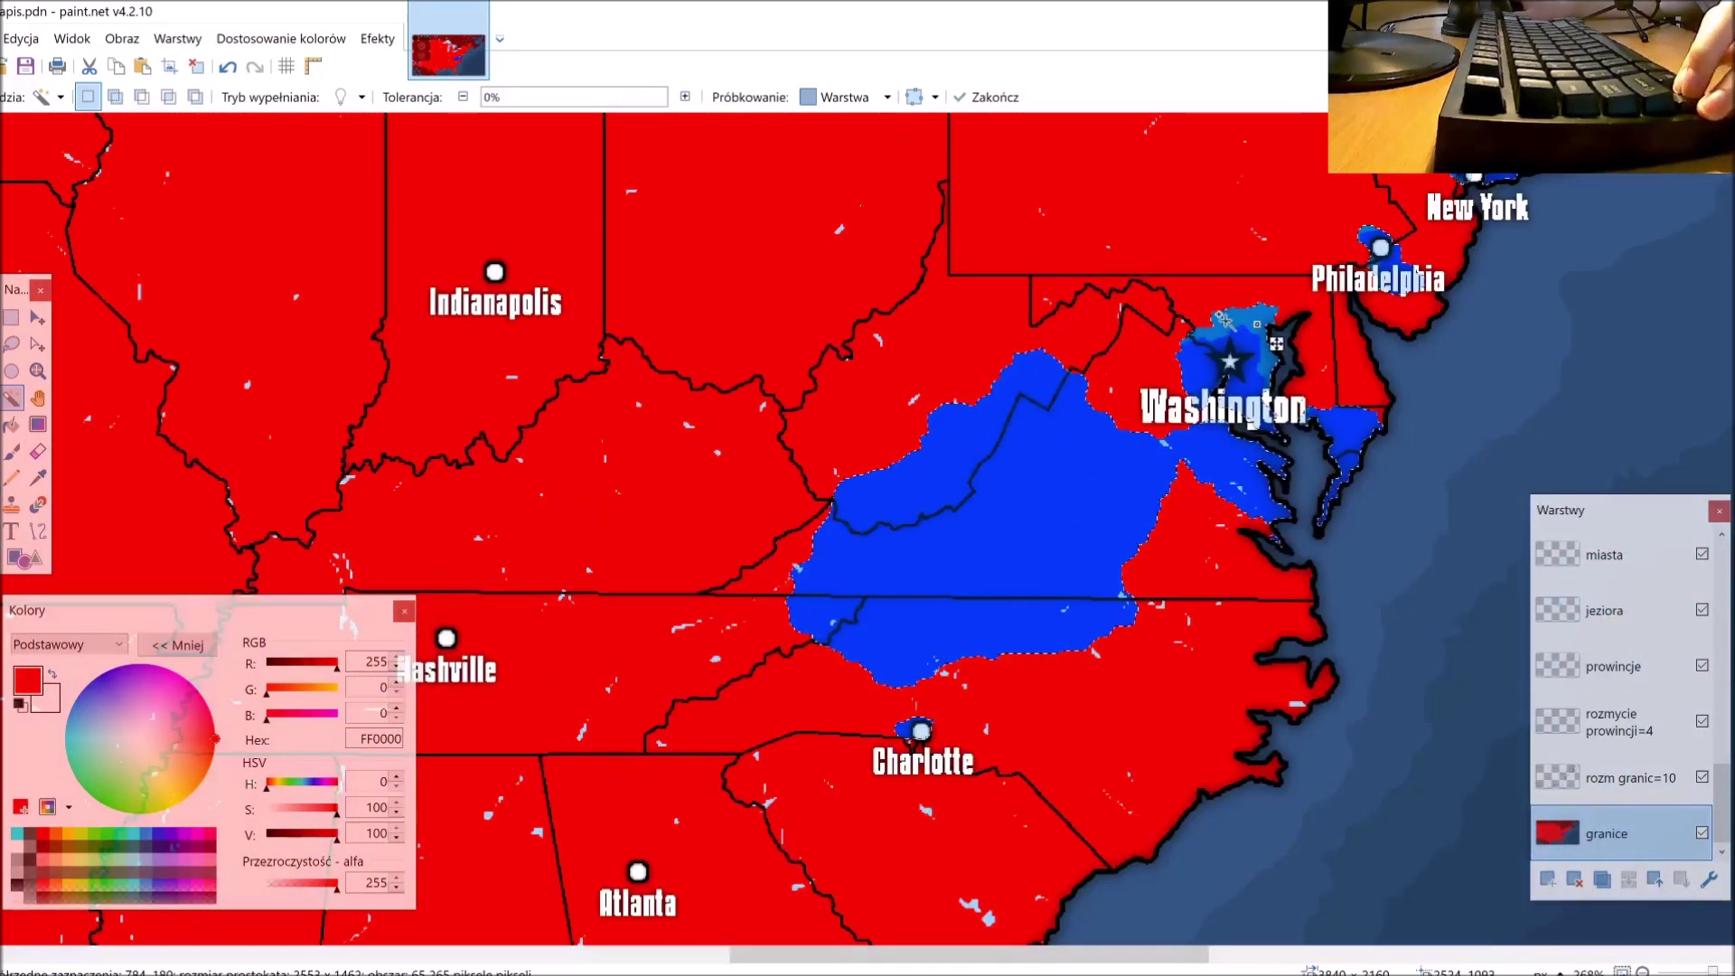
{"action": "scroll", "coordinate": [1229, 318], "scroll_direction": "up", "scroll_amount": 5}
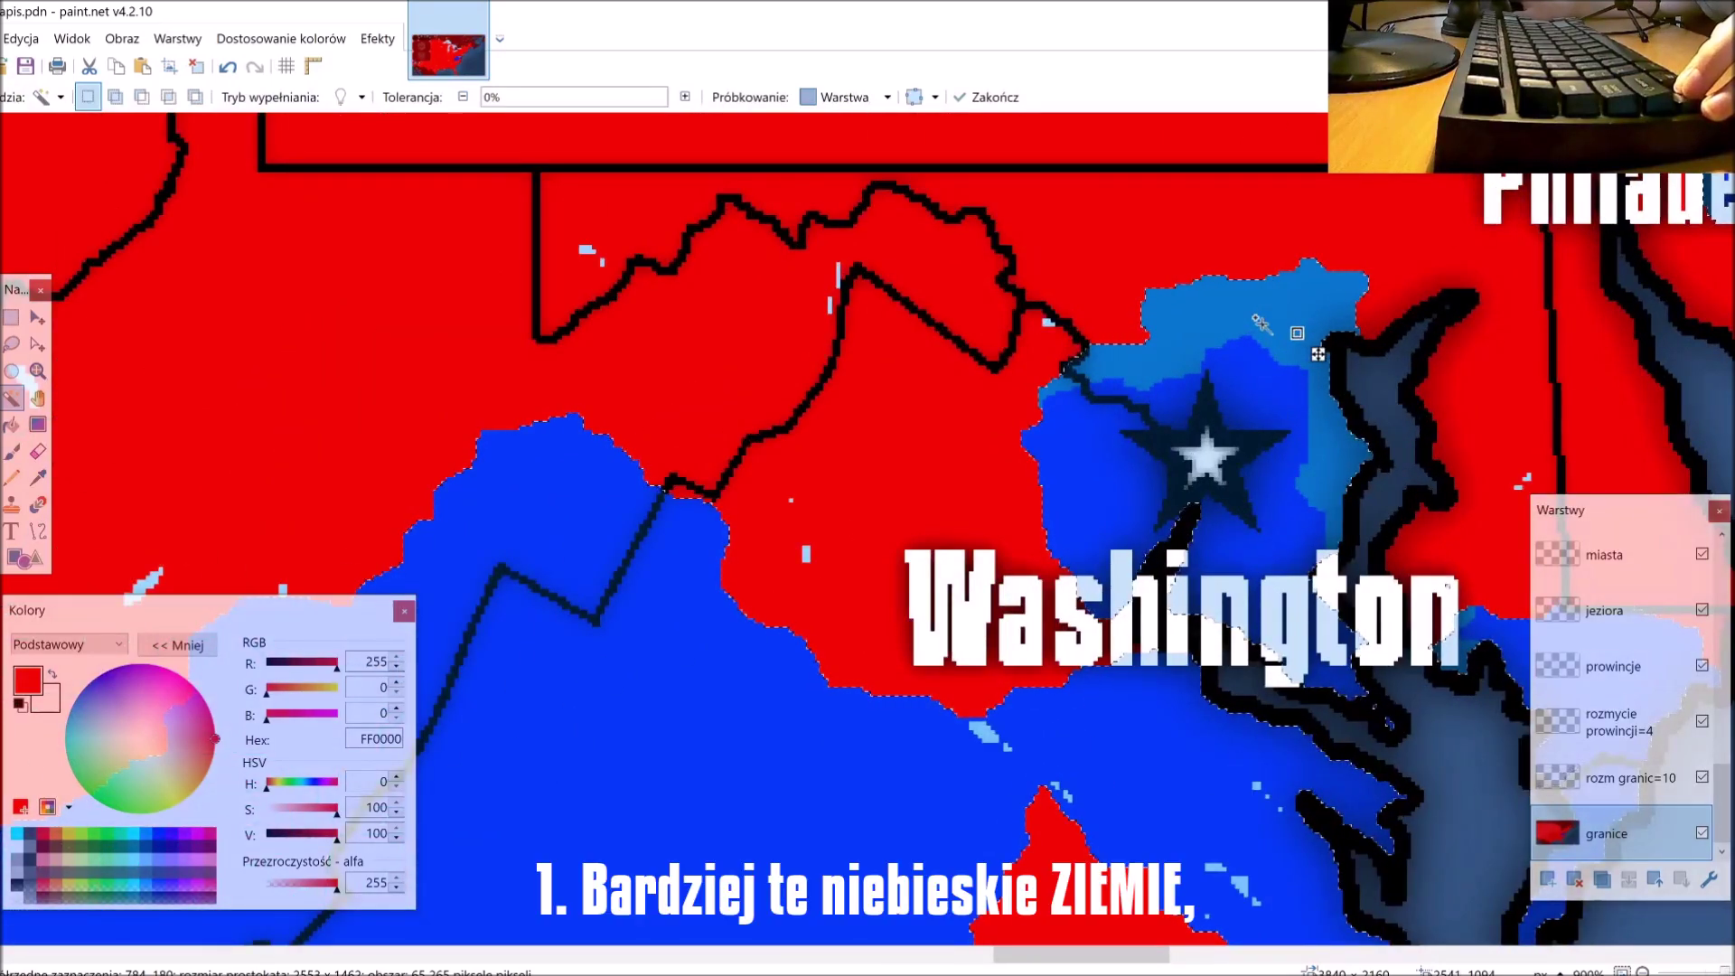
{"action": "scroll", "coordinate": [1130, 624], "scroll_direction": "down", "scroll_amount": 3}
{"action": "scroll", "coordinate": [1129, 623], "scroll_direction": "left", "scroll_amount": 4}
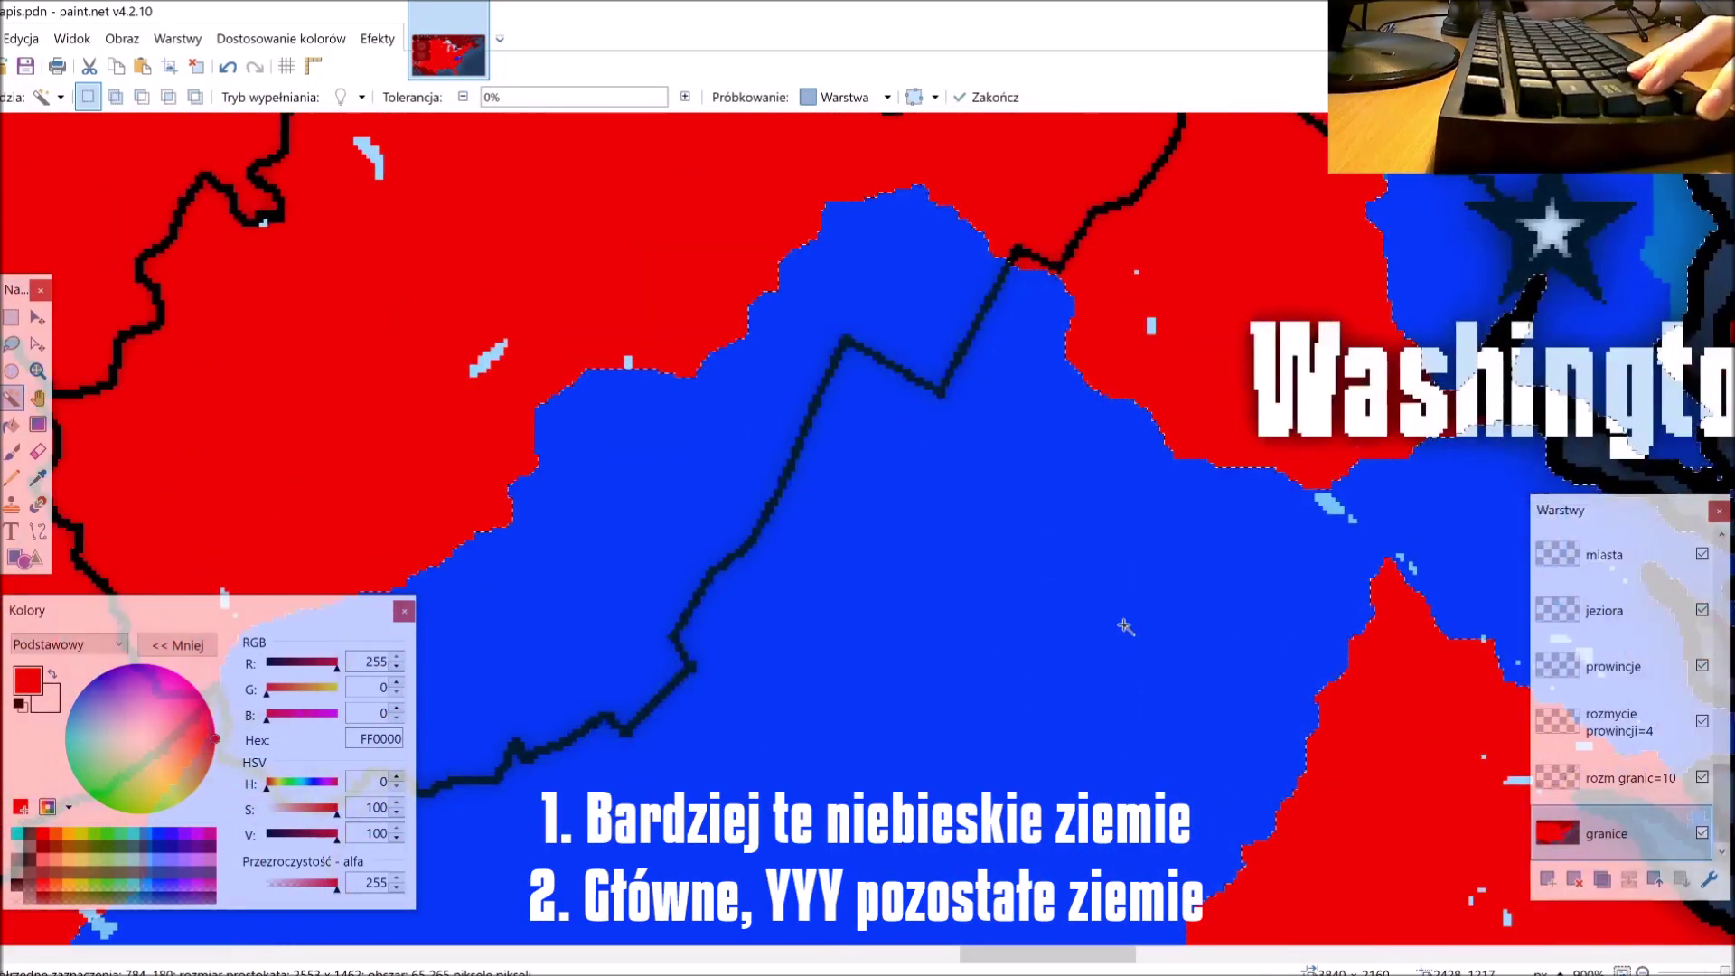
{"action": "scroll", "coordinate": [1141, 610], "scroll_direction": "up", "scroll_amount": 3}
{"action": "scroll", "coordinate": [1157, 599], "scroll_direction": "right", "scroll_amount": 4}
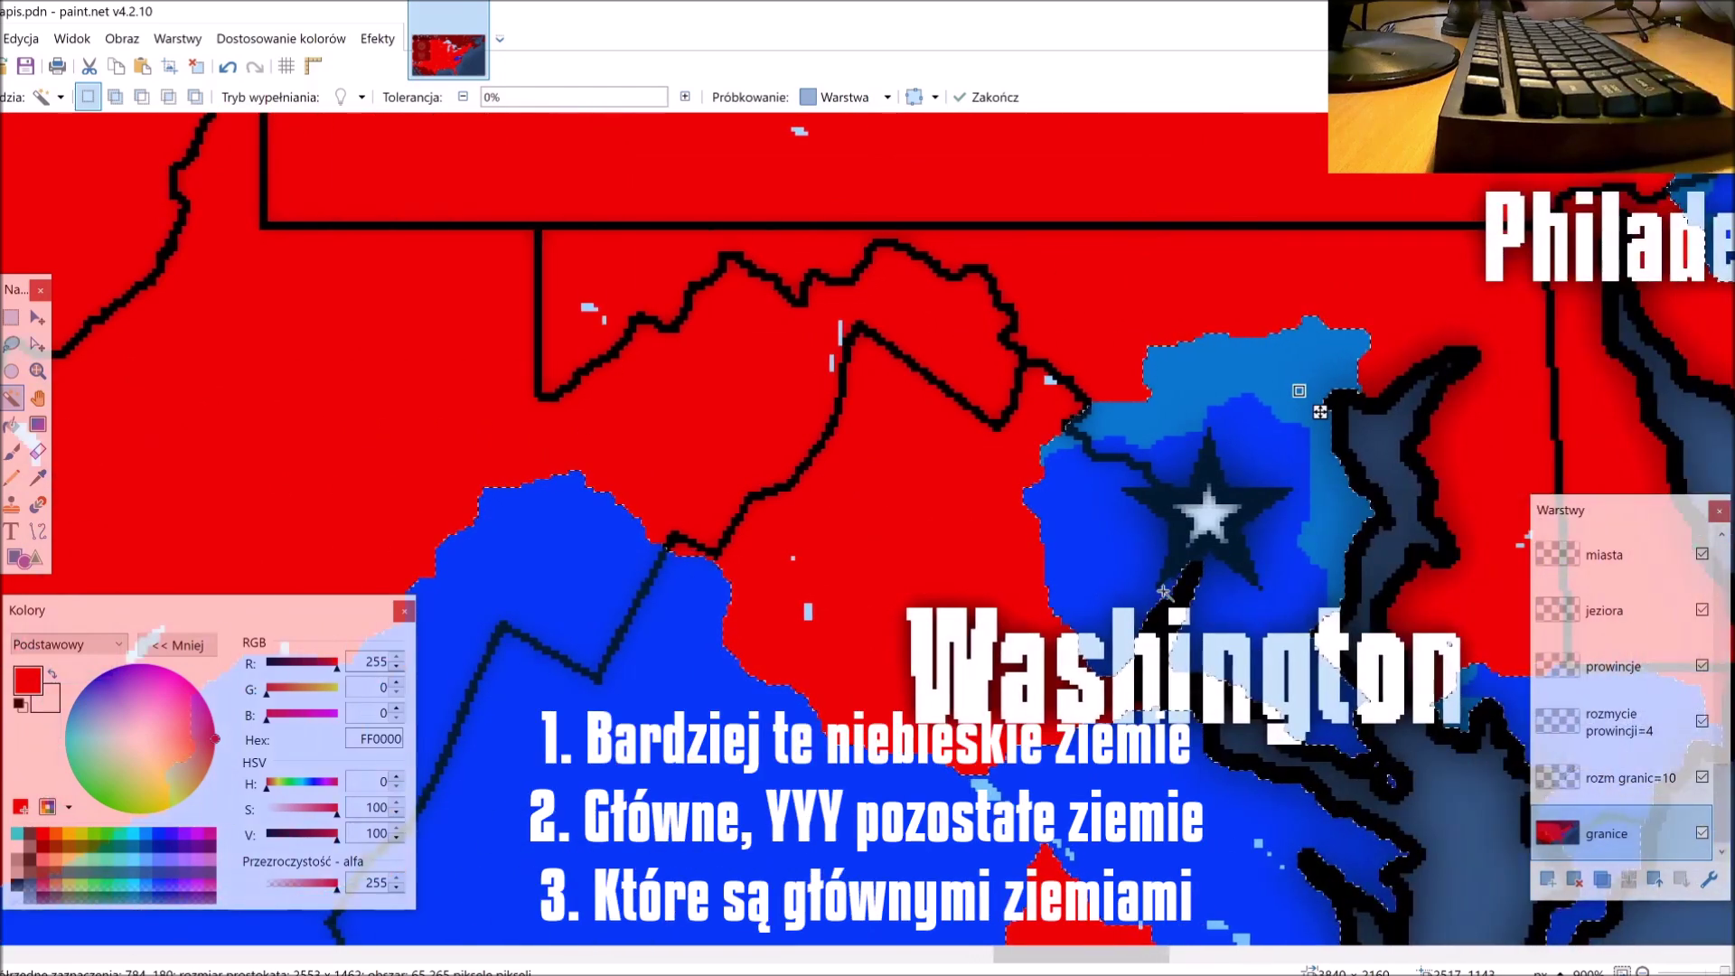
Step: Set the primary colour to blue 0026FF
{"action": "scroll", "coordinate": [1164, 592], "scroll_direction": "down", "scroll_amount": 3}
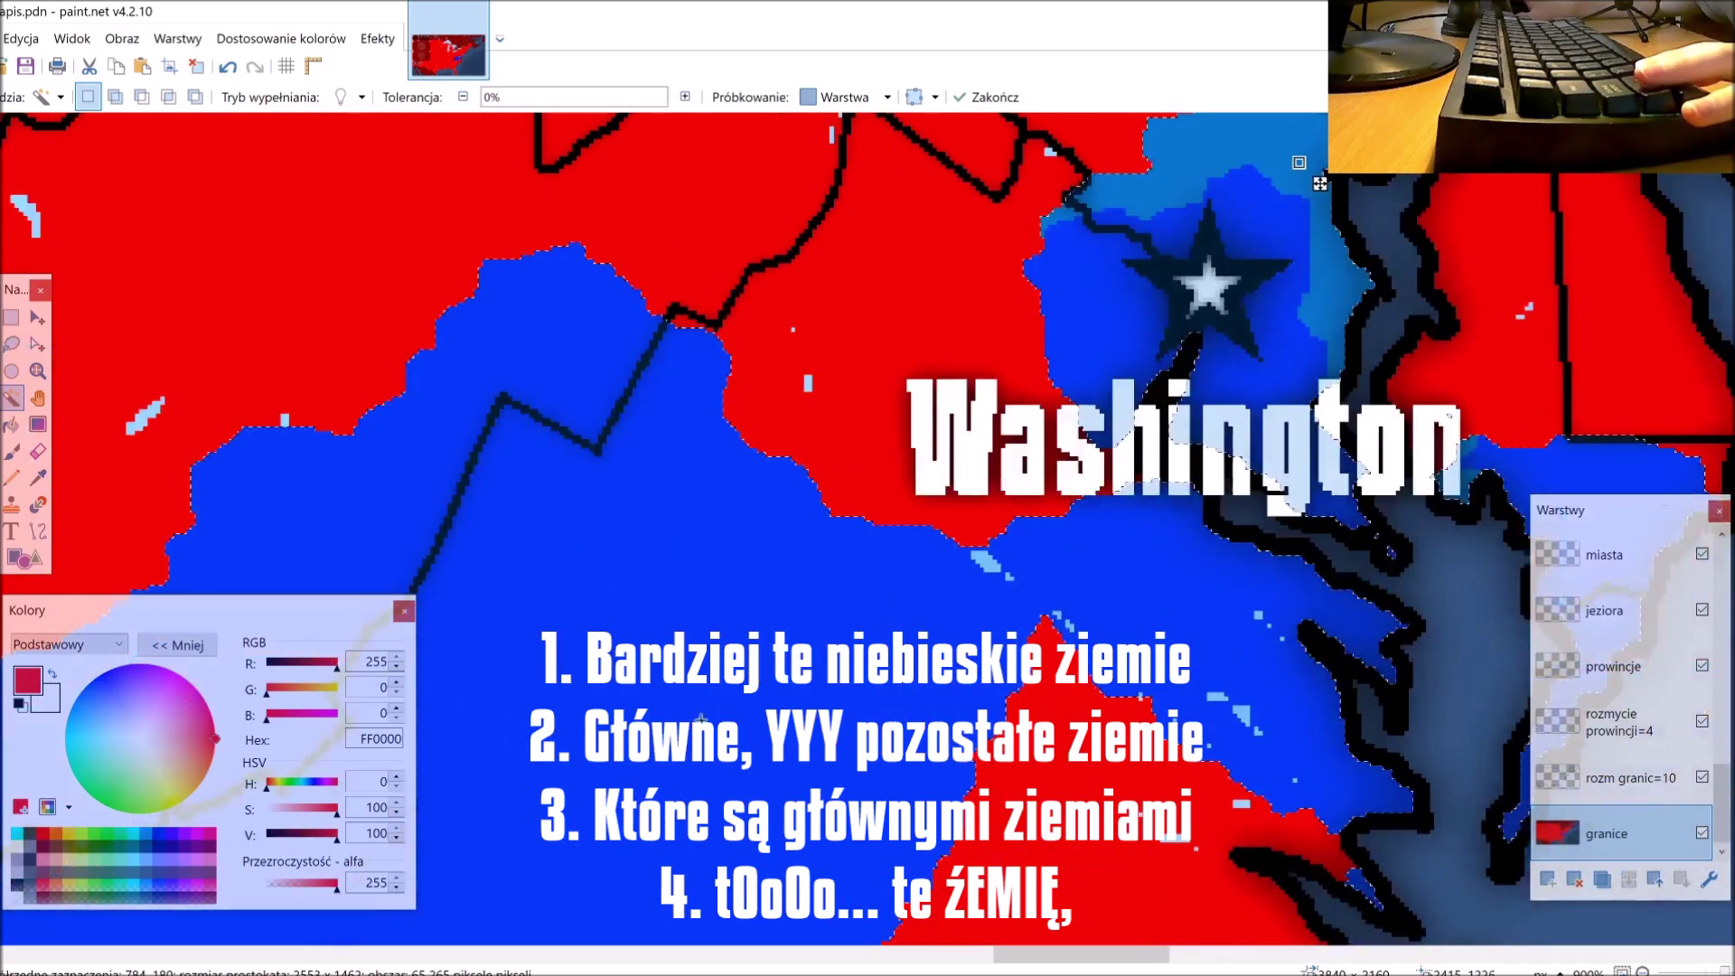
{"action": "left_click", "coordinate": [155, 832]}
{"action": "scroll", "coordinate": [696, 728], "scroll_direction": "up", "scroll_amount": 3}
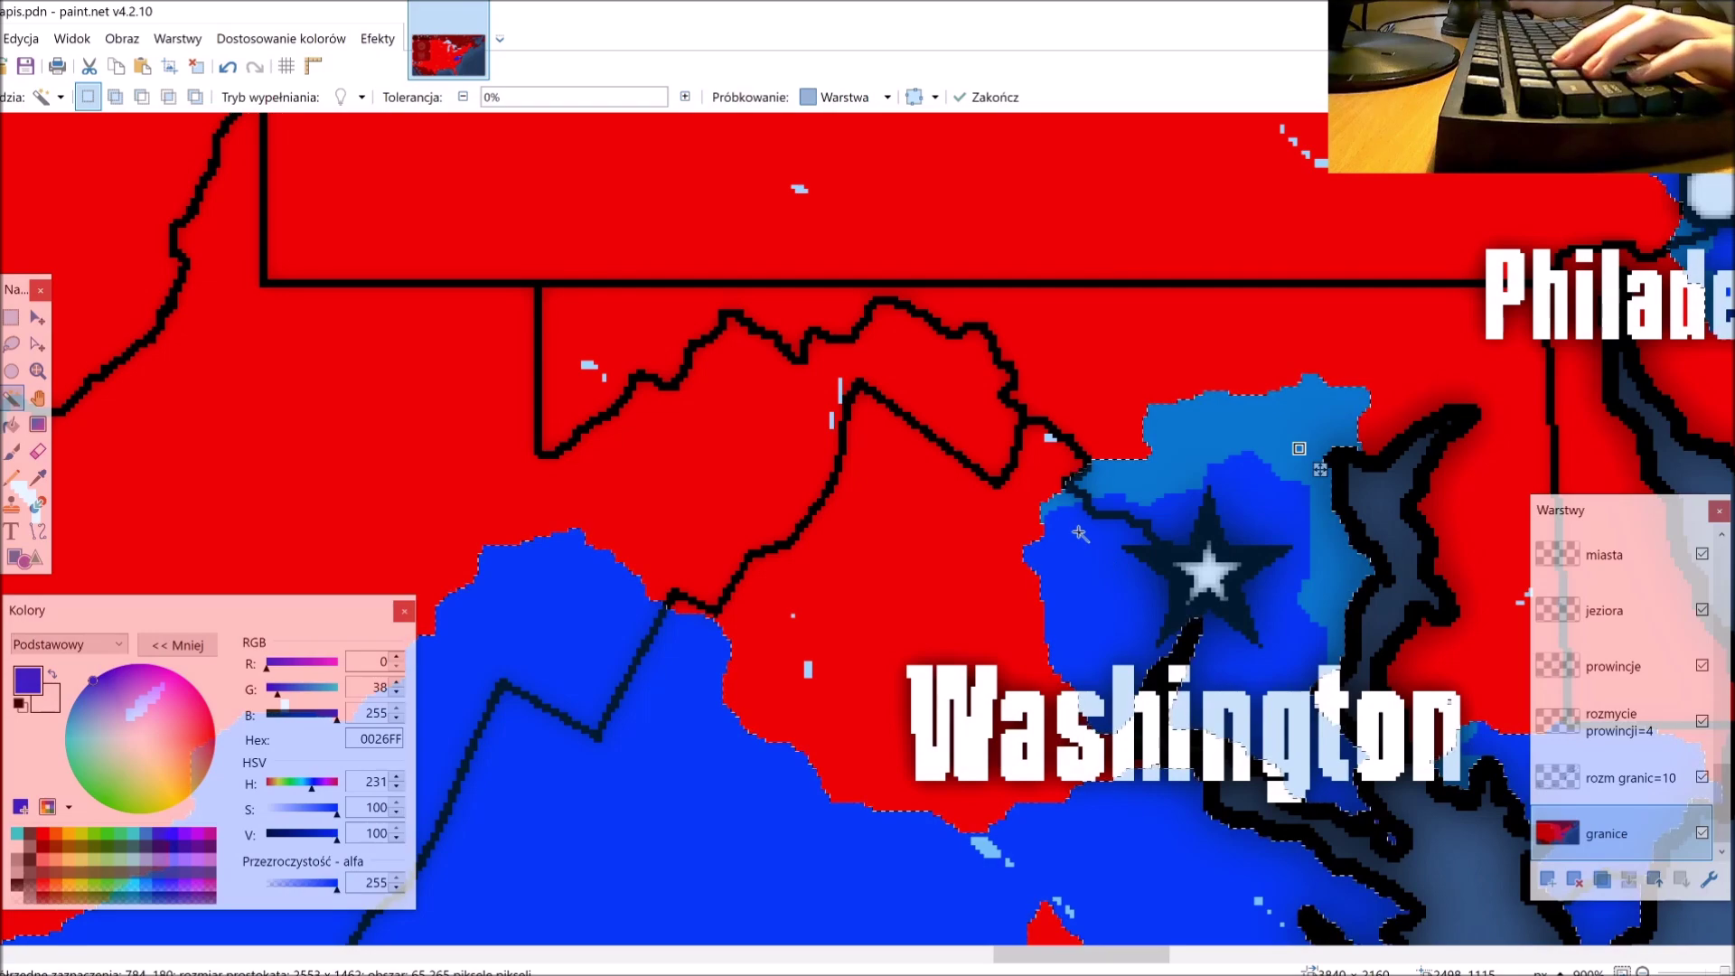
{"action": "scroll", "coordinate": [1137, 592], "scroll_direction": "down", "scroll_amount": 5}
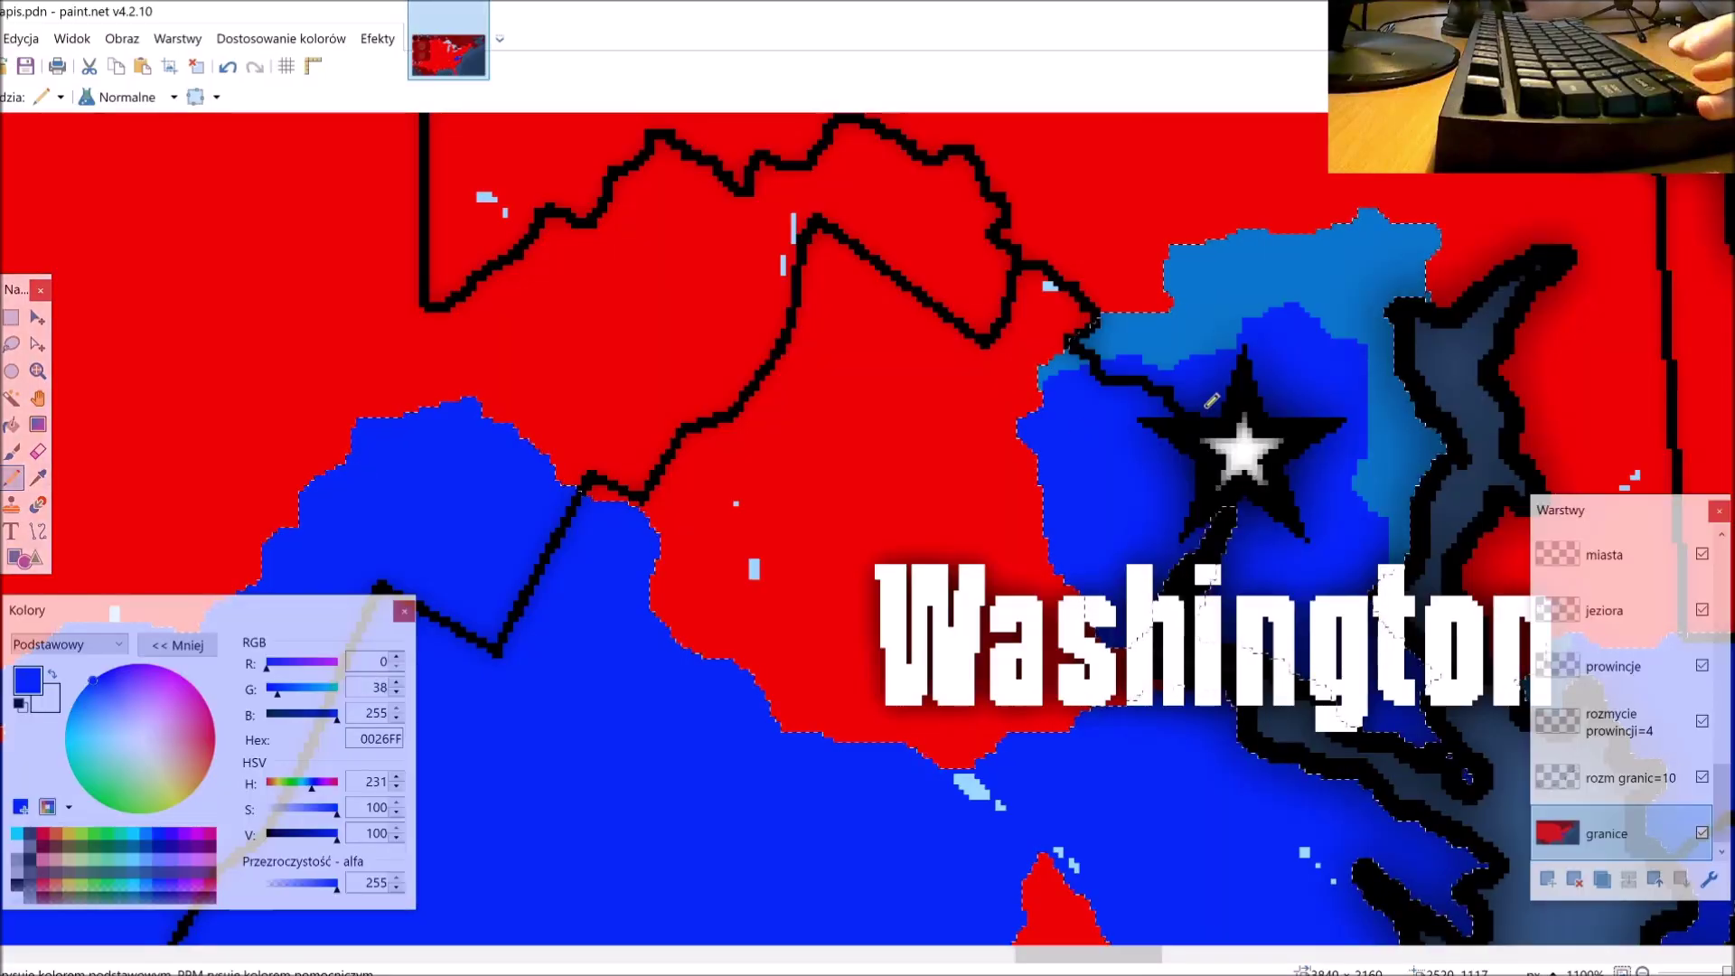
Step: Using the Pencil and light red FF7F7F, recolour the western edge of the small blue patch beside Charlotte
{"action": "scroll", "coordinate": [1204, 413], "scroll_direction": "down", "scroll_amount": 5}
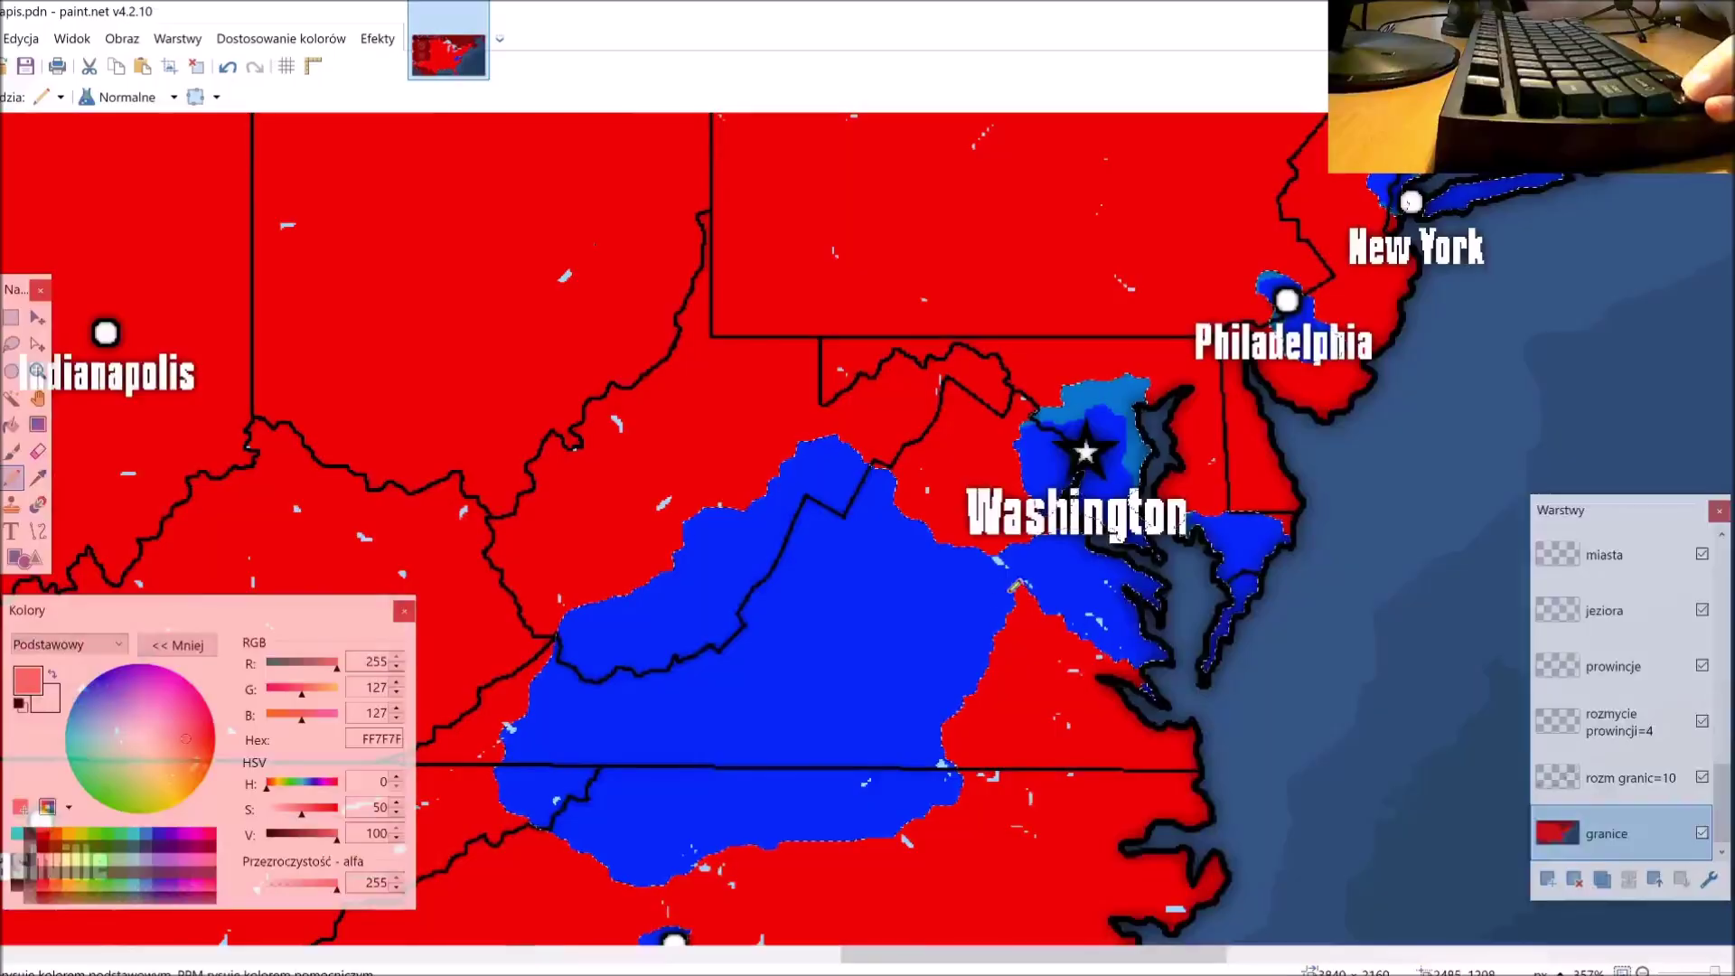
{"action": "scroll", "coordinate": [917, 700], "scroll_direction": "down", "scroll_amount": 5}
{"action": "scroll", "coordinate": [985, 723], "scroll_direction": "up", "scroll_amount": 12}
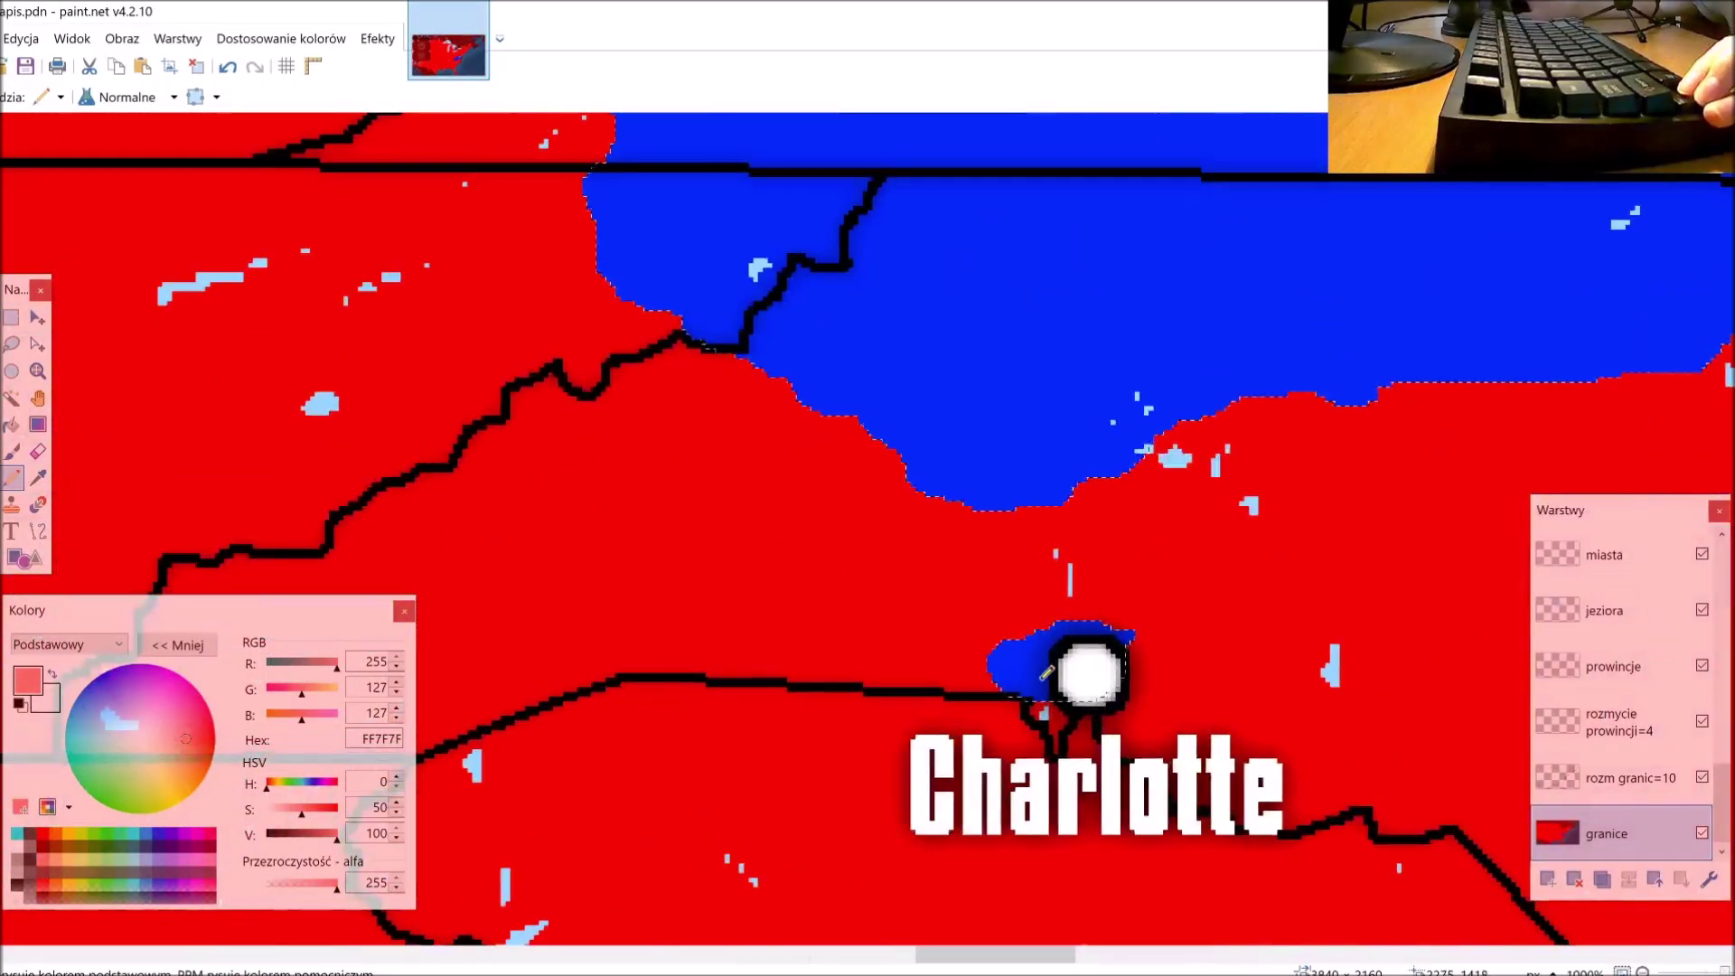
{"action": "scroll", "coordinate": [1054, 698], "scroll_direction": "up", "scroll_amount": 2}
{"action": "mouse_move", "coordinate": [987, 899]}
{"action": "left_mouse_down"}
{"action": "mouse_move", "coordinate": [906, 759]}
{"action": "mouse_move", "coordinate": [903, 798]}
{"action": "left_mouse_up"}
{"action": "mouse_move", "coordinate": [891, 870]}
{"action": "left_mouse_down"}
{"action": "mouse_move", "coordinate": [885, 768]}
{"action": "mouse_move", "coordinate": [915, 859]}
{"action": "mouse_move", "coordinate": [968, 889]}
{"action": "left_mouse_up"}
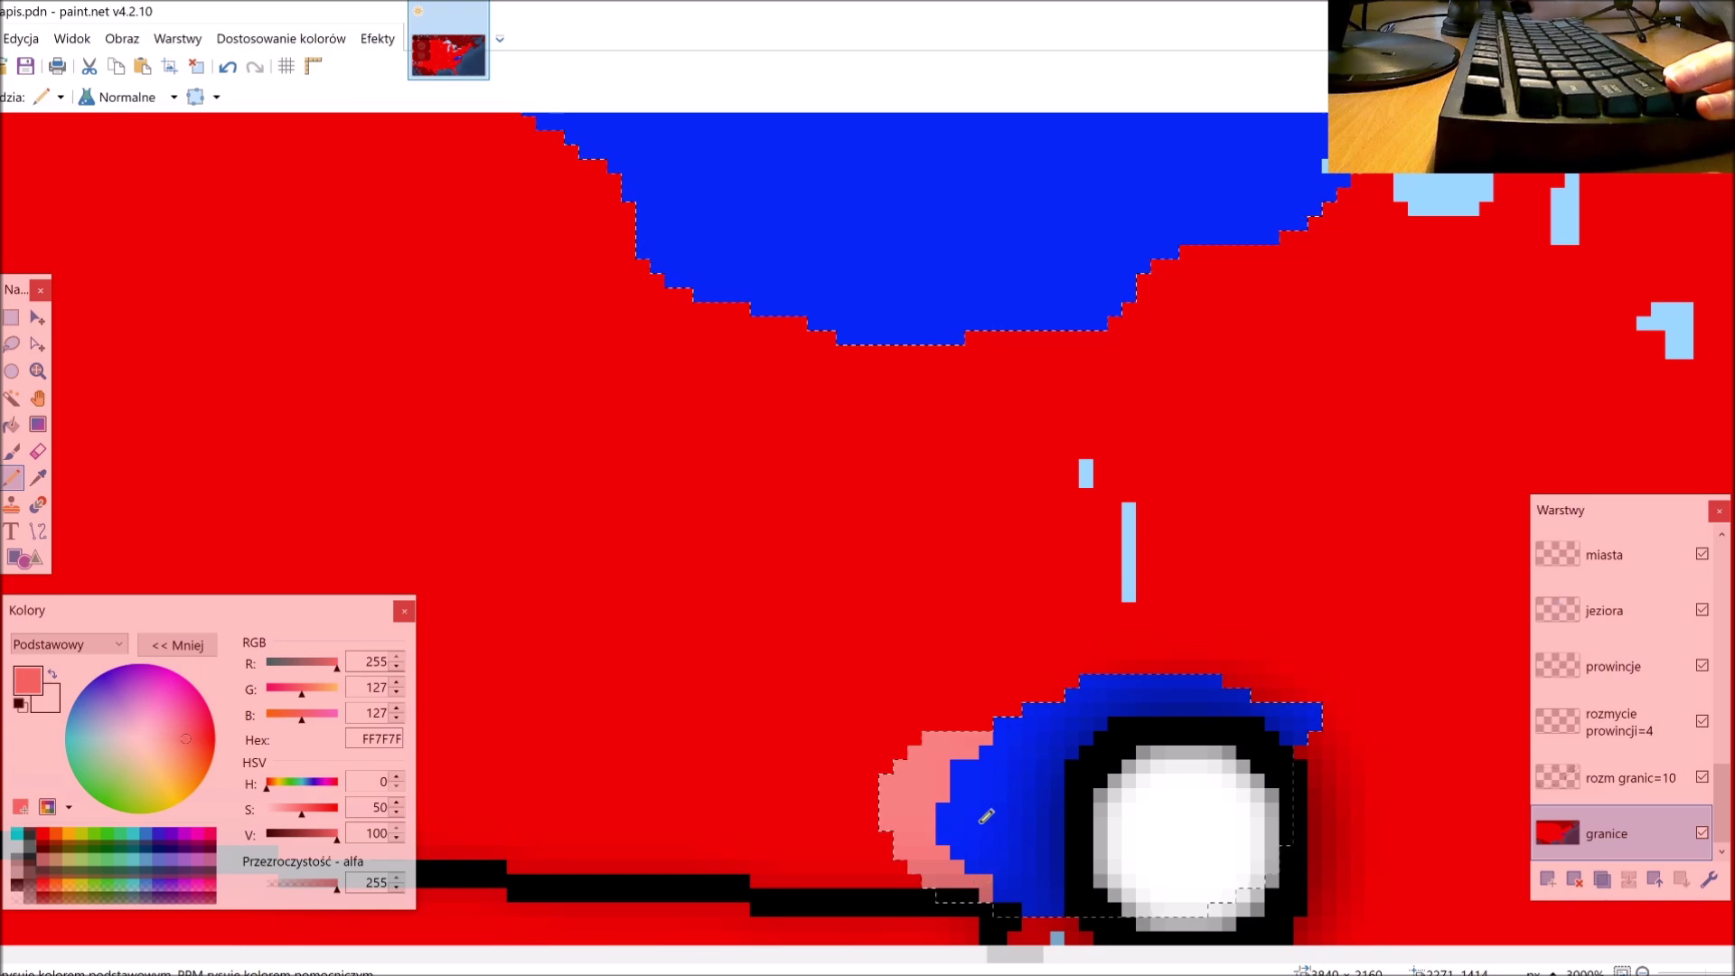
{"action": "scroll", "coordinate": [985, 882], "scroll_direction": "down", "scroll_amount": 1}
{"action": "scroll", "coordinate": [1004, 882], "scroll_direction": "up", "scroll_amount": 2}
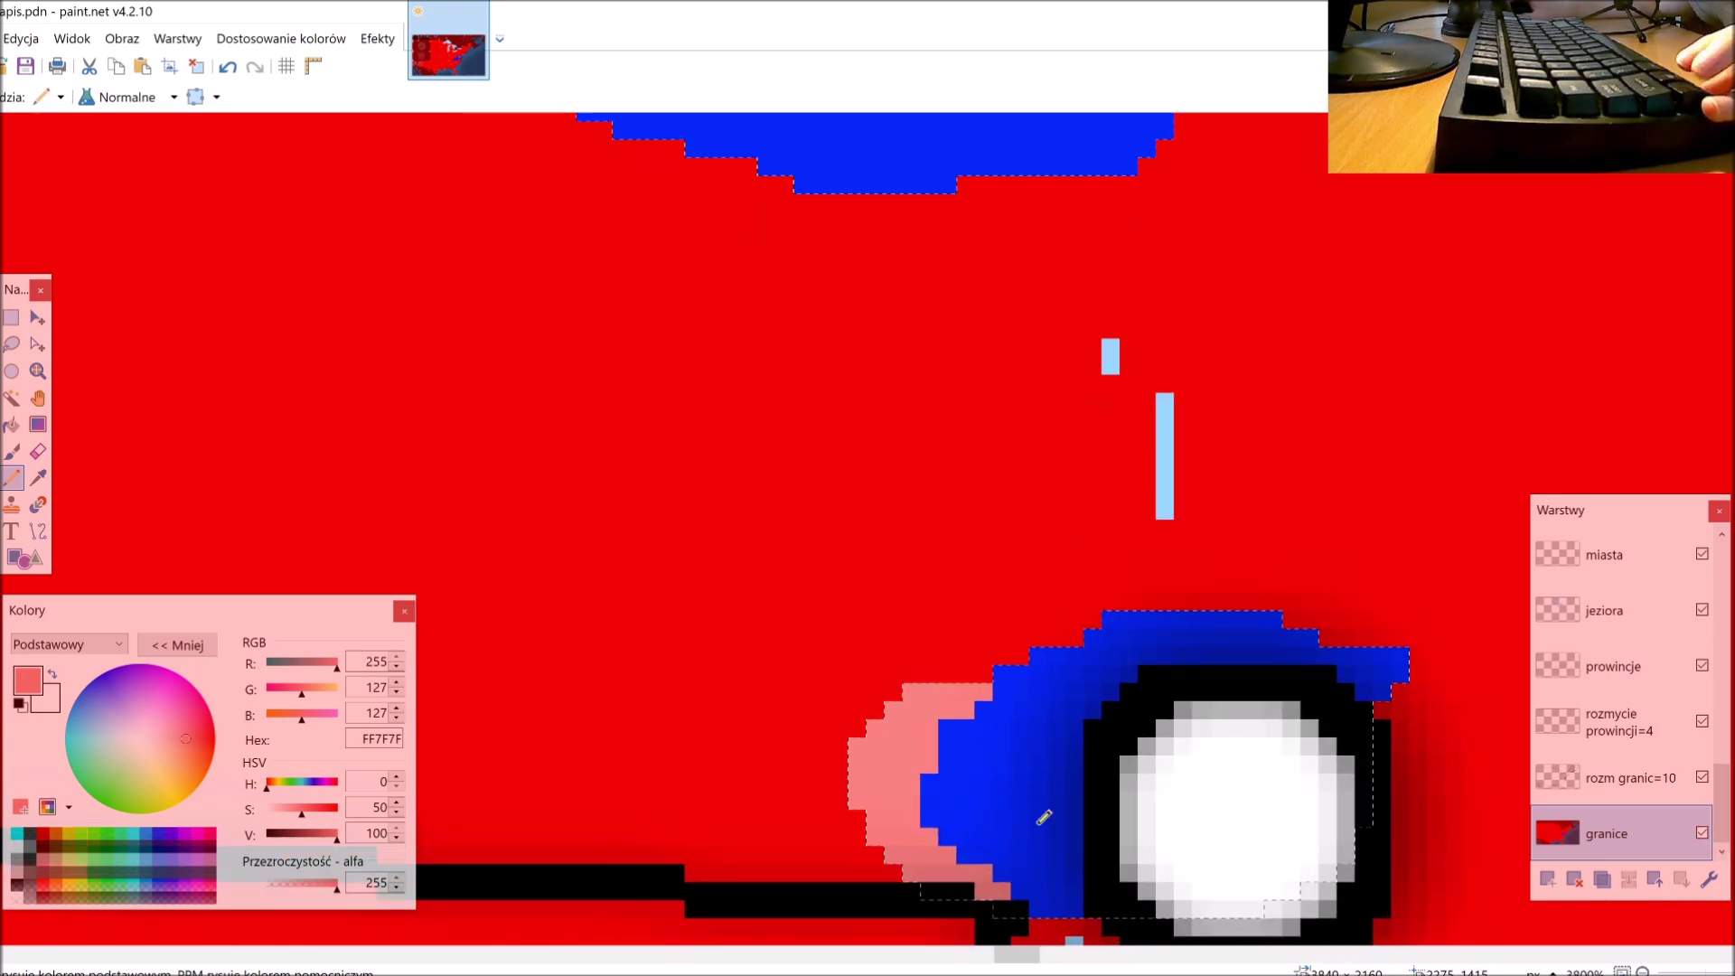
{"action": "scroll", "coordinate": [1046, 813], "scroll_direction": "down", "scroll_amount": 3}
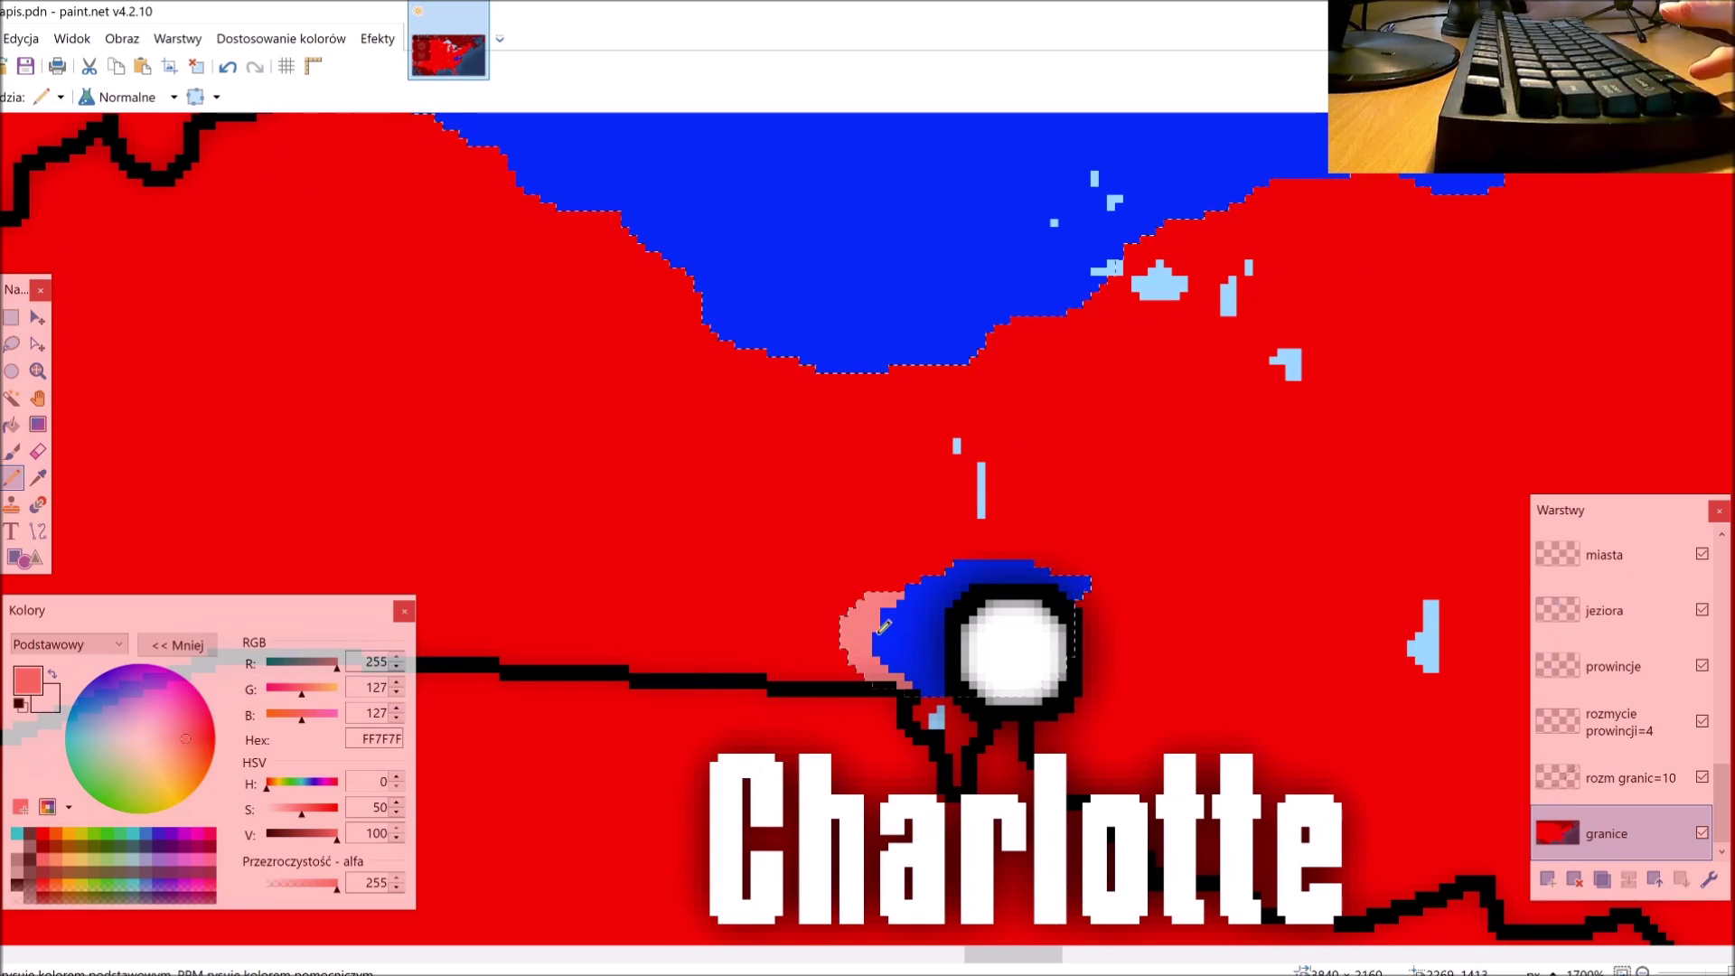
Step: Clear the selection and make the uppermost layer, oczy komuny, the active layer
{"action": "scroll", "coordinate": [884, 625], "scroll_direction": "up", "scroll_amount": 2}
{"action": "key", "text": "ctrl+d"}
{"action": "scroll", "coordinate": [1591, 633], "scroll_direction": "up", "scroll_amount": 10}
{"action": "left_click", "coordinate": [1598, 565]}
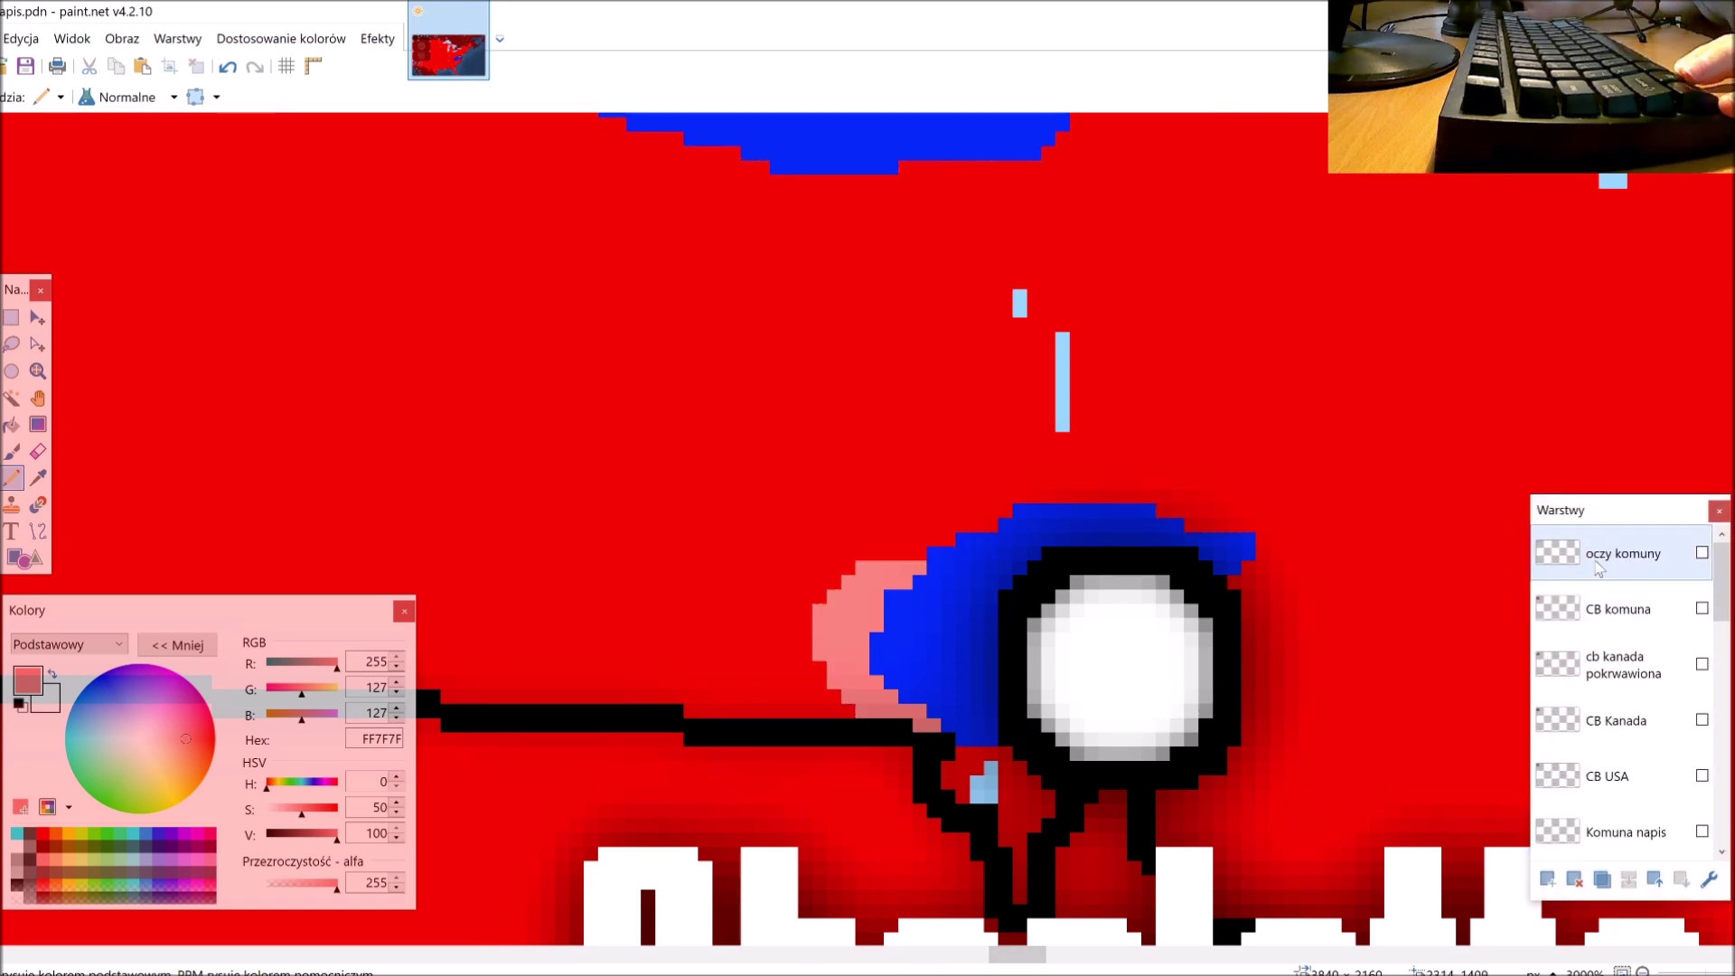
Step: Switch to File Explorer, copy image 49 from the odc 2 folder, and paste it into the map as a new layer
{"action": "key", "text": "alt+Tab"}
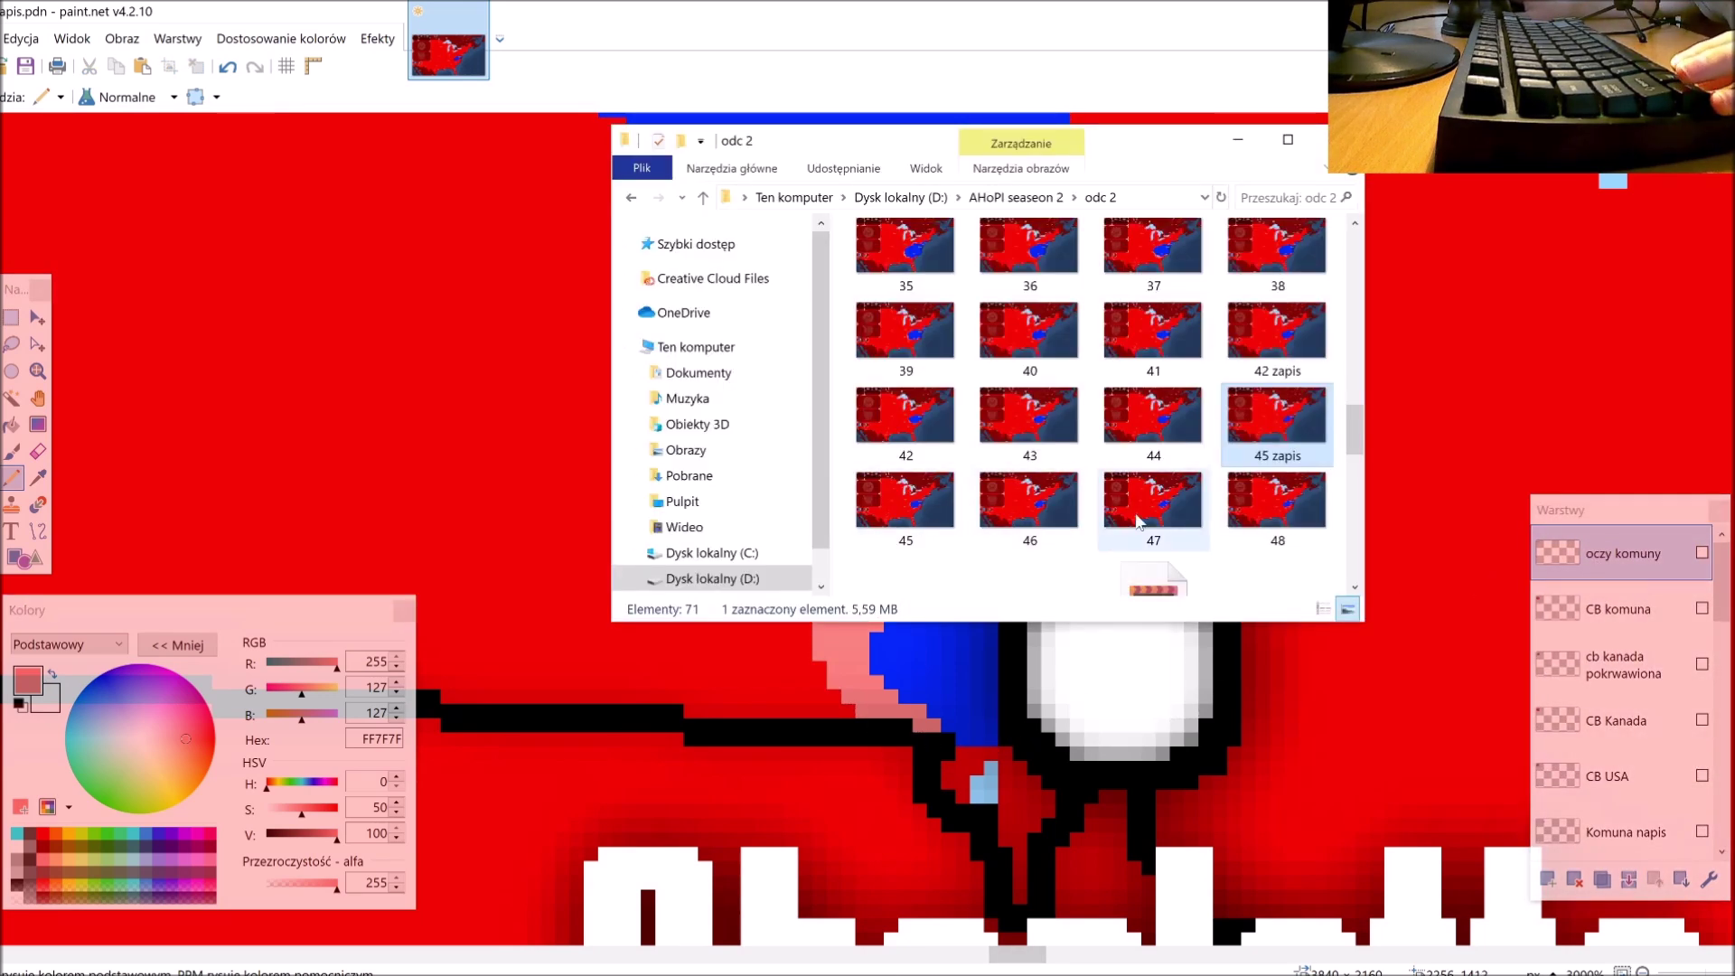
{"action": "scroll", "coordinate": [1129, 529], "scroll_direction": "down", "scroll_amount": 2}
{"action": "left_click", "coordinate": [936, 456]}
{"action": "right_click", "coordinate": [936, 457]}
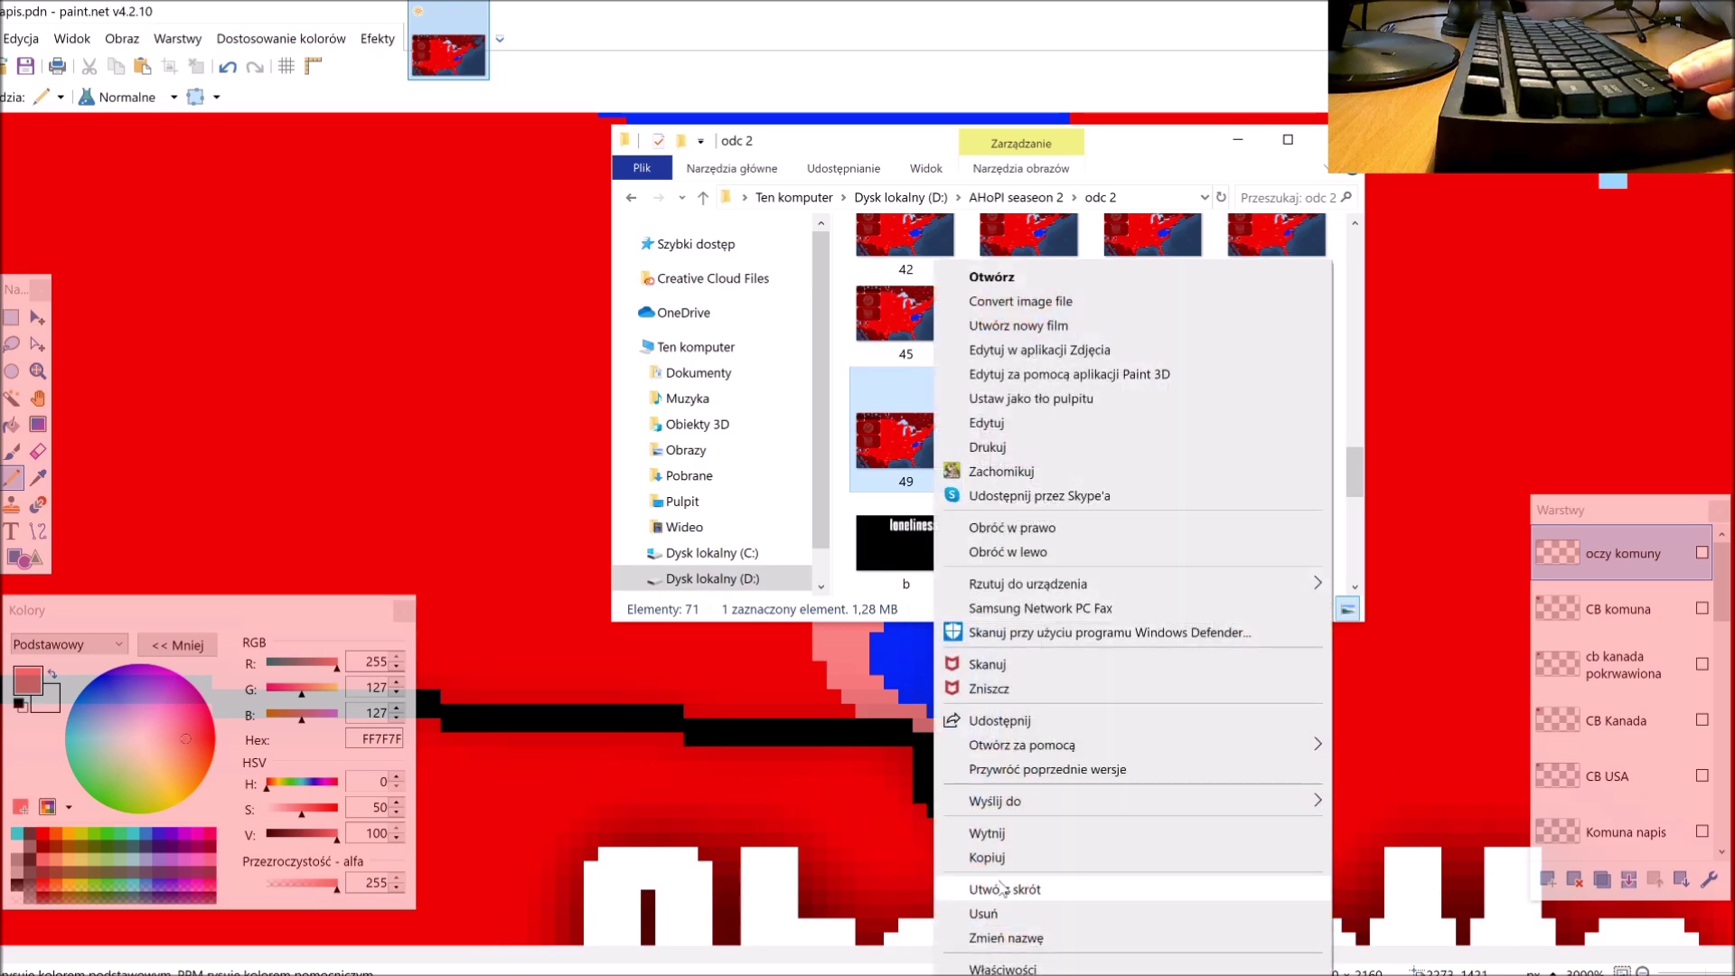
{"action": "left_click", "coordinate": [987, 857]}
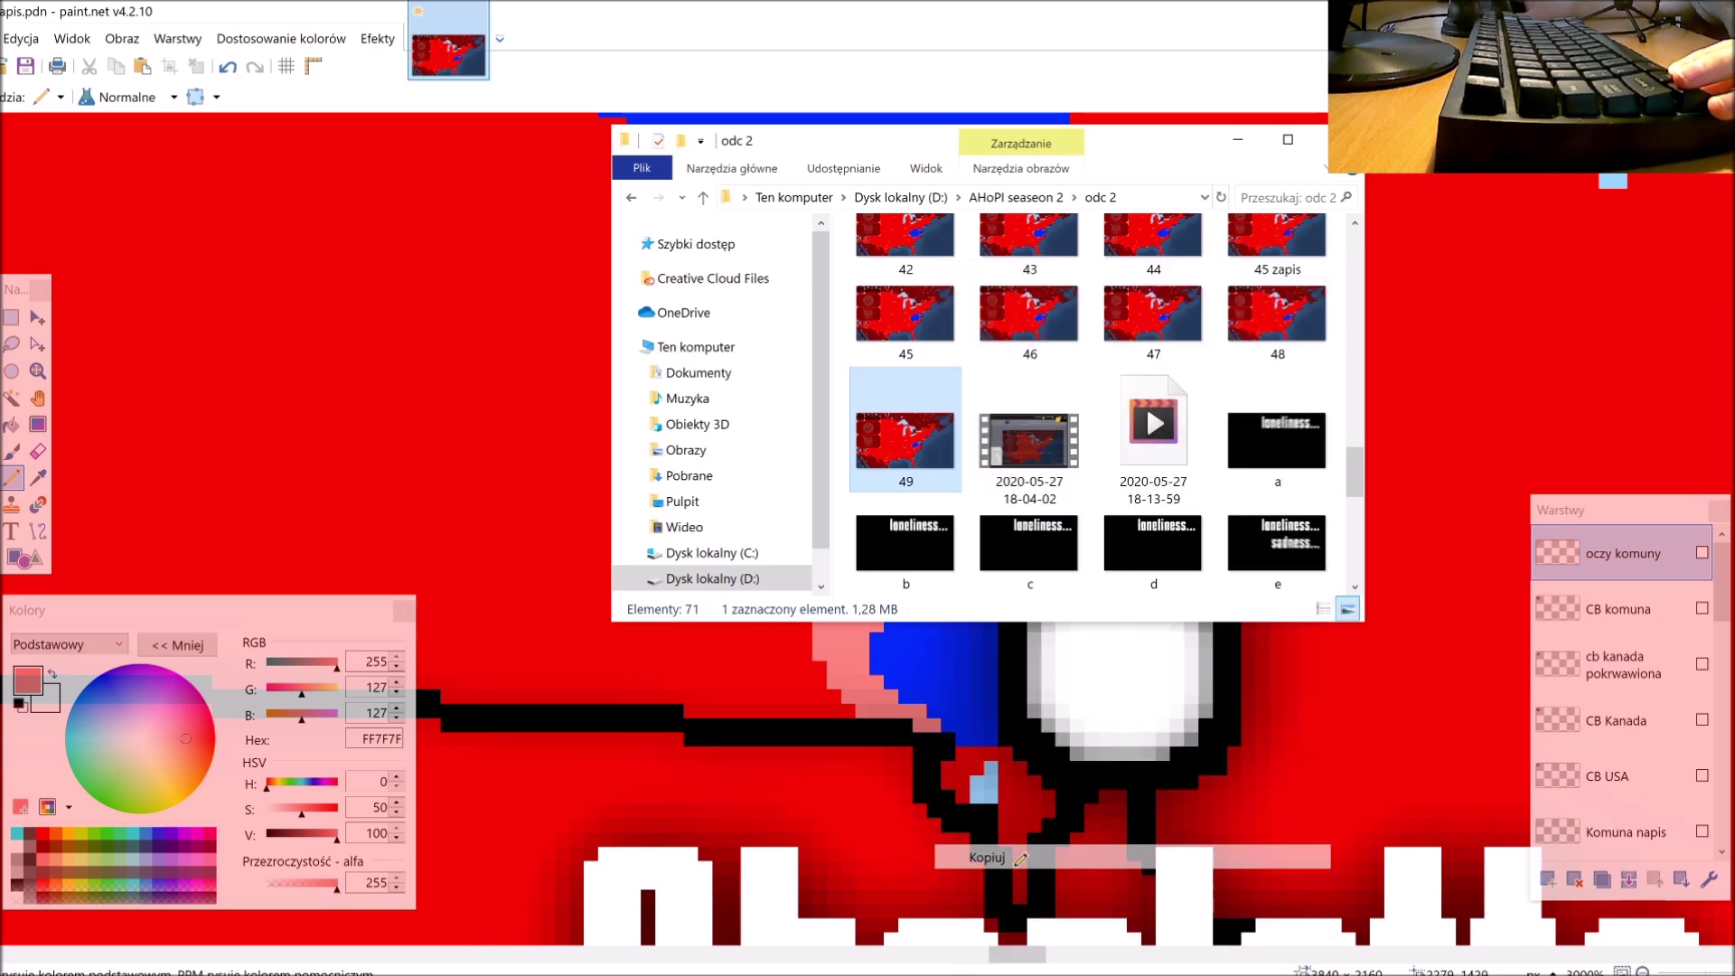
{"action": "left_click", "coordinate": [20, 38]}
{"action": "left_click", "coordinate": [72, 209]}
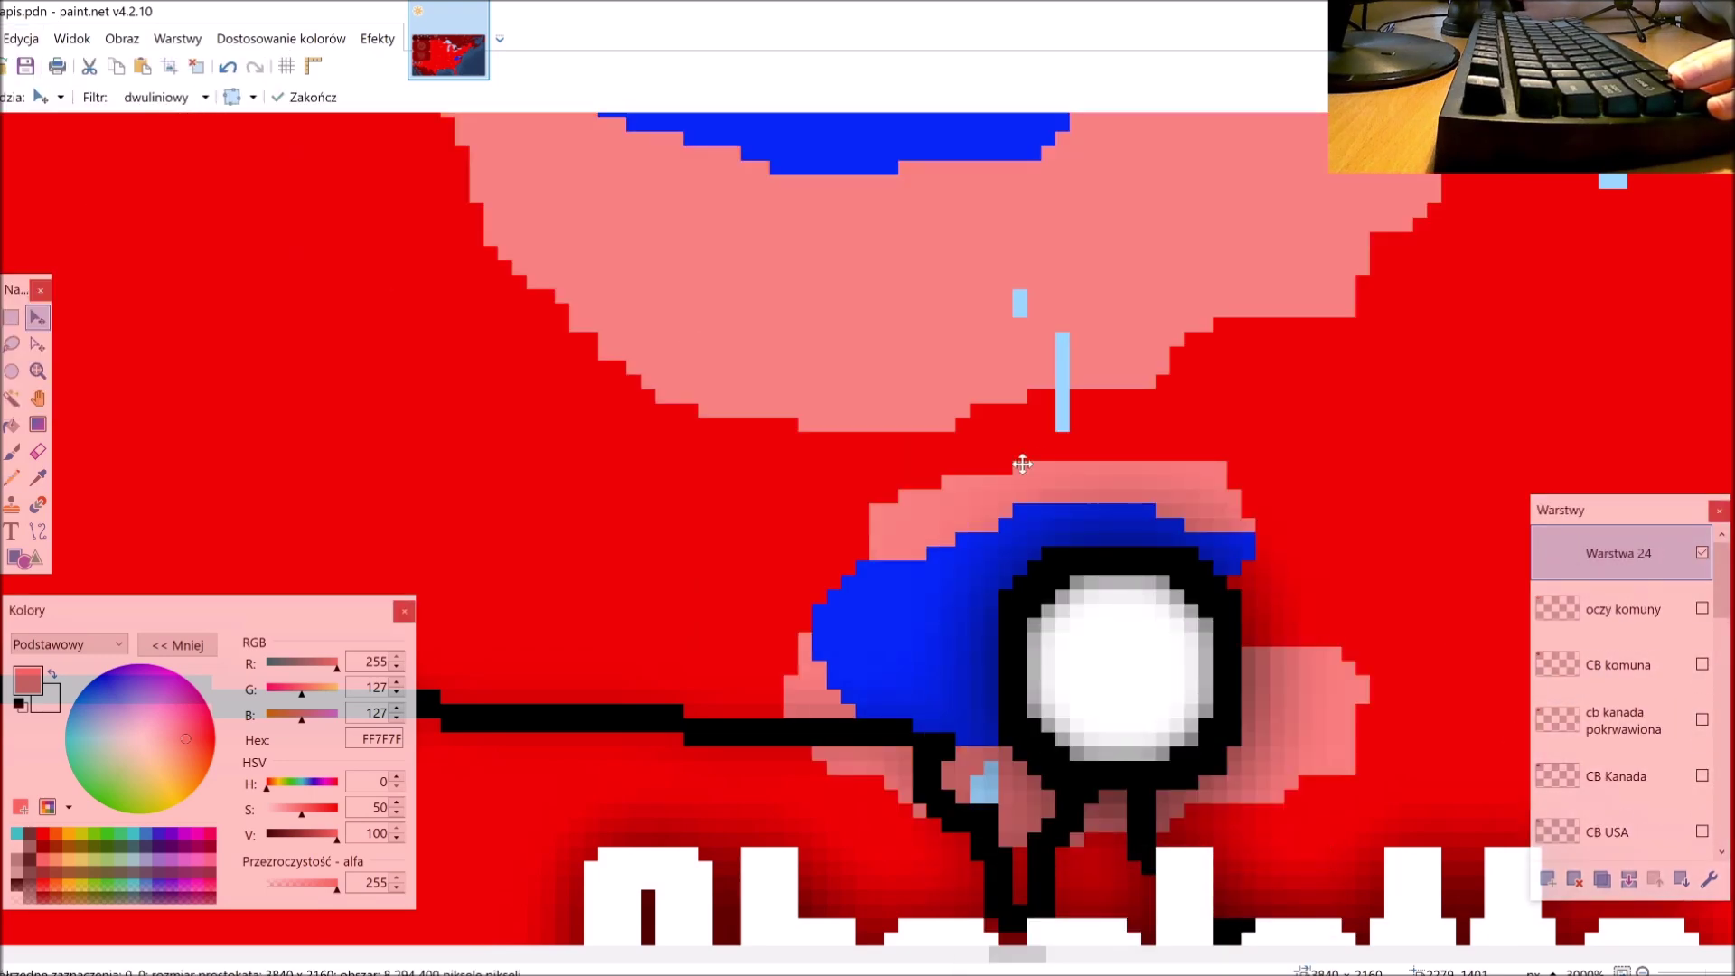
Step: Lower the opacity of the pasted map layer so that the current map shows through it
{"action": "key", "text": "F4"}
{"action": "left_click_drag", "start_coordinate": [934, 554], "coordinate": [792, 571]}
{"action": "left_click", "coordinate": [896, 605]}
{"action": "scroll", "coordinate": [895, 607], "scroll_direction": "down", "scroll_amount": 10}
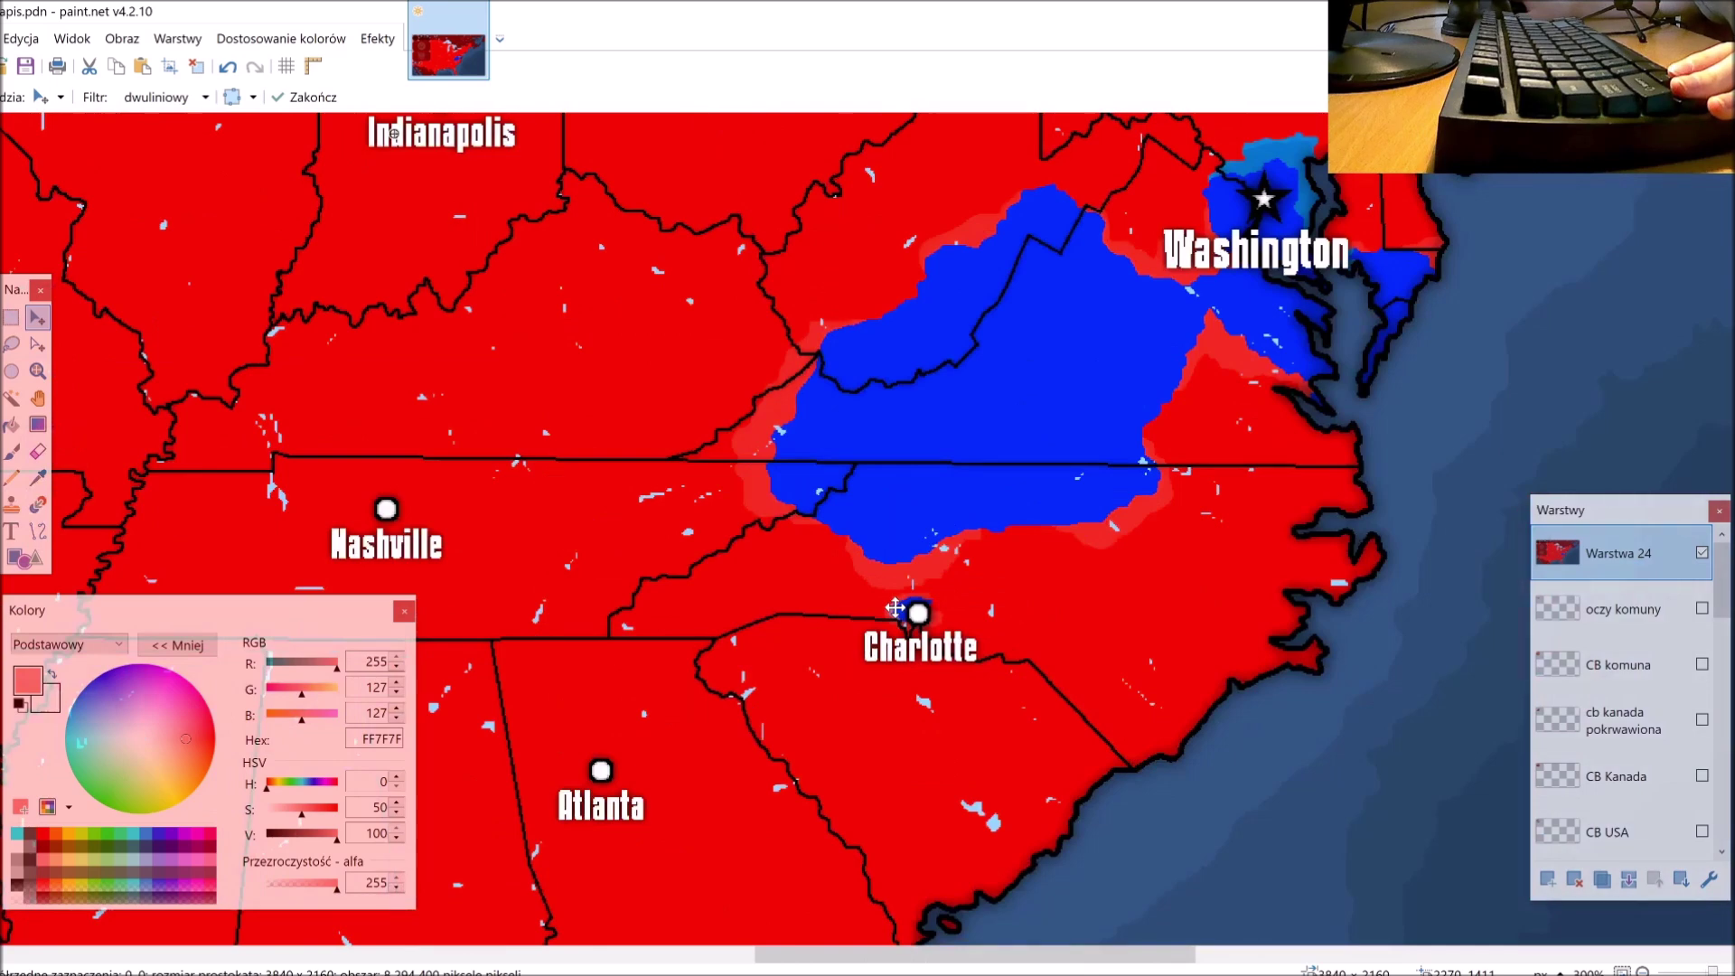
{"action": "scroll", "coordinate": [895, 607], "scroll_direction": "up", "scroll_amount": 5}
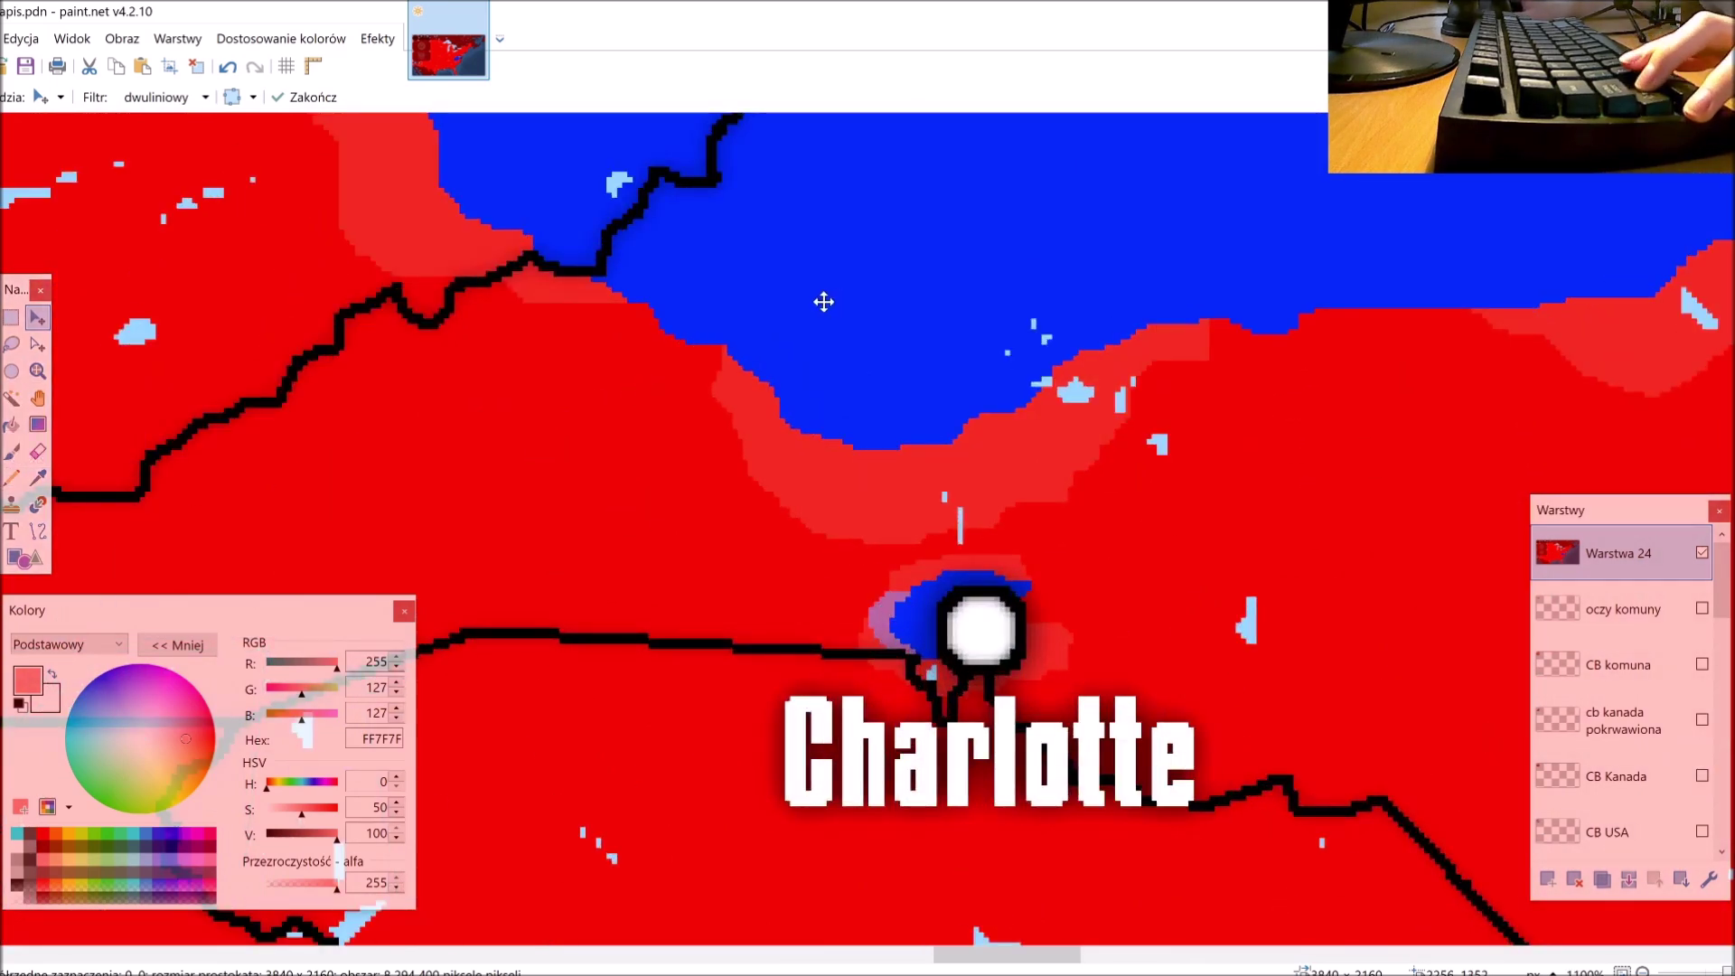
Step: Select the dark blue territories on the granice layer using the Magic Wand at 0% tolerance
{"action": "left_click", "coordinate": [12, 400]}
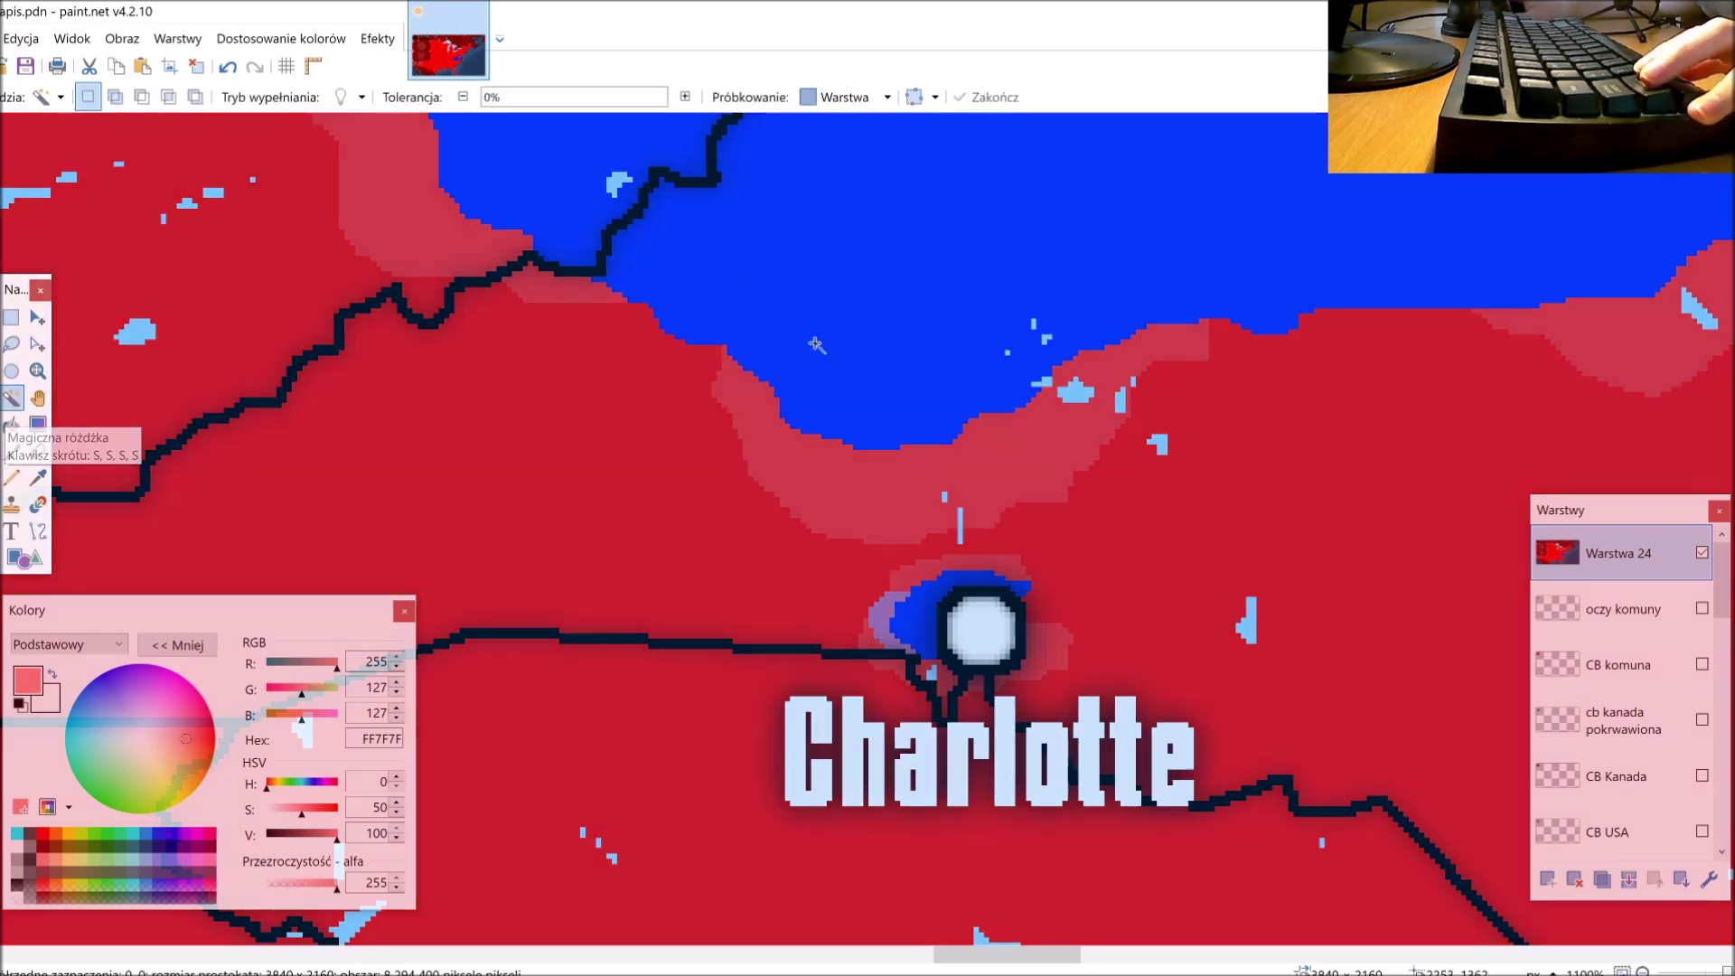
{"action": "left_click", "coordinate": [919, 290]}
{"action": "scroll", "coordinate": [1618, 705], "scroll_direction": "down", "scroll_amount": 5}
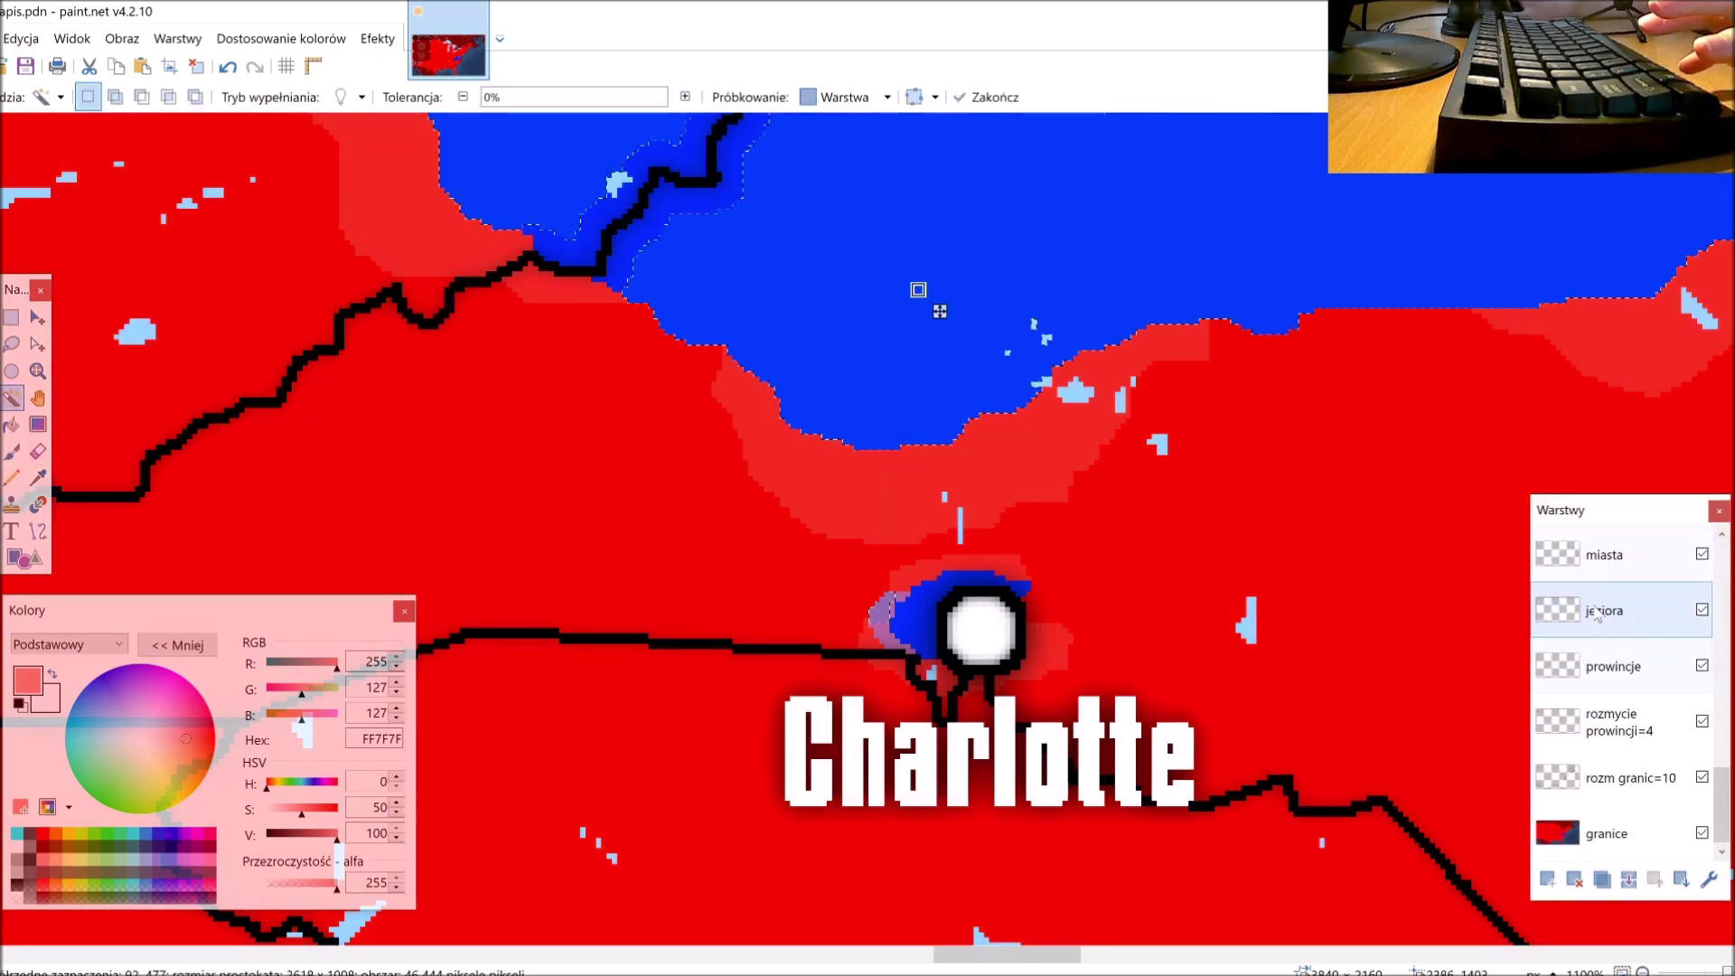
{"action": "left_click", "coordinate": [1618, 778]}
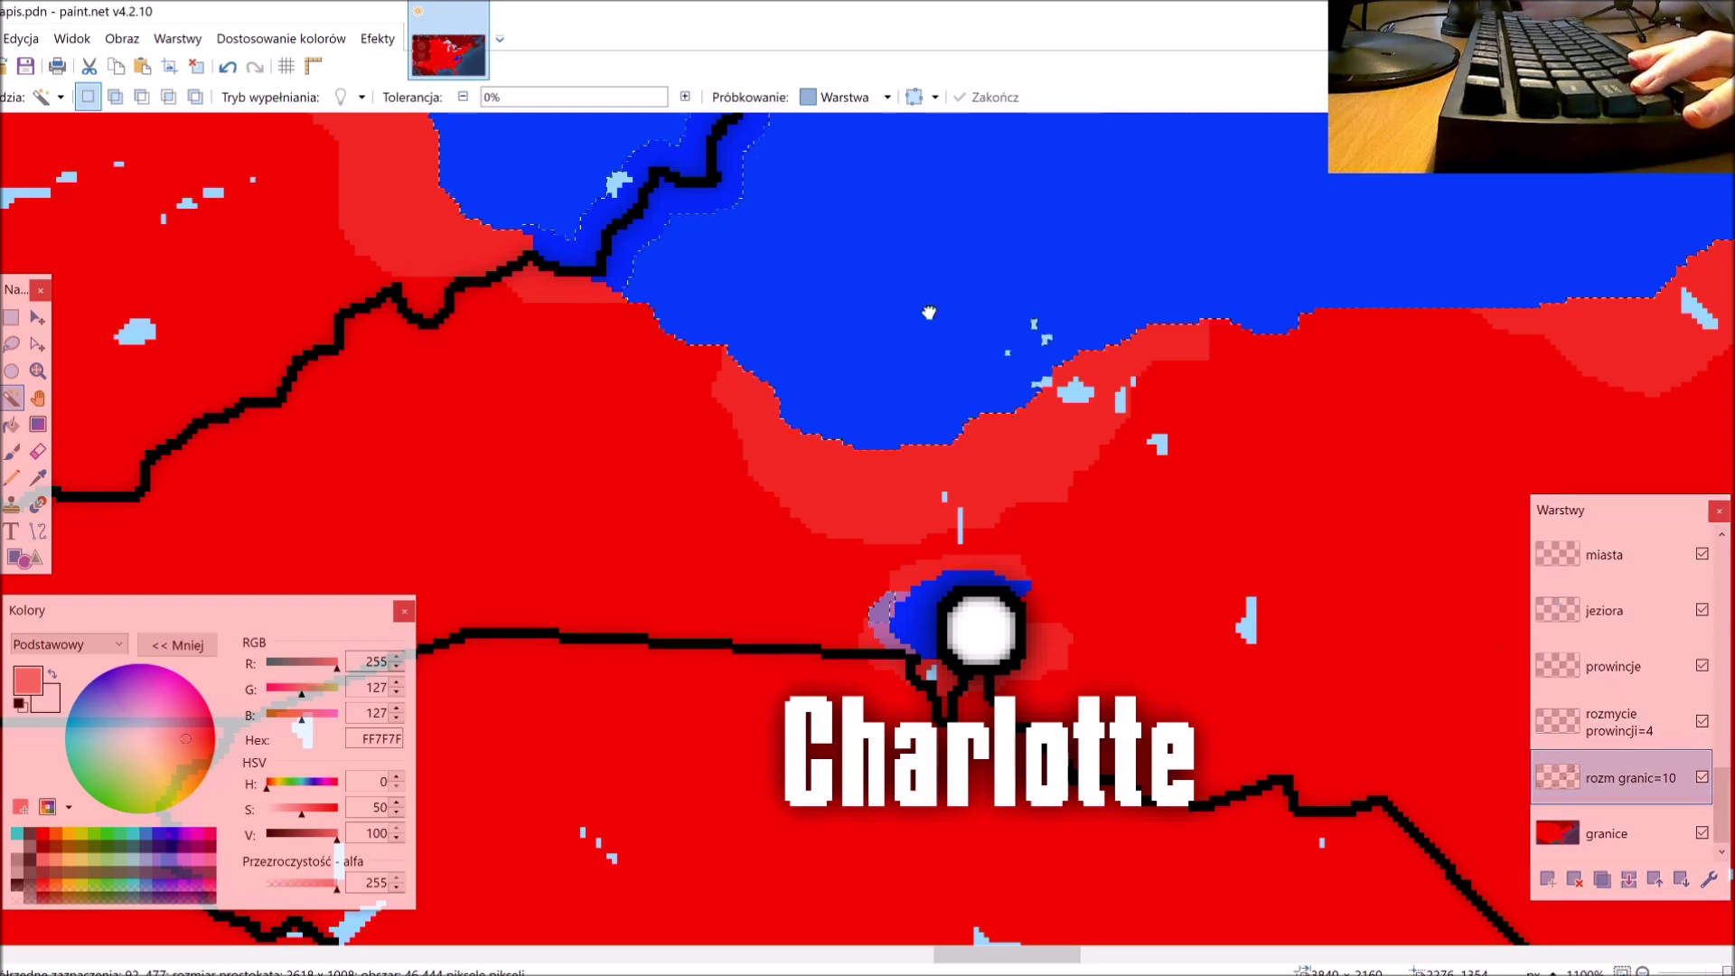
{"action": "key", "text": "ctrl+i"}
{"action": "left_click", "coordinate": [1591, 833]}
{"action": "left_click", "coordinate": [981, 332]}
{"action": "key", "text": "ctrl+shift+v"}
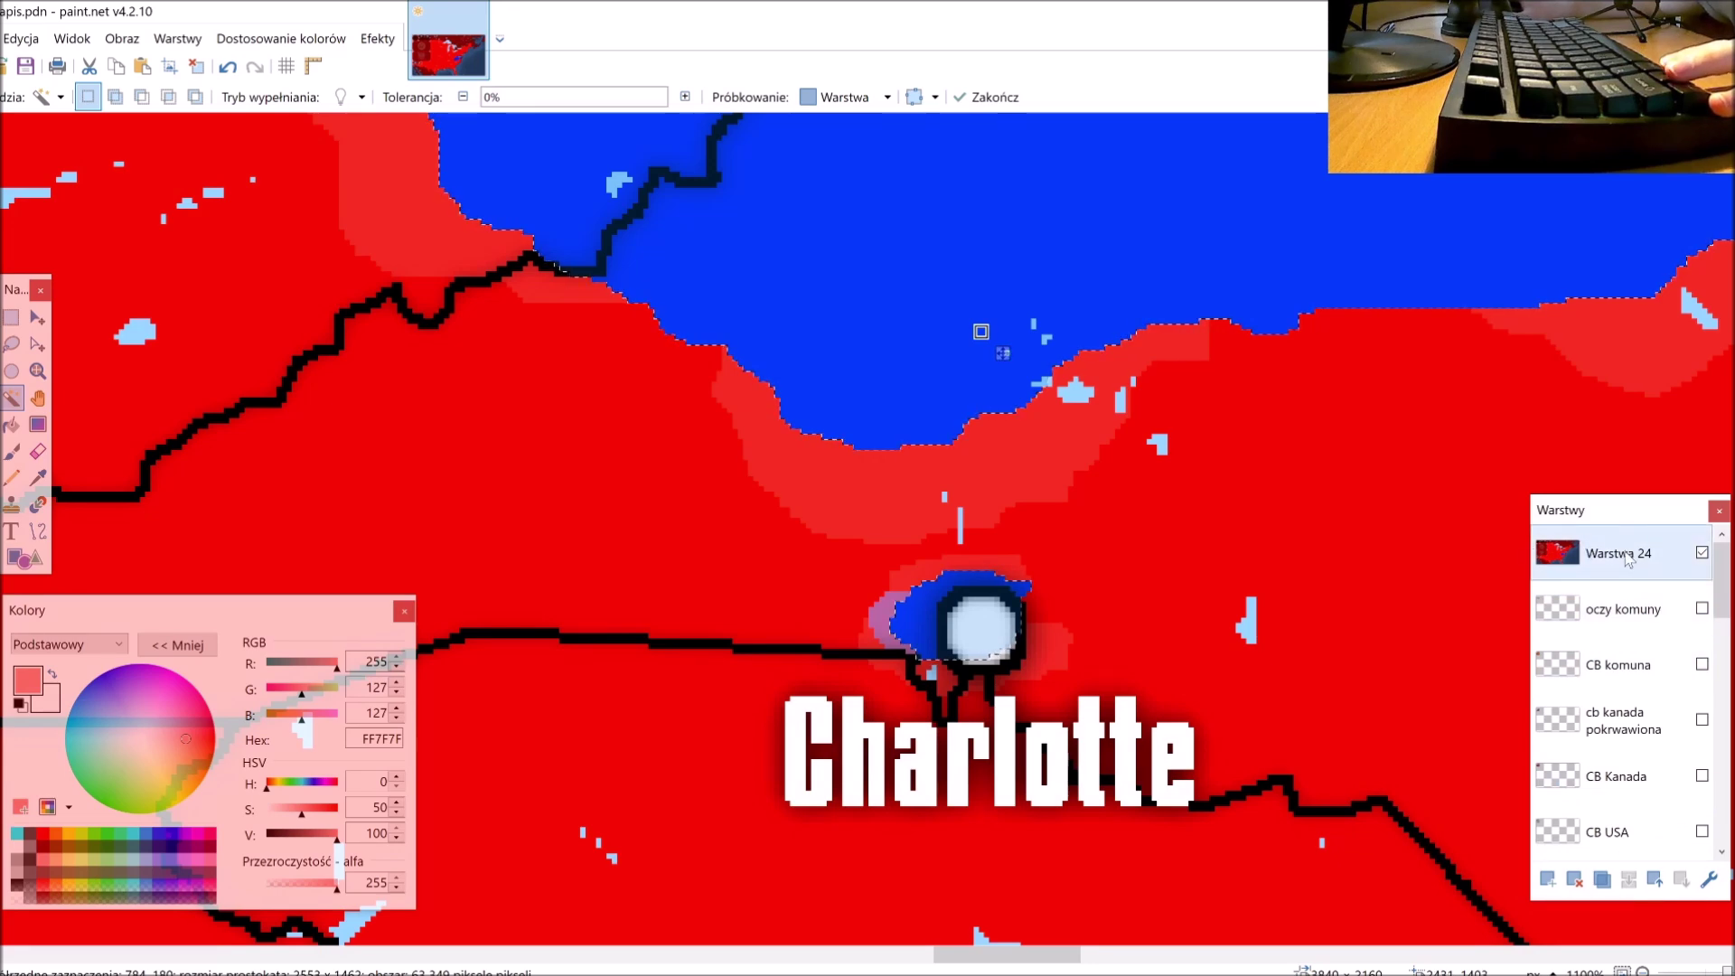
{"action": "key", "text": "ctrl+z"}
Step: Pencil a light red FF7F7F border line just inside the southern edge of the large blue territory north of Charlotte
{"action": "scroll", "coordinate": [1019, 651], "scroll_direction": "up", "scroll_amount": 2}
{"action": "scroll", "coordinate": [1020, 651], "scroll_direction": "up", "scroll_amount": 2}
{"action": "key", "text": "p"}
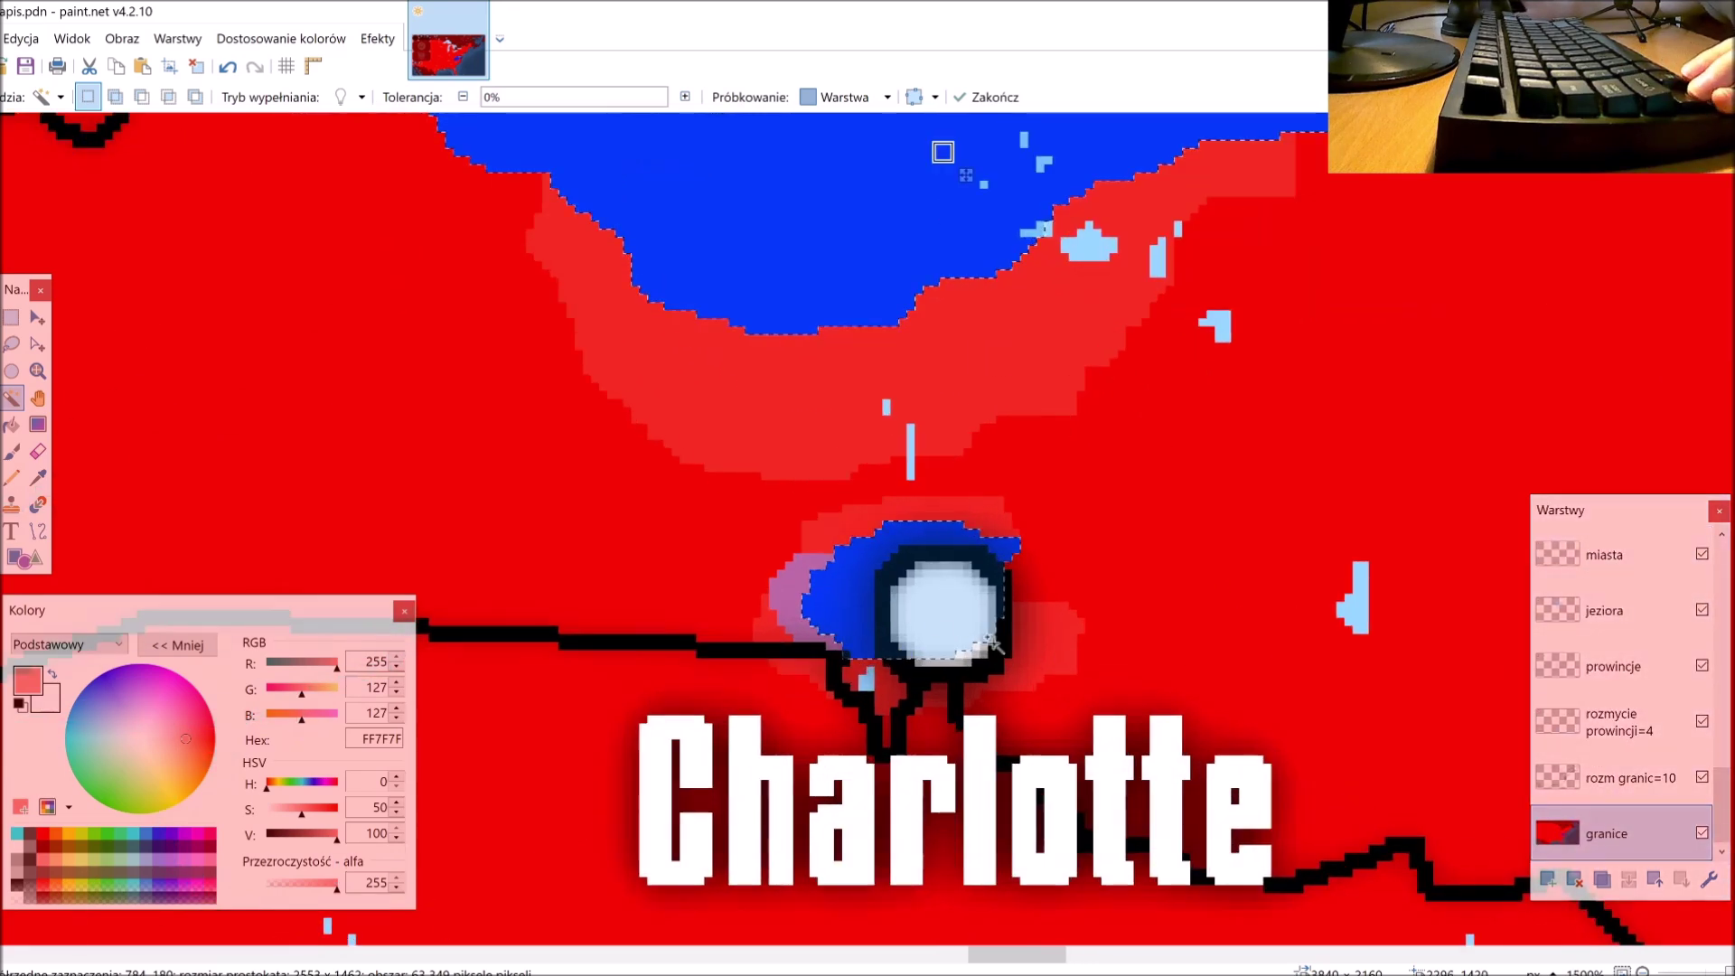
{"action": "scroll", "coordinate": [811, 598], "scroll_direction": "up", "scroll_amount": 2}
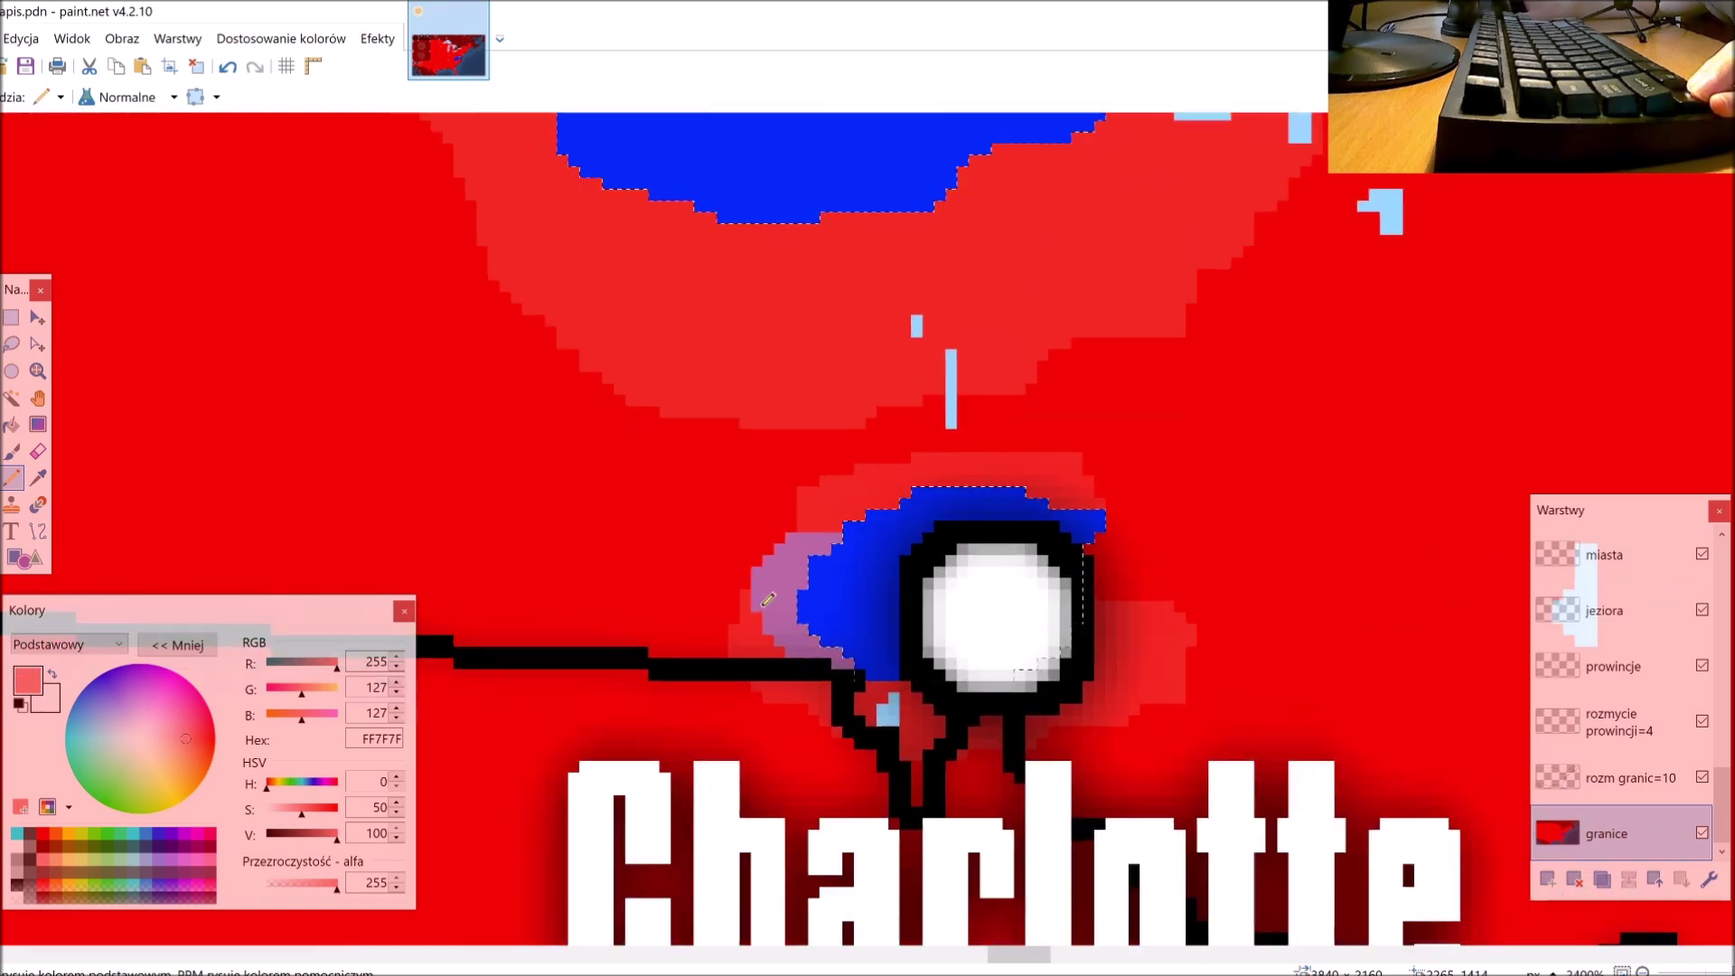
{"action": "scroll", "coordinate": [831, 581], "scroll_direction": "down", "scroll_amount": 5}
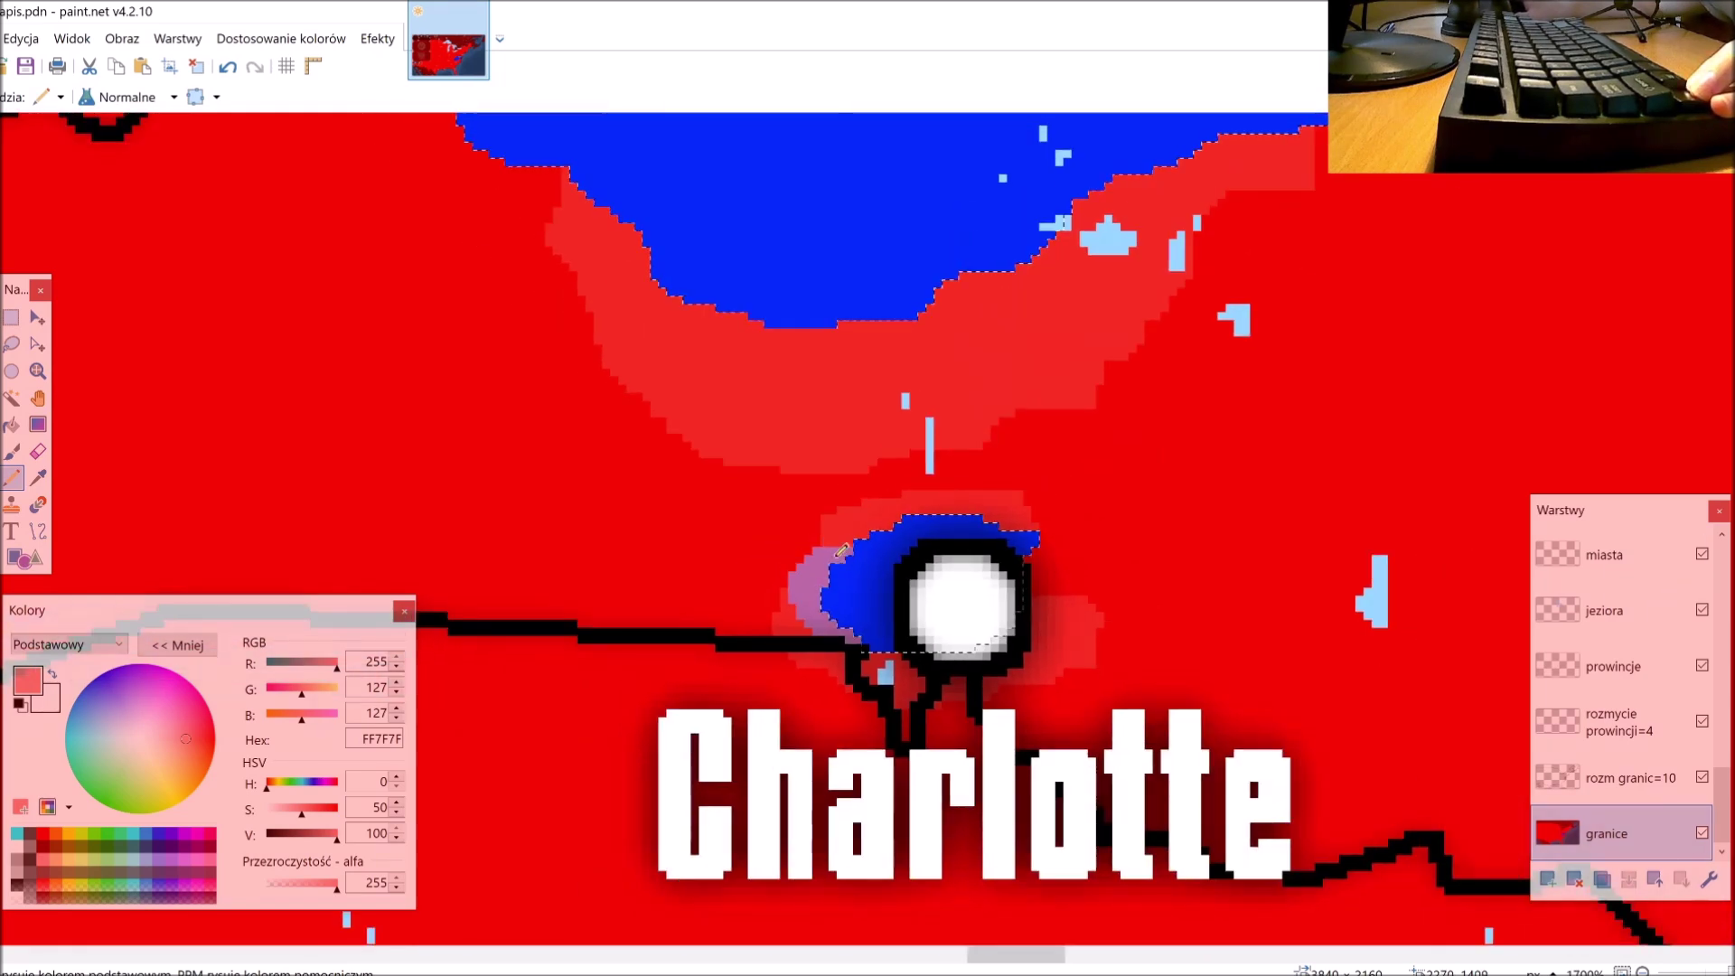
{"action": "scroll", "coordinate": [935, 530], "scroll_direction": "up", "scroll_amount": 4}
{"action": "scroll", "coordinate": [869, 601], "scroll_direction": "down", "scroll_amount": 3}
{"action": "scroll", "coordinate": [940, 597], "scroll_direction": "up", "scroll_amount": 1}
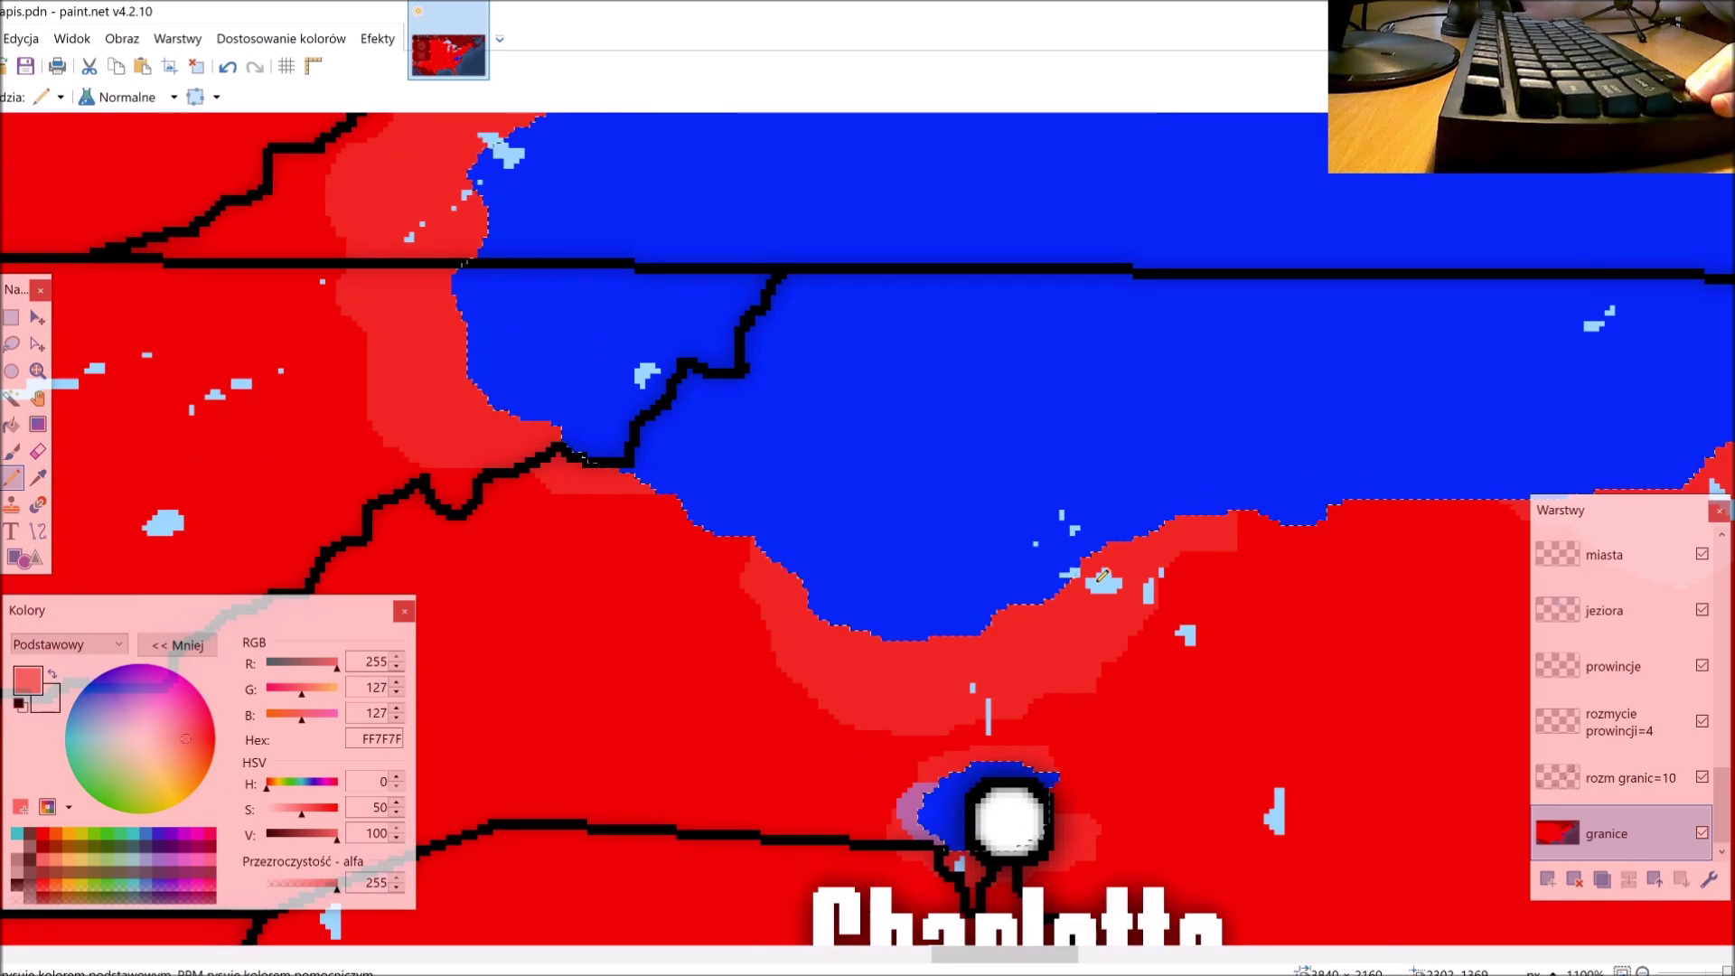
{"action": "scroll", "coordinate": [1083, 623], "scroll_direction": "up", "scroll_amount": 2}
{"action": "scroll", "coordinate": [1037, 659], "scroll_direction": "up", "scroll_amount": 2}
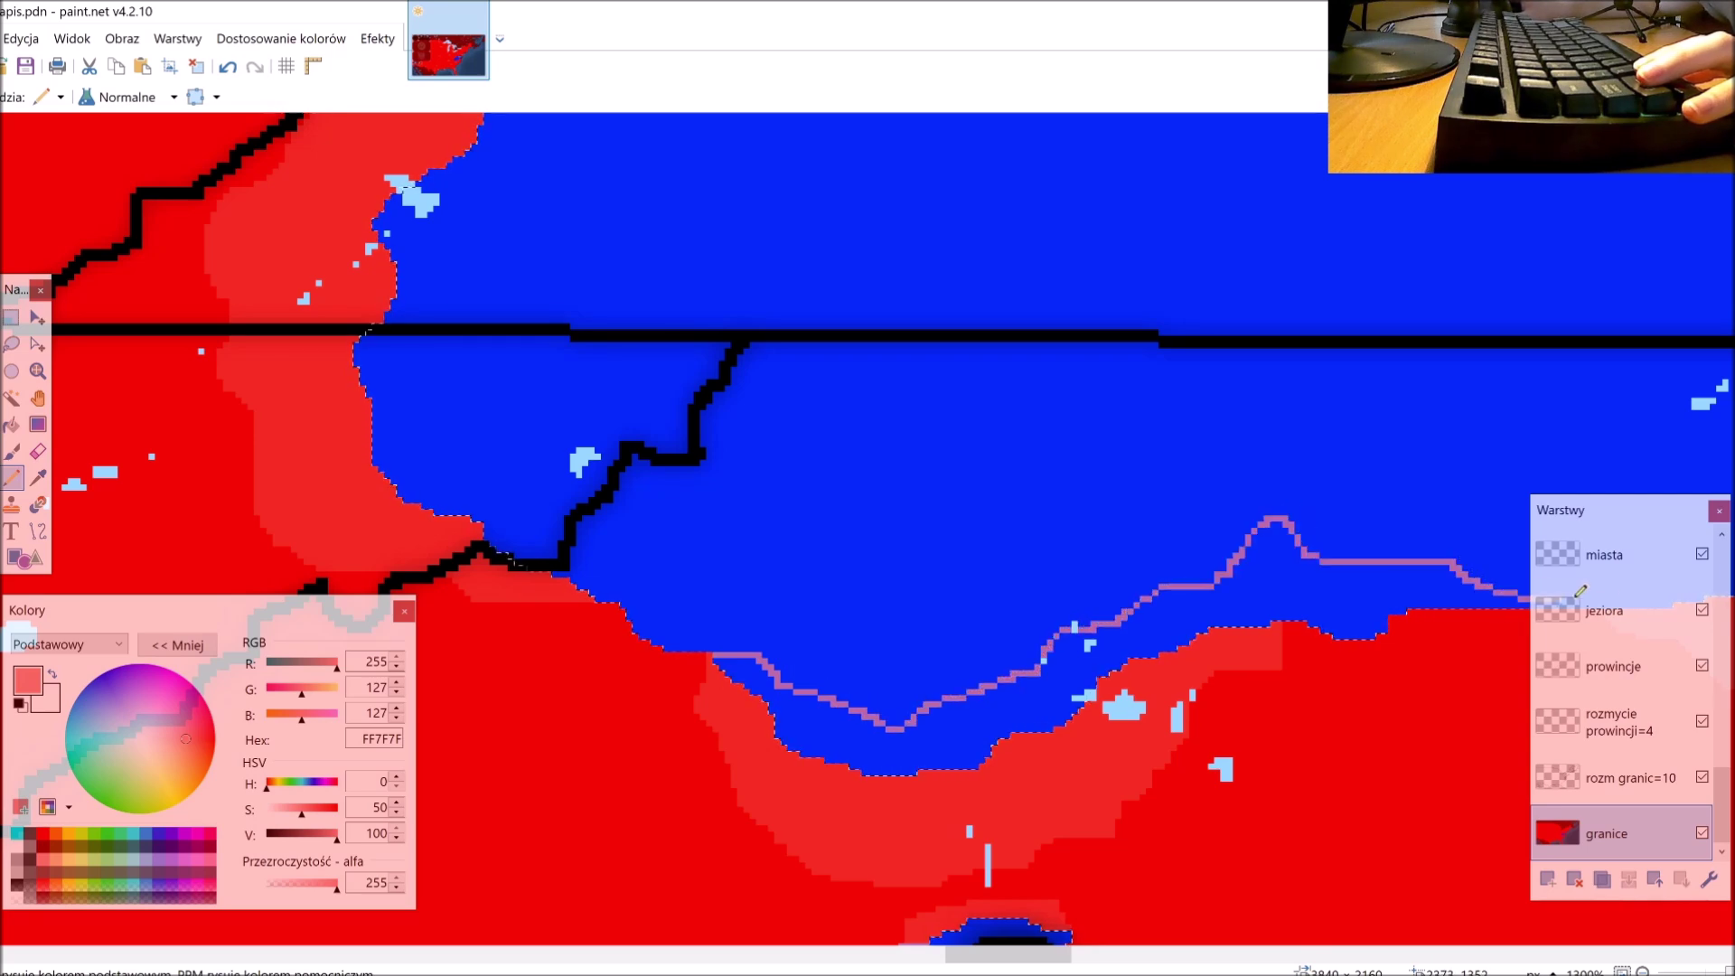
{"action": "scroll", "coordinate": [1446, 624], "scroll_direction": "down", "scroll_amount": 5}
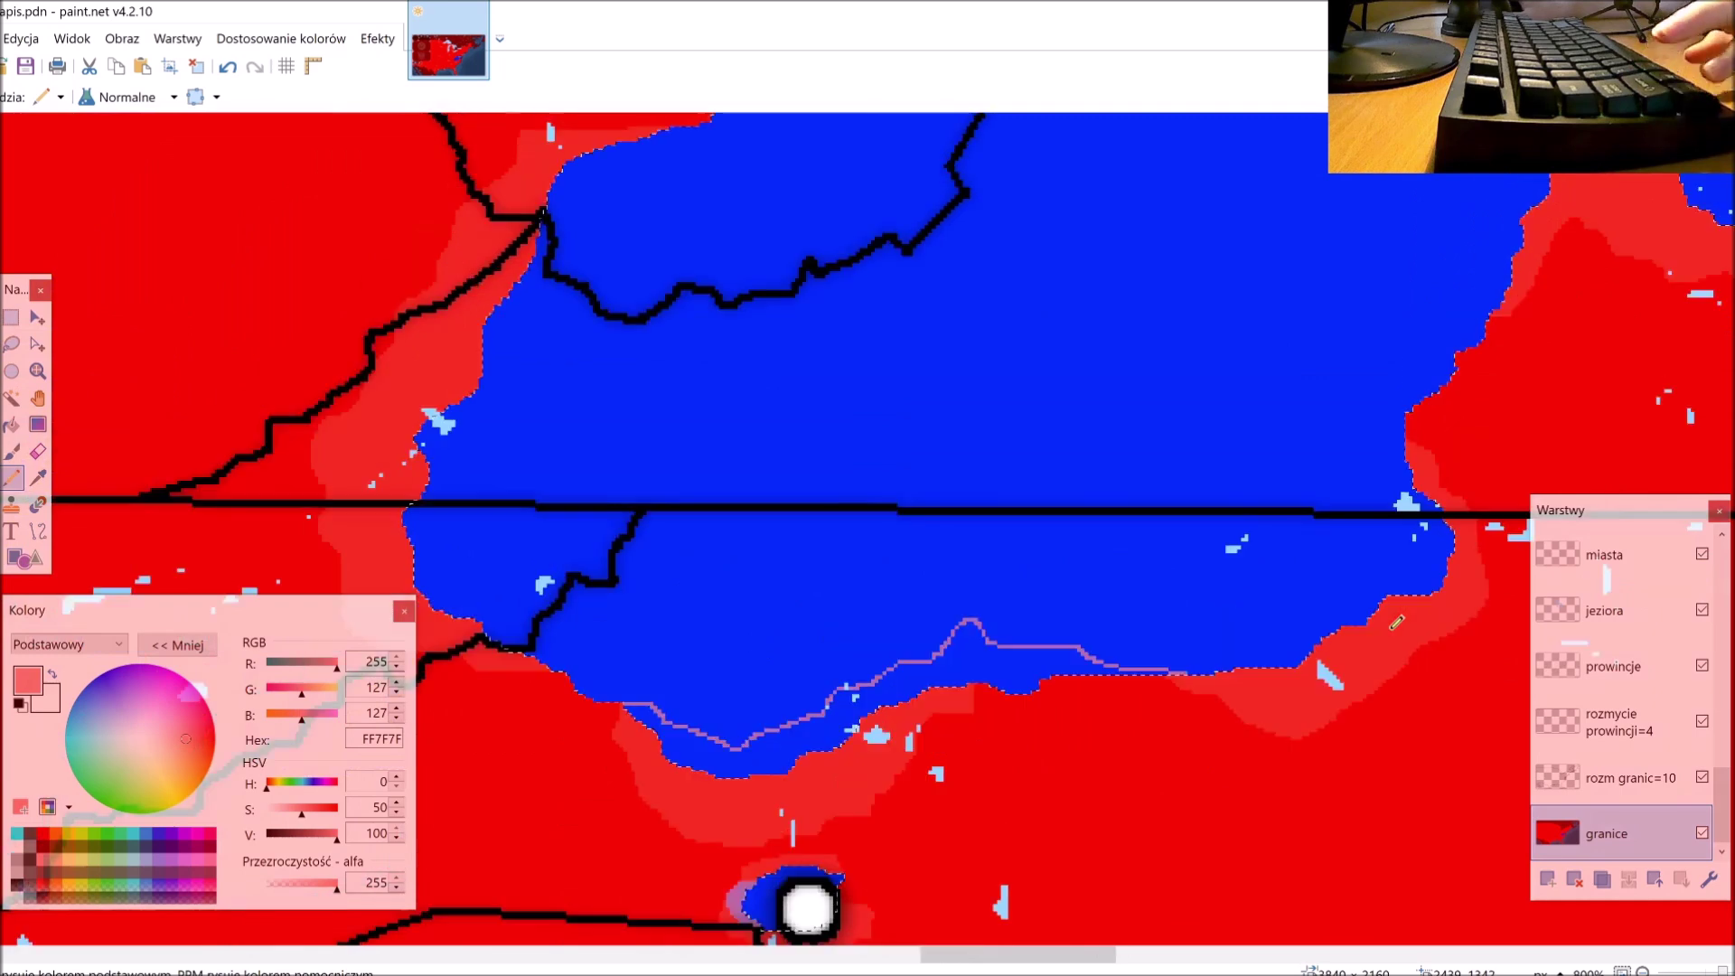
Step: Try a pencilled border line inside the eastern edge of the large blue territory, and undo it
{"action": "scroll", "coordinate": [1378, 630], "scroll_direction": "right", "scroll_amount": 1}
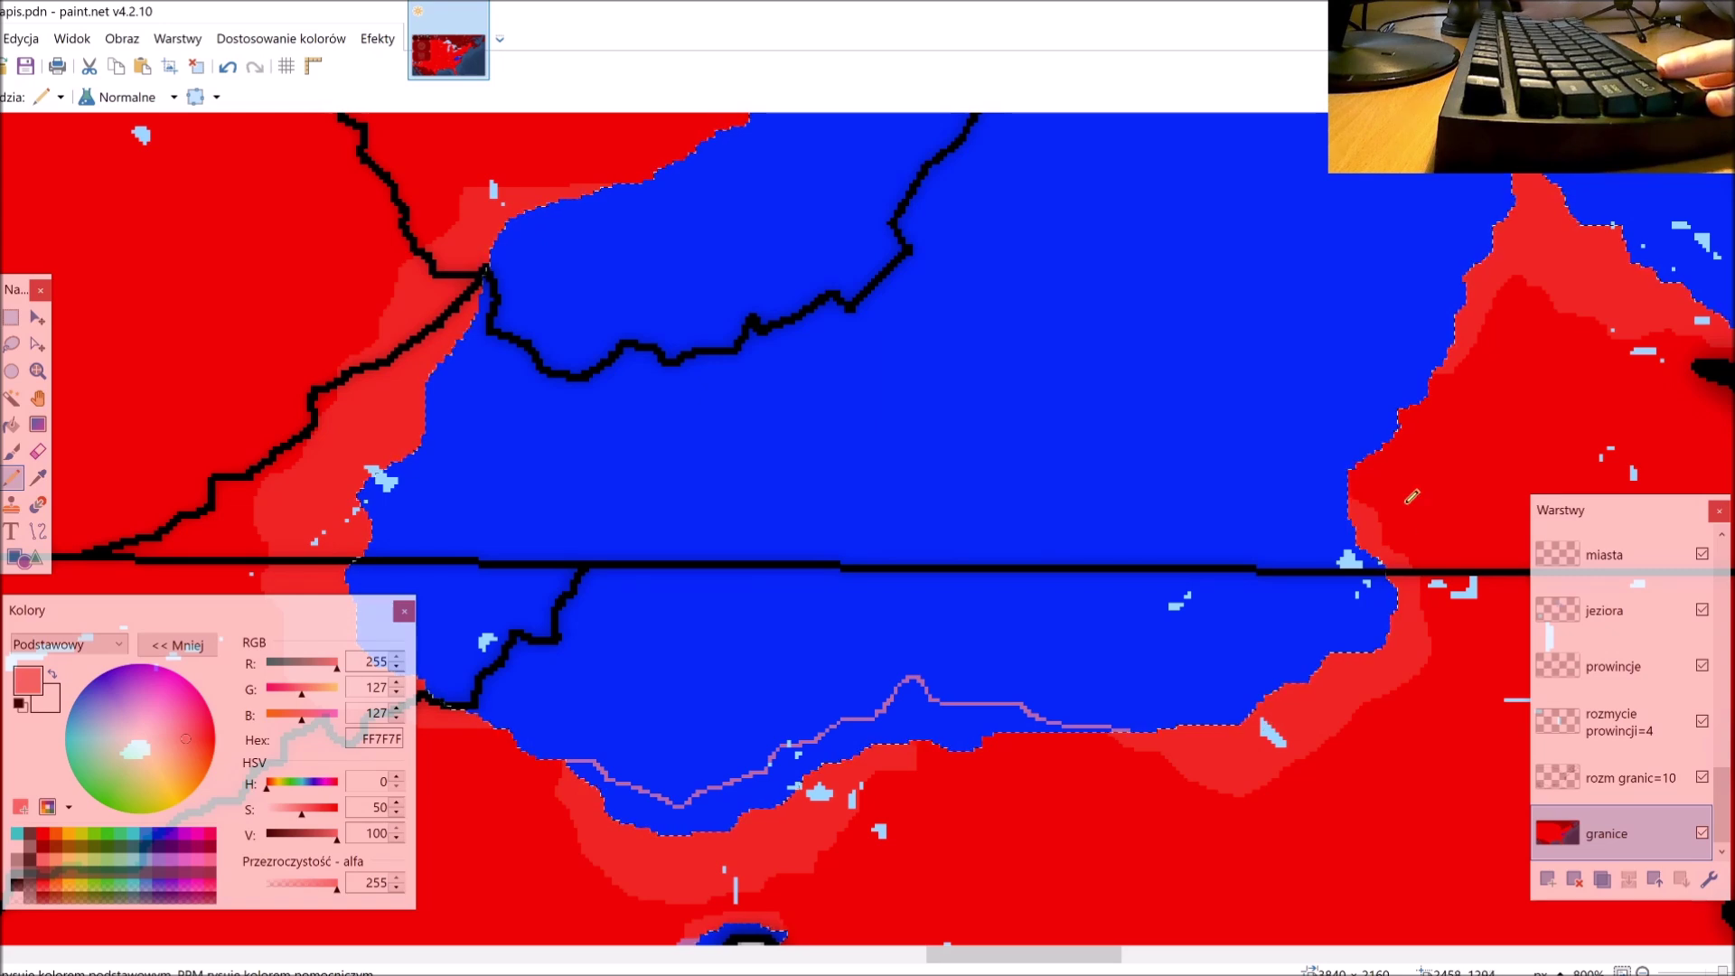
{"action": "scroll", "coordinate": [1471, 427], "scroll_direction": "up", "scroll_amount": 2}
{"action": "mouse_move", "coordinate": [1466, 397]}
{"action": "left_mouse_down"}
{"action": "mouse_move", "coordinate": [1395, 468]}
{"action": "mouse_move", "coordinate": [1344, 602]}
{"action": "left_mouse_up"}
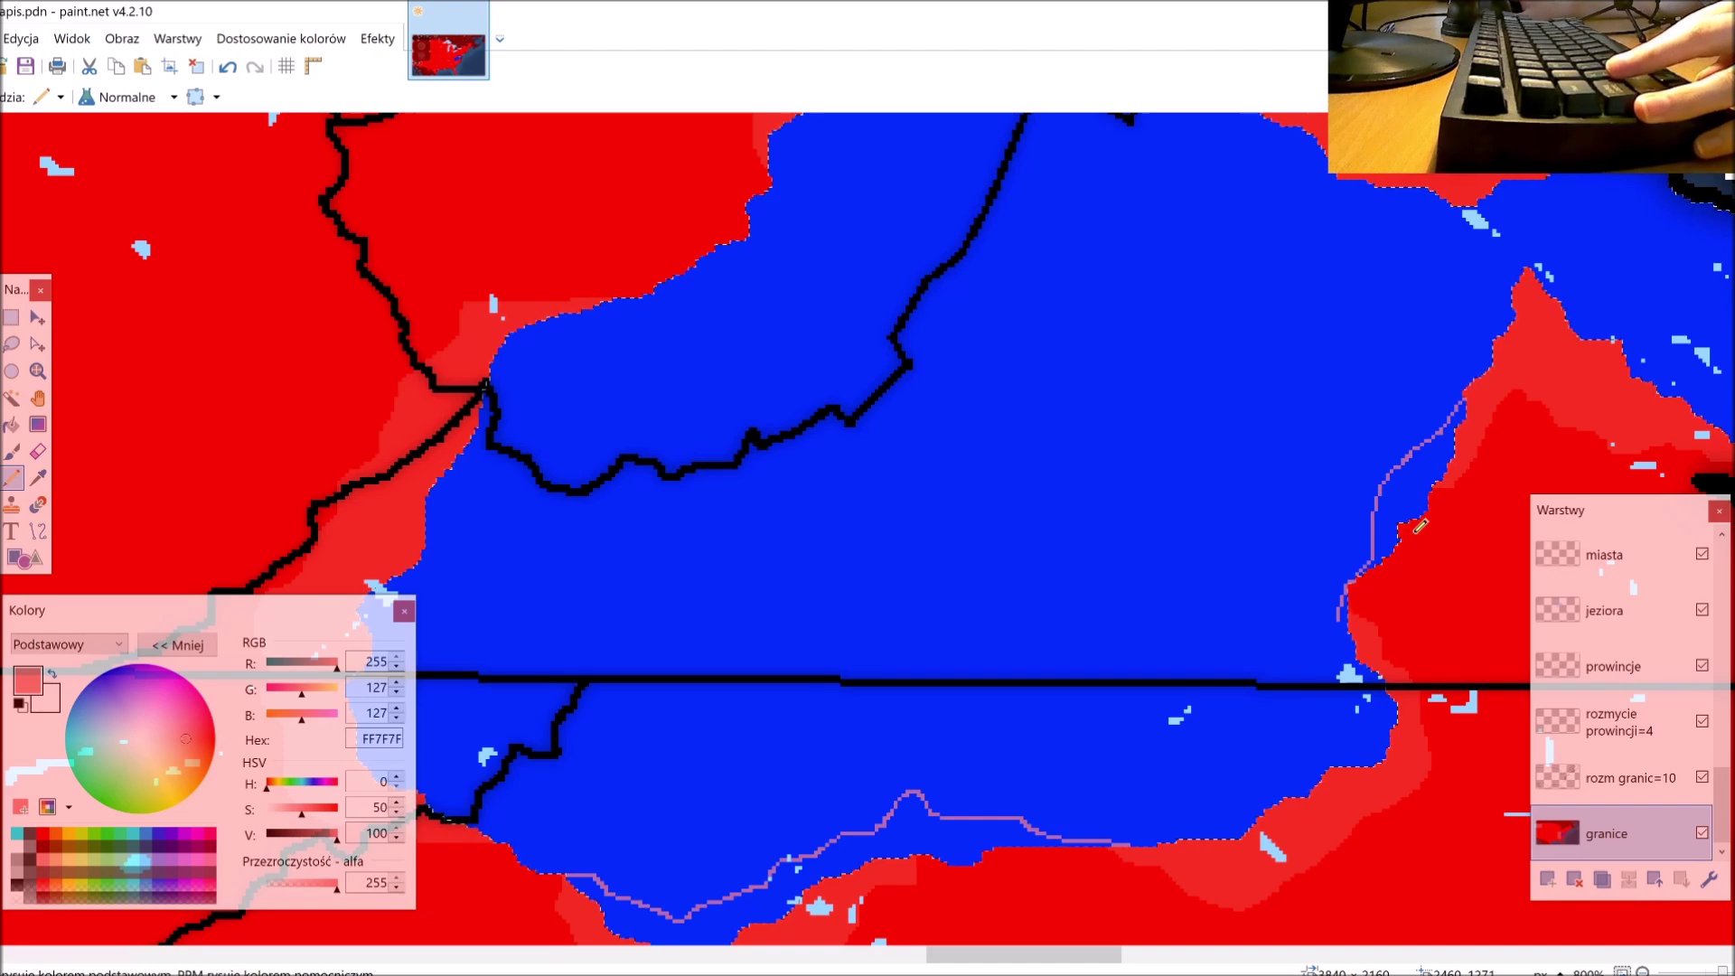
{"action": "key", "text": "ctrl+z"}
Step: Pencil a light red border line inside the blue territory's southeastern edge, from just above the state line to the southern edge
{"action": "scroll", "coordinate": [1292, 529], "scroll_direction": "down", "scroll_amount": 2}
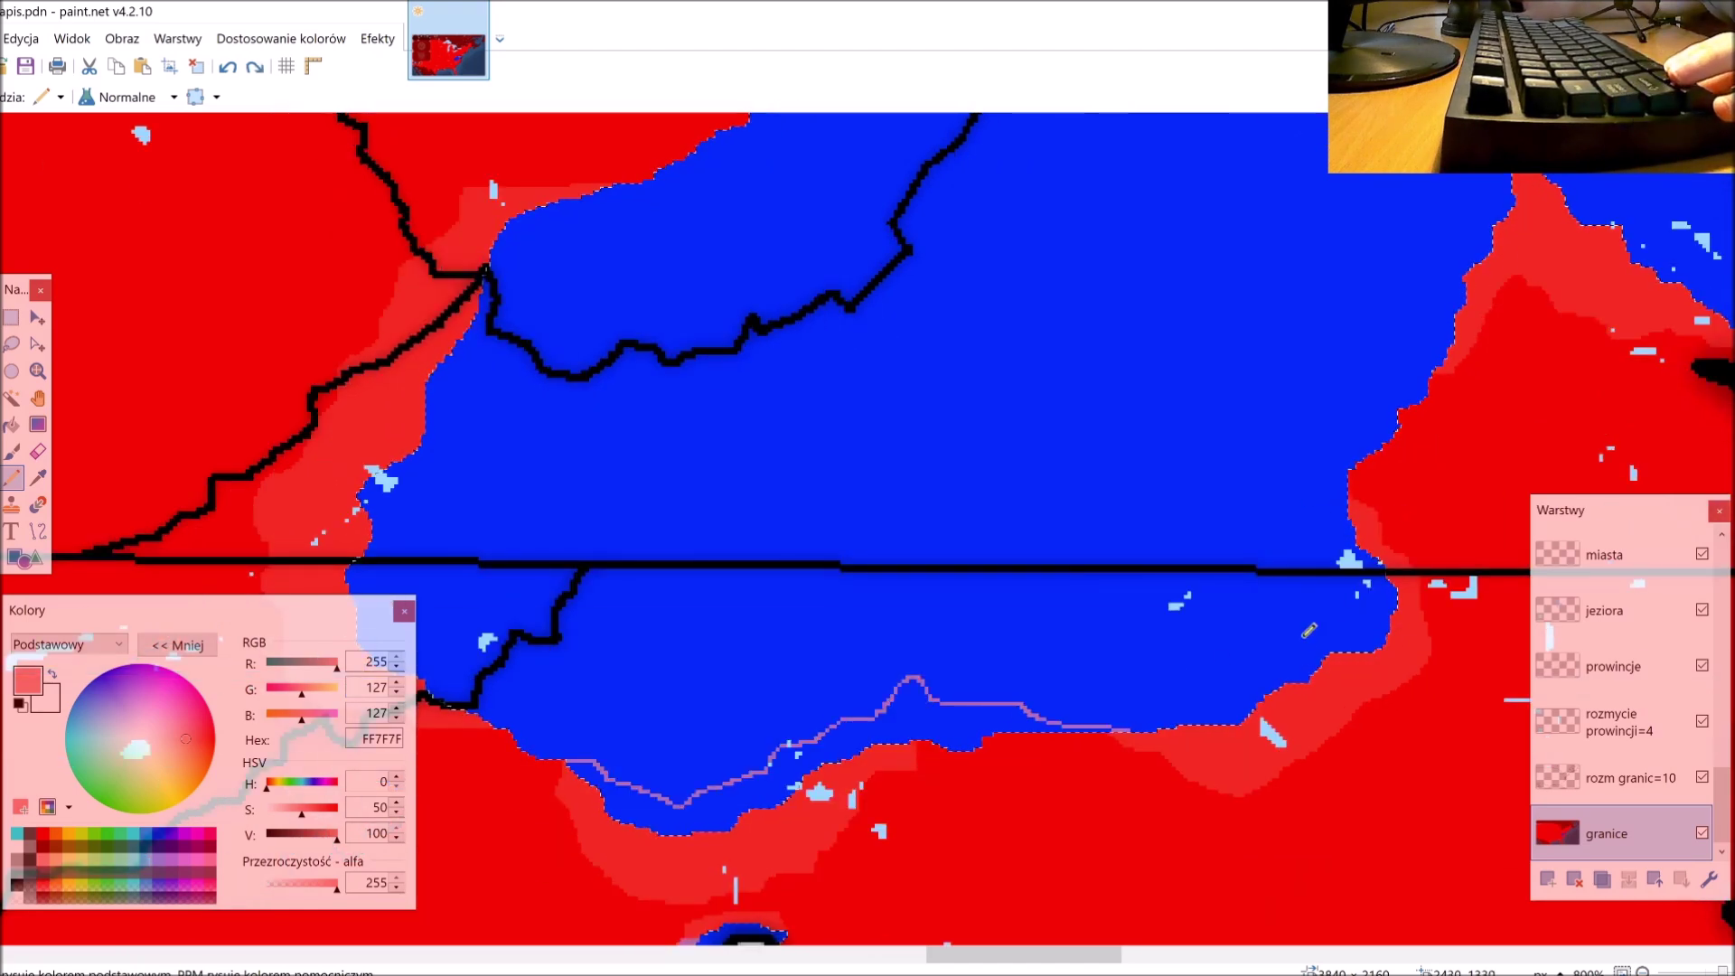
{"action": "scroll", "coordinate": [1354, 519], "scroll_direction": "up", "scroll_amount": 2}
{"action": "left_click_drag", "start_coordinate": [1345, 500], "coordinate": [1342, 527]}
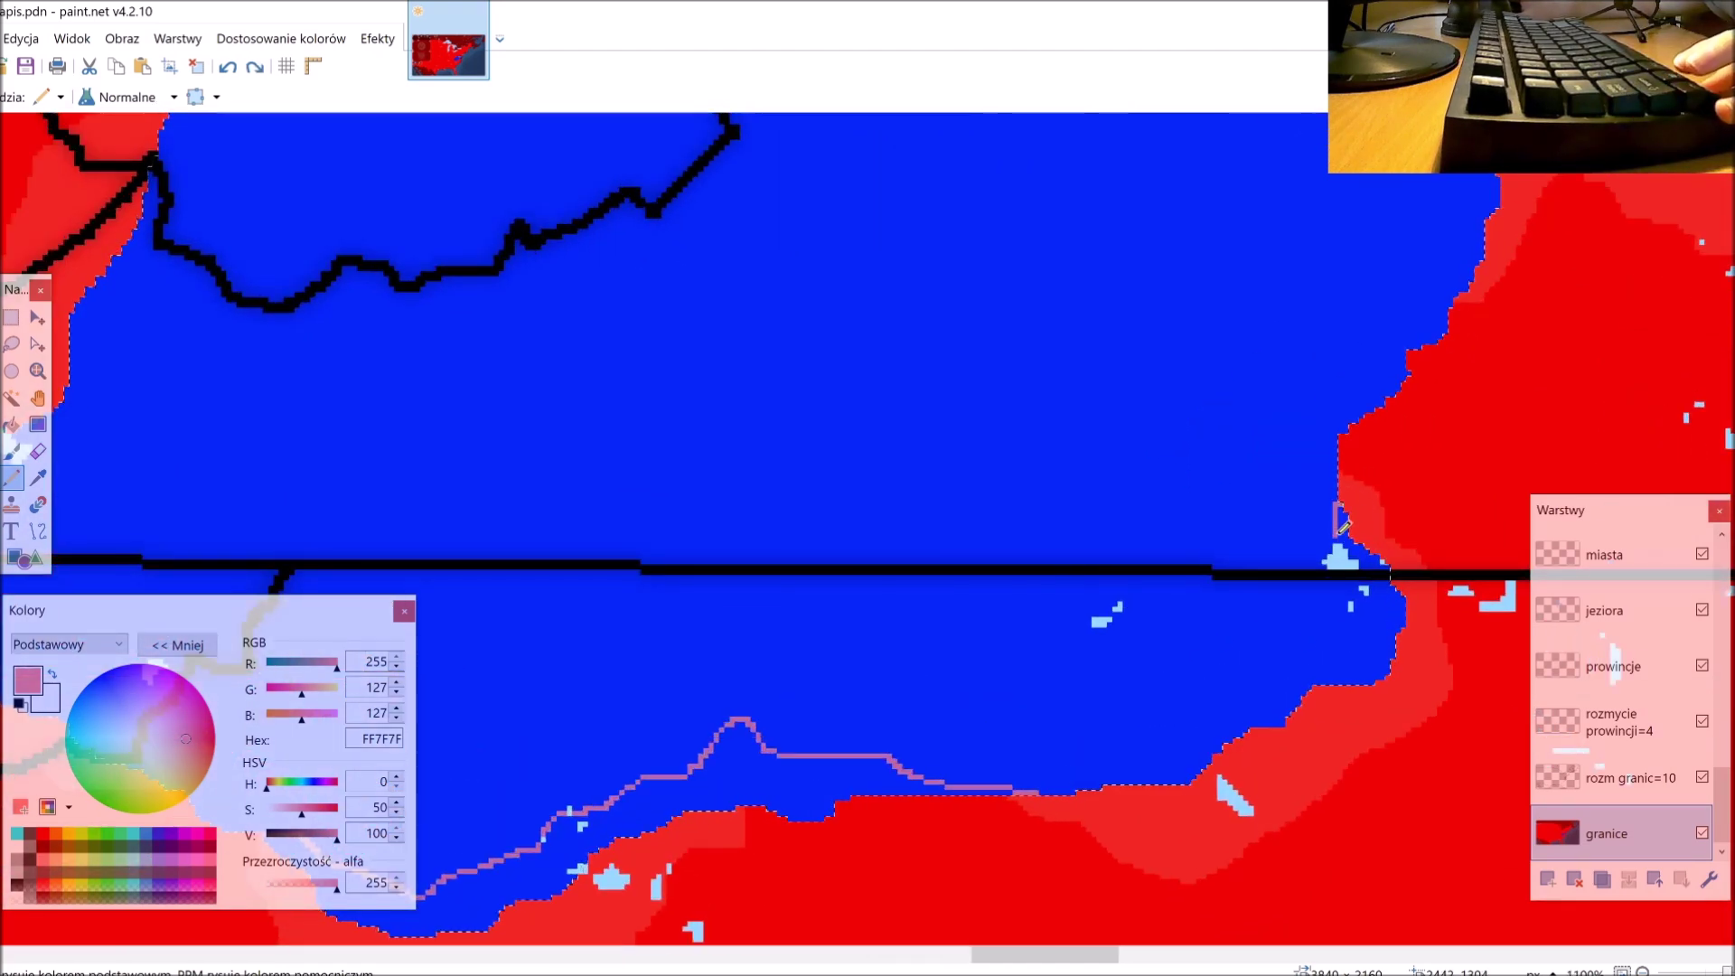
{"action": "scroll", "coordinate": [1212, 647], "scroll_direction": "down", "scroll_amount": 3}
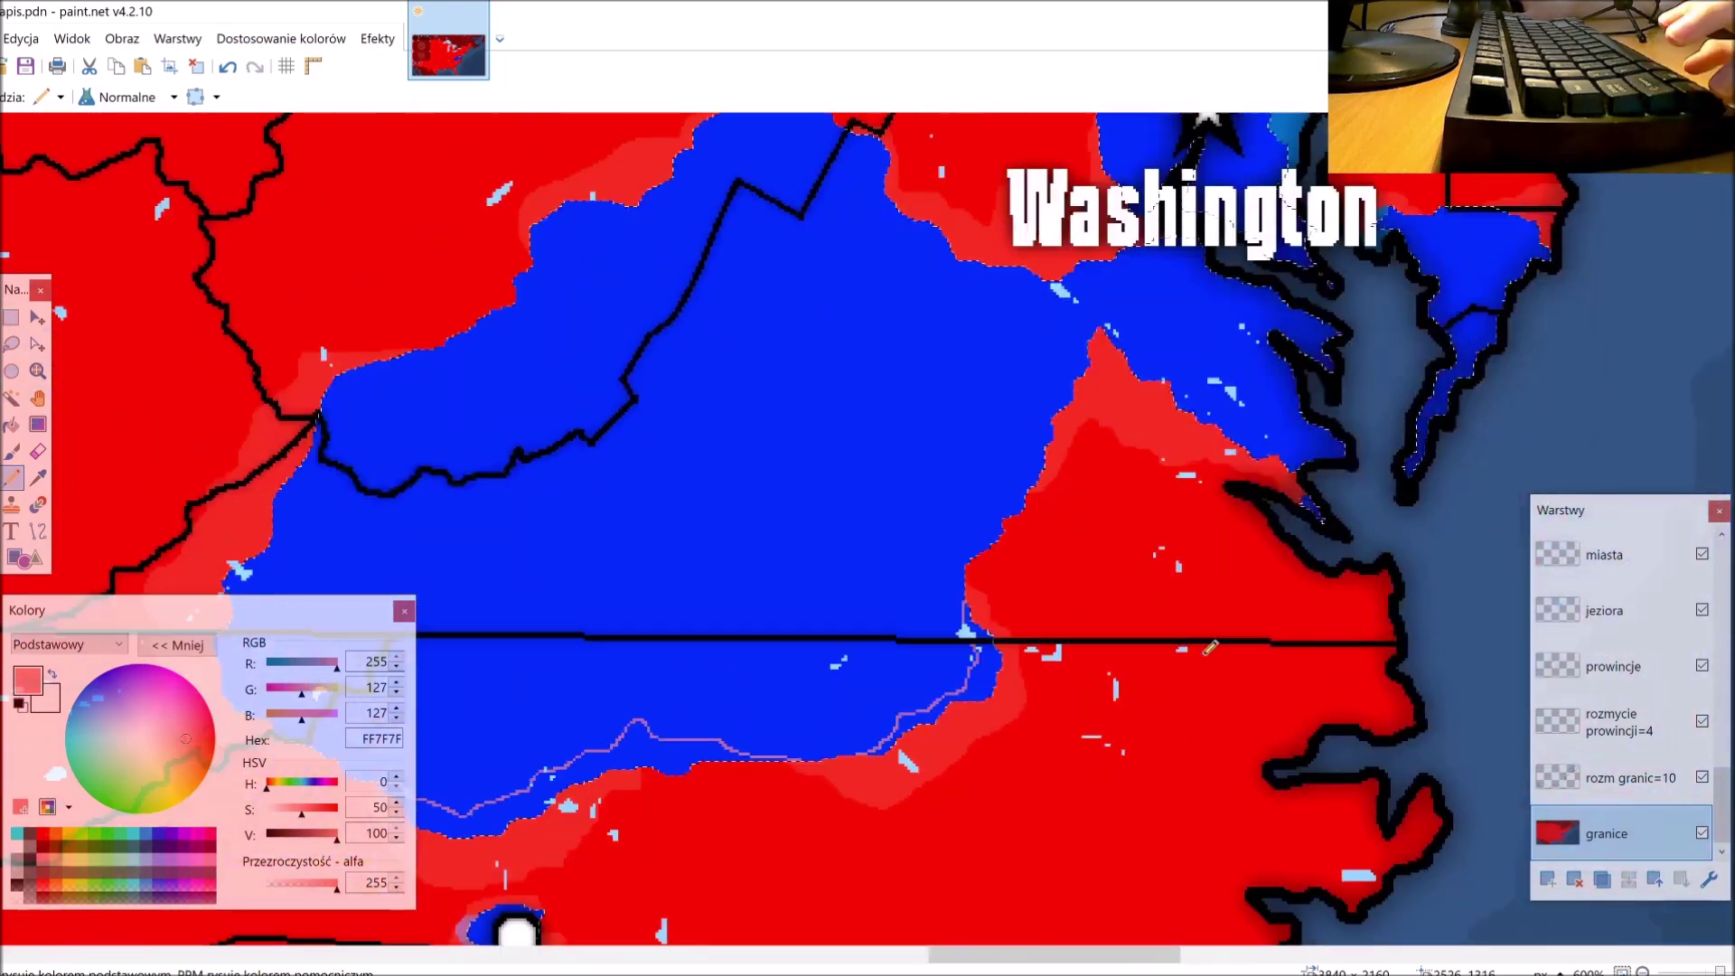
Step: Try a pencilled border line inside the western edge of the large blue territory, and undo it
{"action": "scroll", "coordinate": [1031, 698], "scroll_direction": "up", "scroll_amount": 3}
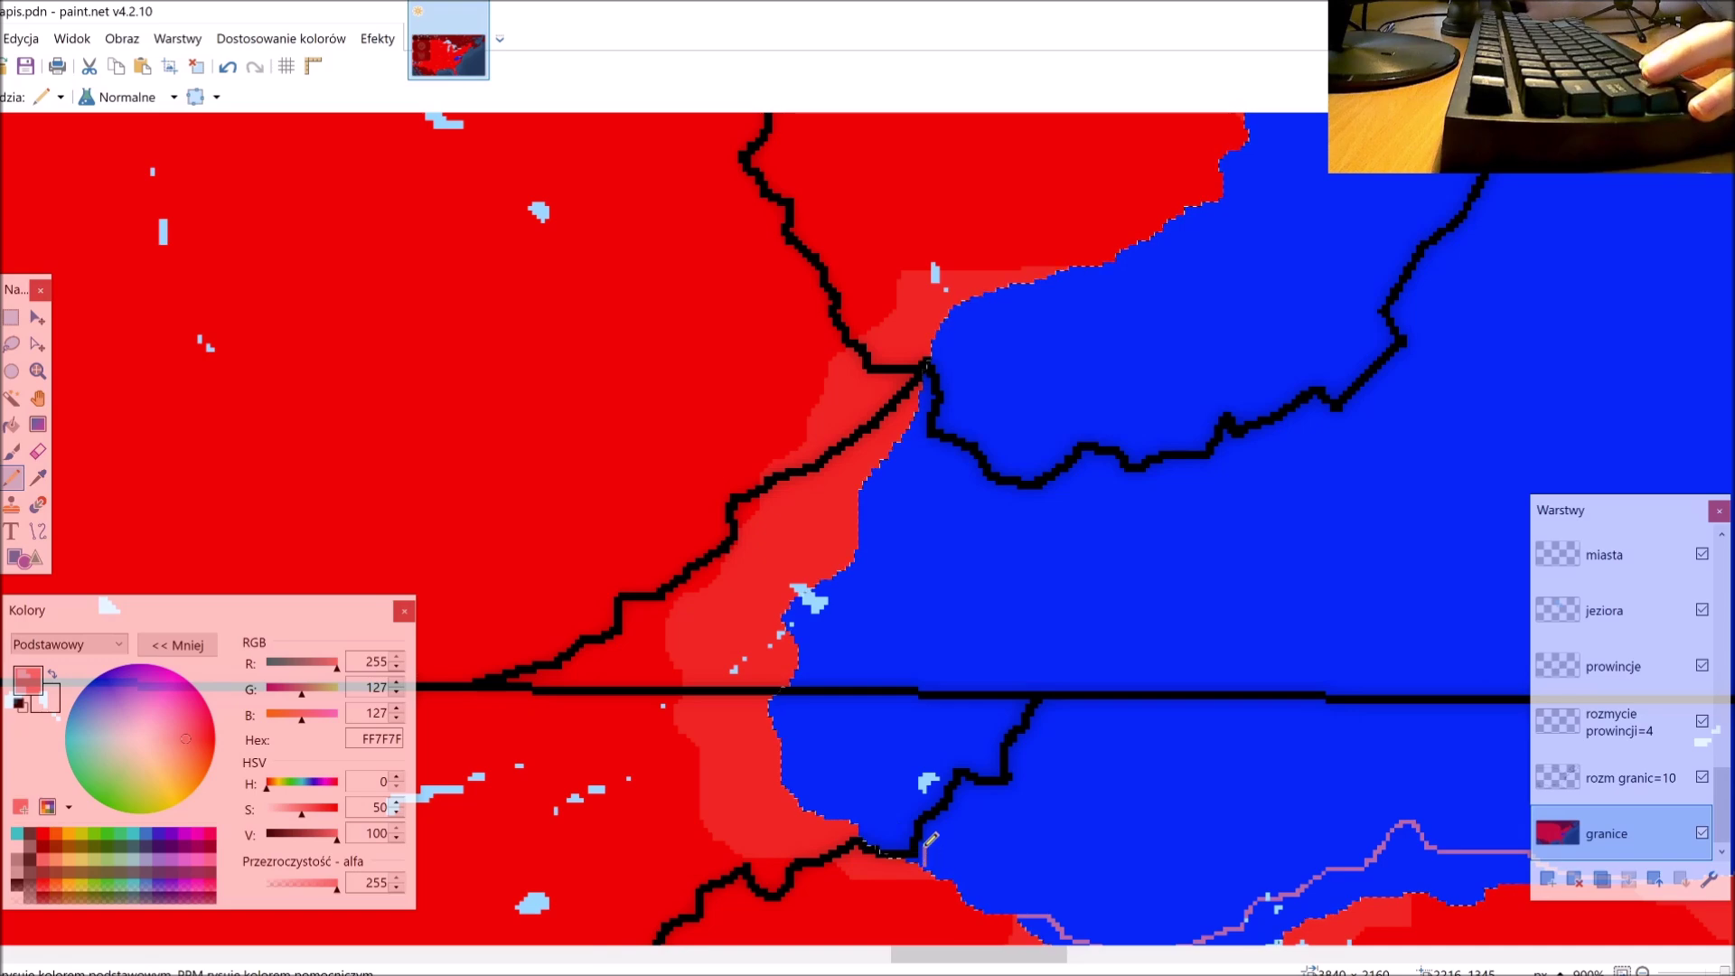
{"action": "scroll", "coordinate": [1080, 448], "scroll_direction": "down", "scroll_amount": 2}
{"action": "scroll", "coordinate": [1011, 552], "scroll_direction": "up", "scroll_amount": 3}
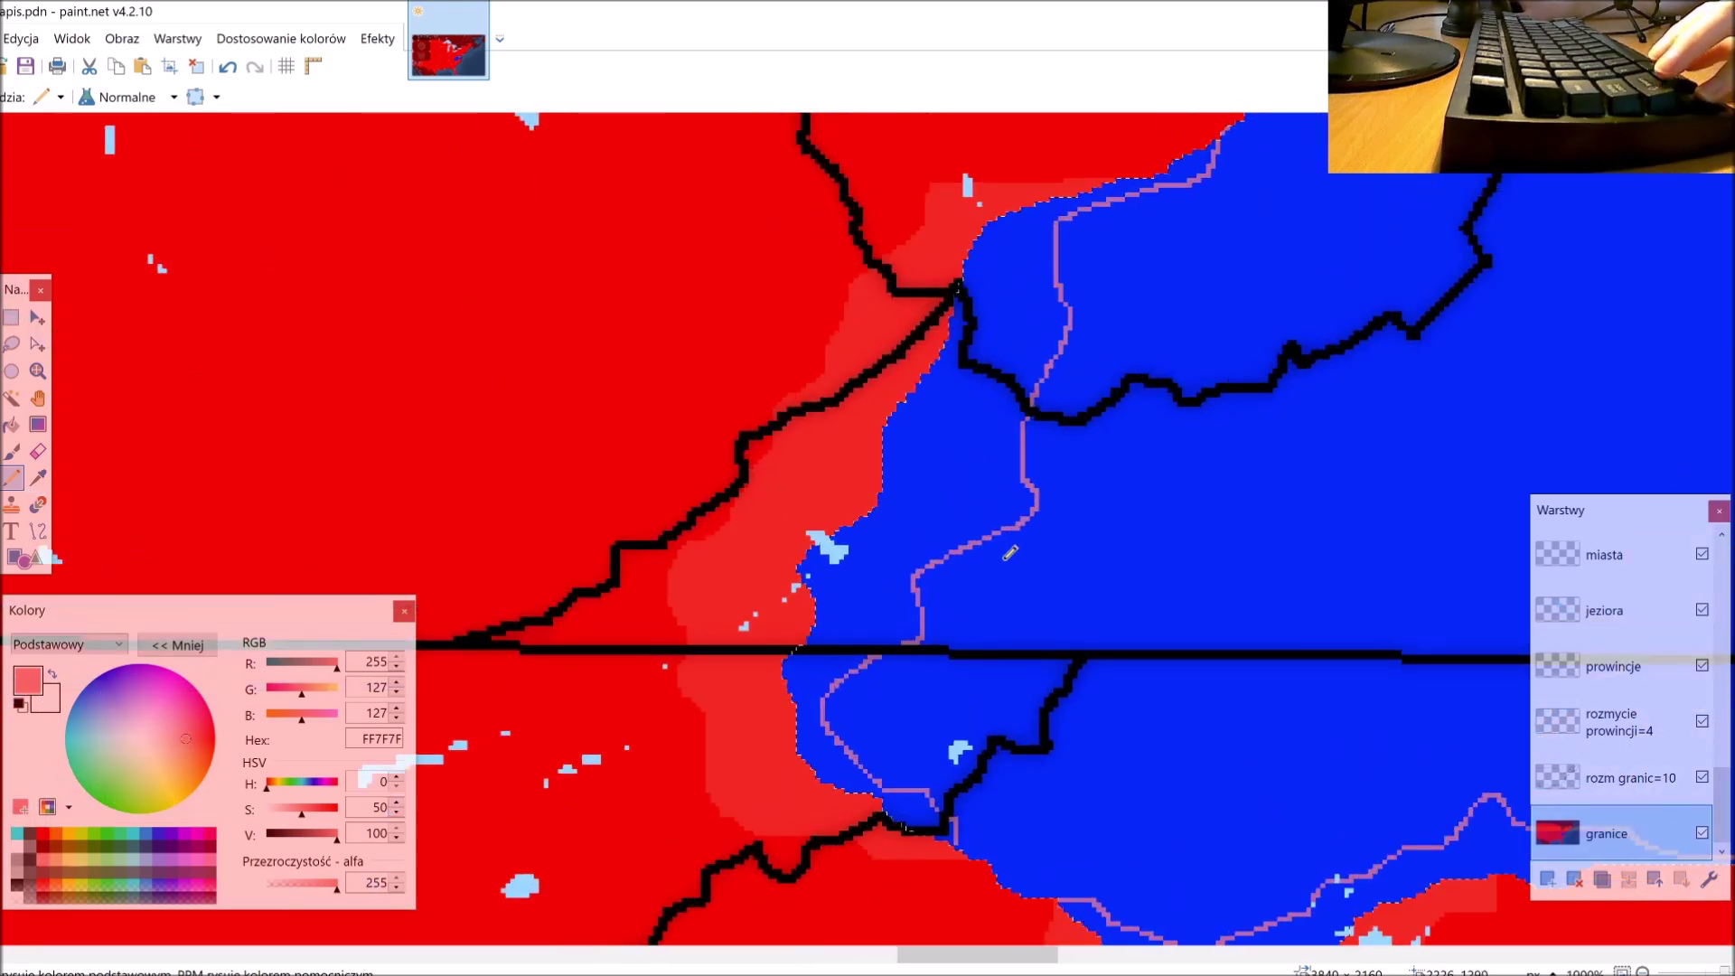
{"action": "scroll", "coordinate": [1015, 453], "scroll_direction": "up", "scroll_amount": 2}
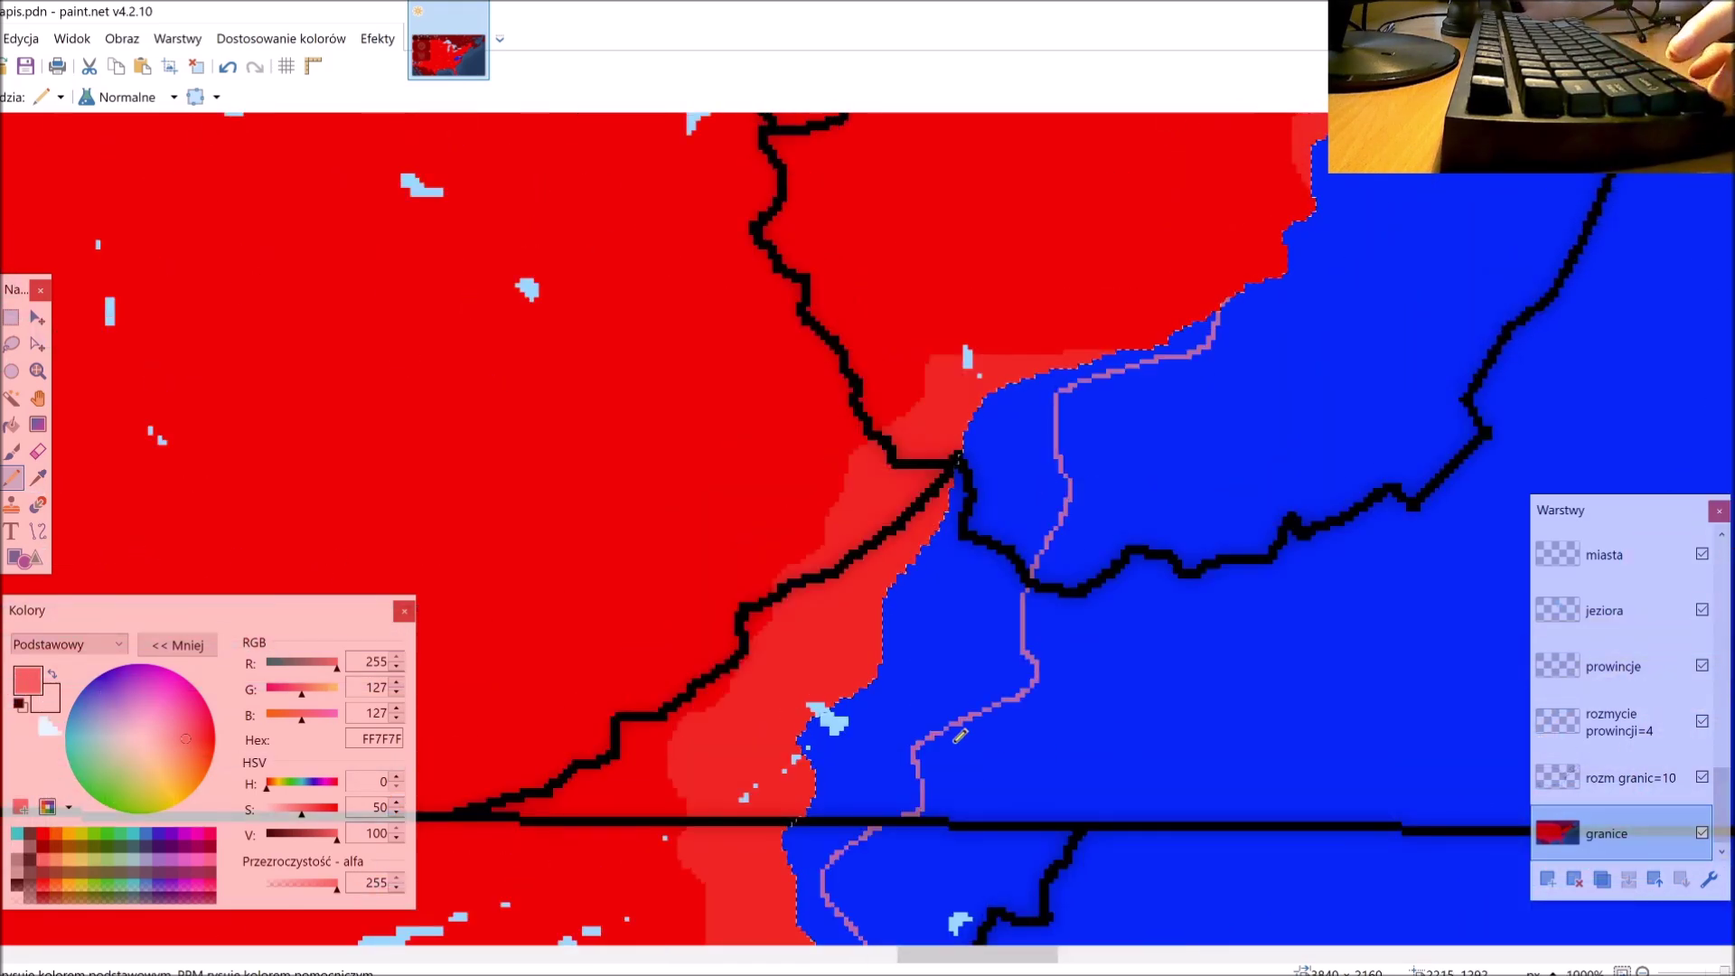
{"action": "scroll", "coordinate": [960, 737], "scroll_direction": "down", "scroll_amount": 4}
{"action": "key", "text": "ctrl+z"}
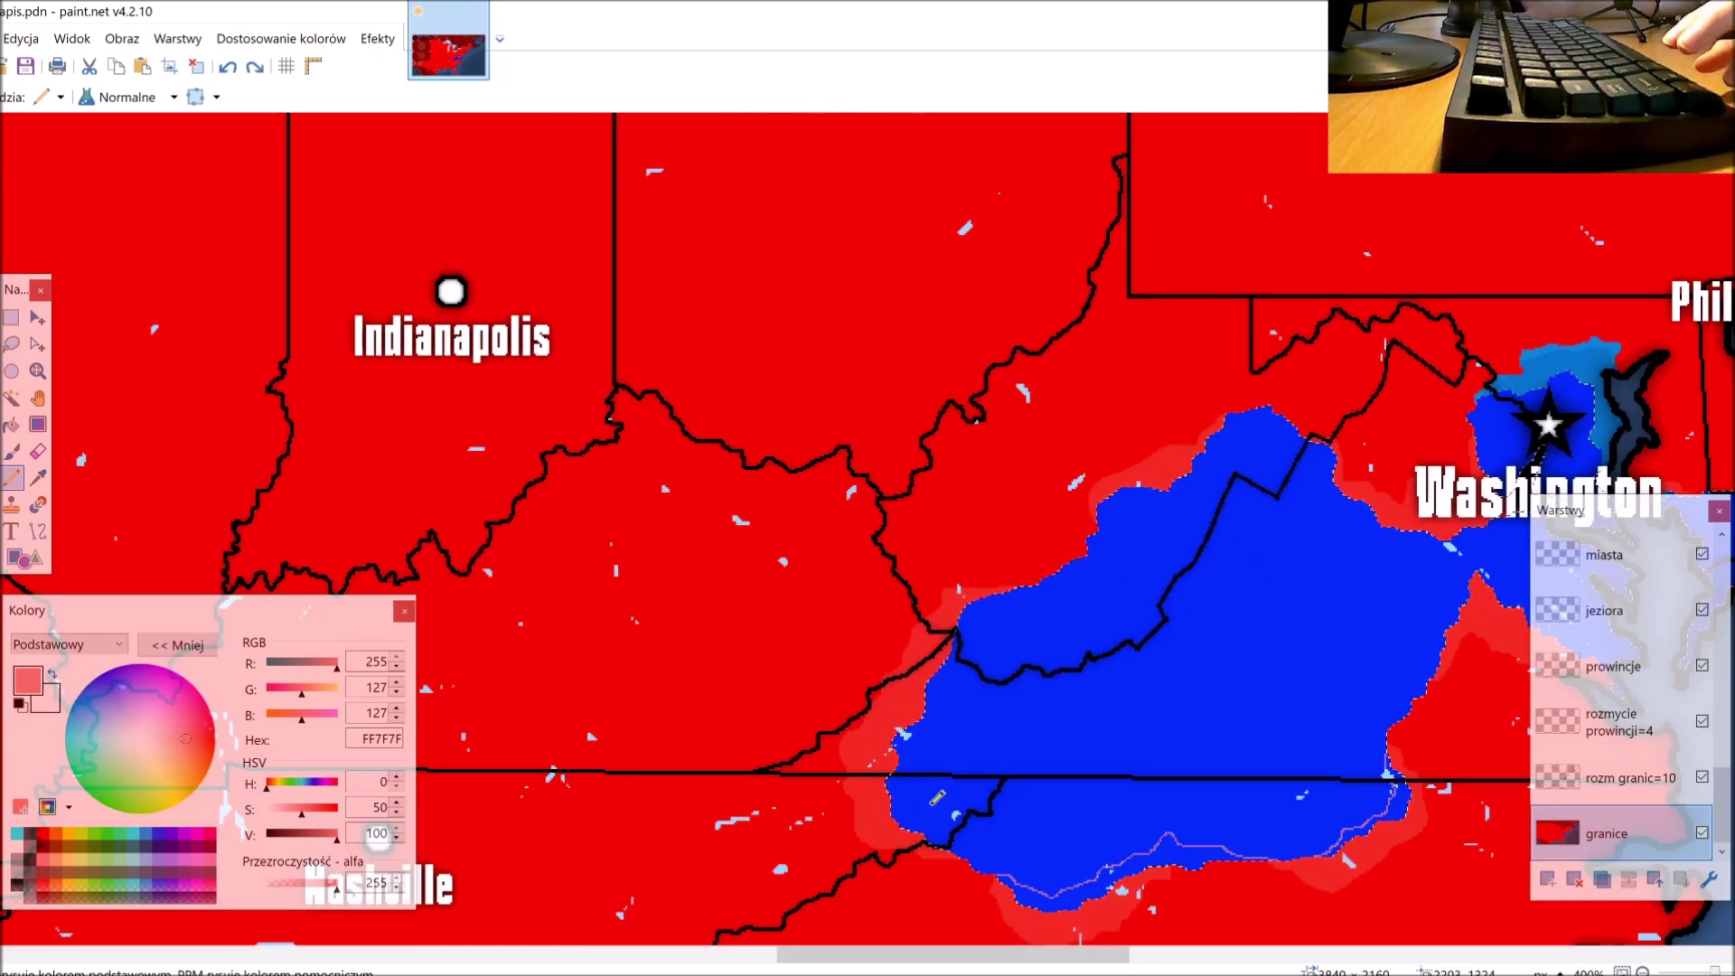
Step: Pencil a new light red border line inside the western and northwestern edge of the large blue territory, starting from the southern line
{"action": "scroll", "coordinate": [964, 833], "scroll_direction": "up", "scroll_amount": 1}
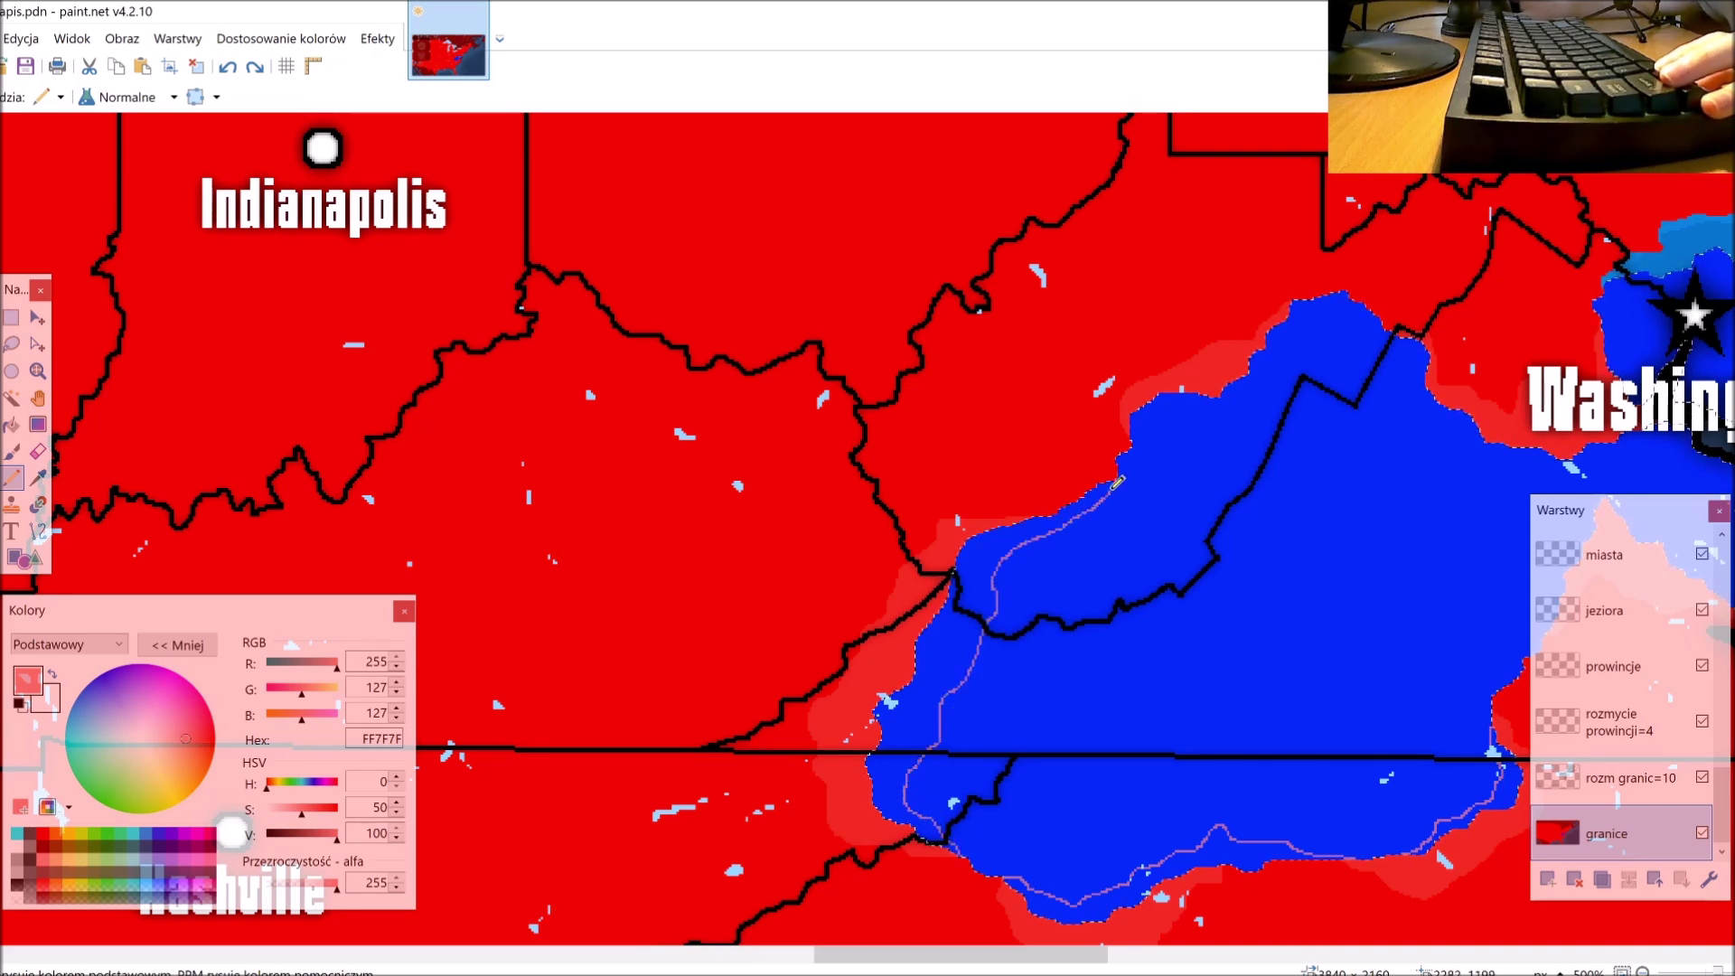
Step: Continue the light red pencilled border inside the large blue territory's northwestern edge, around its northern tip to the state line
{"action": "scroll", "coordinate": [1119, 459], "scroll_direction": "down", "scroll_amount": 2}
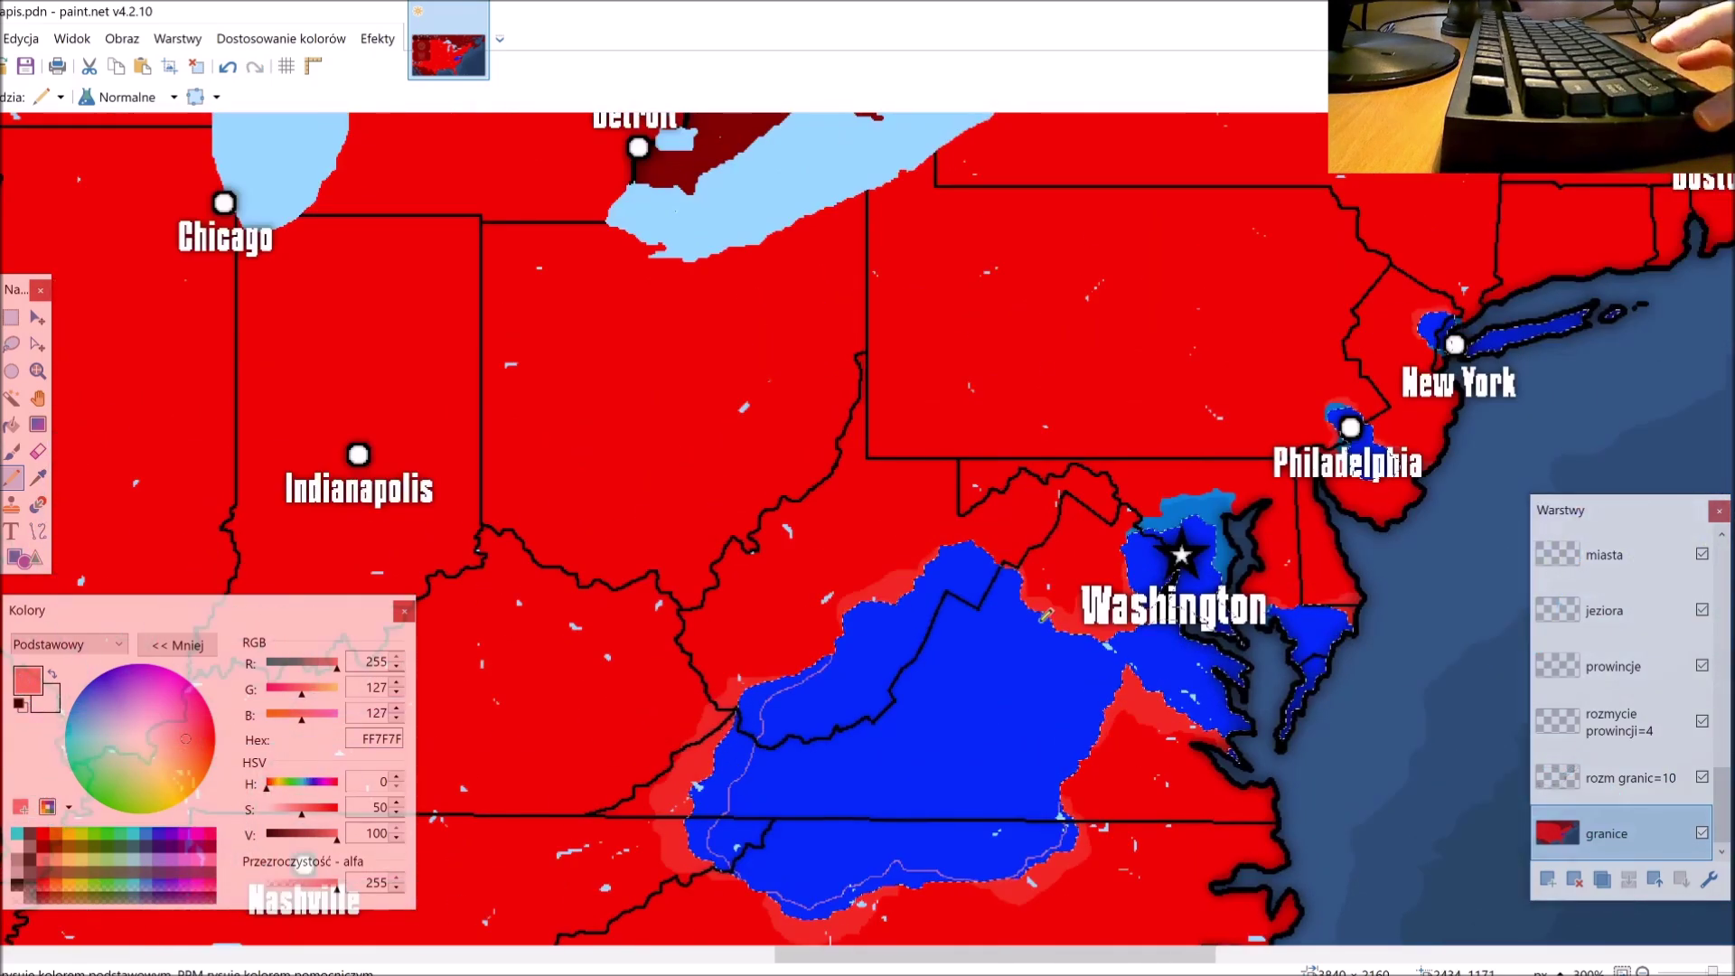
{"action": "scroll", "coordinate": [905, 587], "scroll_direction": "up", "scroll_amount": 5}
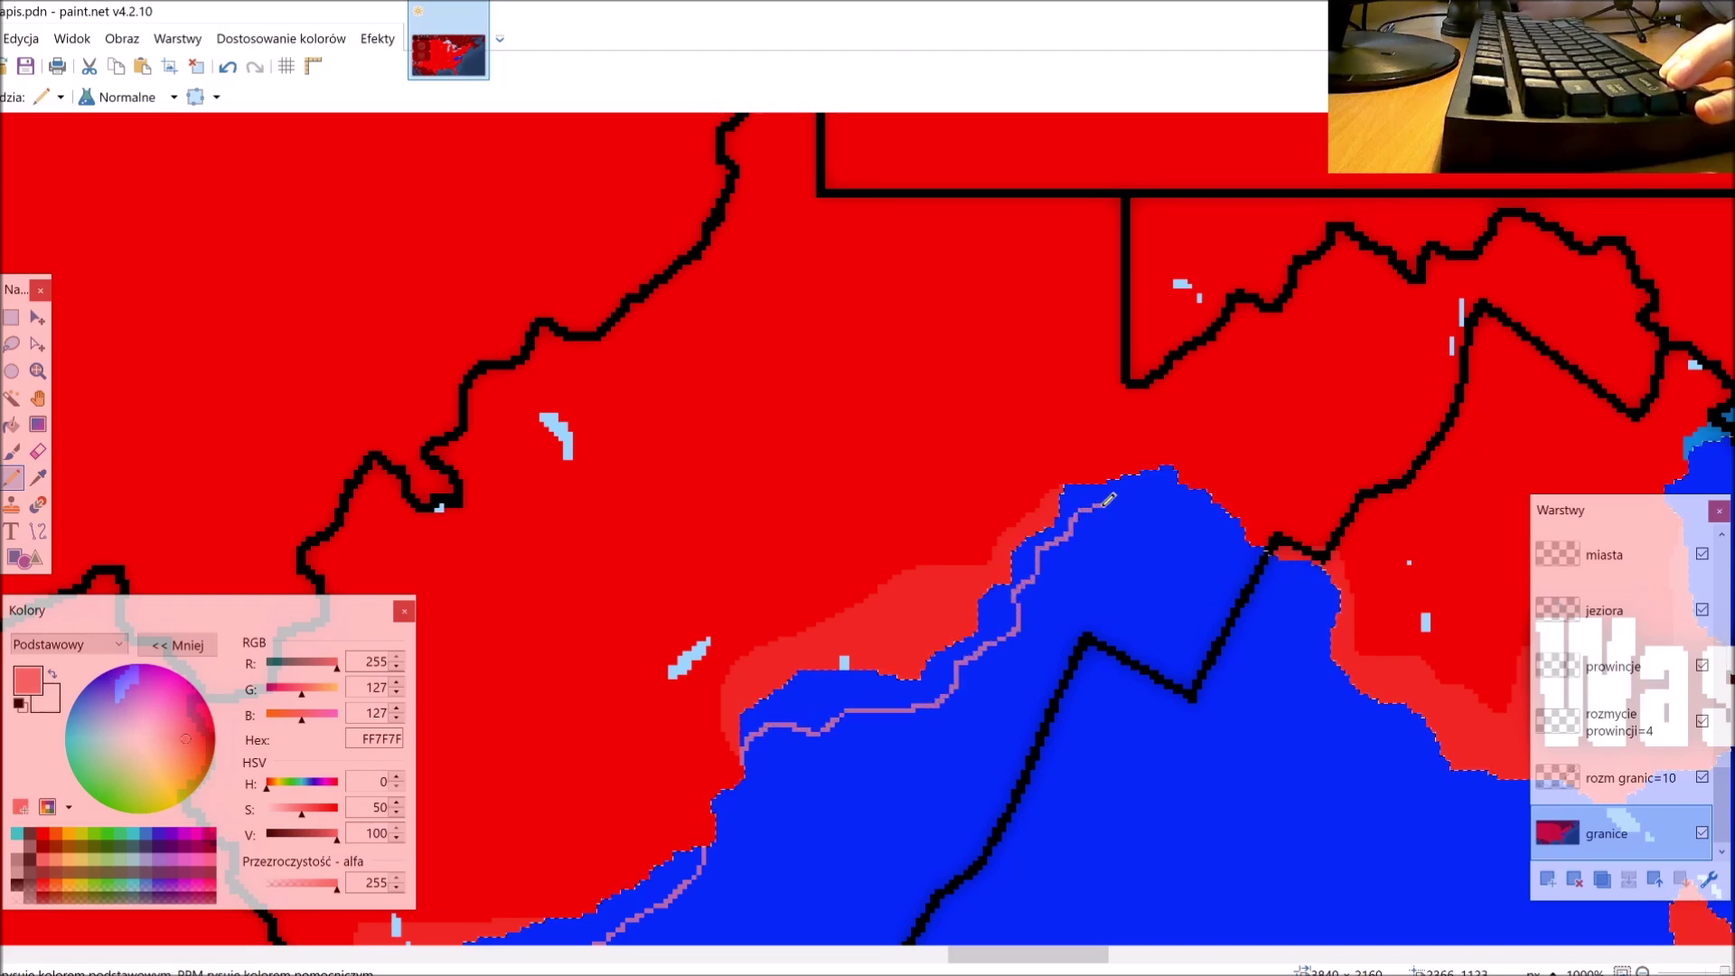
{"action": "scroll", "coordinate": [1202, 533], "scroll_direction": "up", "scroll_amount": 1}
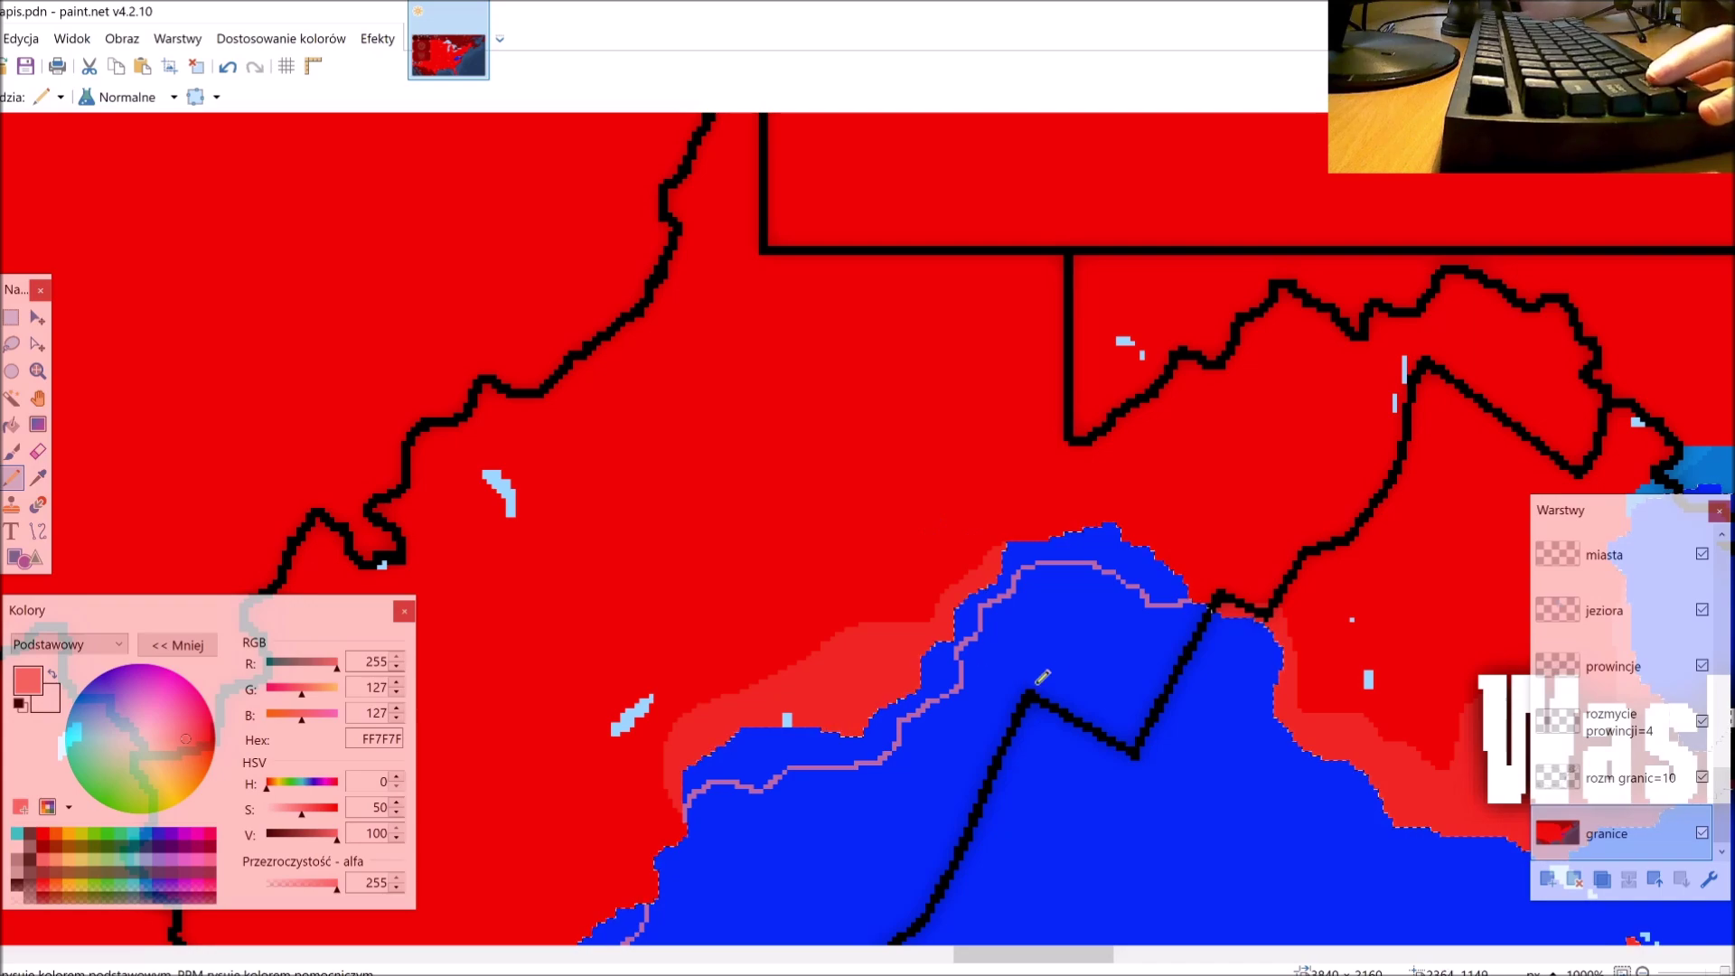
{"action": "scroll", "coordinate": [1115, 661], "scroll_direction": "down", "scroll_amount": 2}
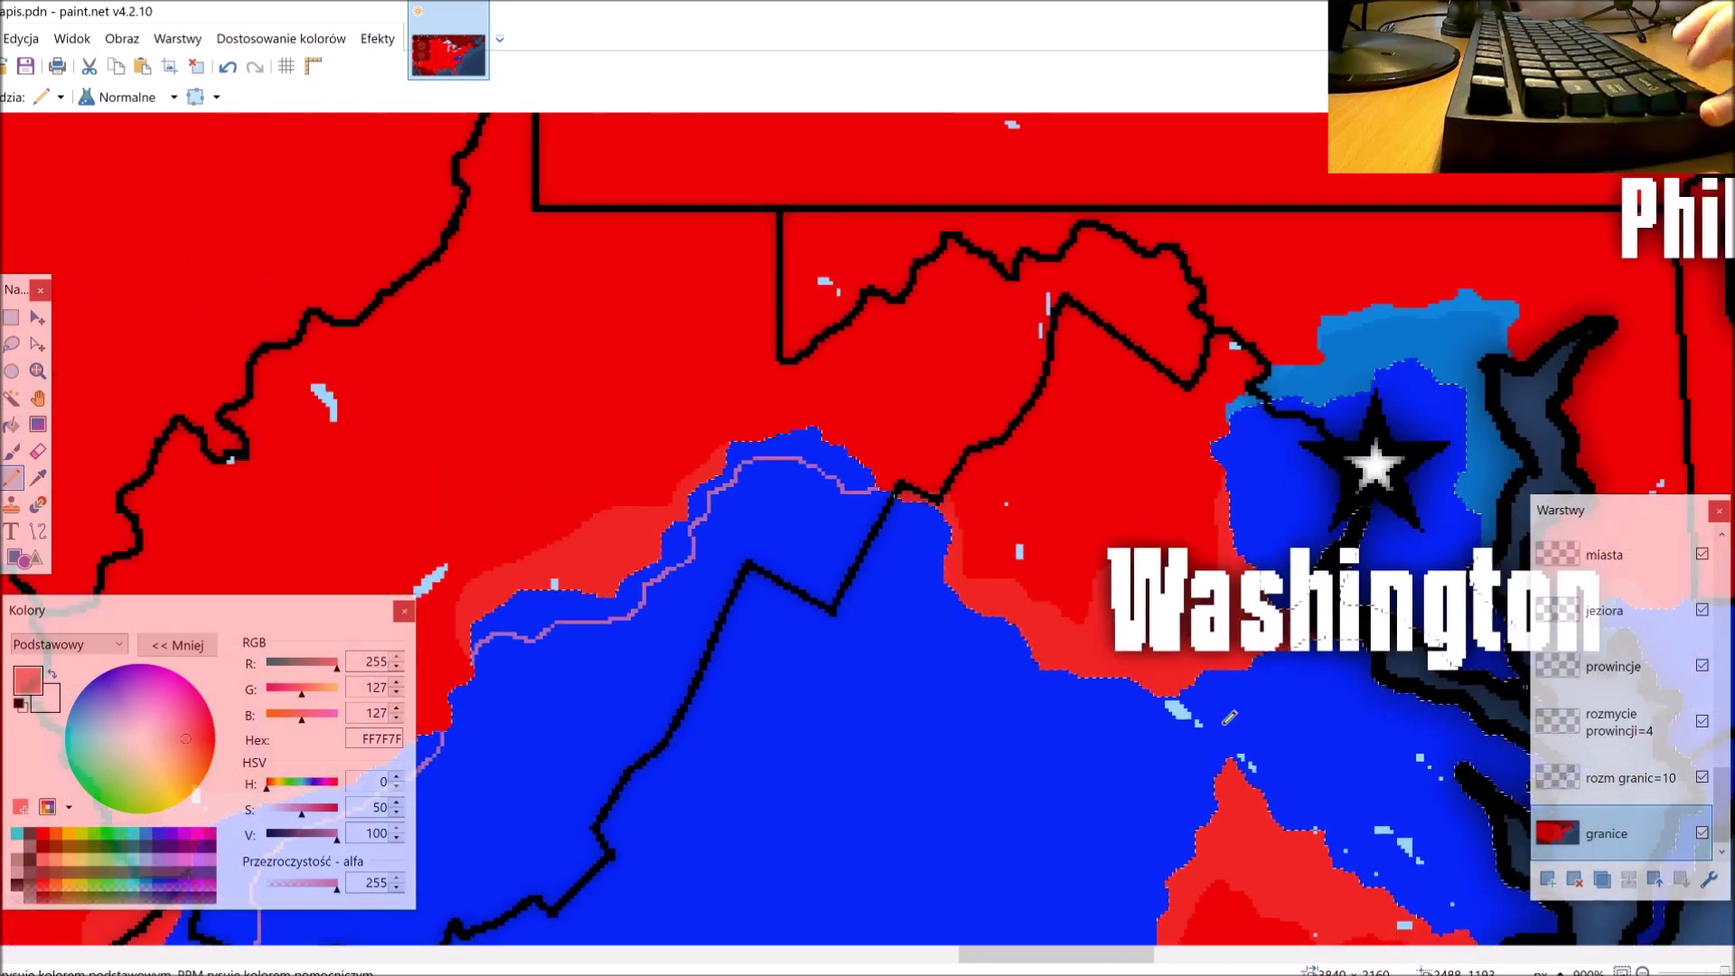
Step: Pencil light red border lines inside the large territory's northeastern edge and through the blue strip south of Washington to the coast
{"action": "scroll", "coordinate": [1141, 606], "scroll_direction": "up", "scroll_amount": 3}
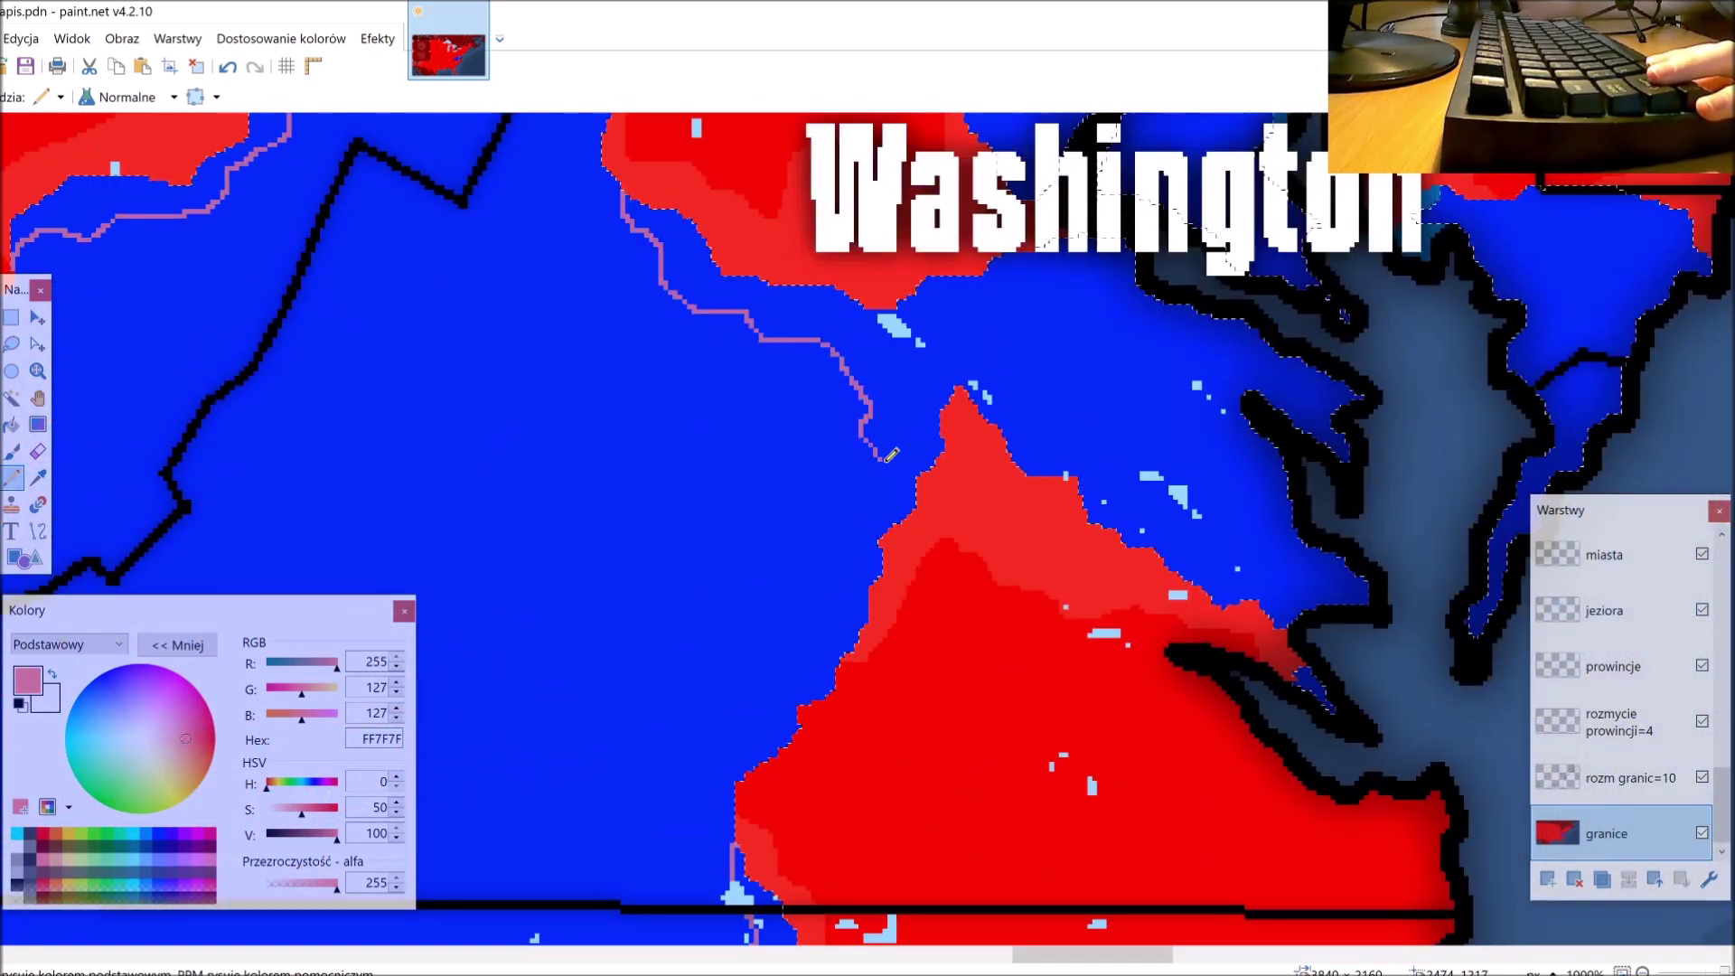
{"action": "scroll", "coordinate": [1288, 488], "scroll_direction": "down", "scroll_amount": 2}
{"action": "scroll", "coordinate": [1288, 489], "scroll_direction": "up", "scroll_amount": 3}
{"action": "left_click_drag", "start_coordinate": [1365, 783], "coordinate": [1287, 715]}
{"action": "scroll", "coordinate": [1288, 714], "scroll_direction": "up", "scroll_amount": 6}
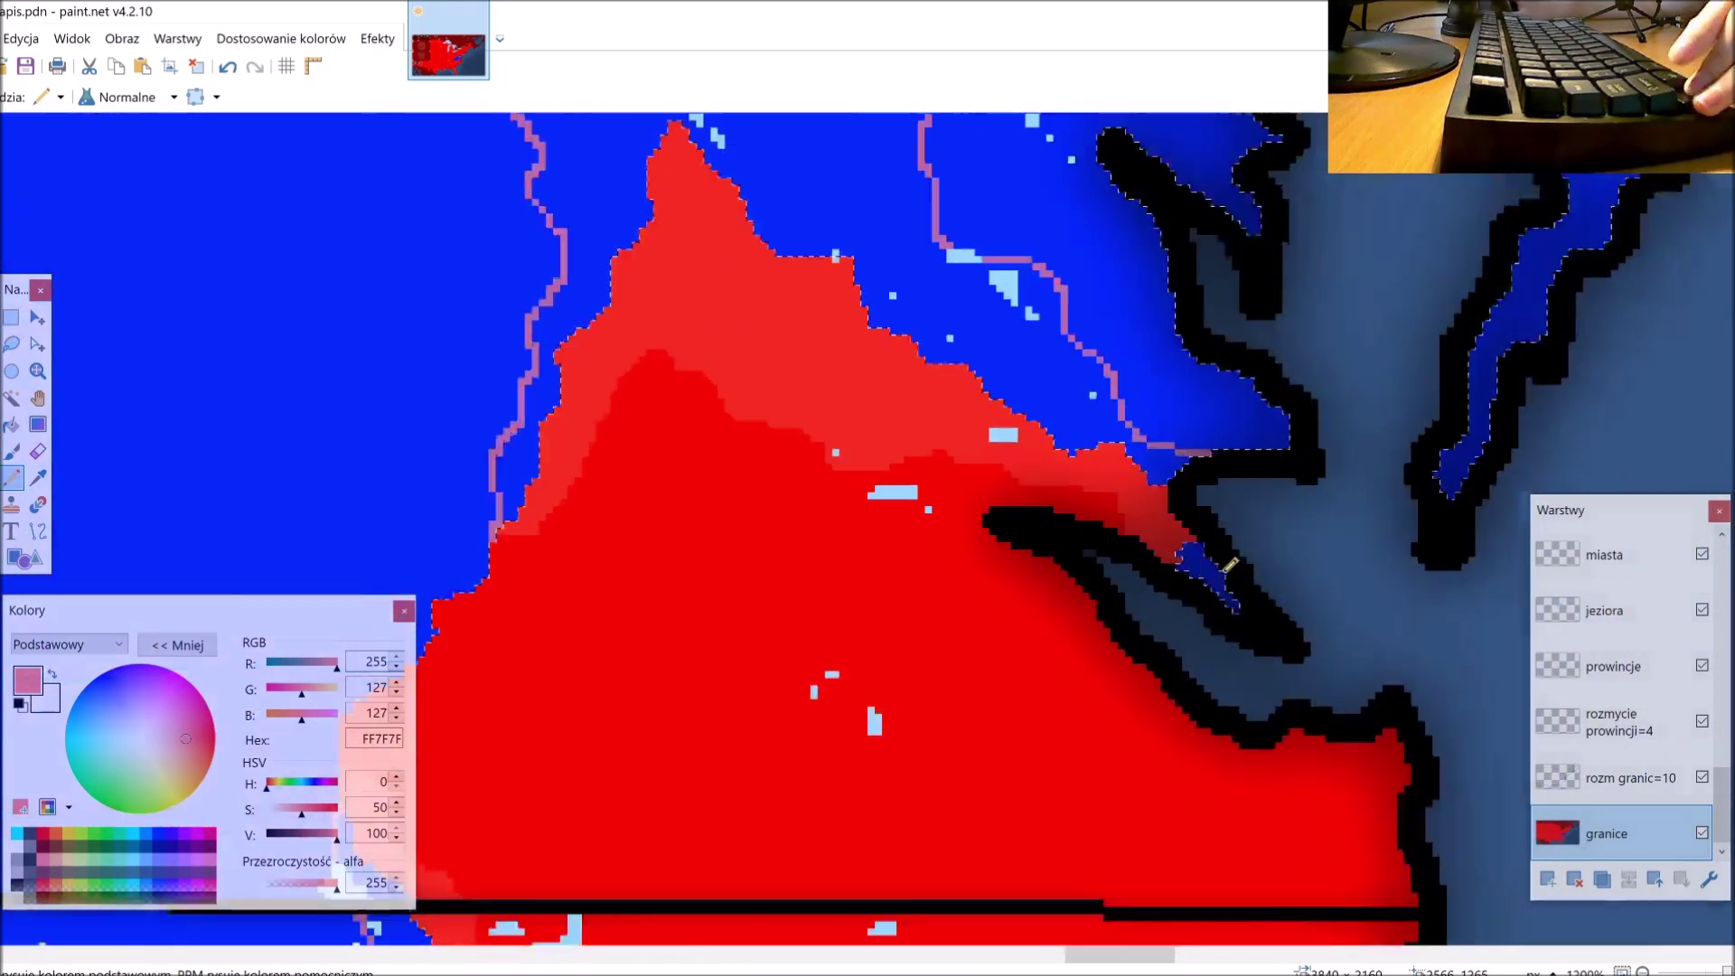
{"action": "mouse_move", "coordinate": [1024, 679]}
{"action": "left_mouse_down"}
{"action": "mouse_move", "coordinate": [1187, 608]}
{"action": "mouse_move", "coordinate": [1120, 822]}
{"action": "left_mouse_up"}
{"action": "scroll", "coordinate": [1120, 822], "scroll_direction": "down", "scroll_amount": 10}
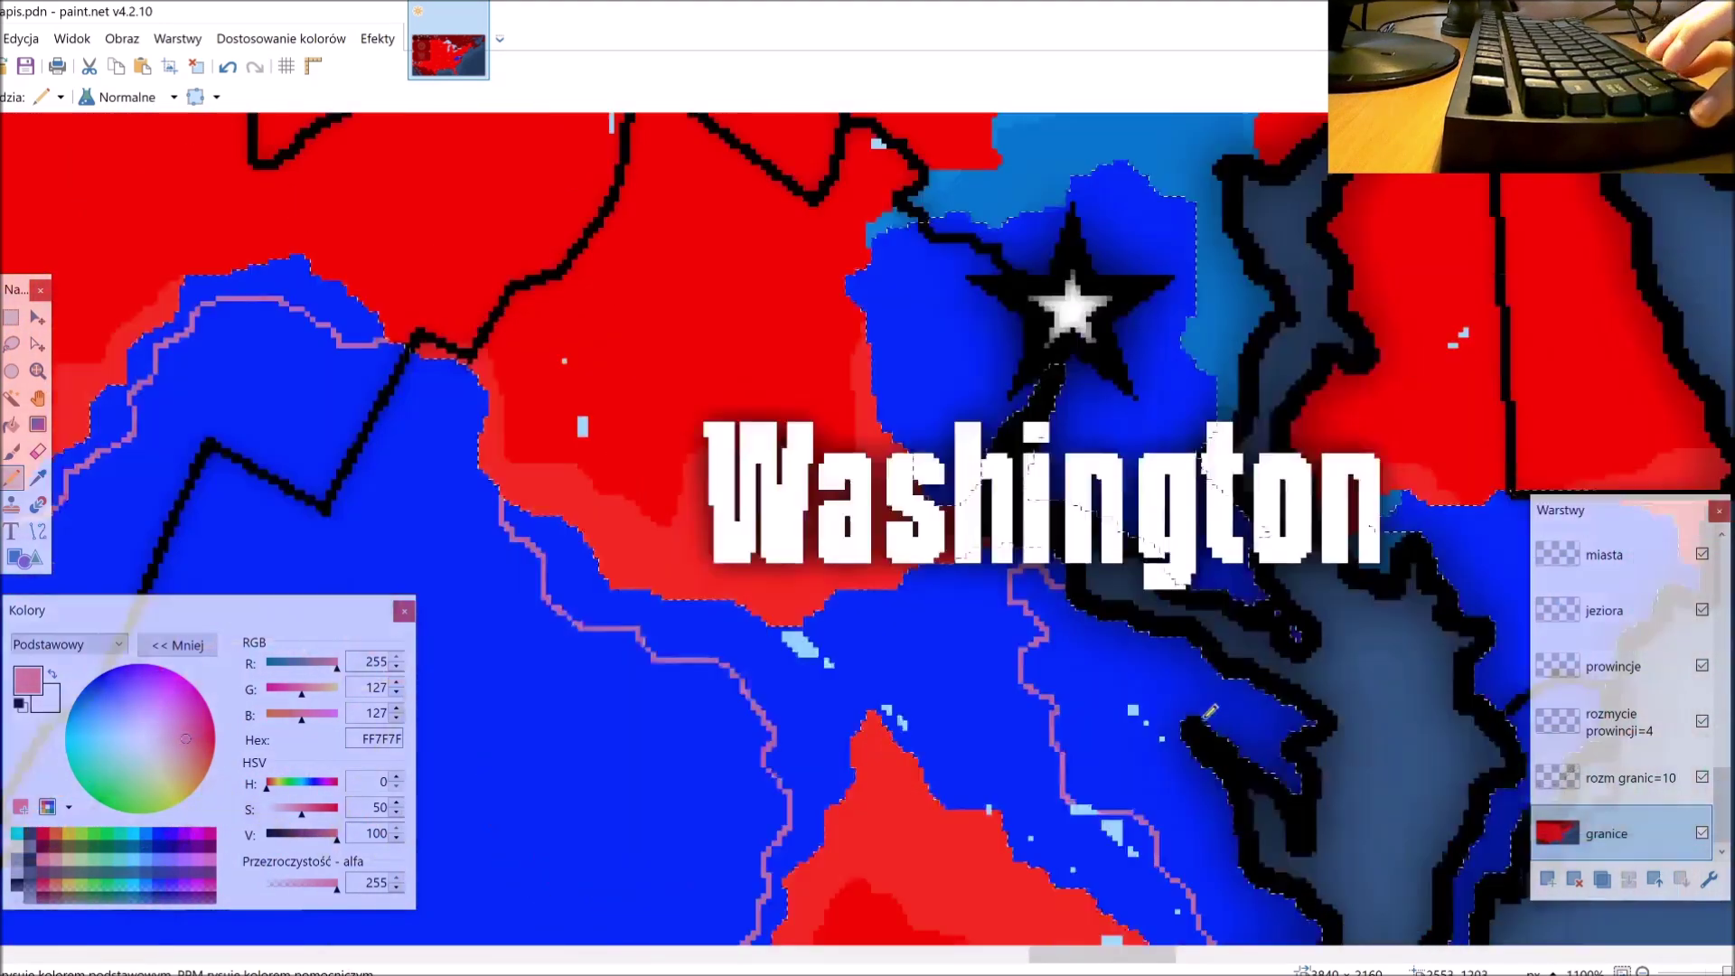
Step: Fill the strips between the pencilled line and the old edge light red along the large blue territory's southern and southeastern sides
{"action": "scroll", "coordinate": [1196, 698], "scroll_direction": "up", "scroll_amount": 5}
{"action": "key", "text": "f"}
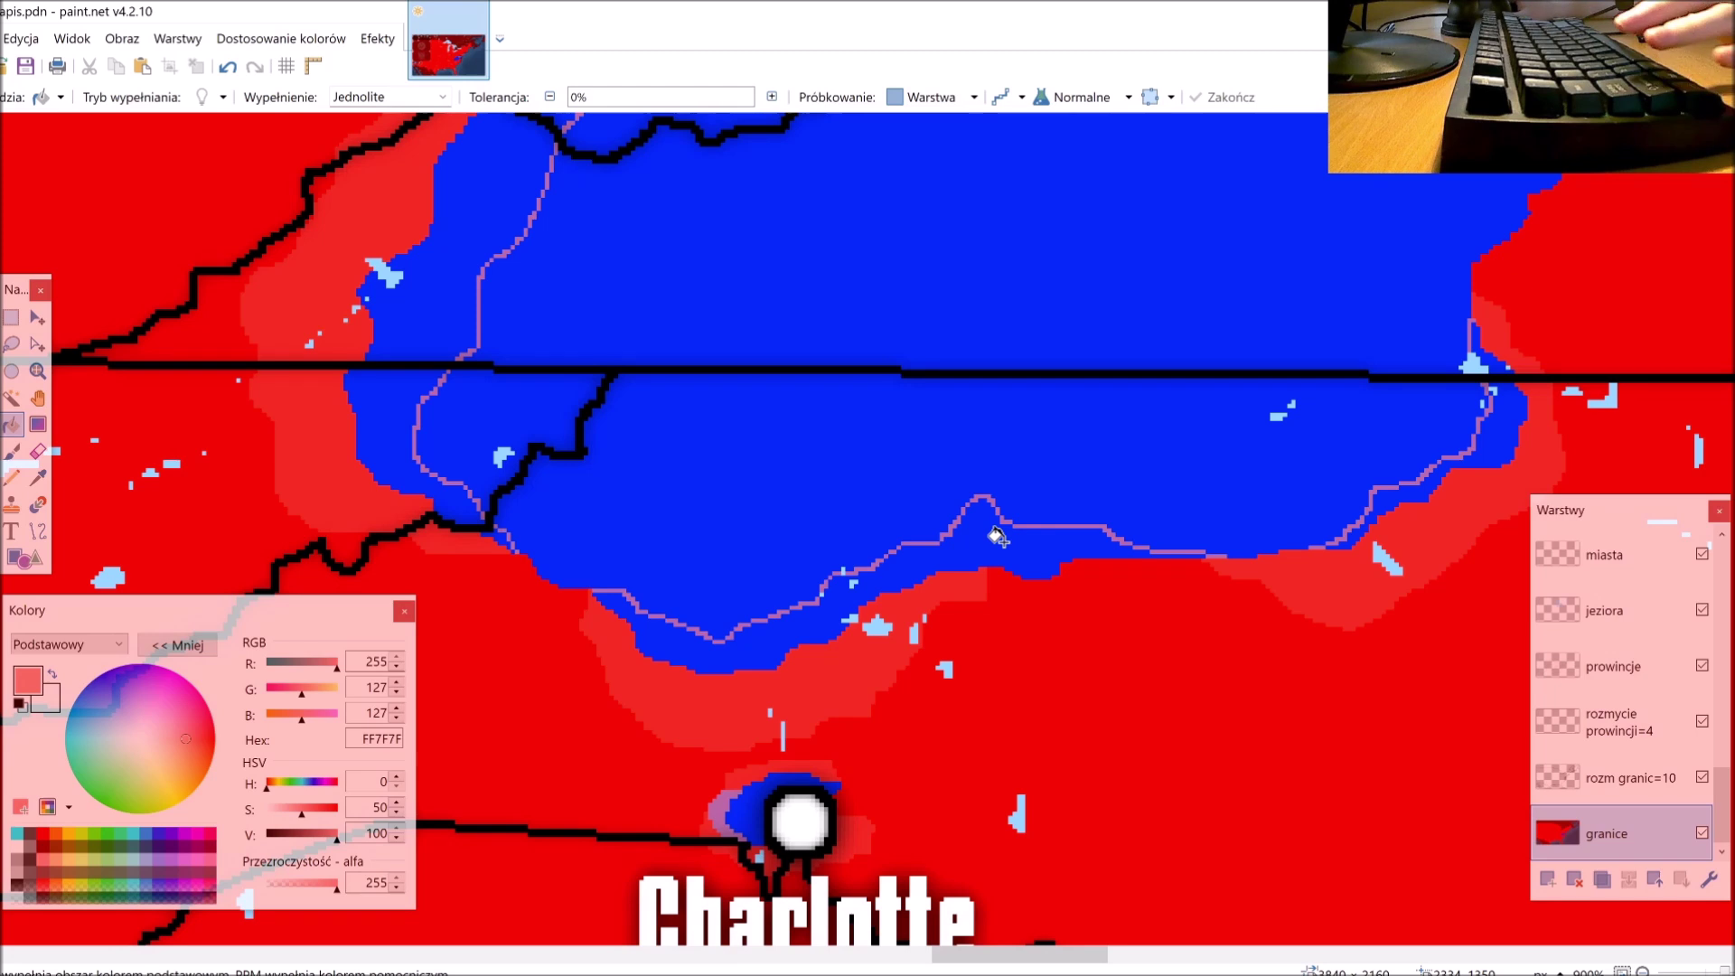
{"action": "left_click", "coordinate": [996, 537]}
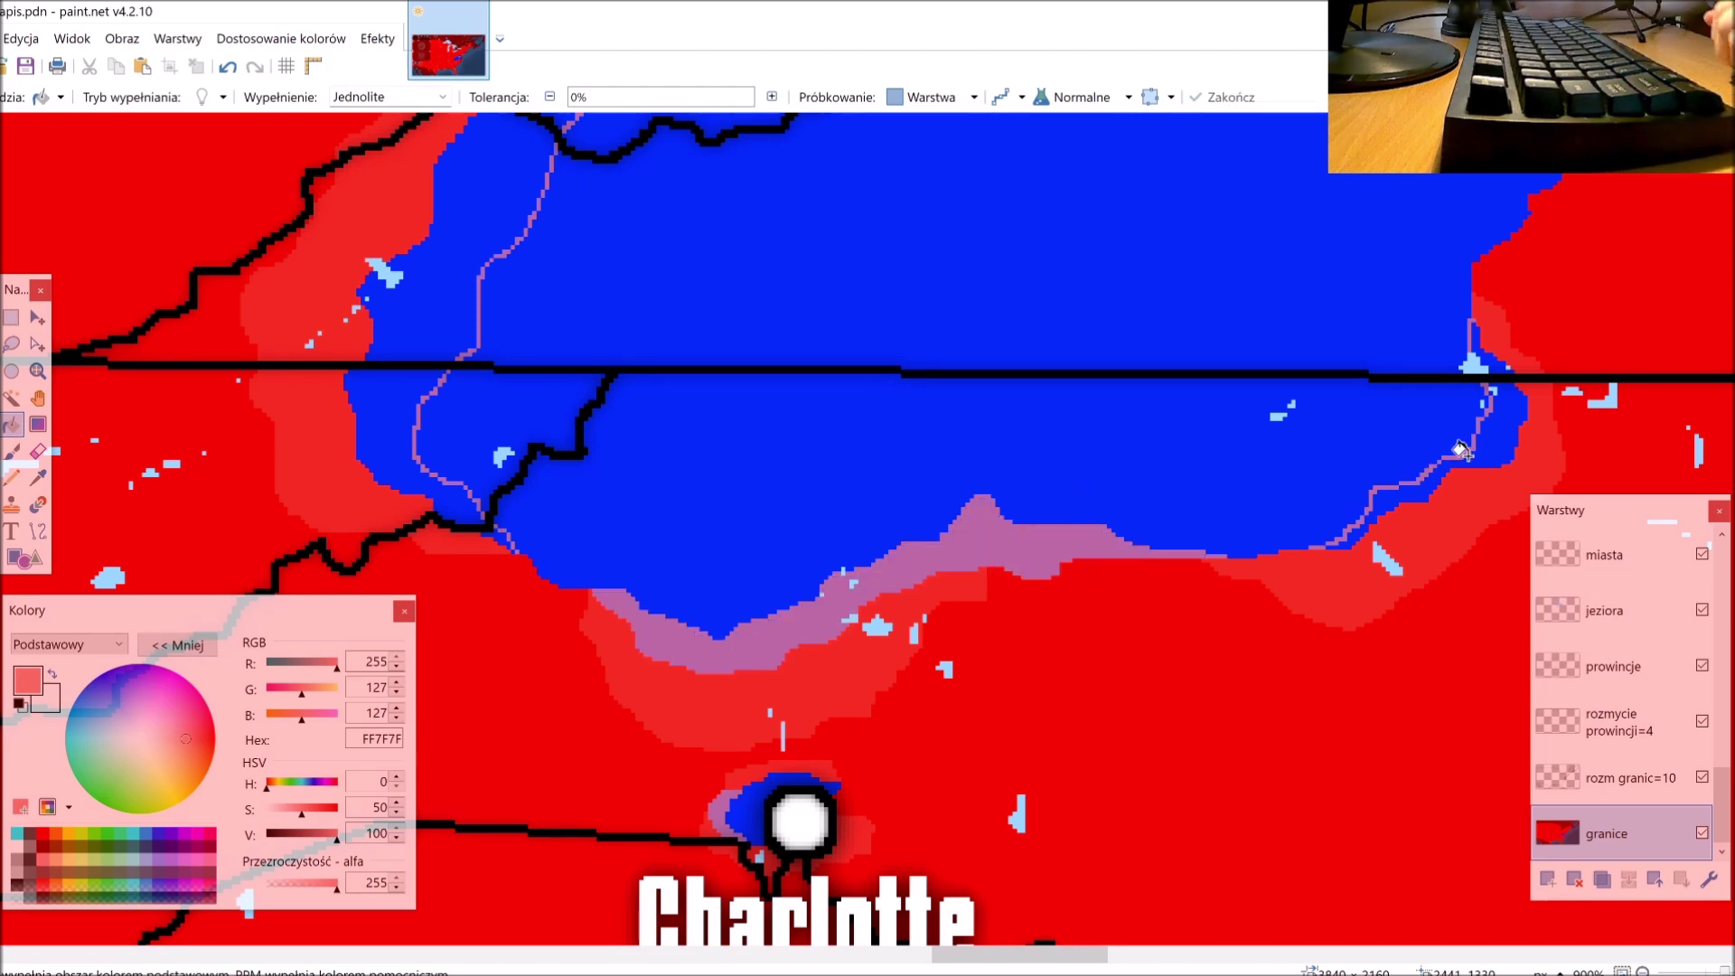
{"action": "left_click", "coordinate": [1505, 425]}
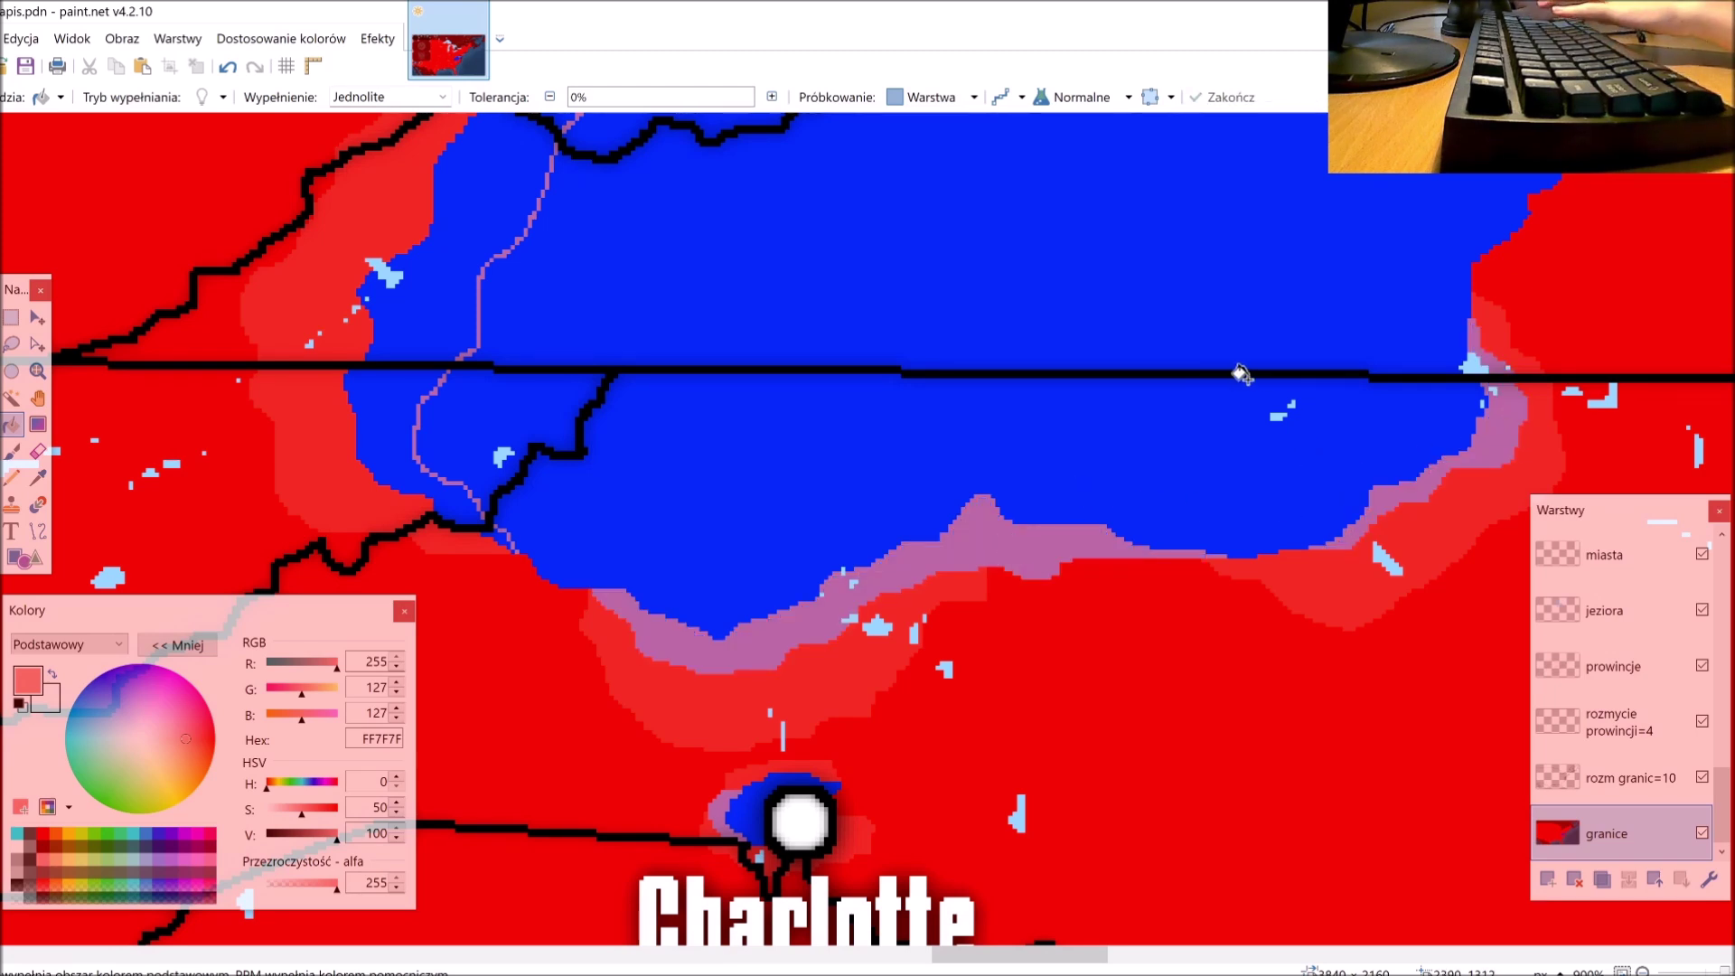
{"action": "scroll", "coordinate": [1089, 464], "scroll_direction": "up", "scroll_amount": 2}
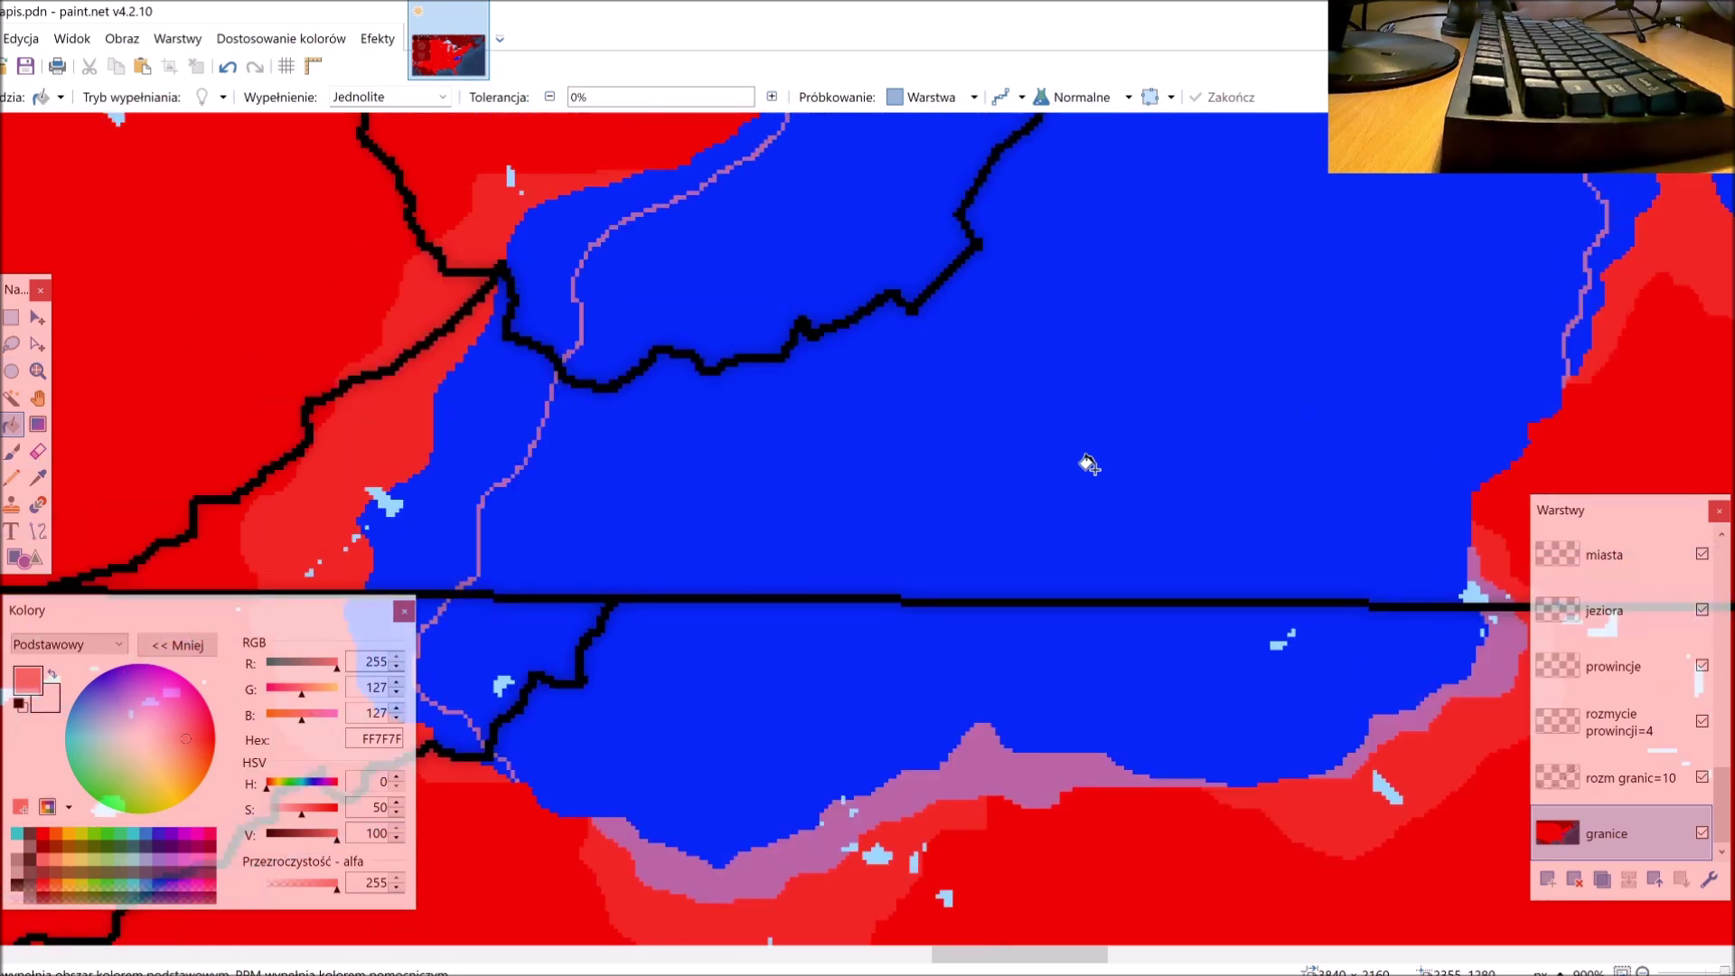
Step: Fill the remaining cut-off strips around Washington light red, and pencil a border line inside the northeastern corner of the blue peninsula to its east
{"action": "scroll", "coordinate": [1089, 464], "scroll_direction": "down", "scroll_amount": 6}
{"action": "scroll", "coordinate": [1232, 518], "scroll_direction": "up", "scroll_amount": 10}
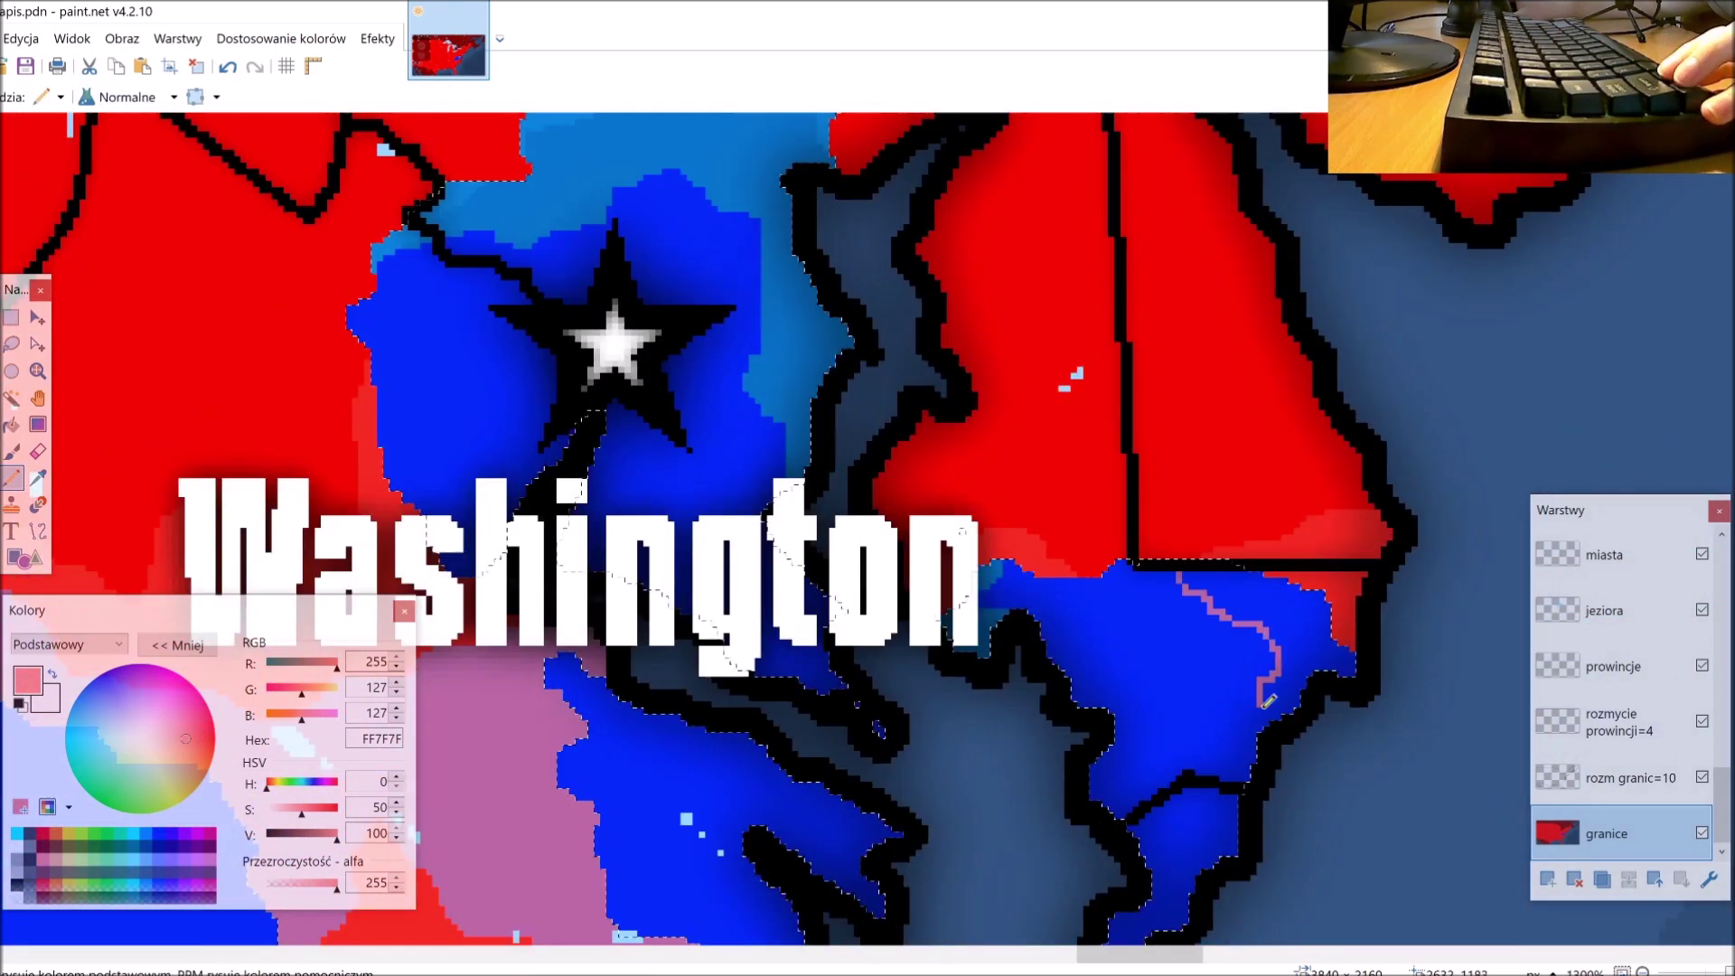
{"action": "scroll", "coordinate": [1232, 518], "scroll_direction": "down", "scroll_amount": 5}
{"action": "scroll", "coordinate": [598, 574], "scroll_direction": "up", "scroll_amount": 5}
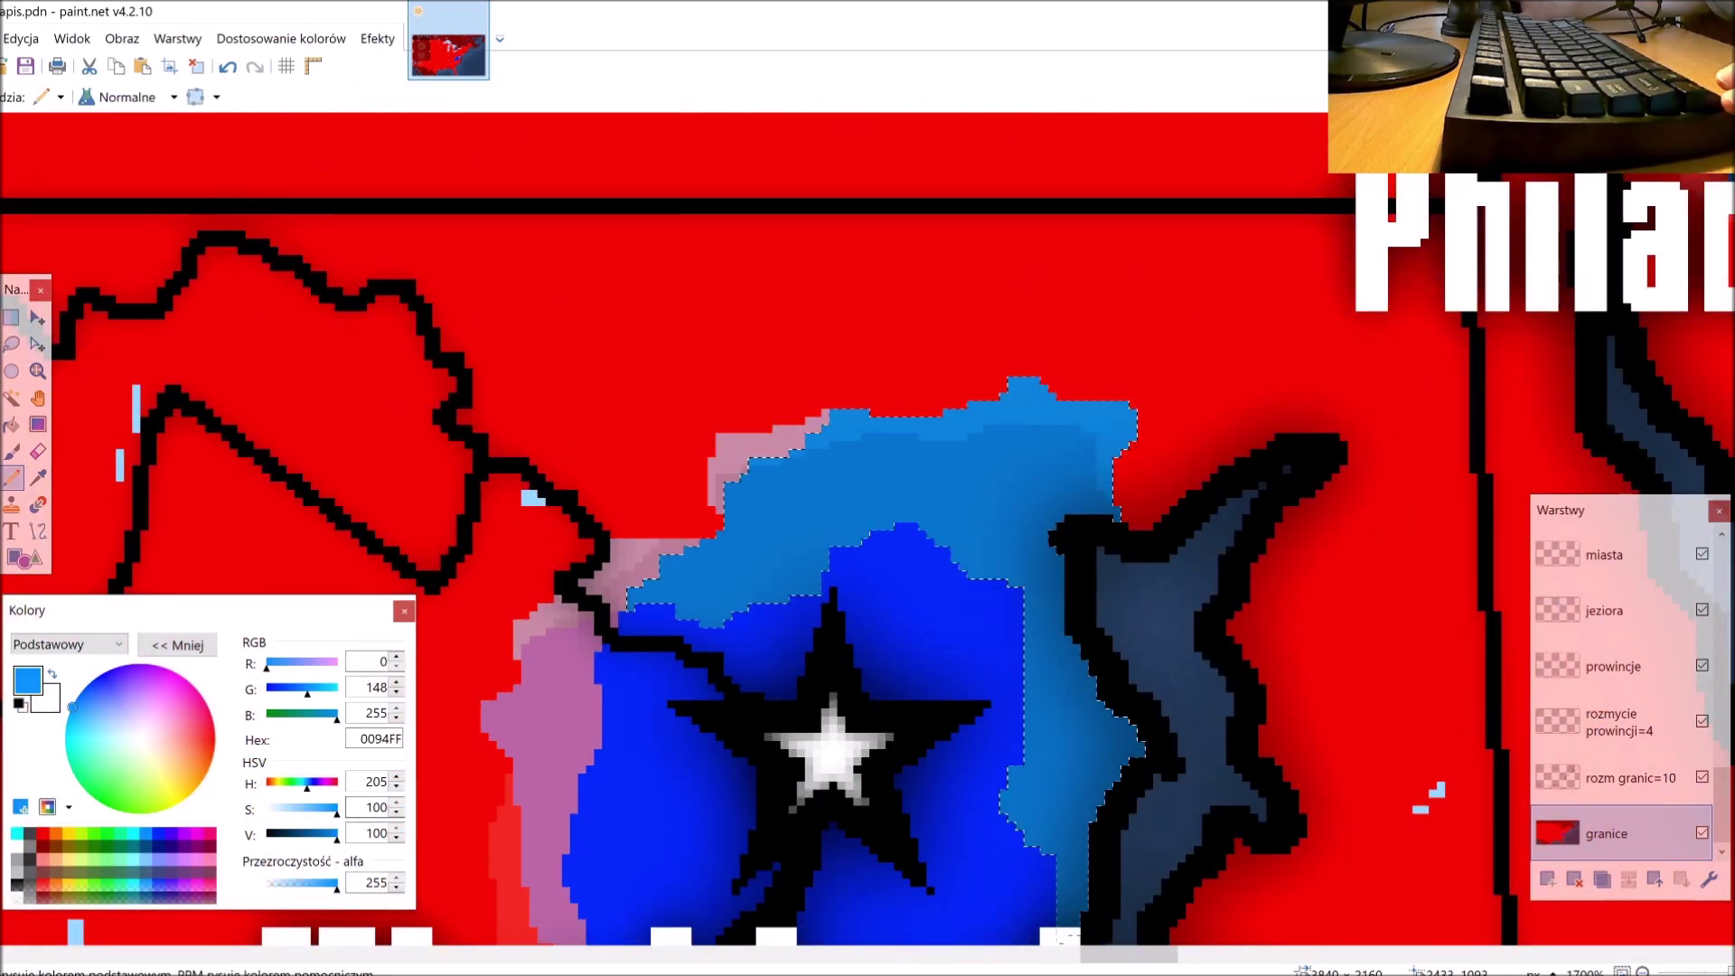
Step: Set the light blue drawing colour's saturation to 80 and select the red territory north of Washington
{"action": "type", "text": "80"}
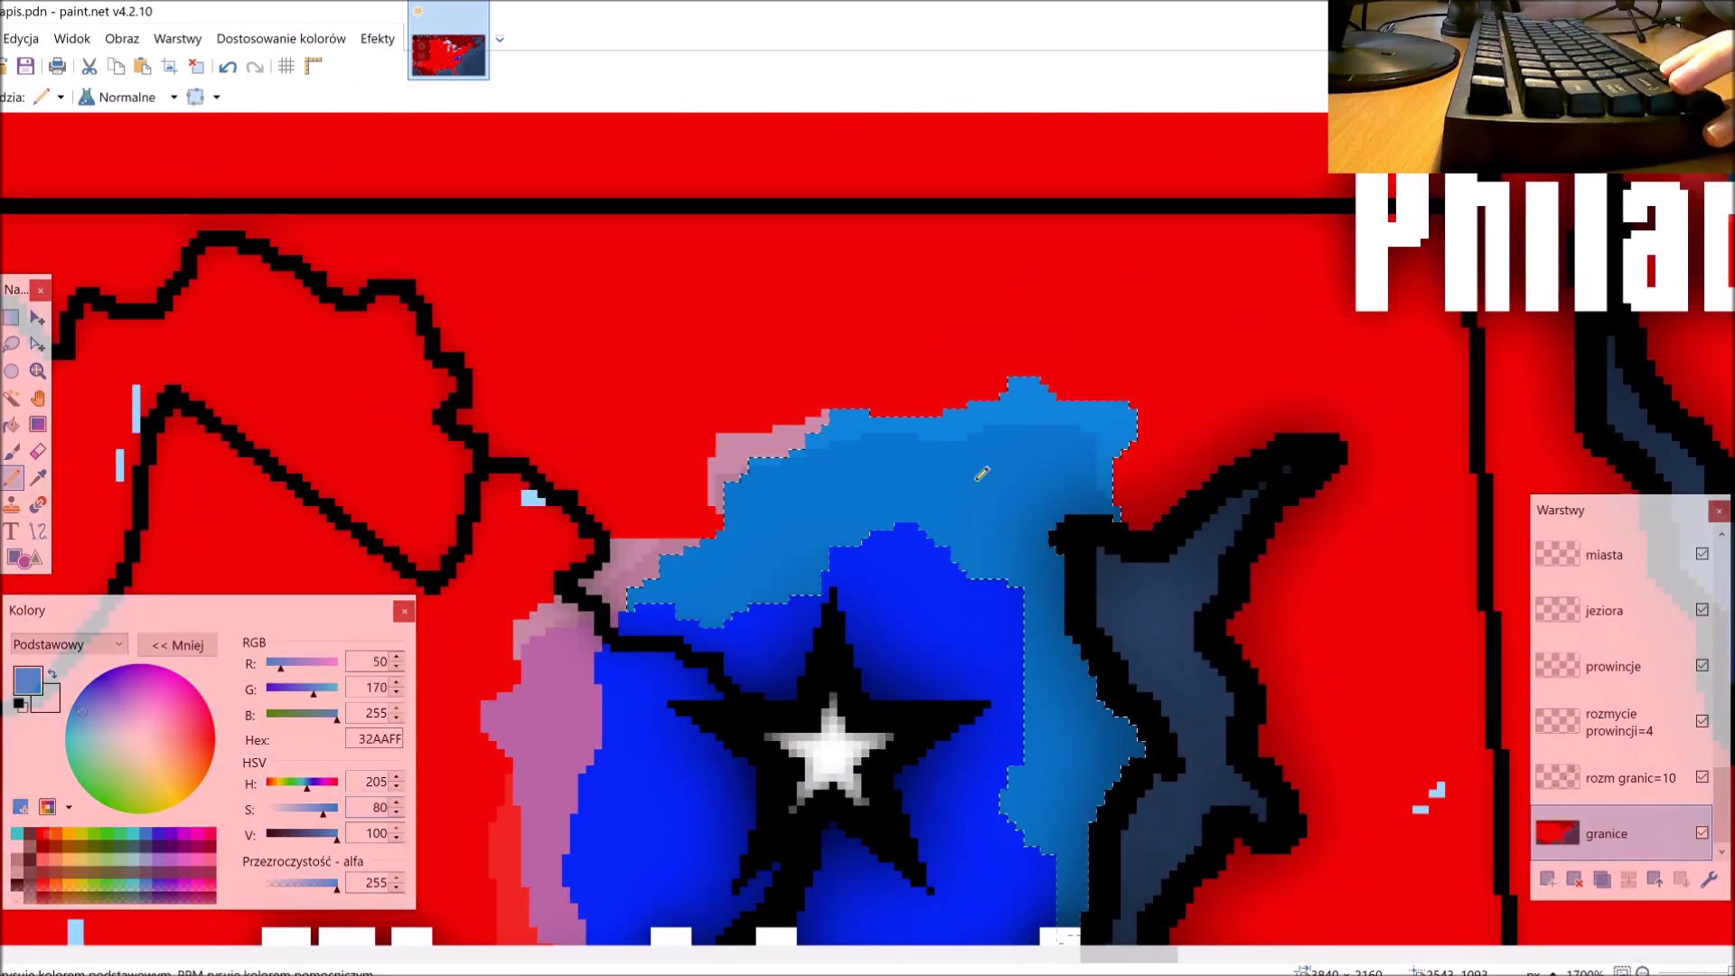
{"action": "scroll", "coordinate": [983, 474], "scroll_direction": "up", "scroll_amount": 3}
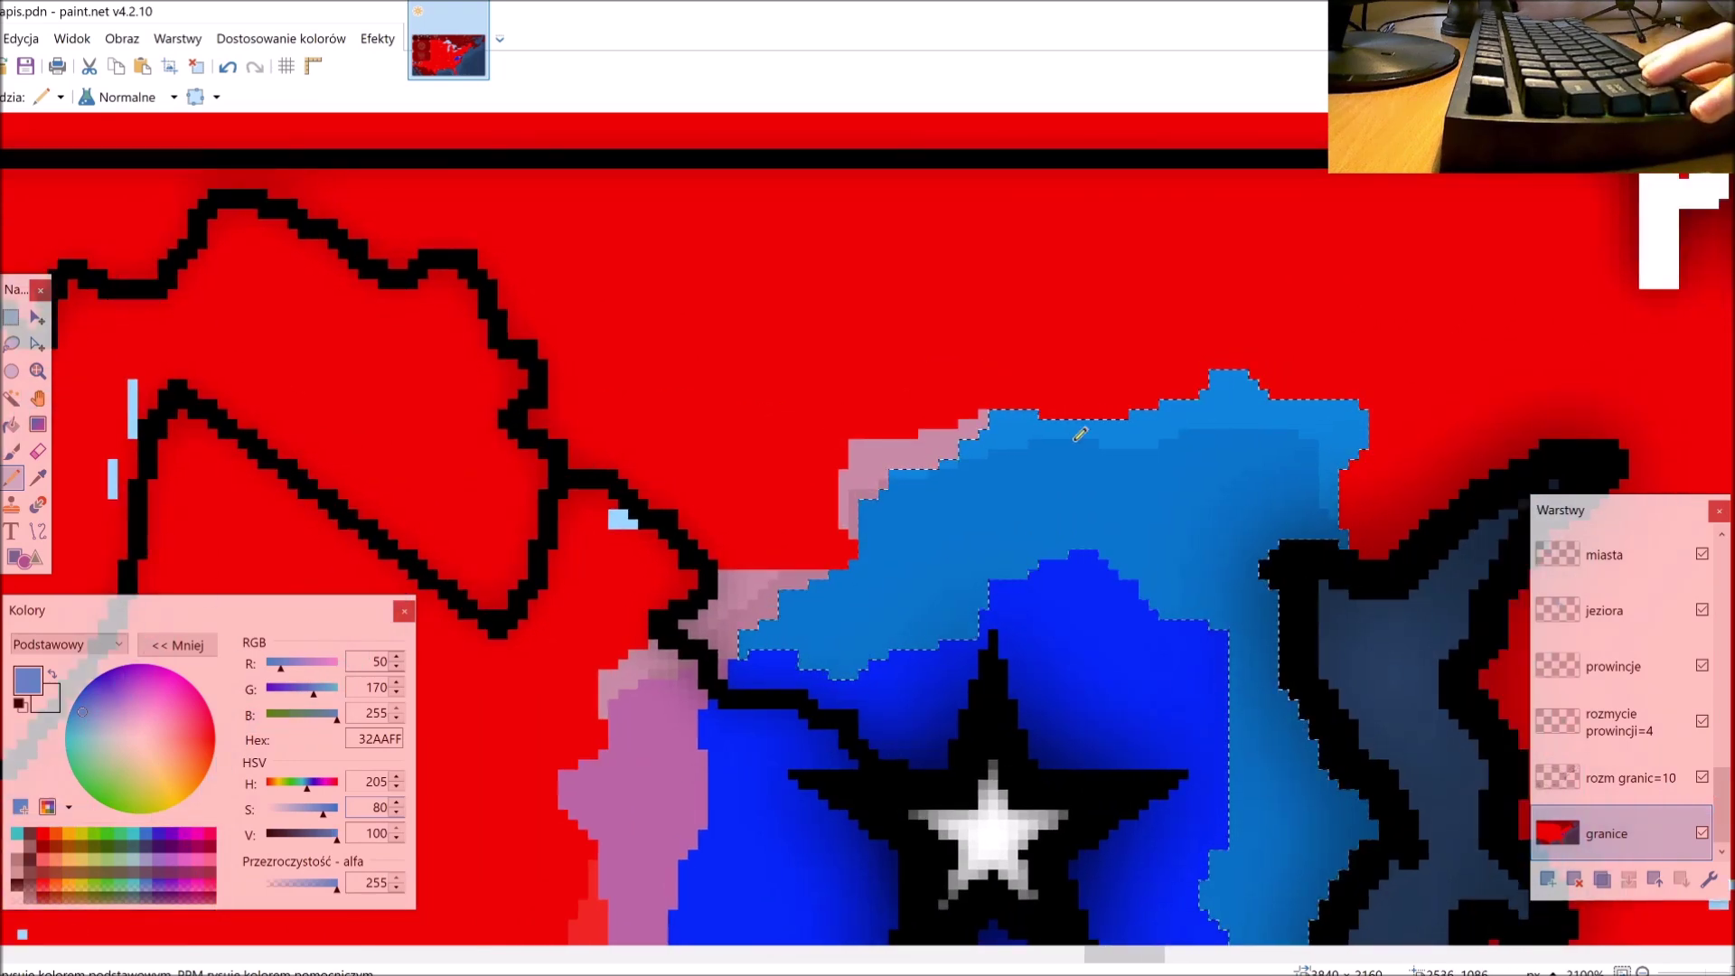
{"action": "scroll", "coordinate": [1080, 434], "scroll_direction": "right", "scroll_amount": 2}
{"action": "scroll", "coordinate": [1036, 477], "scroll_direction": "up", "scroll_amount": 1}
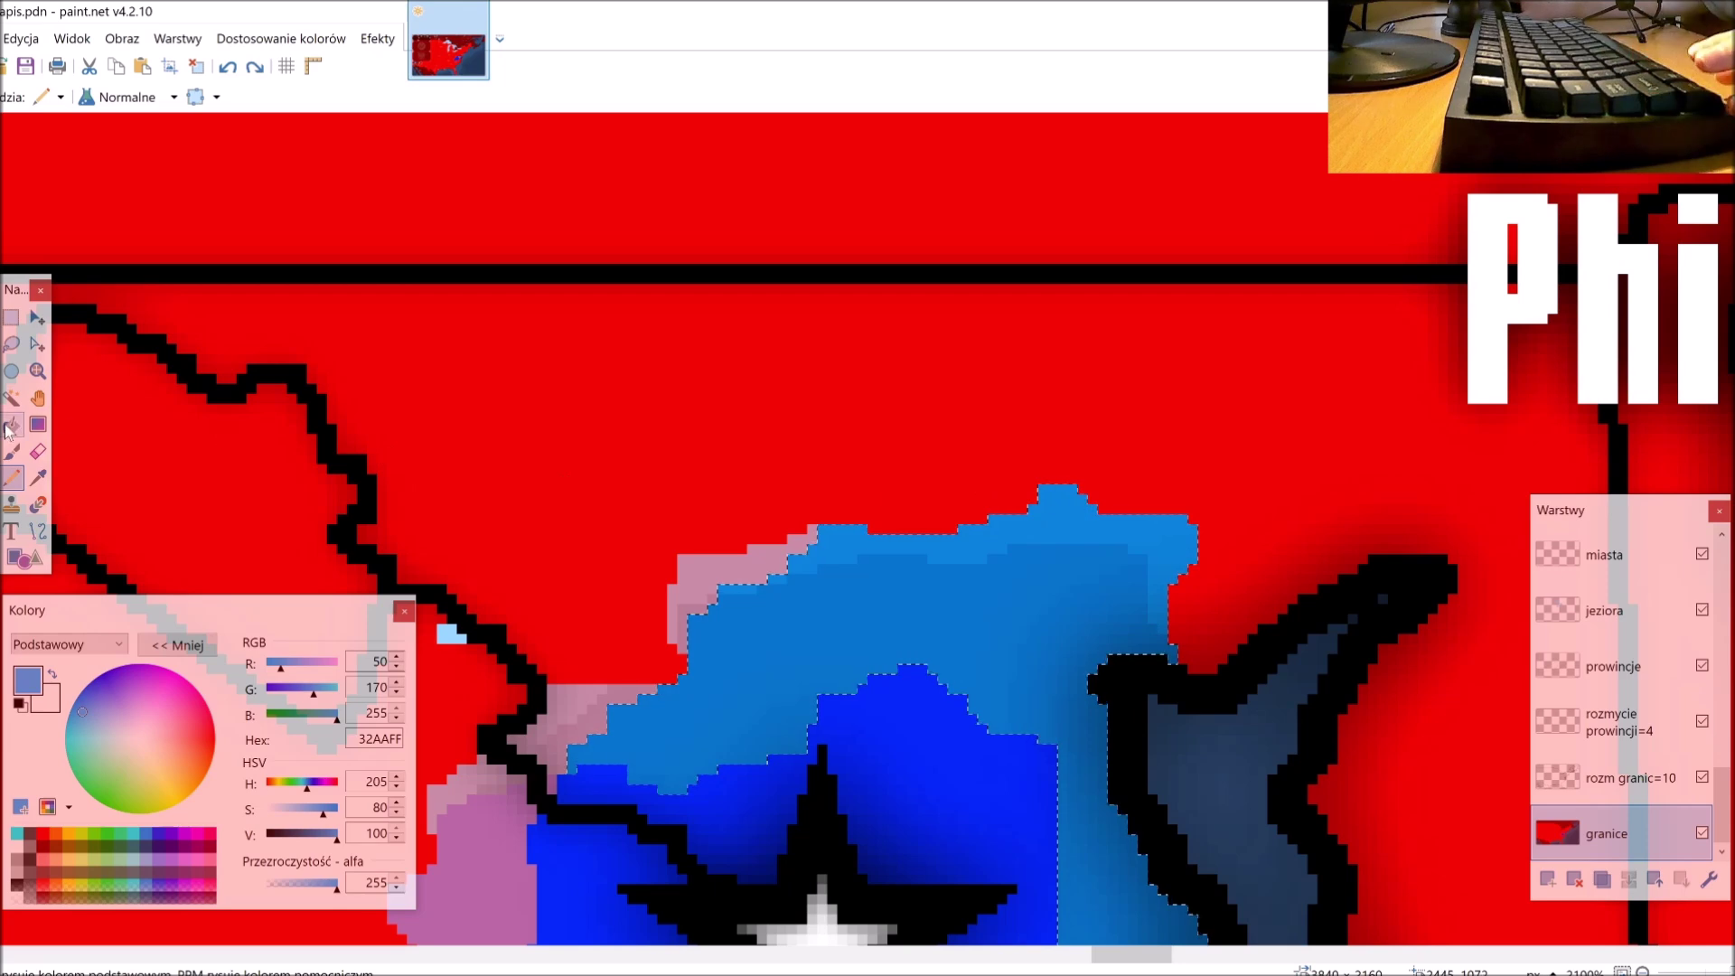
{"action": "key", "text": "s"}
{"action": "left_click", "coordinate": [871, 338]}
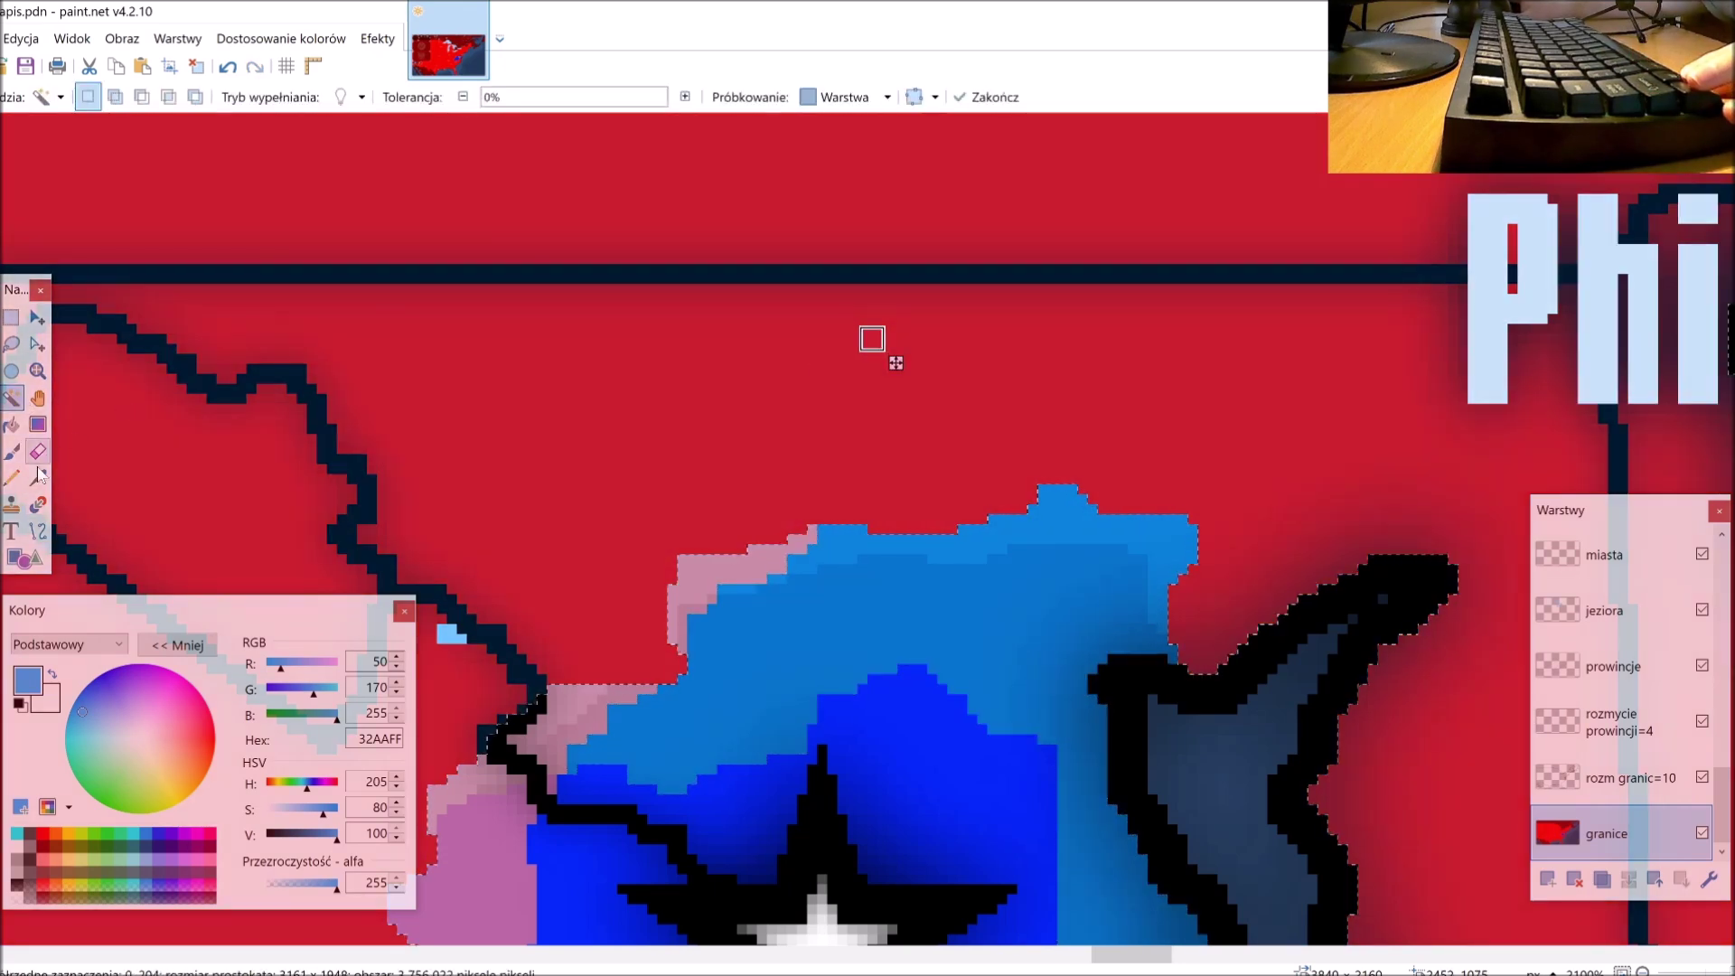
Step: Pencil a light blue outline just beyond the northern edge of Washington's blue pocket and fill the enclosed area with the same colour
{"action": "left_click", "coordinate": [12, 478]}
{"action": "scroll", "coordinate": [1121, 515], "scroll_direction": "up", "scroll_amount": 1}
{"action": "scroll", "coordinate": [1120, 515], "scroll_direction": "left", "scroll_amount": 1}
{"action": "left_click", "coordinate": [1029, 619]}
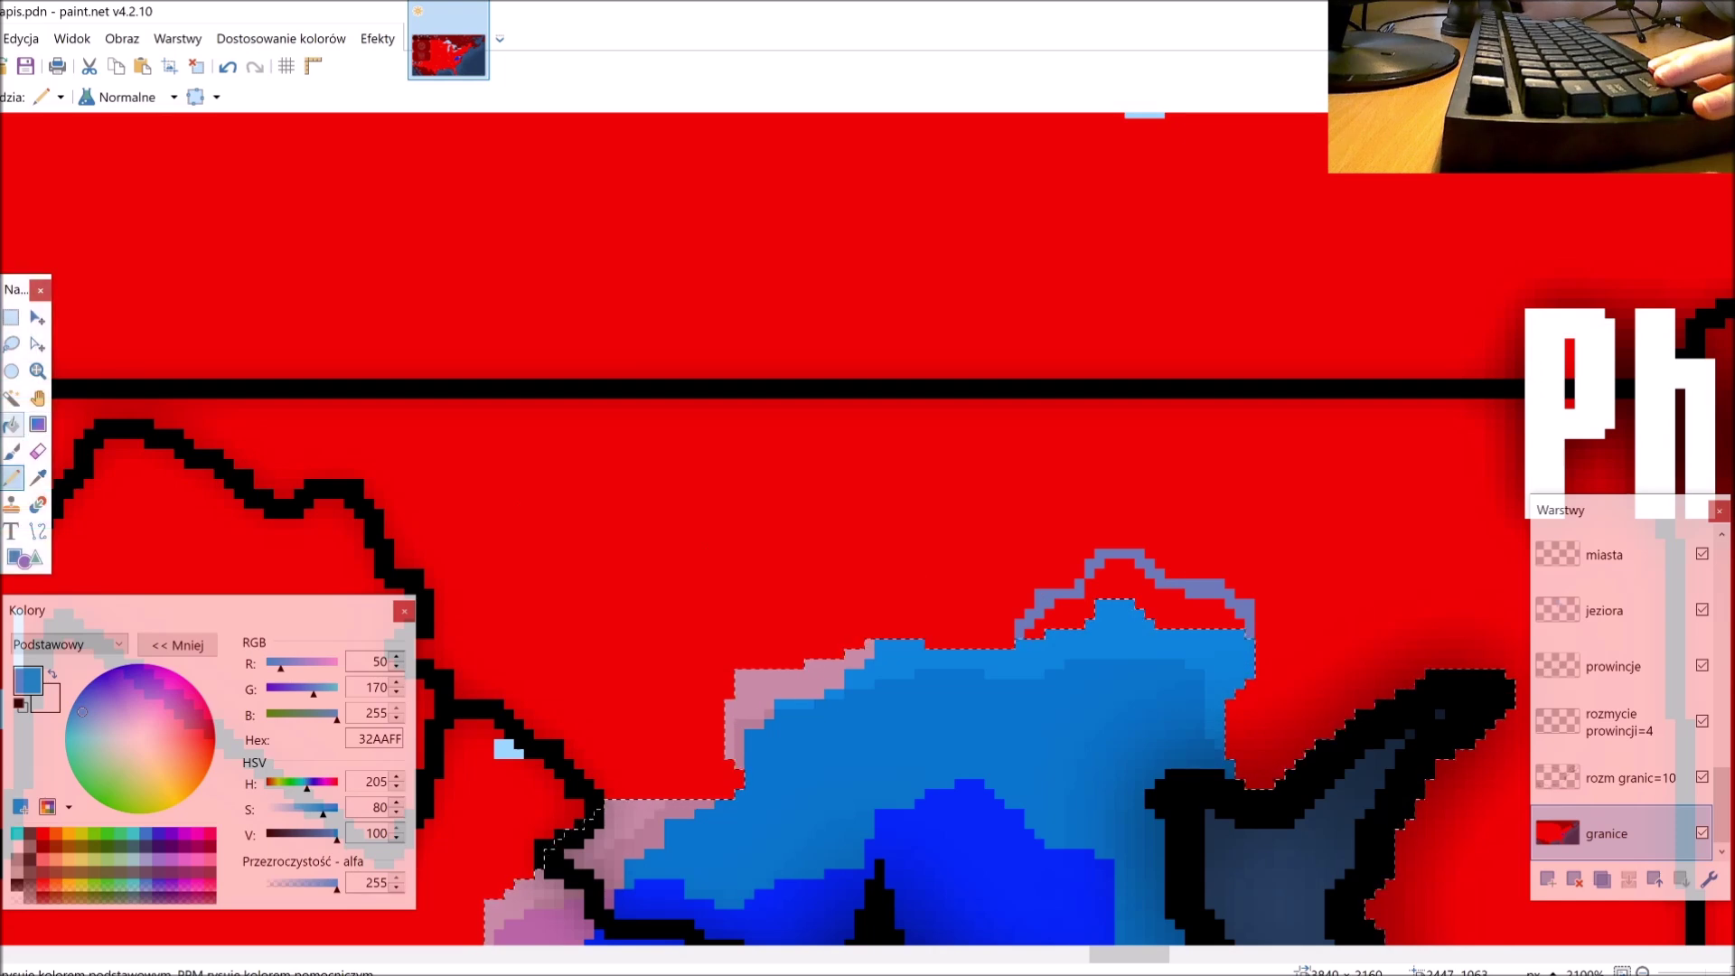
{"action": "key", "text": "f"}
{"action": "left_click", "coordinate": [1125, 564]}
{"action": "scroll", "coordinate": [1129, 561], "scroll_direction": "down", "scroll_amount": 1}
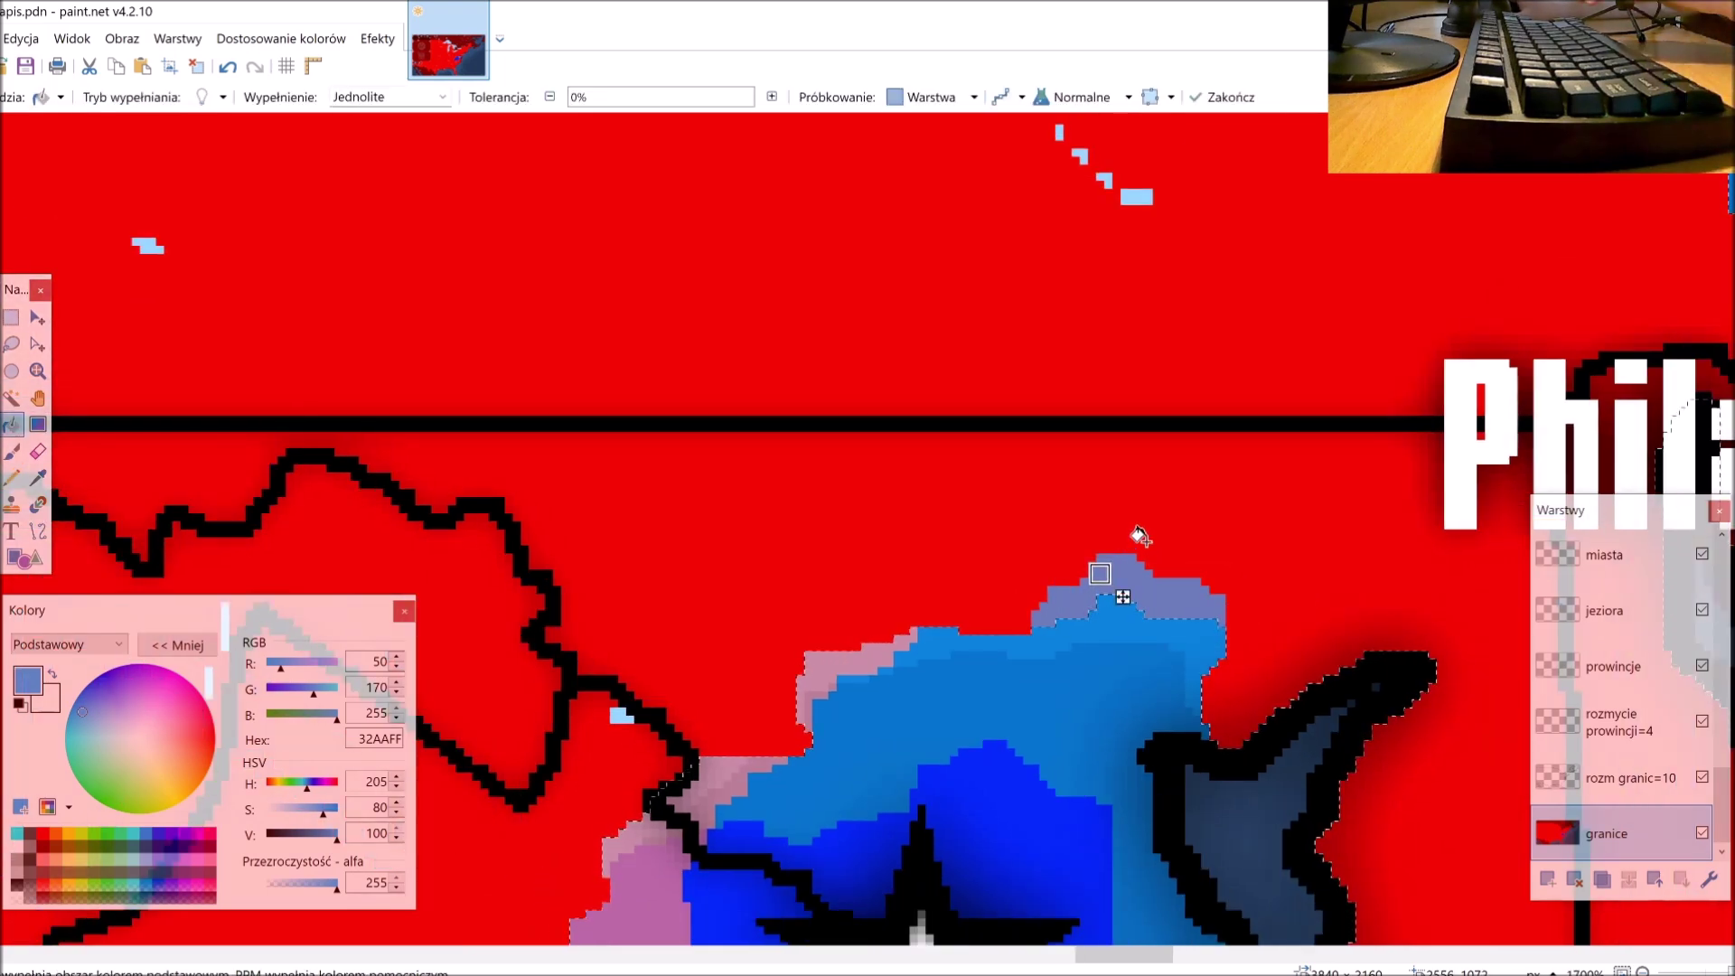
Step: Examine the redrawn borders around Washington and the large blue territory with and without the Warstwa 24 reference layer
{"action": "scroll", "coordinate": [1141, 536], "scroll_direction": "down", "scroll_amount": 2}
{"action": "scroll", "coordinate": [1140, 535], "scroll_direction": "right", "scroll_amount": 2}
{"action": "scroll", "coordinate": [1636, 575], "scroll_direction": "up", "scroll_amount": 6}
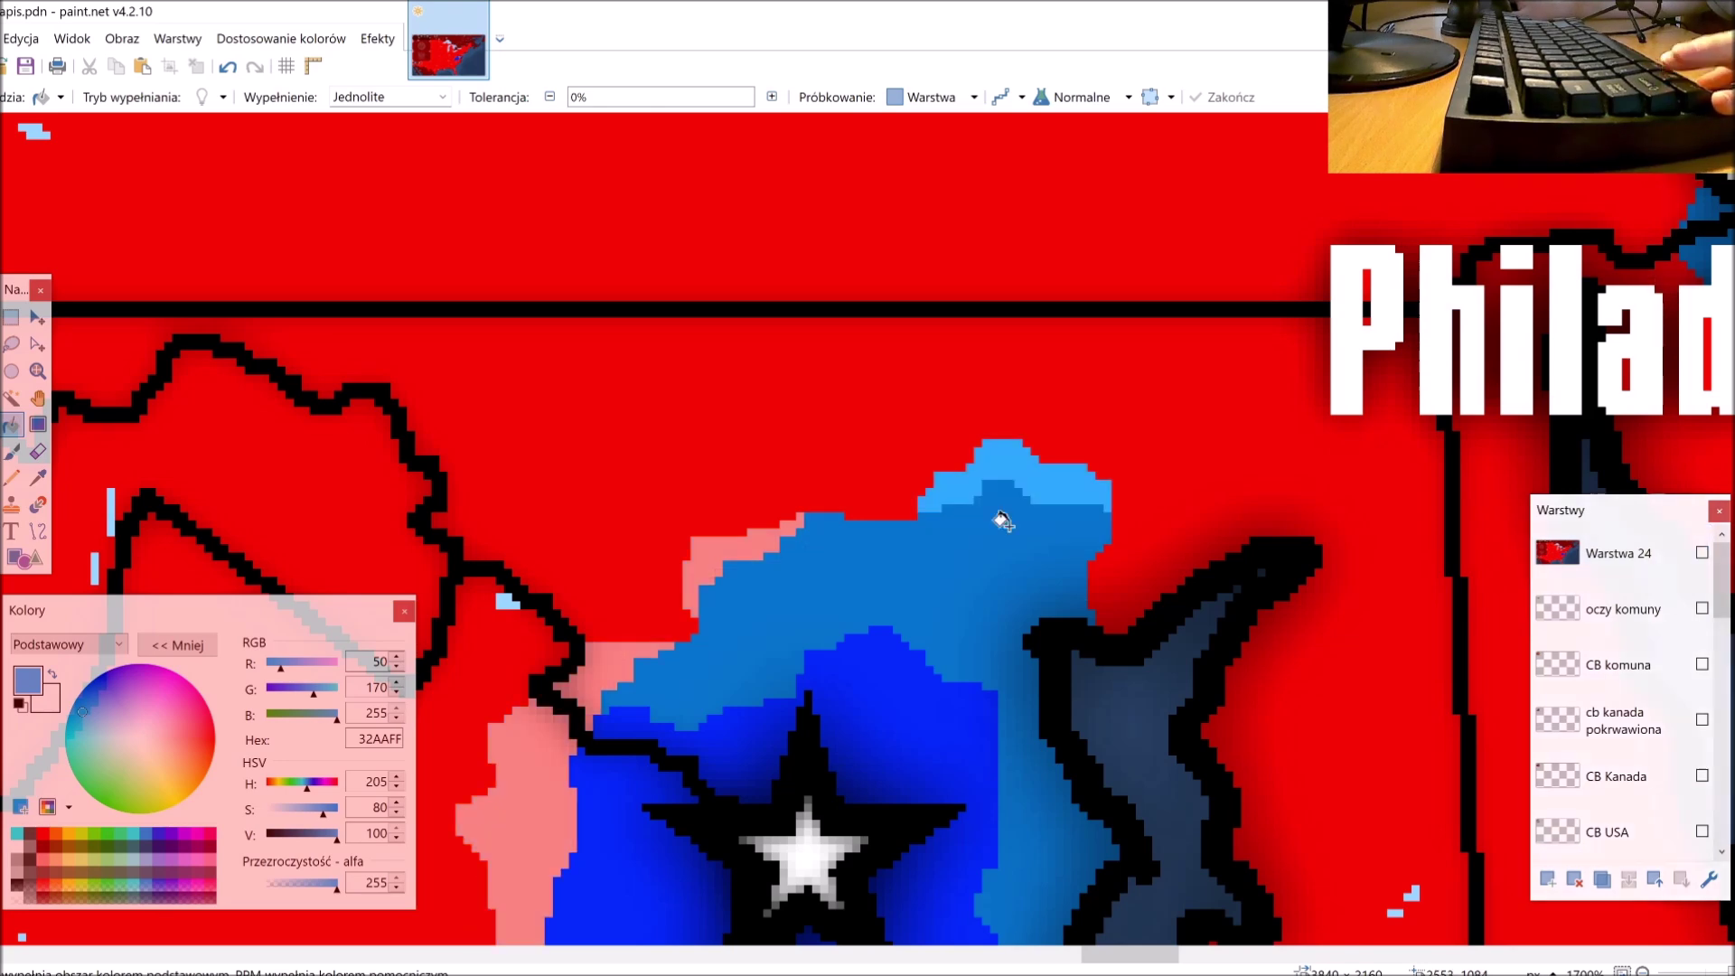
{"action": "scroll", "coordinate": [1003, 521], "scroll_direction": "down", "scroll_amount": 6}
{"action": "scroll", "coordinate": [1003, 522], "scroll_direction": "down", "scroll_amount": 3}
{"action": "scroll", "coordinate": [1003, 521], "scroll_direction": "left", "scroll_amount": 3}
{"action": "scroll", "coordinate": [1004, 522], "scroll_direction": "down", "scroll_amount": 3}
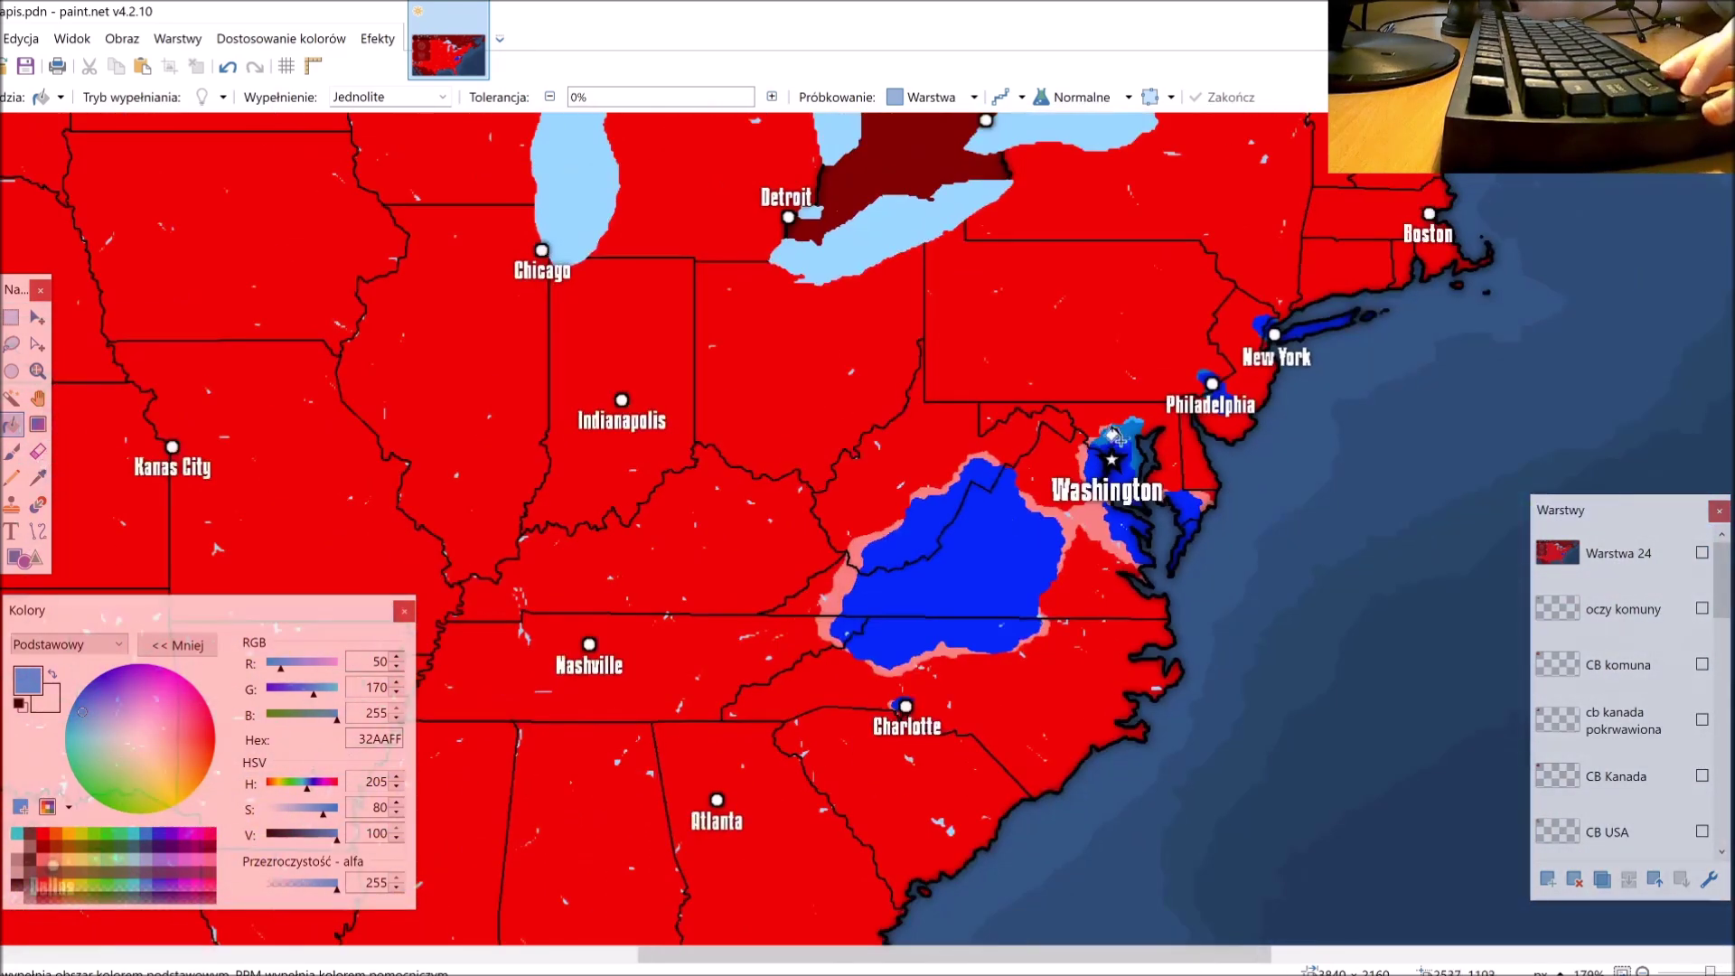
{"action": "scroll", "coordinate": [1203, 280], "scroll_direction": "up", "scroll_amount": 4}
{"action": "scroll", "coordinate": [1215, 616], "scroll_direction": "up", "scroll_amount": 1}
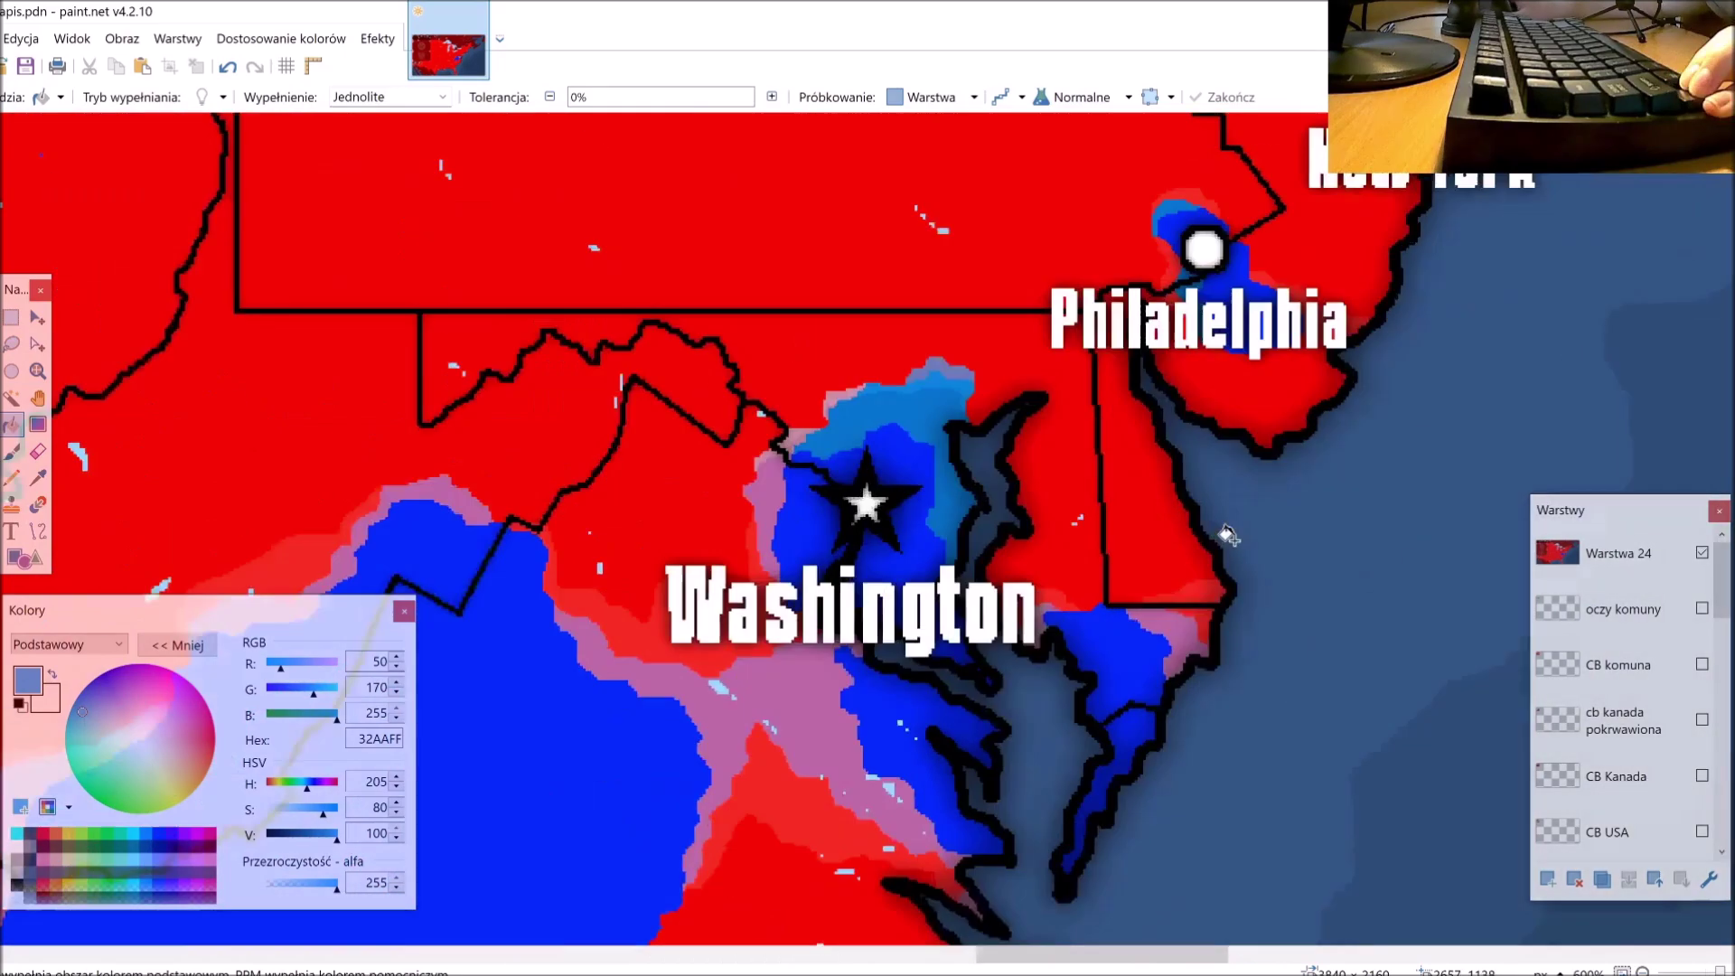
Step: Select the blue area around Philadelphia on the granice layer and pencil a light red border line inside its northwestern edge
{"action": "left_click", "coordinate": [12, 398]}
{"action": "scroll", "coordinate": [1174, 542], "scroll_direction": "up", "scroll_amount": 4}
{"action": "double_click", "coordinate": [1618, 553]}
{"action": "left_click", "coordinate": [879, 597]}
{"action": "scroll", "coordinate": [1174, 621], "scroll_direction": "up", "scroll_amount": 3}
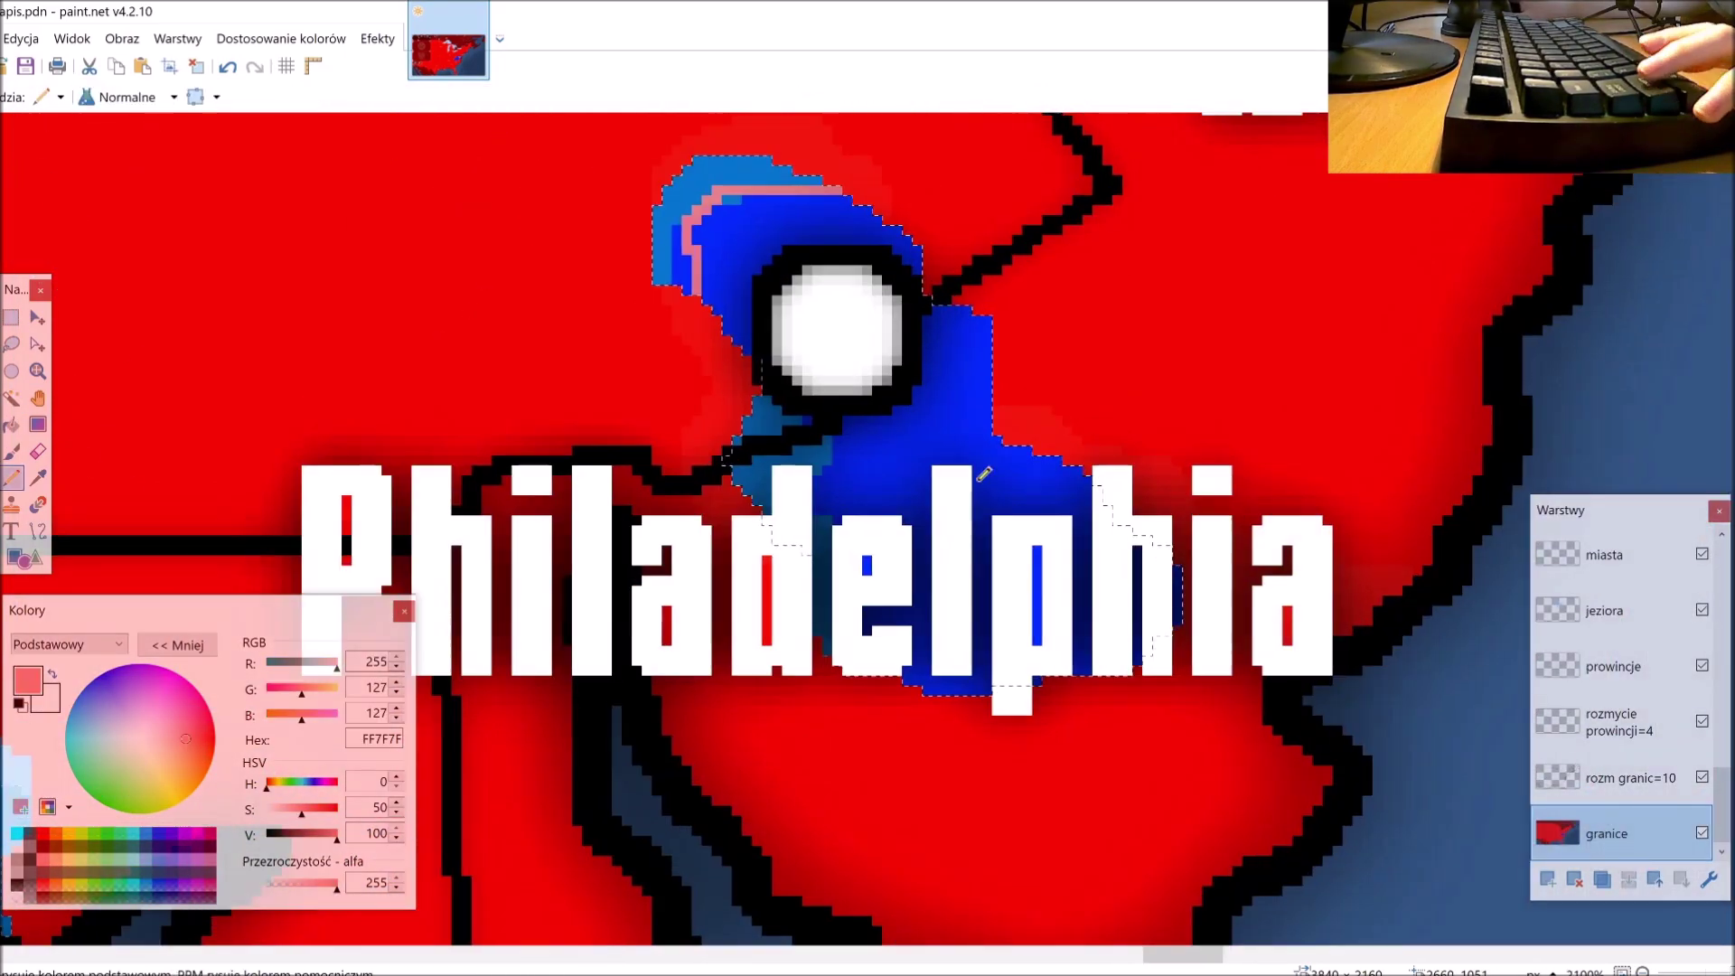
Step: Pencil light red lines inside the southern and eastern edges of Philadelphia's blue area and fill the cut-off strips light red
{"action": "scroll", "coordinate": [1085, 542], "scroll_direction": "left", "scroll_amount": 3}
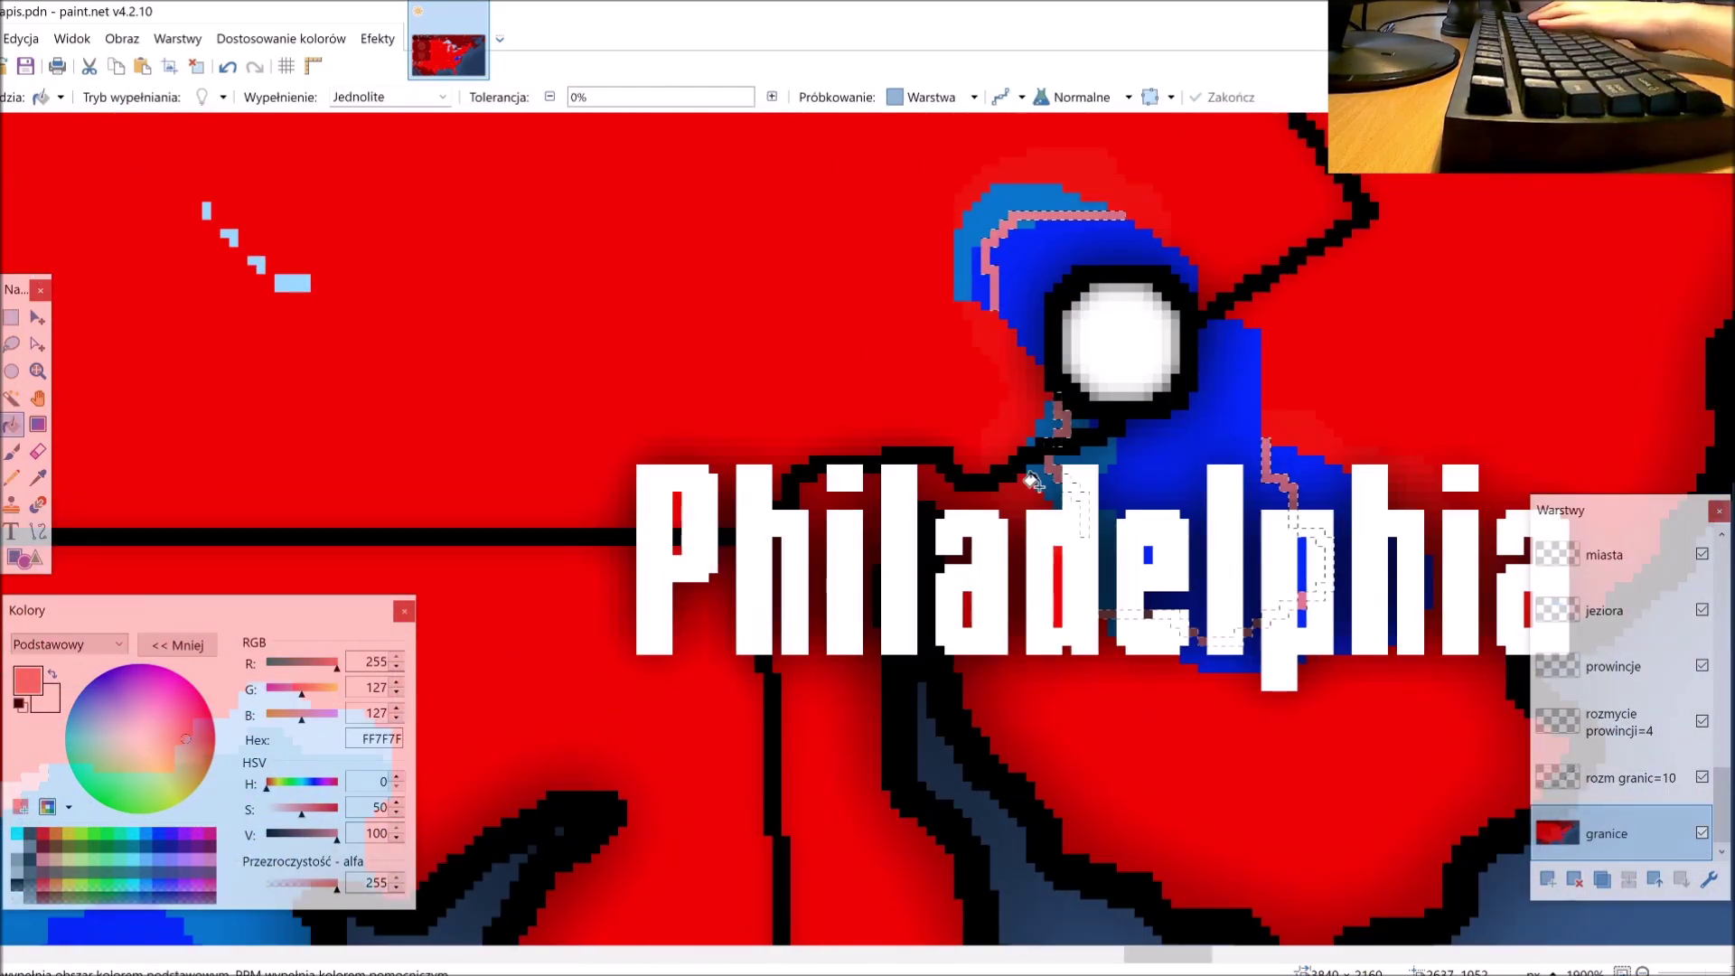
{"action": "scroll", "coordinate": [1084, 542], "scroll_direction": "up", "scroll_amount": 3}
{"action": "scroll", "coordinate": [1331, 516], "scroll_direction": "down", "scroll_amount": 3}
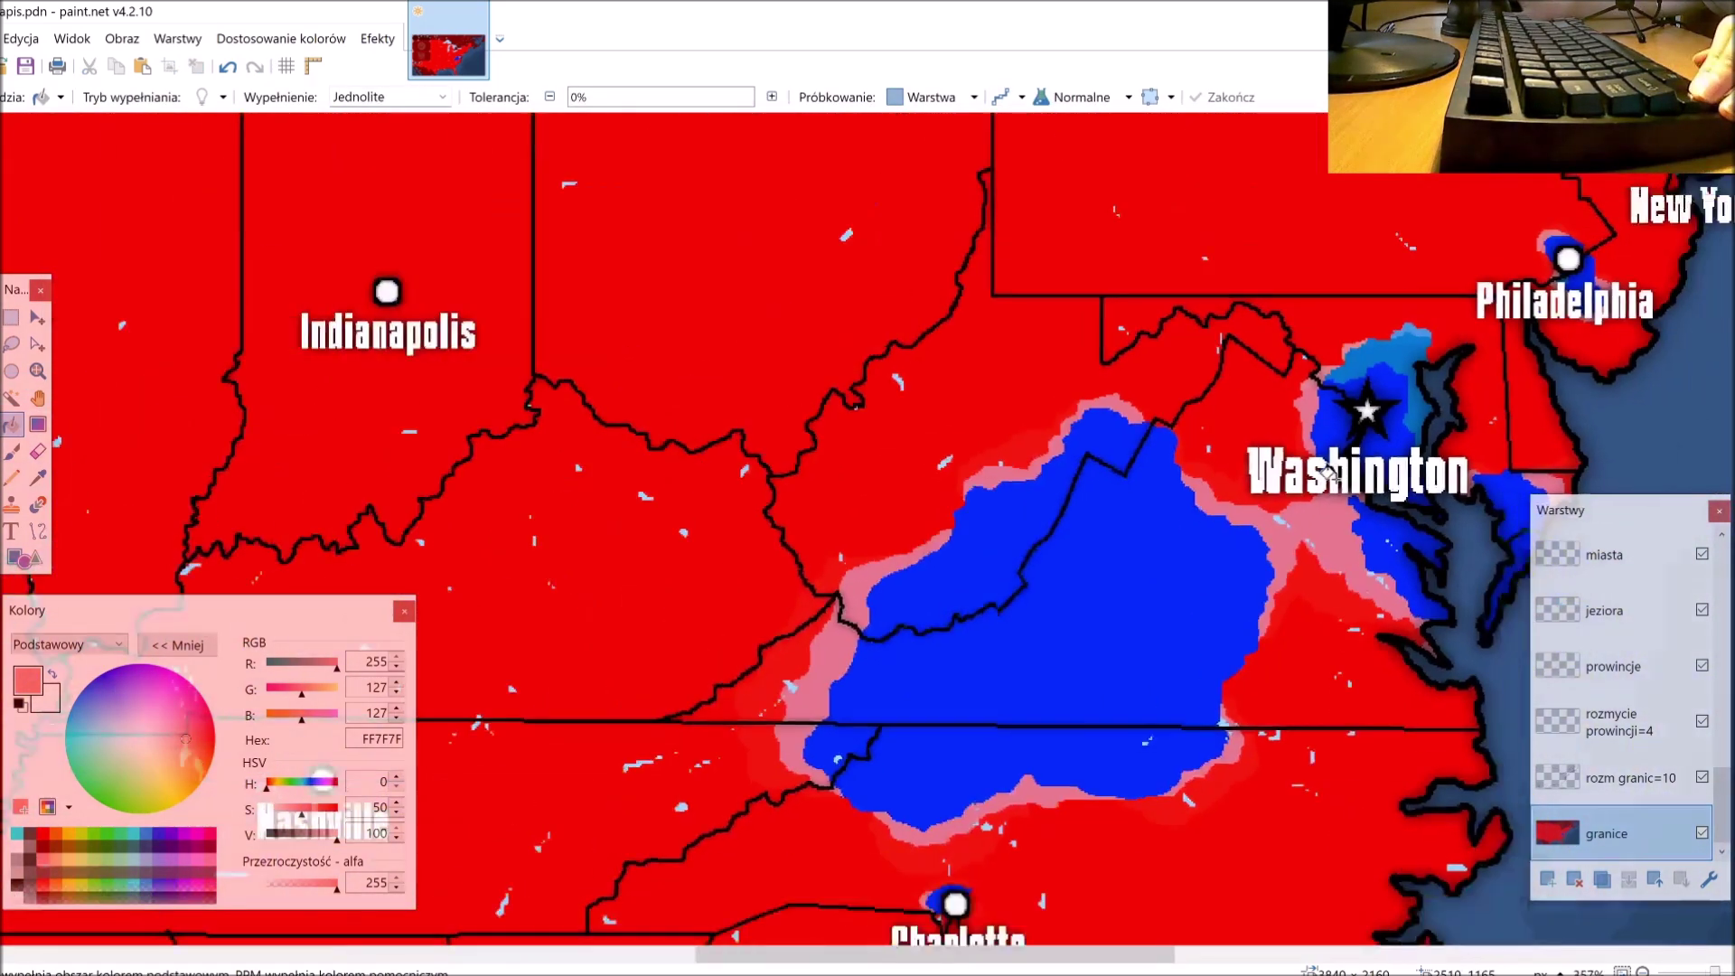
Step: Delete the Warstwa 24 reference layer
{"action": "scroll", "coordinate": [1329, 474], "scroll_direction": "down", "scroll_amount": 5, "text": "ctrl"}
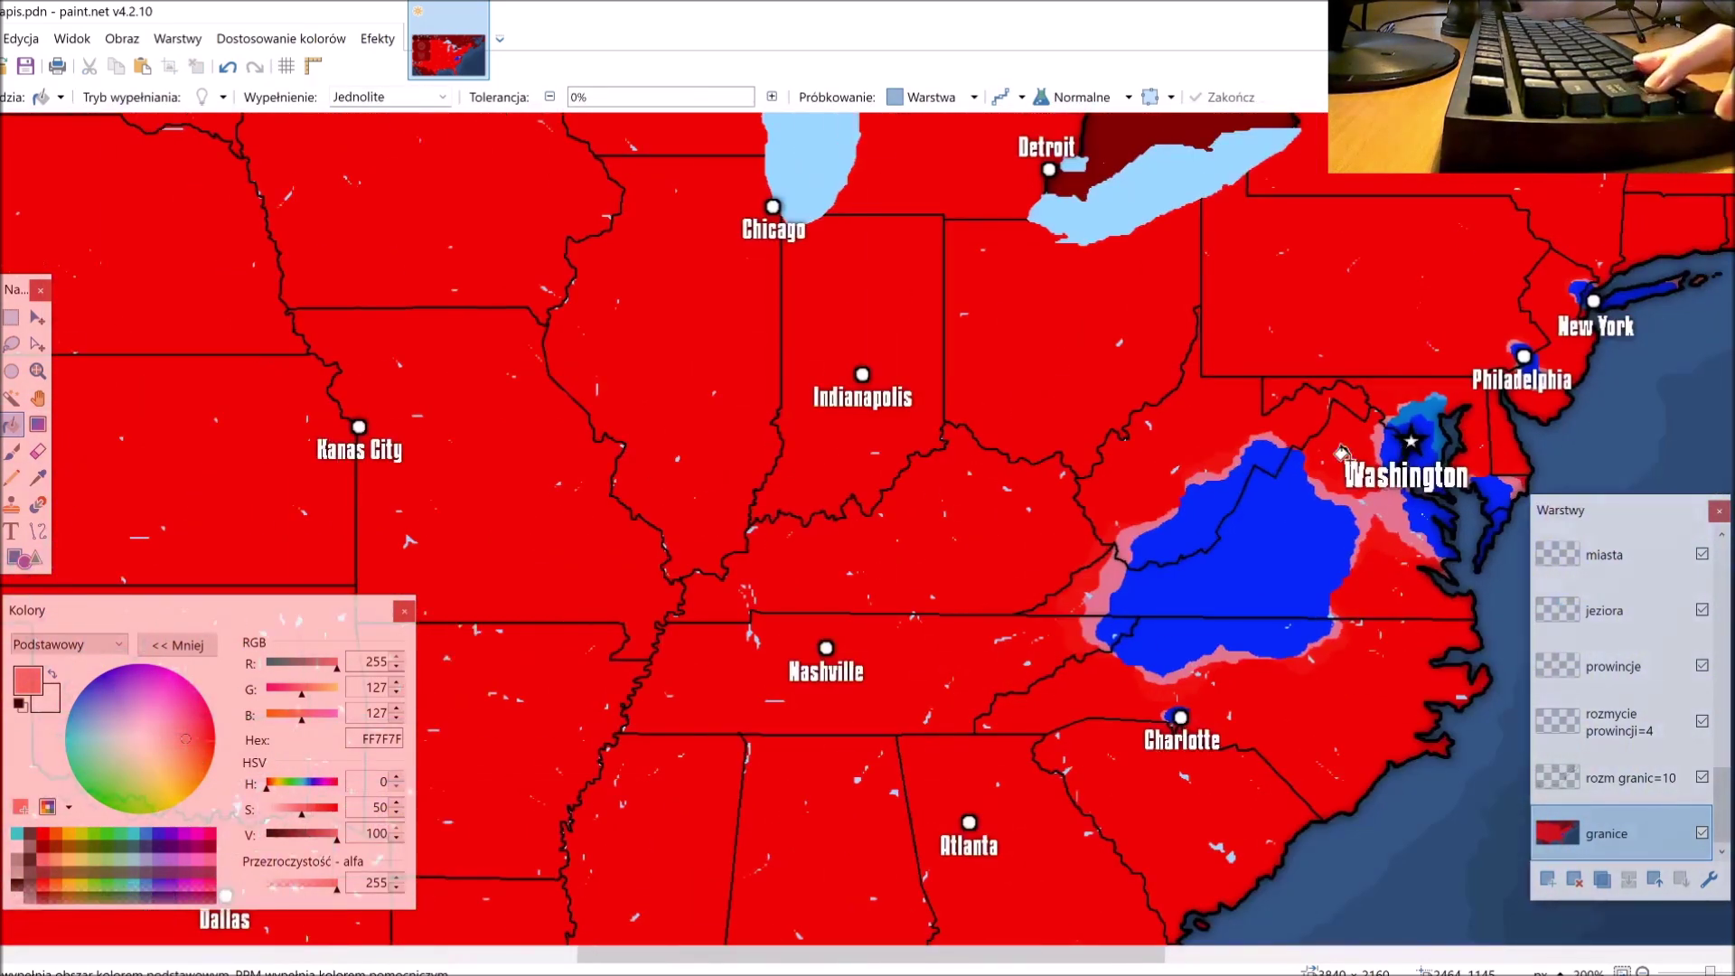
{"action": "scroll", "coordinate": [1215, 477], "scroll_direction": "up", "scroll_amount": 2, "text": "ctrl"}
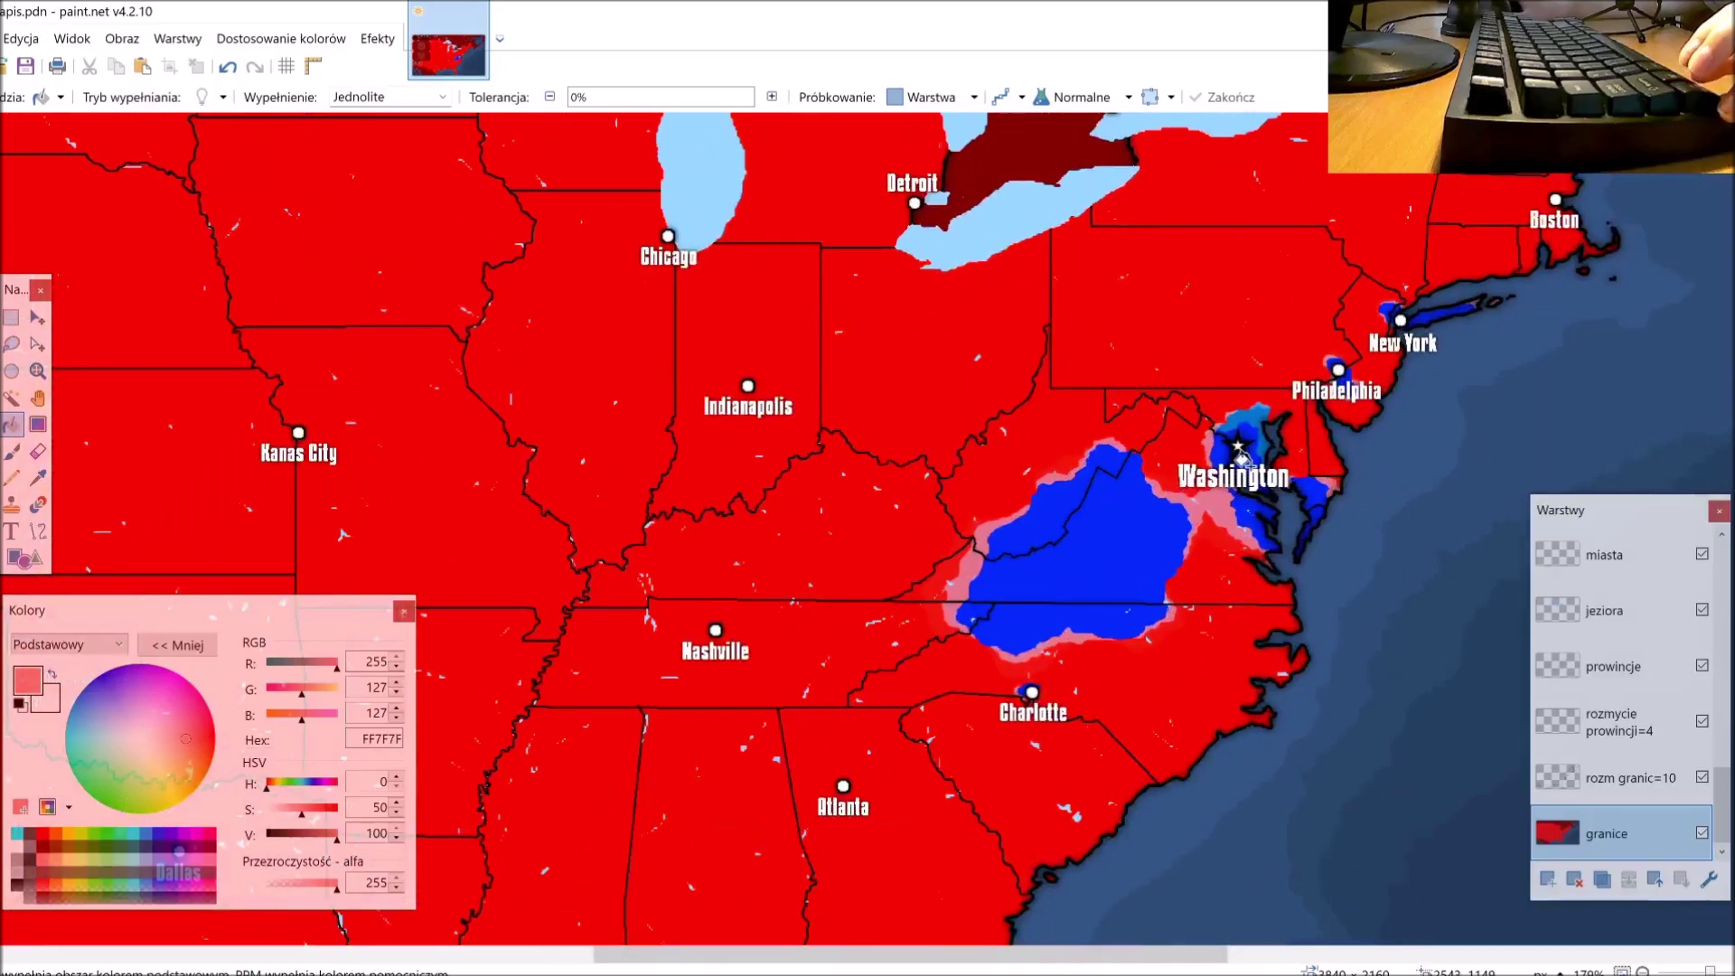
{"action": "scroll", "coordinate": [1207, 475], "scroll_direction": "up", "scroll_amount": 5, "text": "ctrl"}
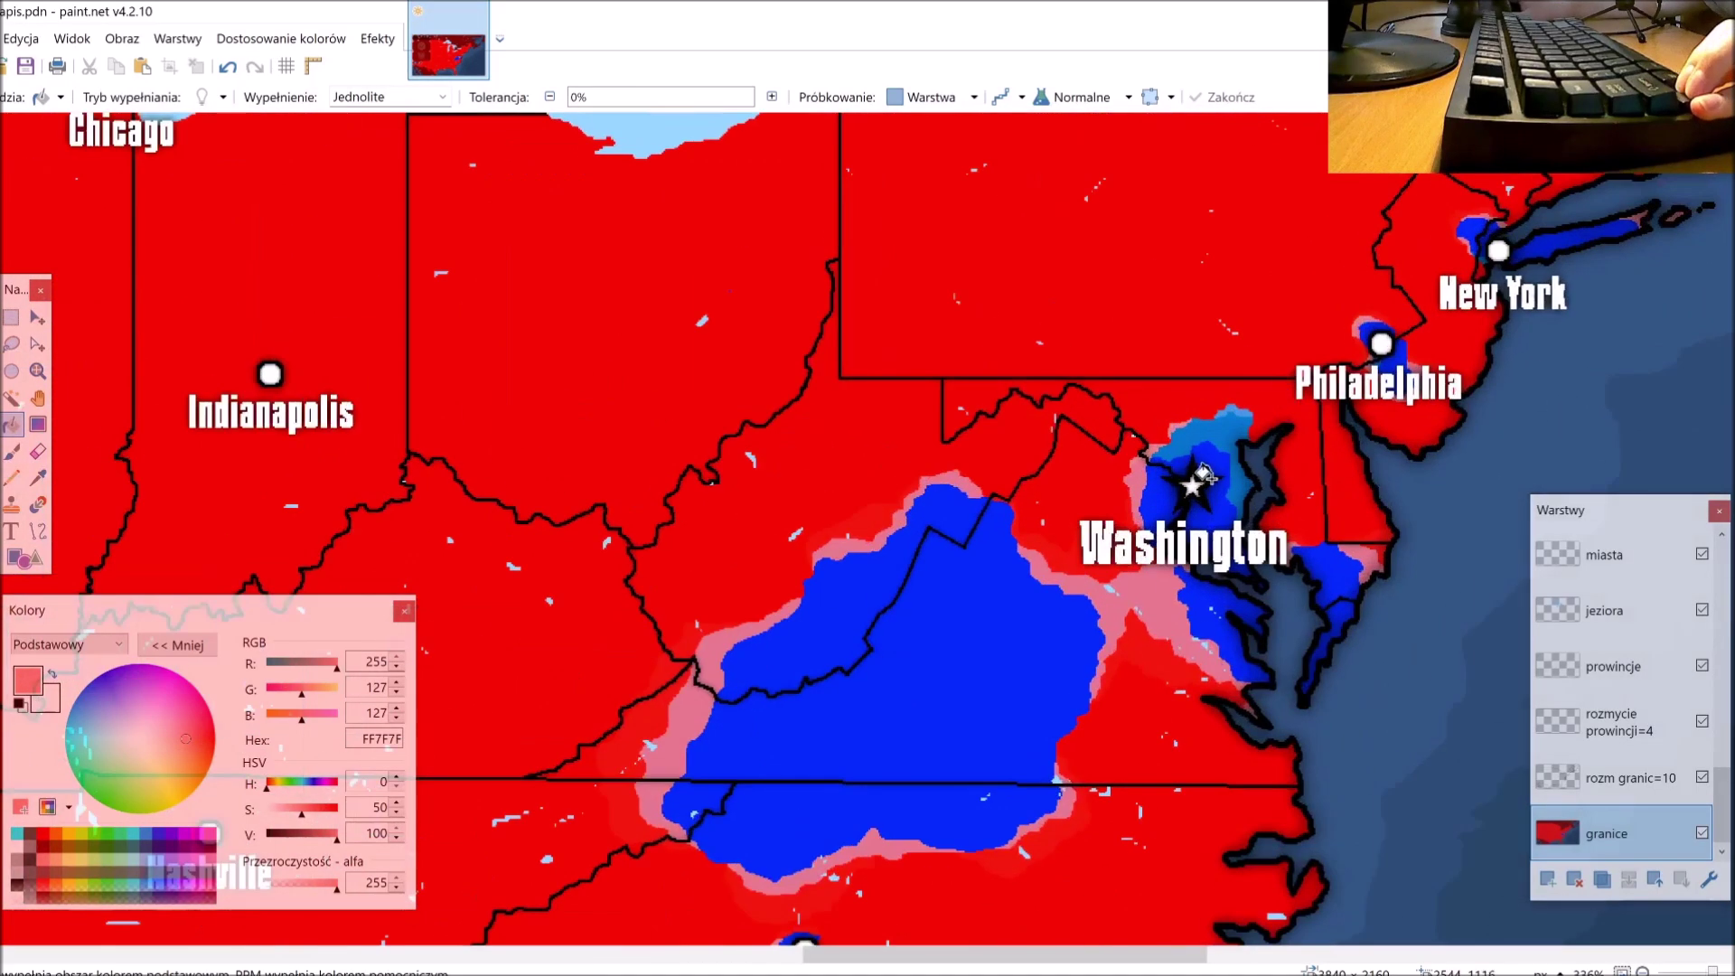
{"action": "scroll", "coordinate": [1572, 555], "scroll_direction": "up", "scroll_amount": 10}
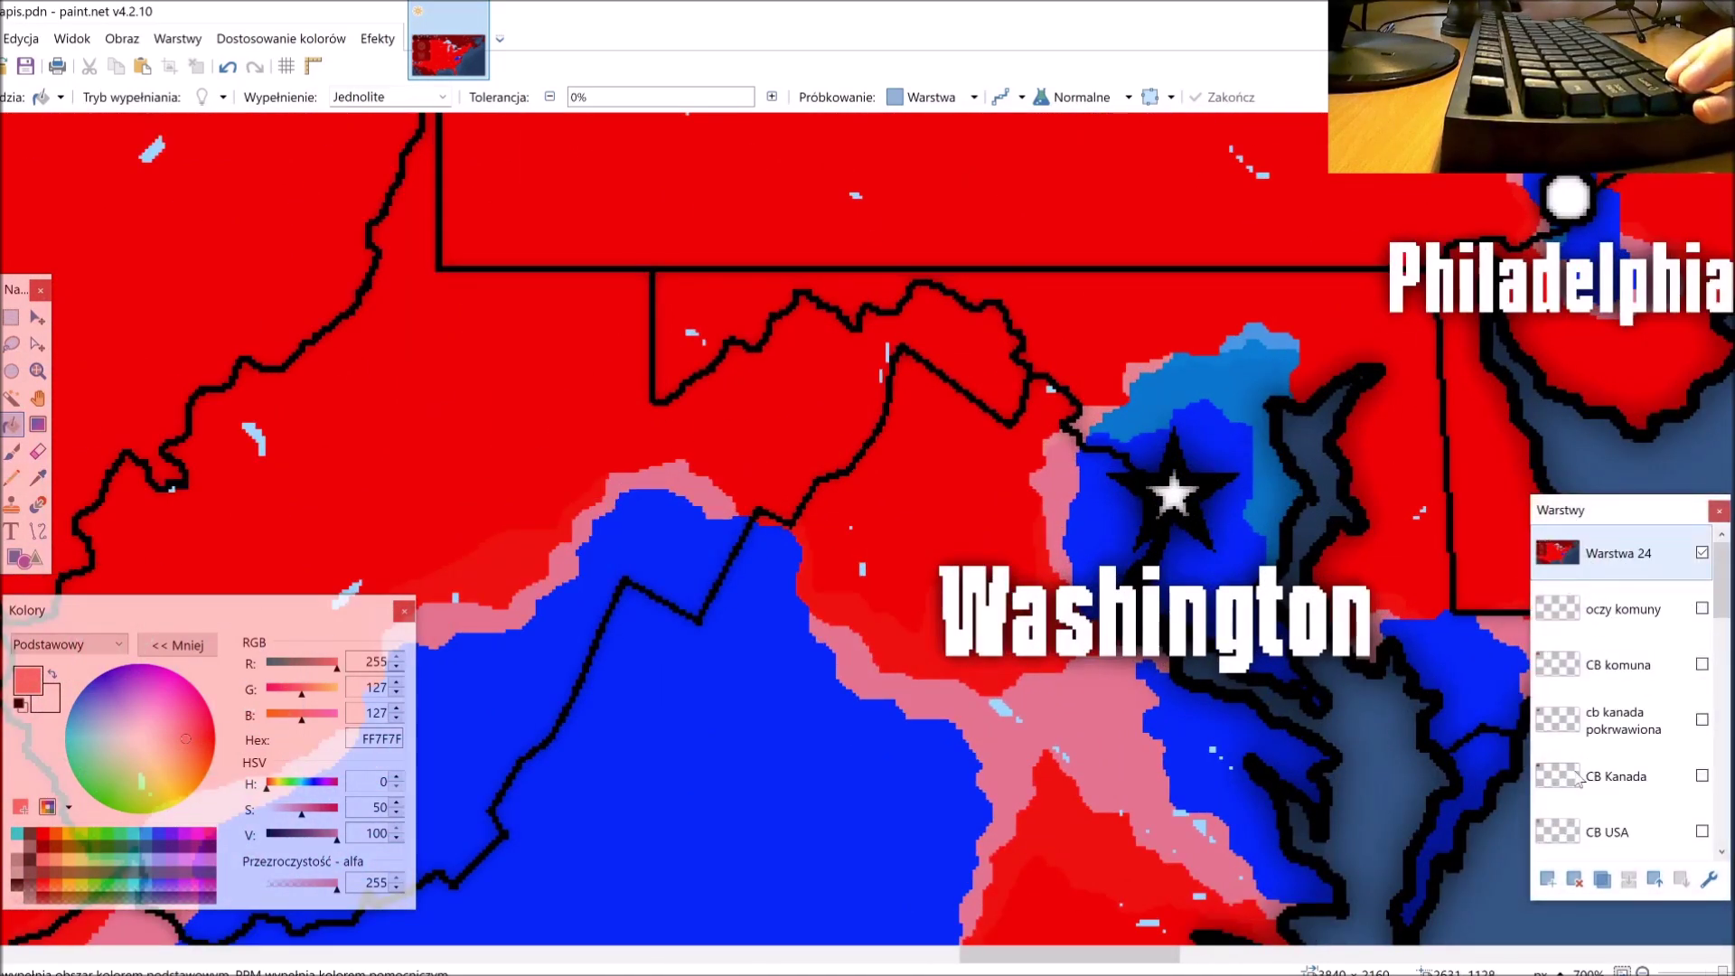
{"action": "left_click", "coordinate": [1574, 878]}
{"action": "scroll", "coordinate": [1184, 436], "scroll_direction": "down", "scroll_amount": 5, "text": "ctrl"}
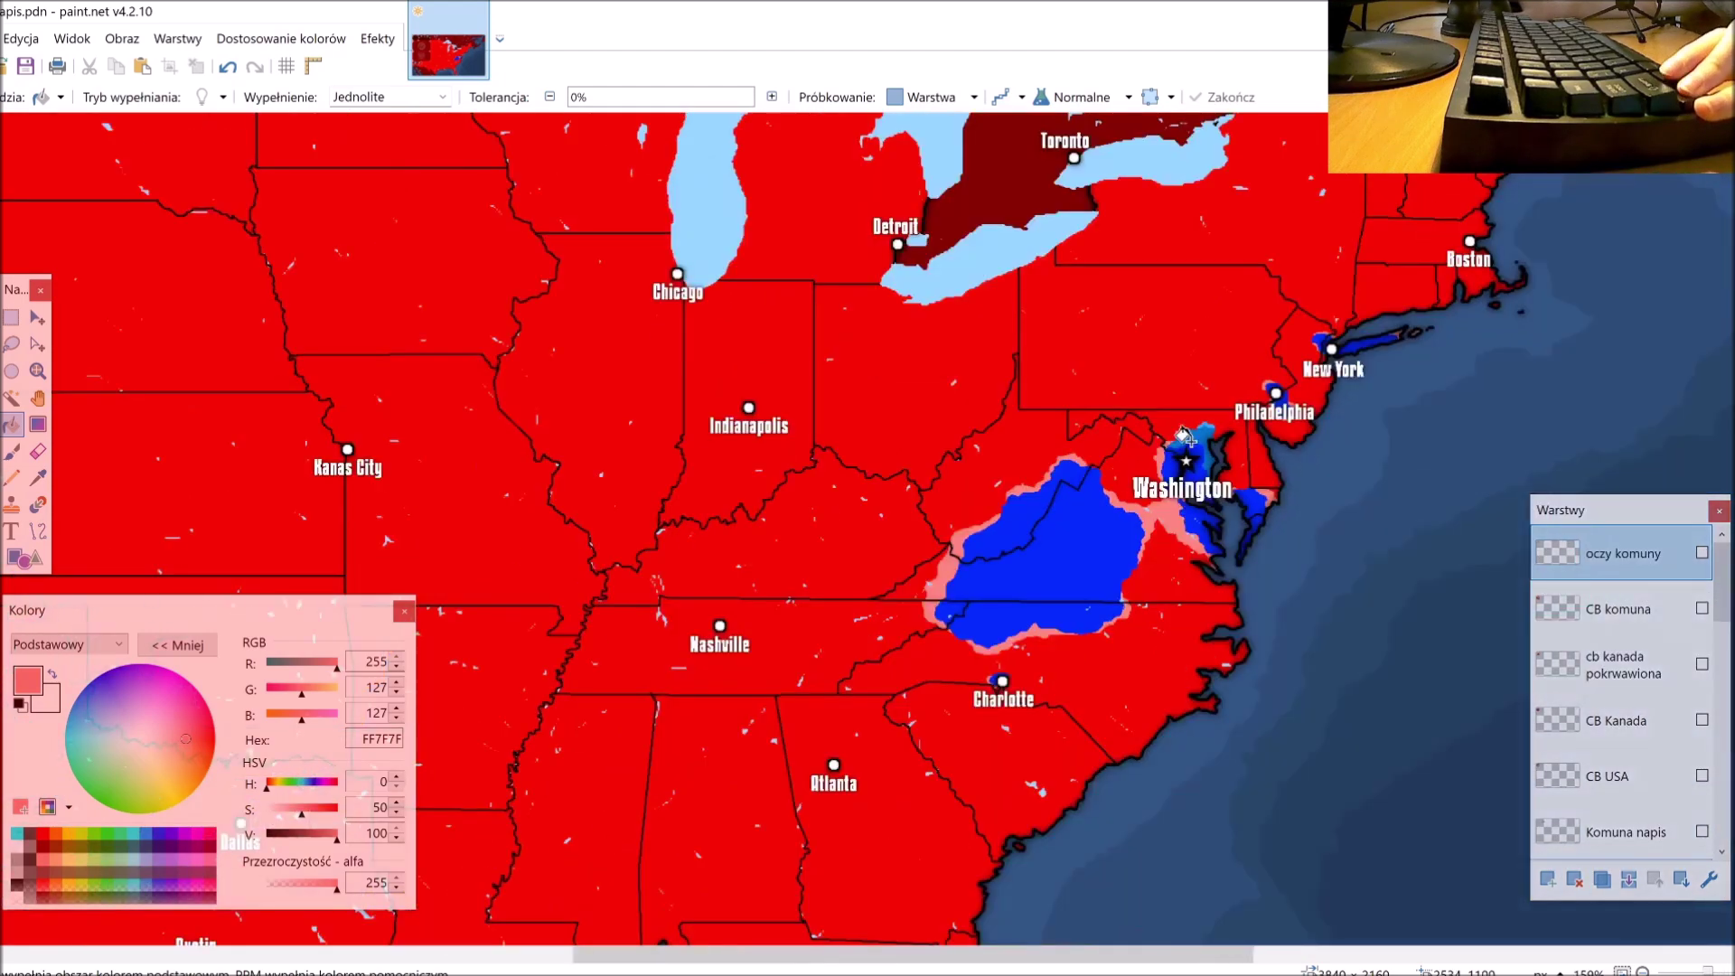
Step: Add a new layer directly above the DATA kenian cofie 55 layer and ready the Text tool with yellow FFD800
{"action": "scroll", "coordinate": [1184, 437], "scroll_direction": "down", "scroll_amount": 4, "text": "ctrl"}
{"action": "scroll", "coordinate": [1175, 466], "scroll_direction": "up", "scroll_amount": 4, "text": "ctrl"}
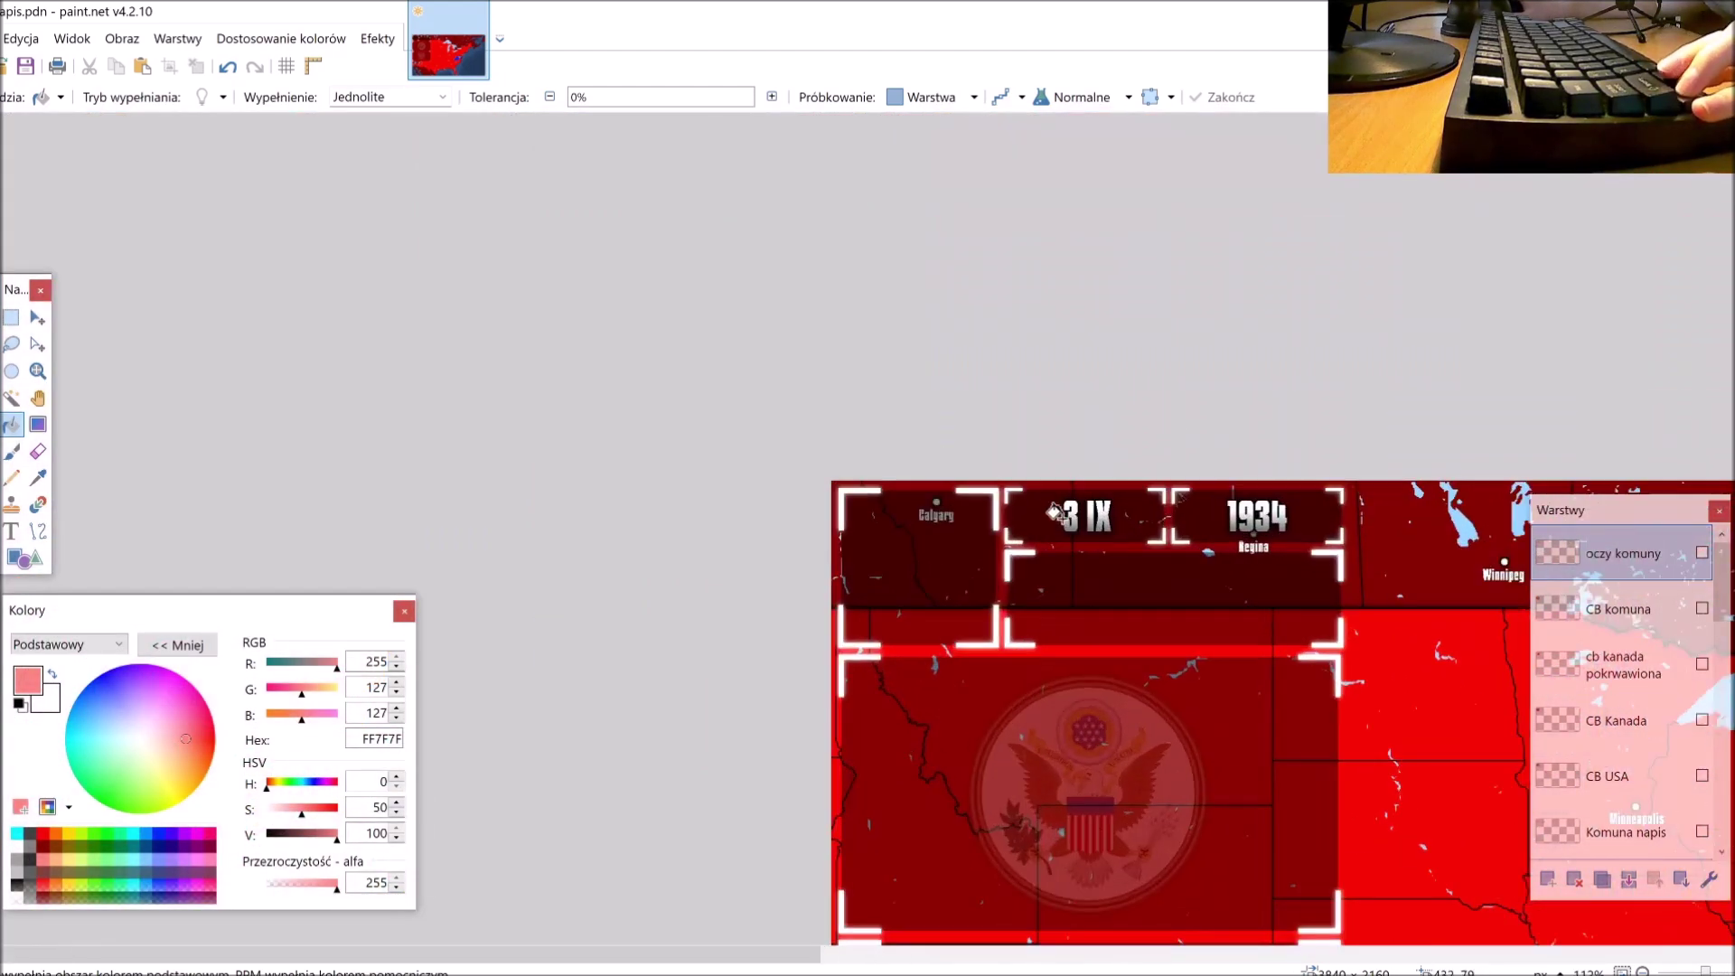
{"action": "scroll", "coordinate": [1057, 517], "scroll_direction": "up", "scroll_amount": 6, "text": "ctrl"}
{"action": "scroll", "coordinate": [1607, 696], "scroll_direction": "down", "scroll_amount": 5}
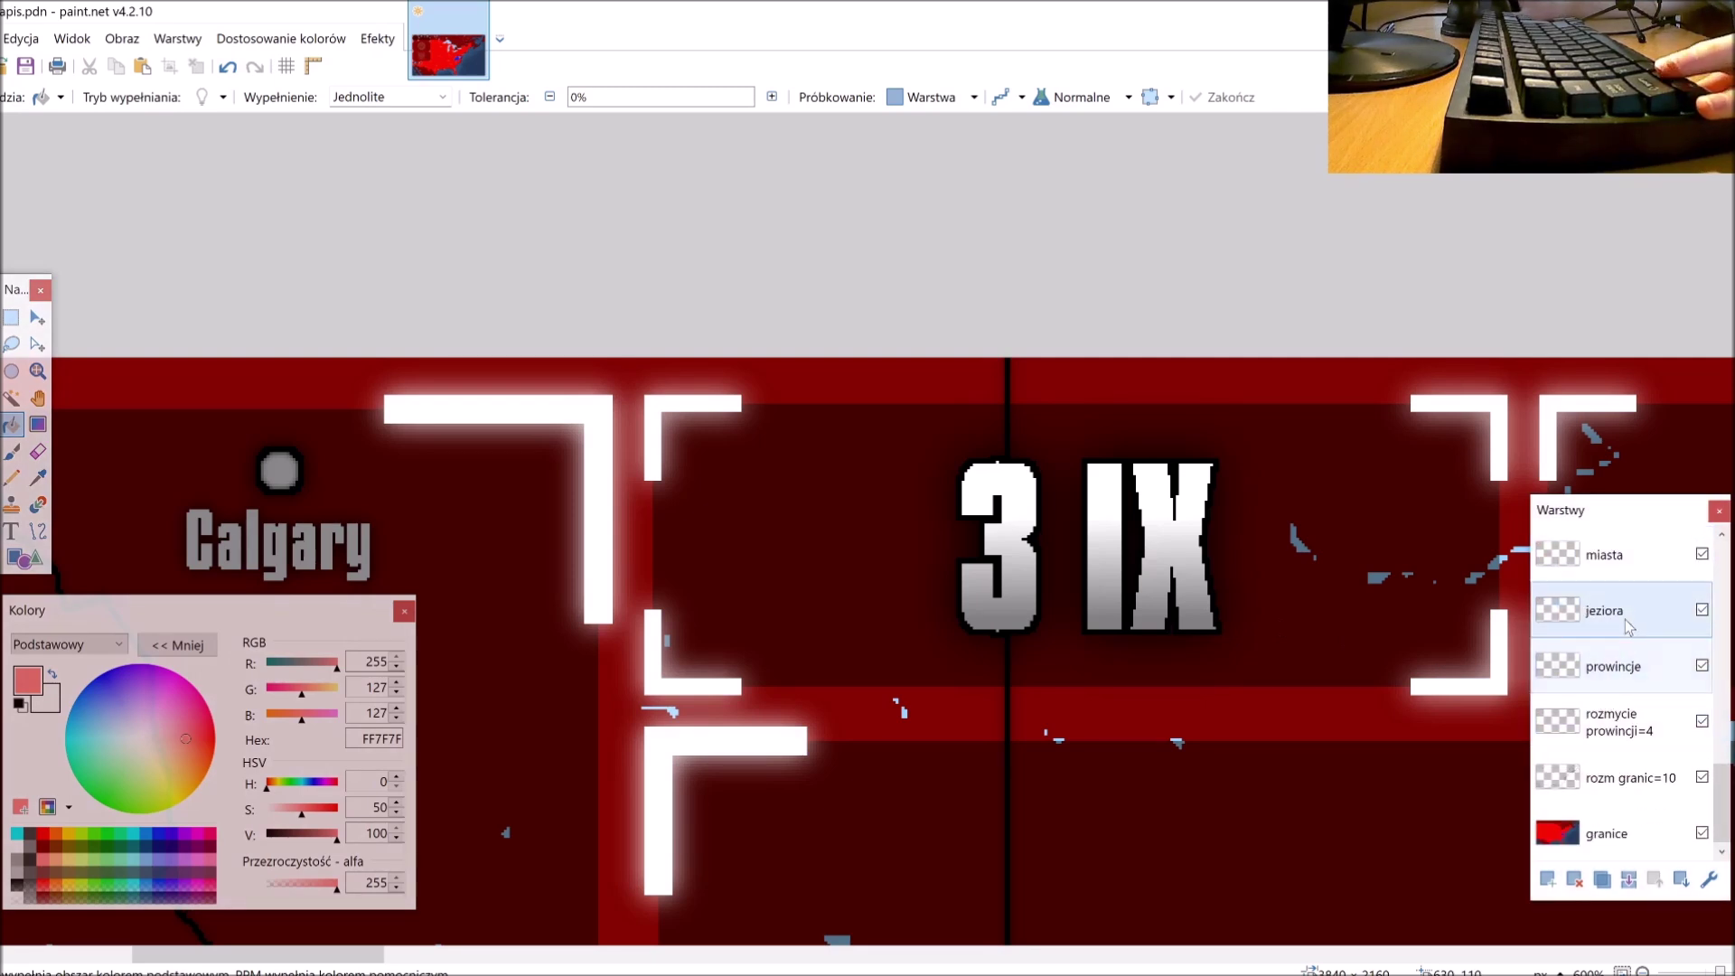
{"action": "scroll", "coordinate": [1618, 687], "scroll_direction": "up", "scroll_amount": 3}
{"action": "scroll", "coordinate": [1566, 794], "scroll_direction": "down", "scroll_amount": 3}
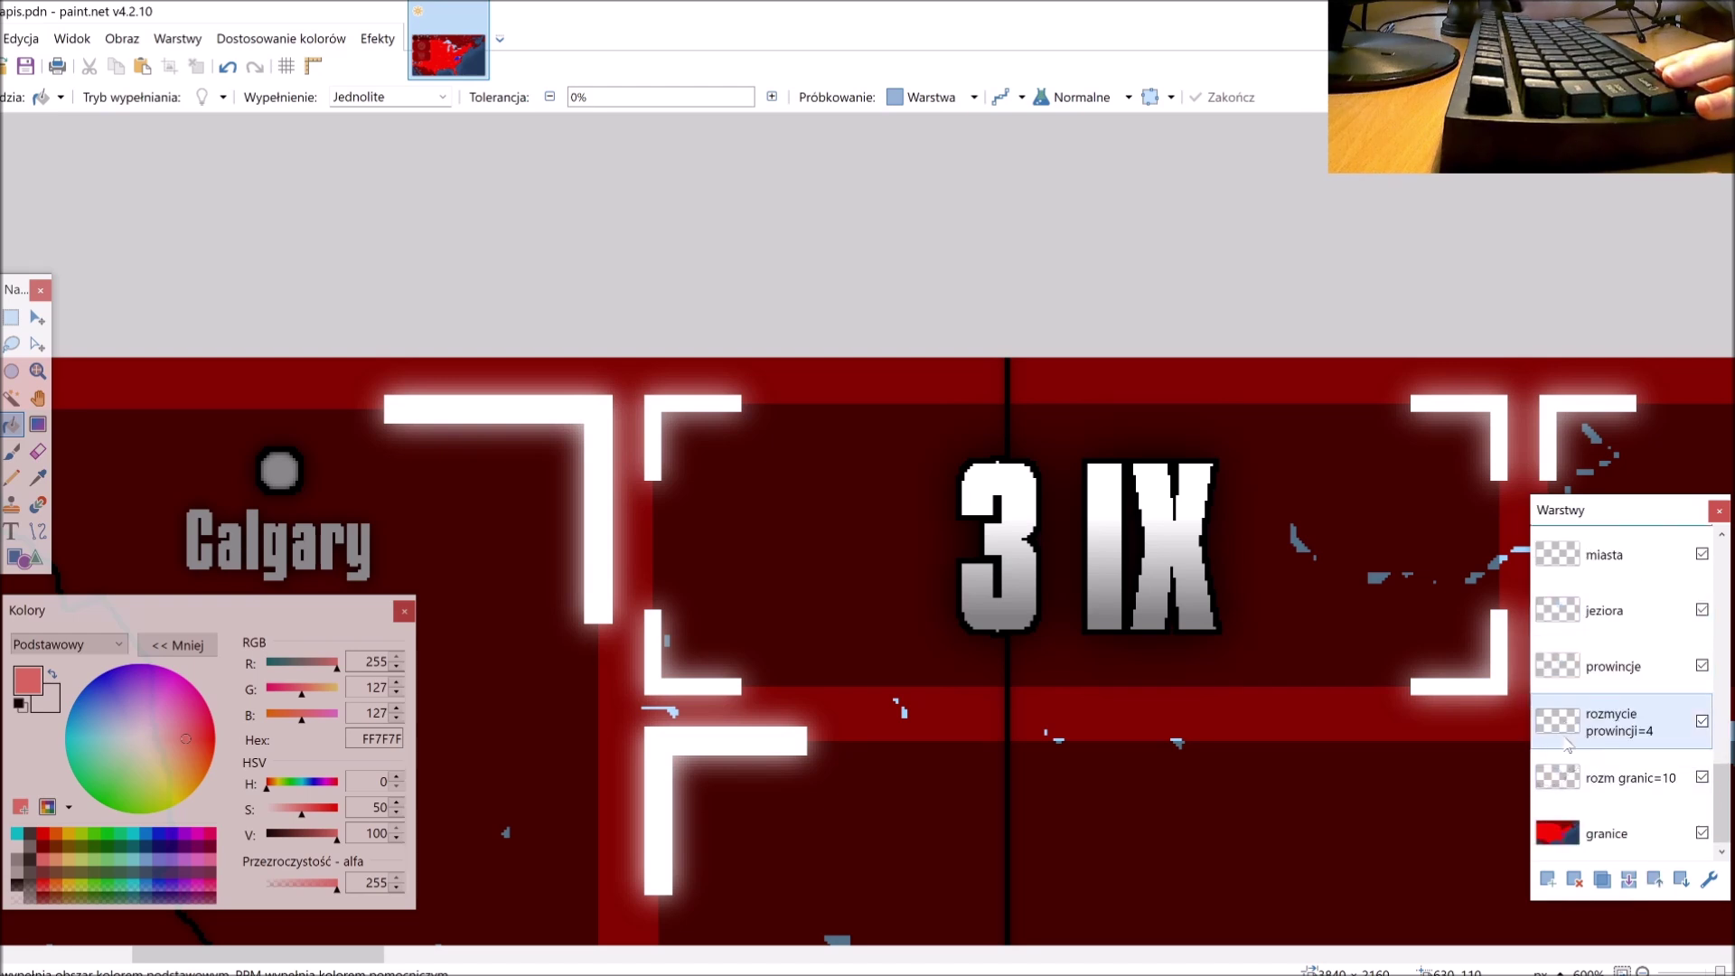
{"action": "left_click", "coordinate": [1595, 723]}
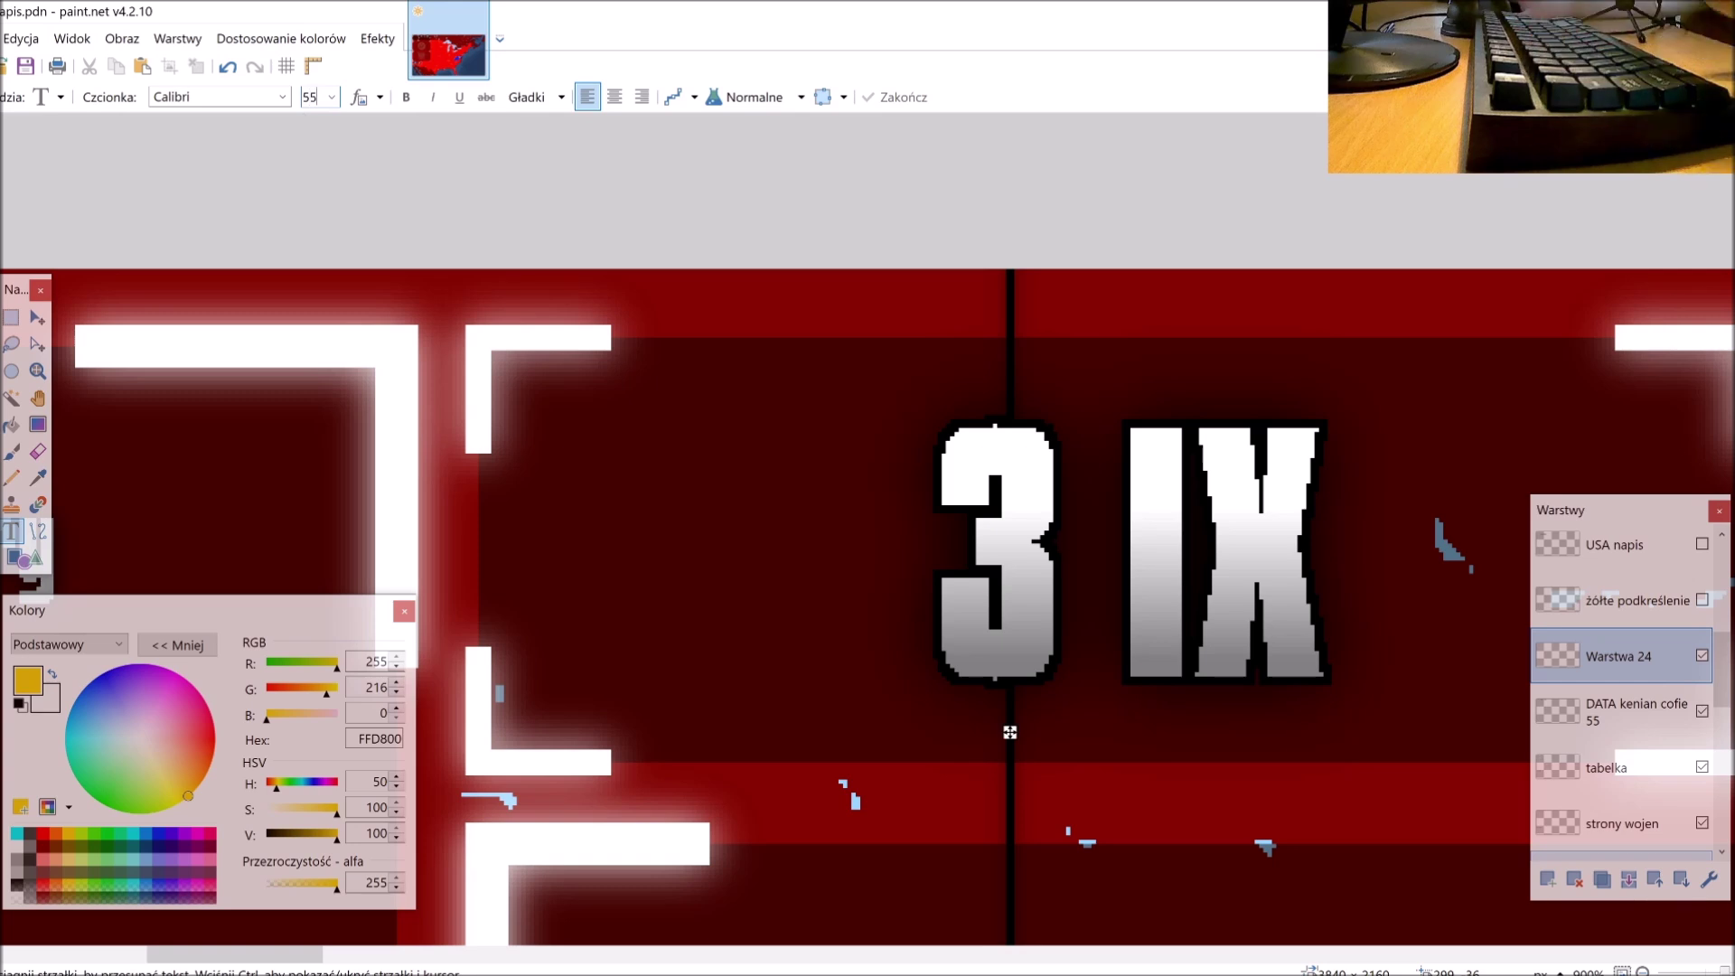
Step: Set the text font to Kenyan Coffee Rg, write "4 IX" and position it over the old date
{"action": "left_click", "coordinate": [282, 96]}
{"action": "scroll", "coordinate": [321, 592], "scroll_direction": "down", "scroll_amount": 4}
{"action": "scroll", "coordinate": [319, 542], "scroll_direction": "down", "scroll_amount": 1}
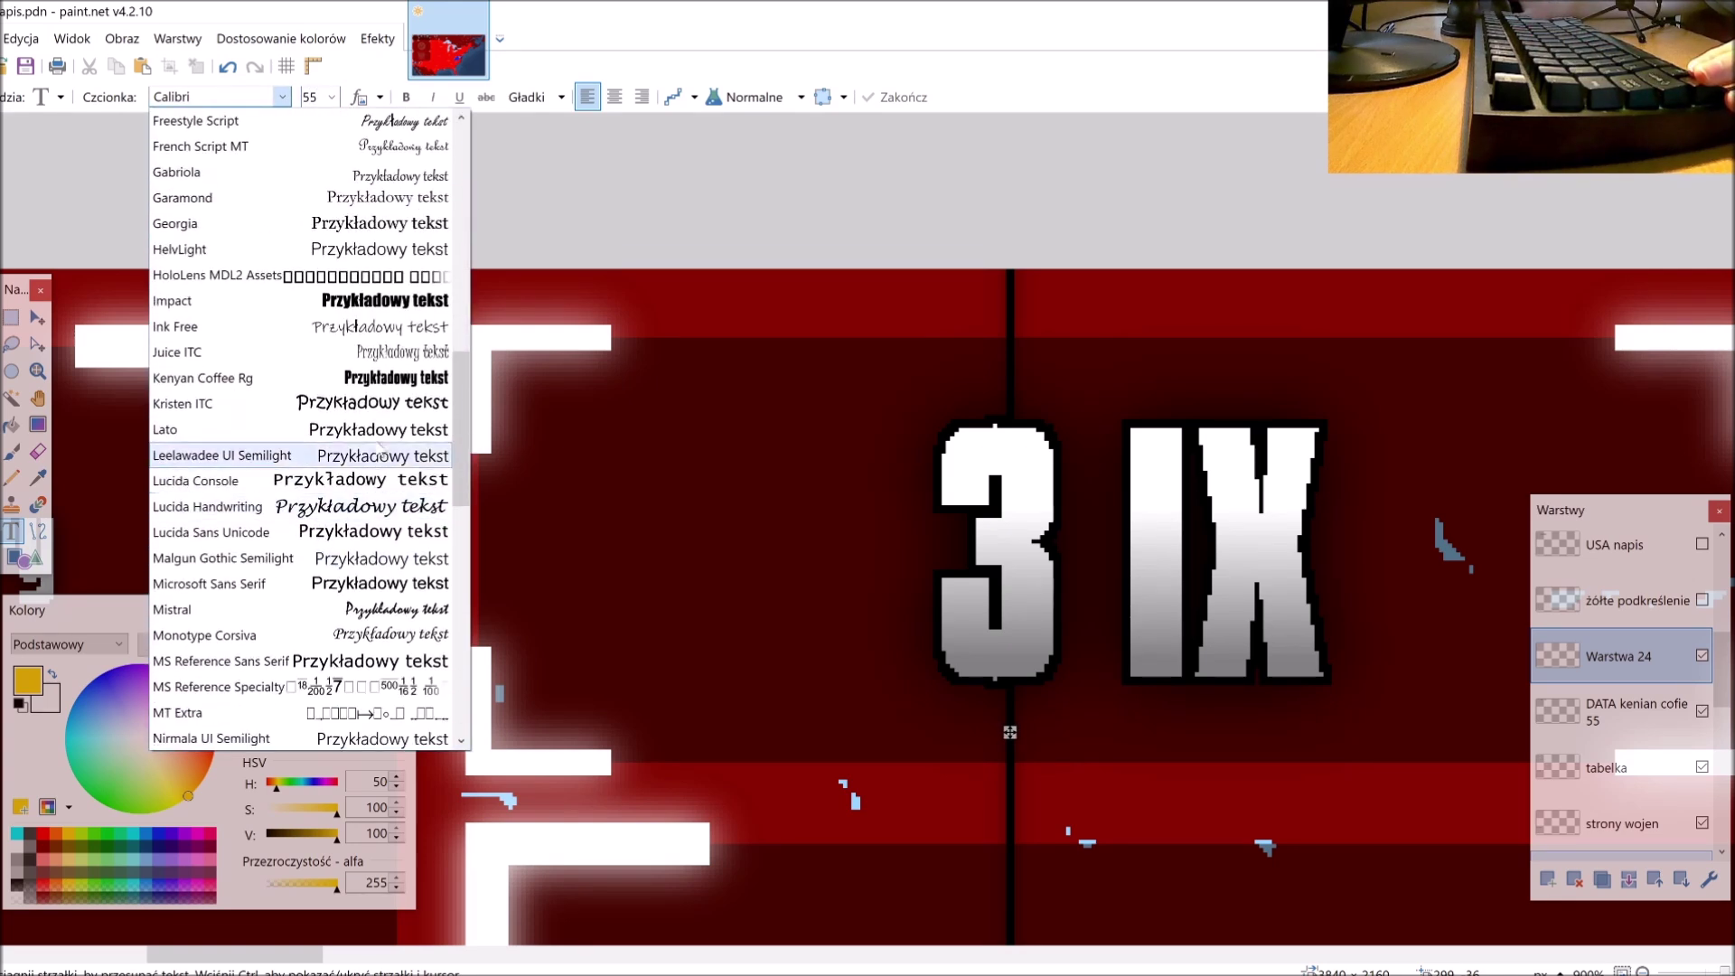
{"action": "left_click", "coordinate": [341, 385]}
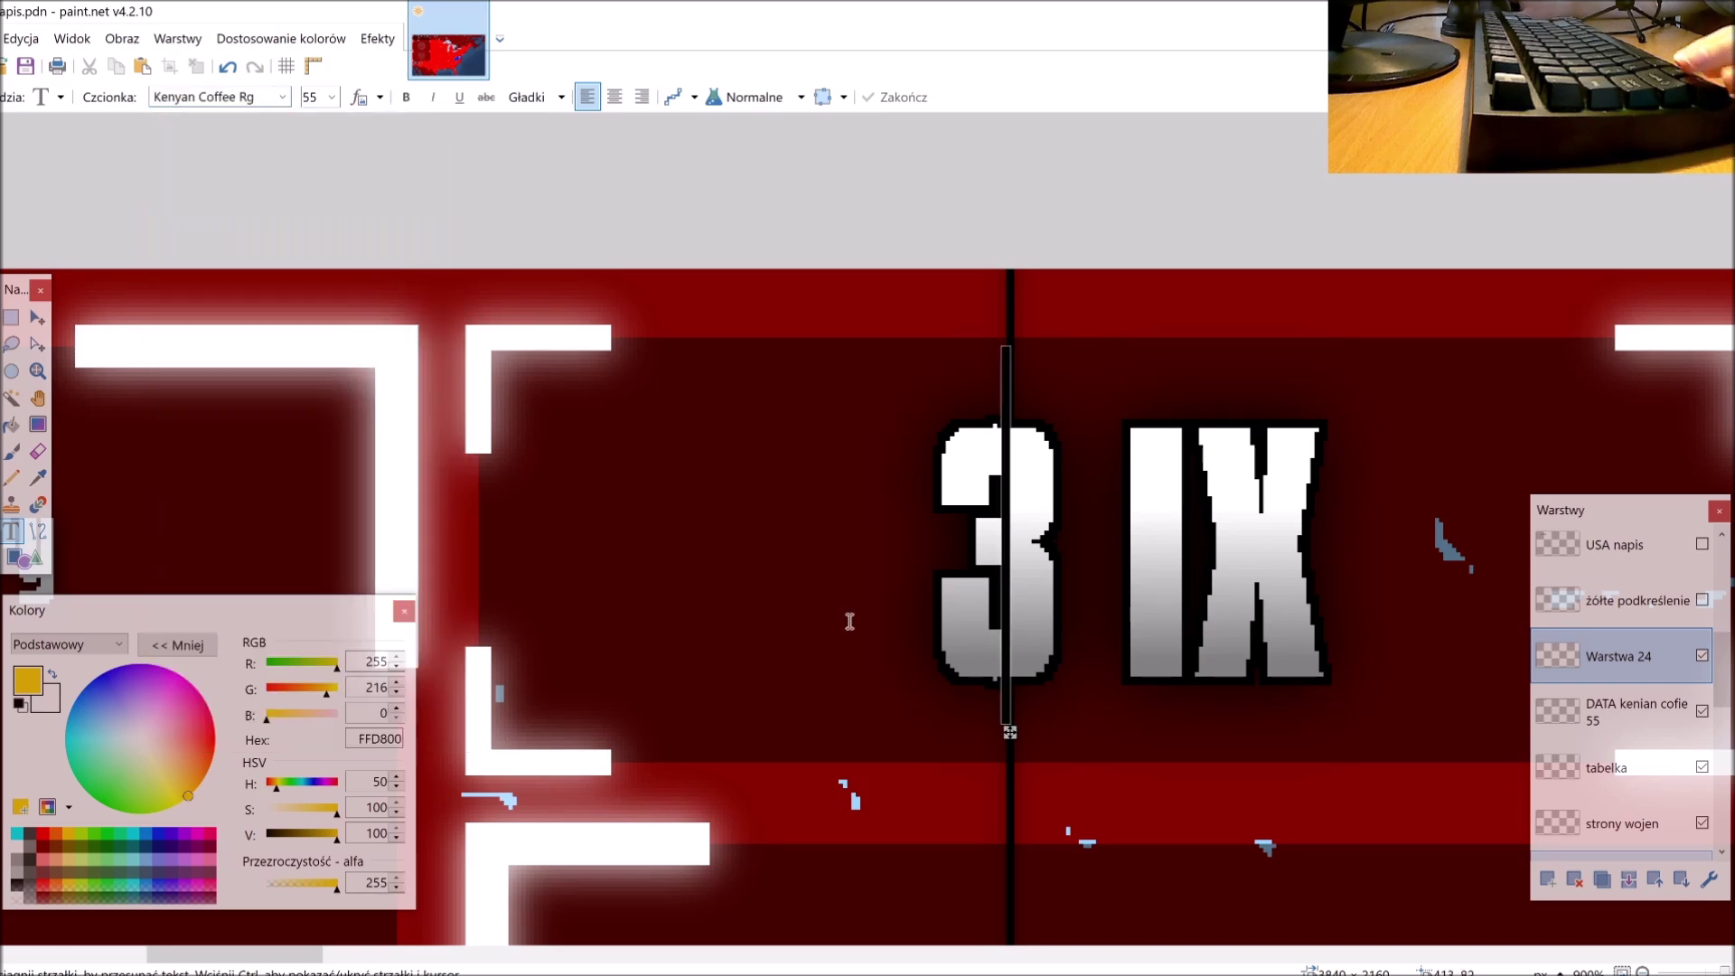
{"action": "type", "text": "4 I"}
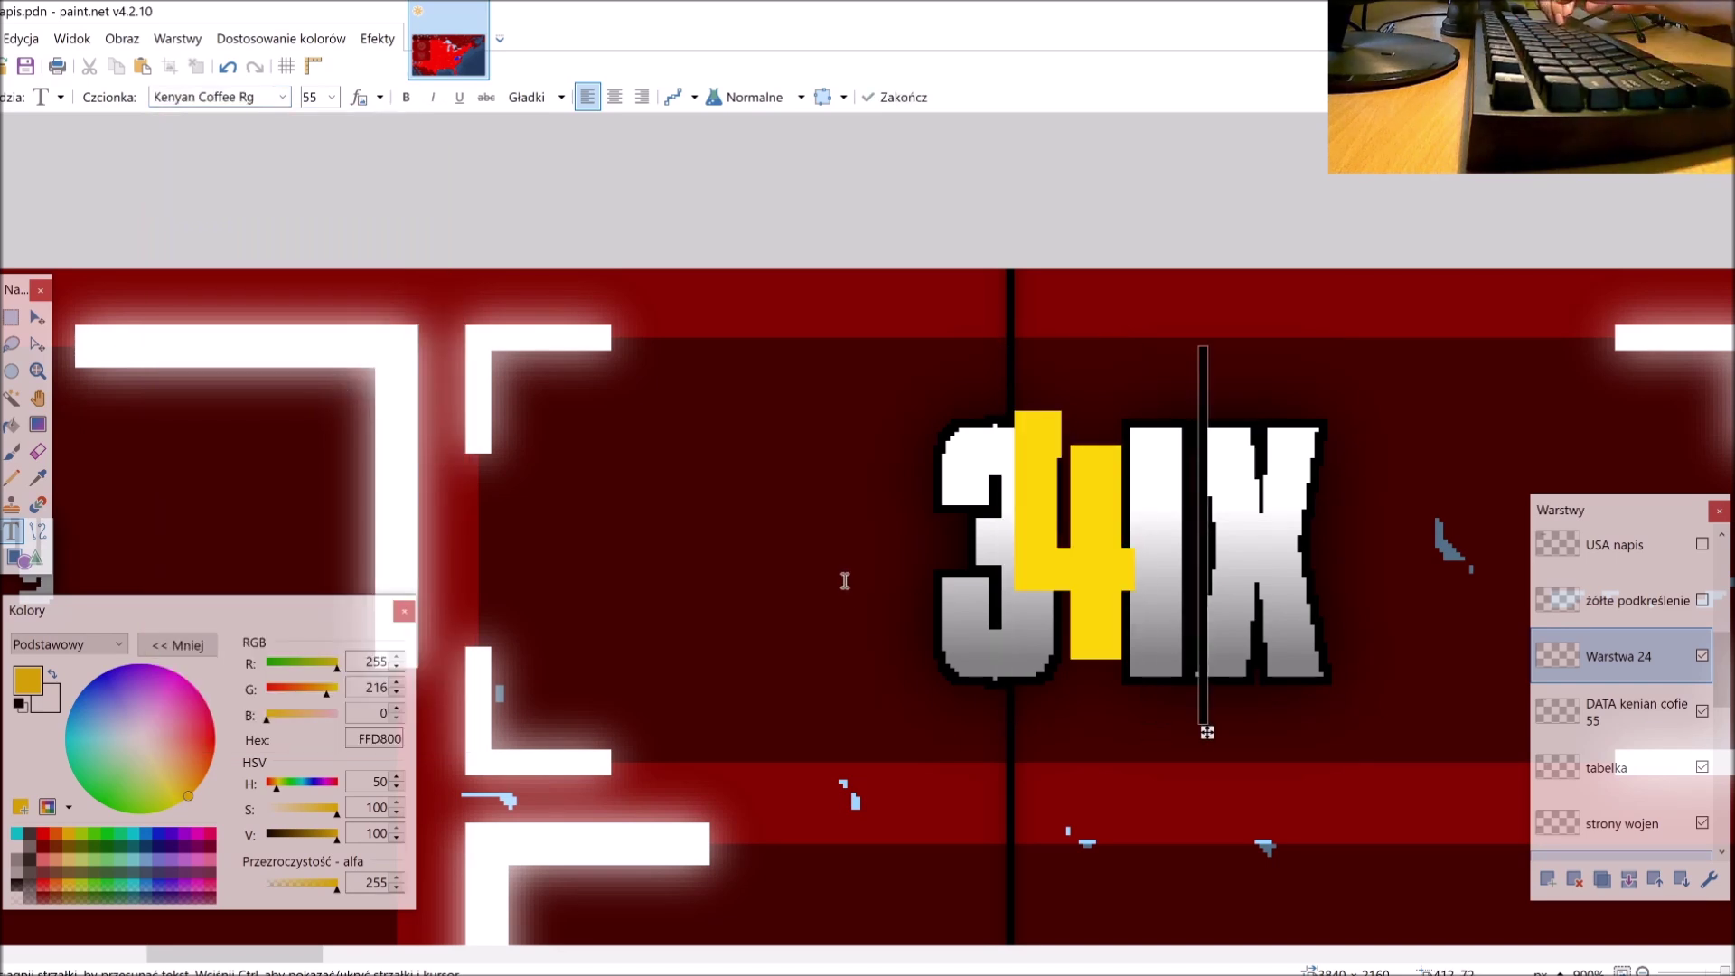
{"action": "type", "text": "X"}
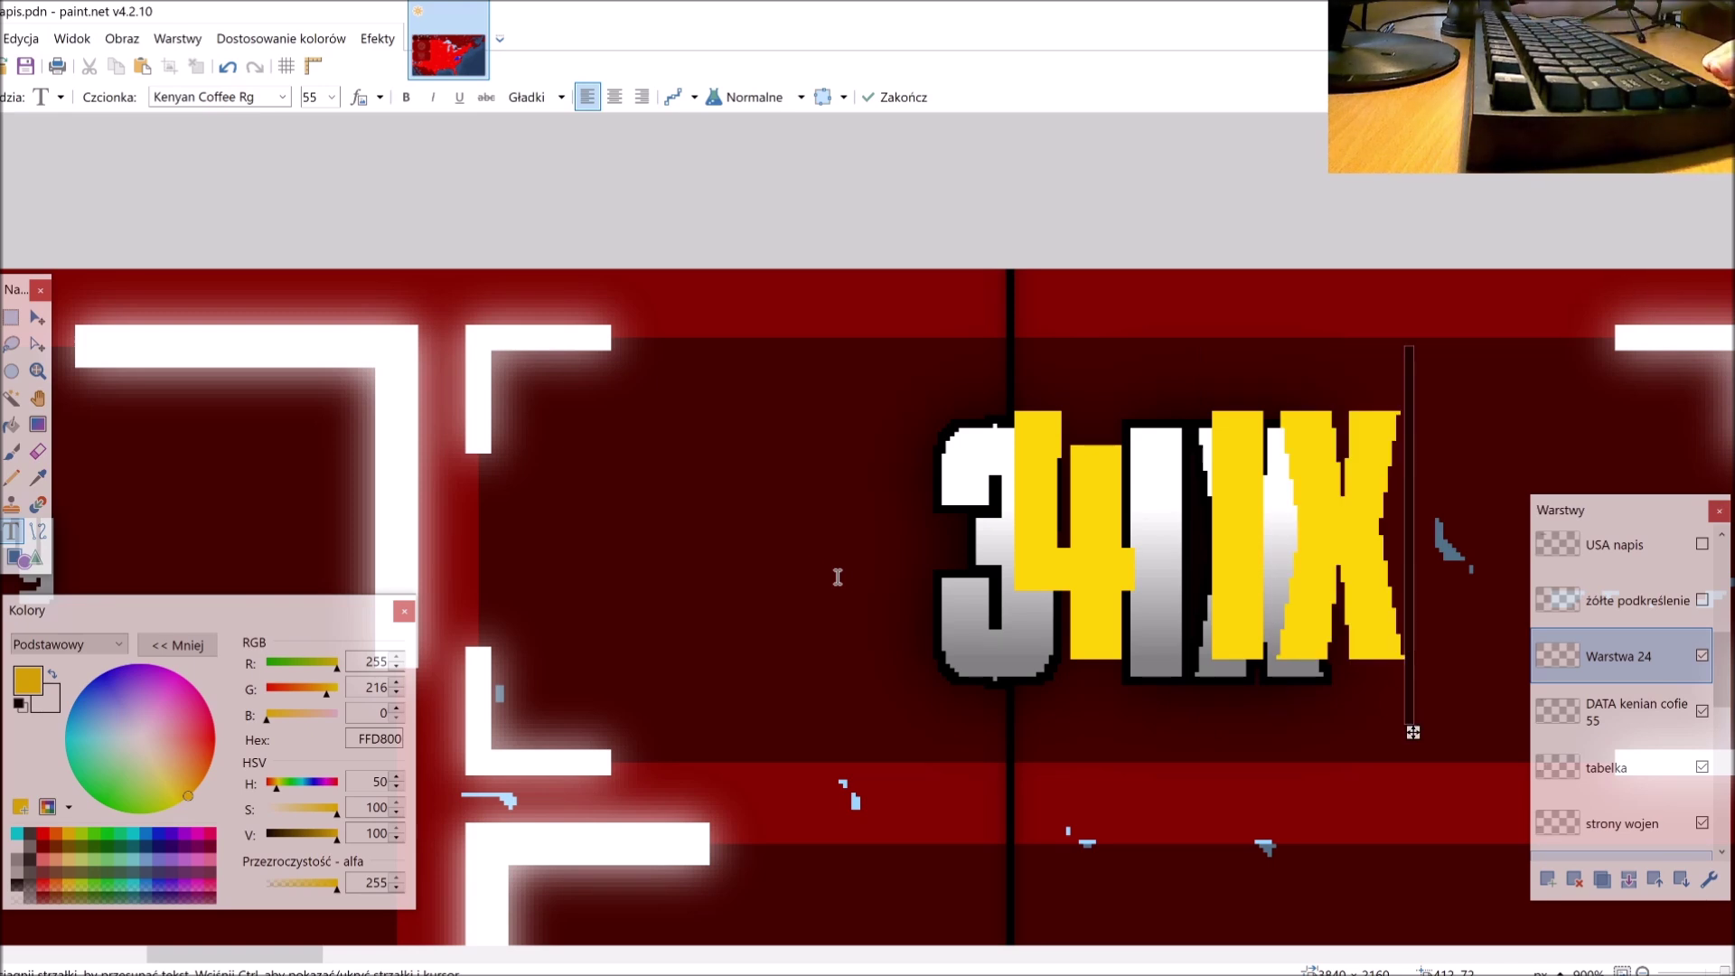
{"action": "left_click_drag", "start_coordinate": [1414, 732], "coordinate": [1328, 750]}
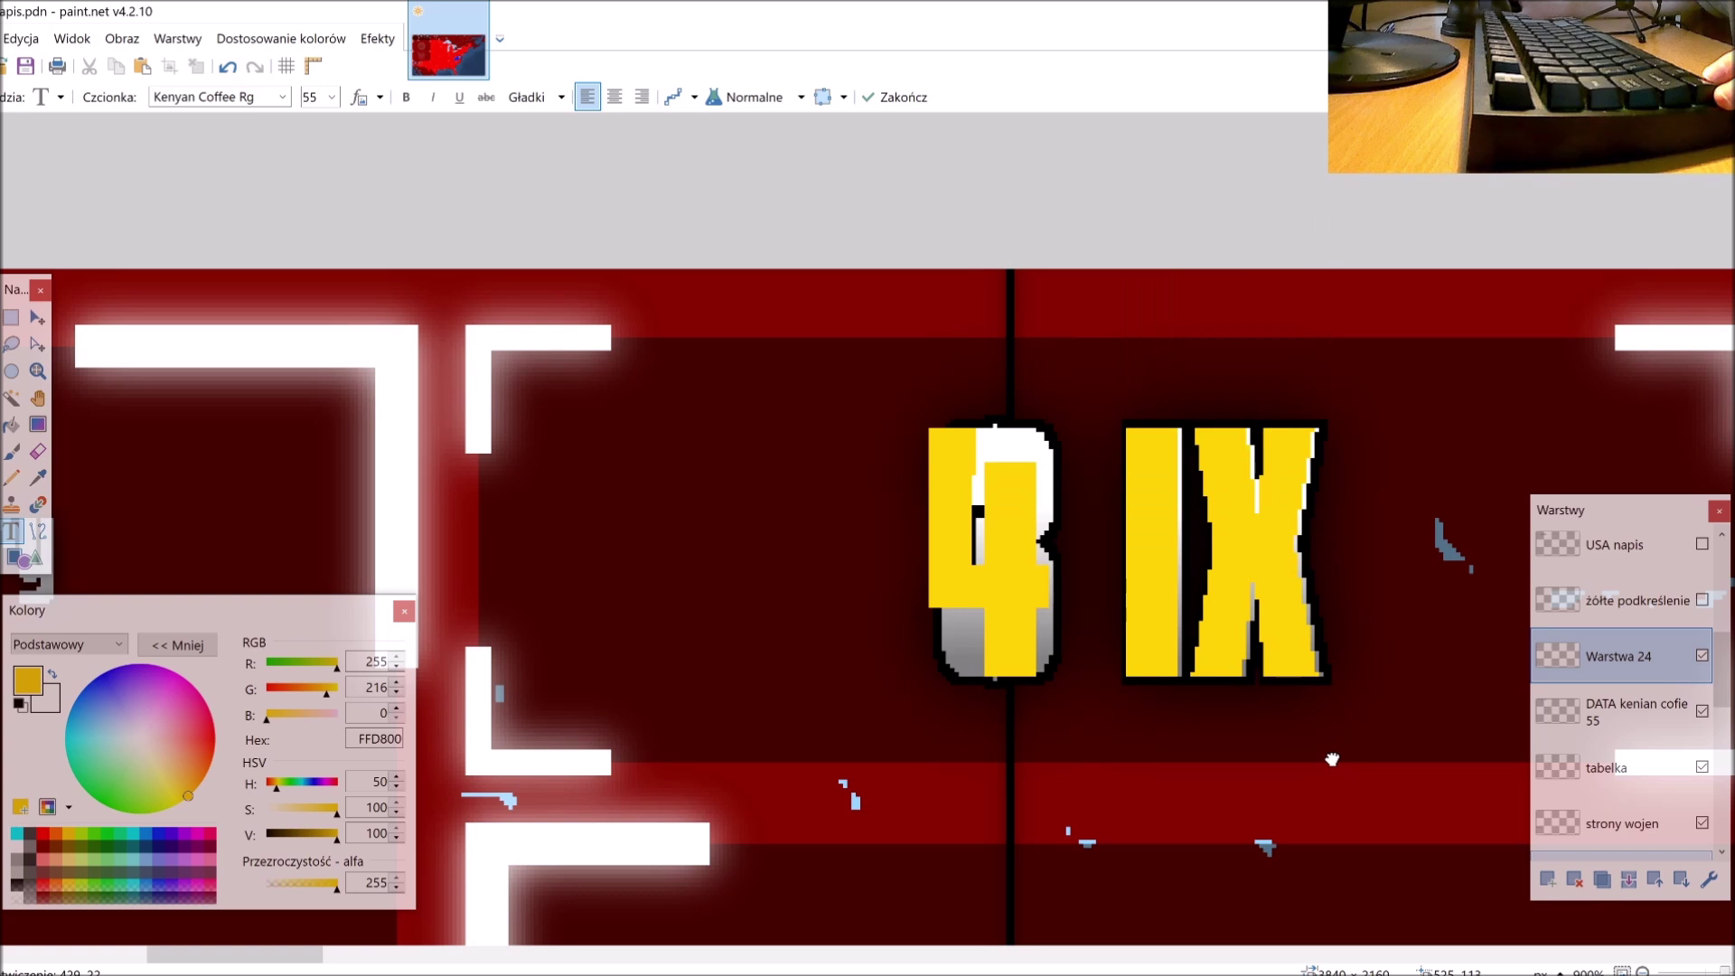
Step: Correct the new date's month to "XI" and realign the text over the old date
{"action": "key", "text": "BackSpace"}
{"action": "key", "text": "BackSpace"}
{"action": "type", "text": "XI"}
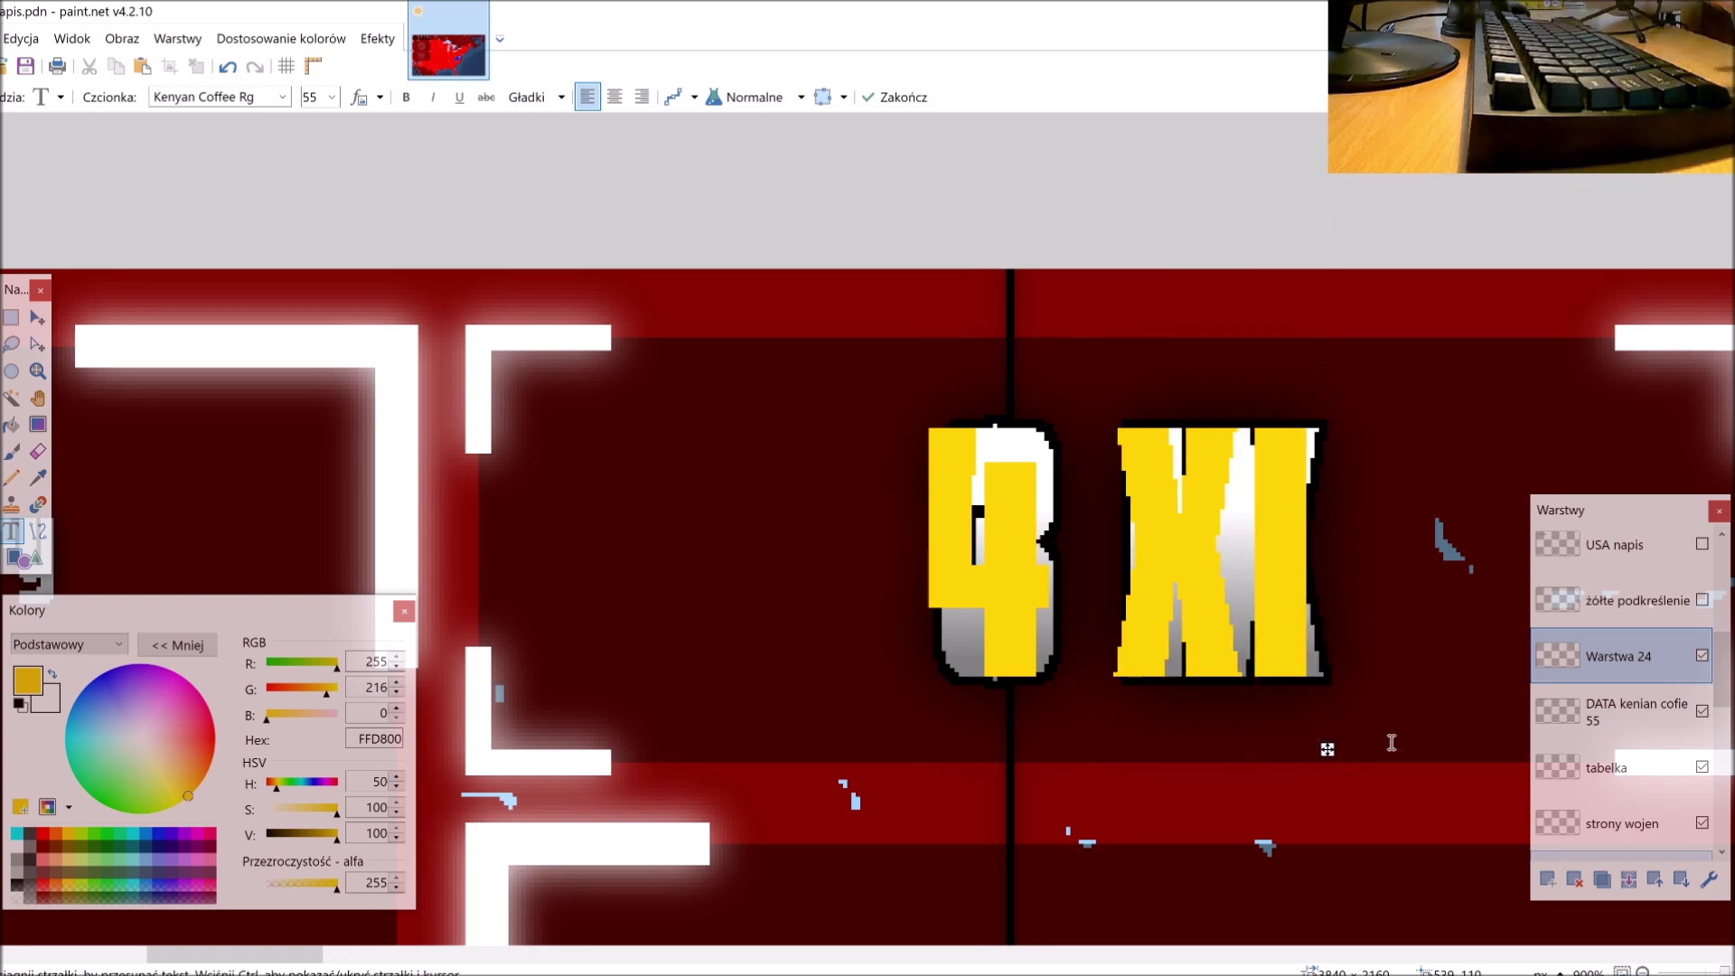
{"action": "left_click_drag", "start_coordinate": [1327, 749], "coordinate": [1335, 755]}
Step: Select the yellow 4 XI lettering and recolor it with a vertical grey-to-white gradient
{"action": "left_click", "coordinate": [11, 399]}
{"action": "scroll", "coordinate": [1107, 574], "scroll_direction": "up", "scroll_amount": 1}
{"action": "left_click", "coordinate": [1162, 534]}
{"action": "left_click", "coordinate": [30, 847]}
{"action": "left_click", "coordinate": [38, 424]}
{"action": "scroll", "coordinate": [1125, 628], "scroll_direction": "up", "scroll_amount": 1}
{"action": "left_click_drag", "start_coordinate": [1226, 668], "coordinate": [1225, 490]}
{"action": "key", "text": "ctrl+shift+n"}
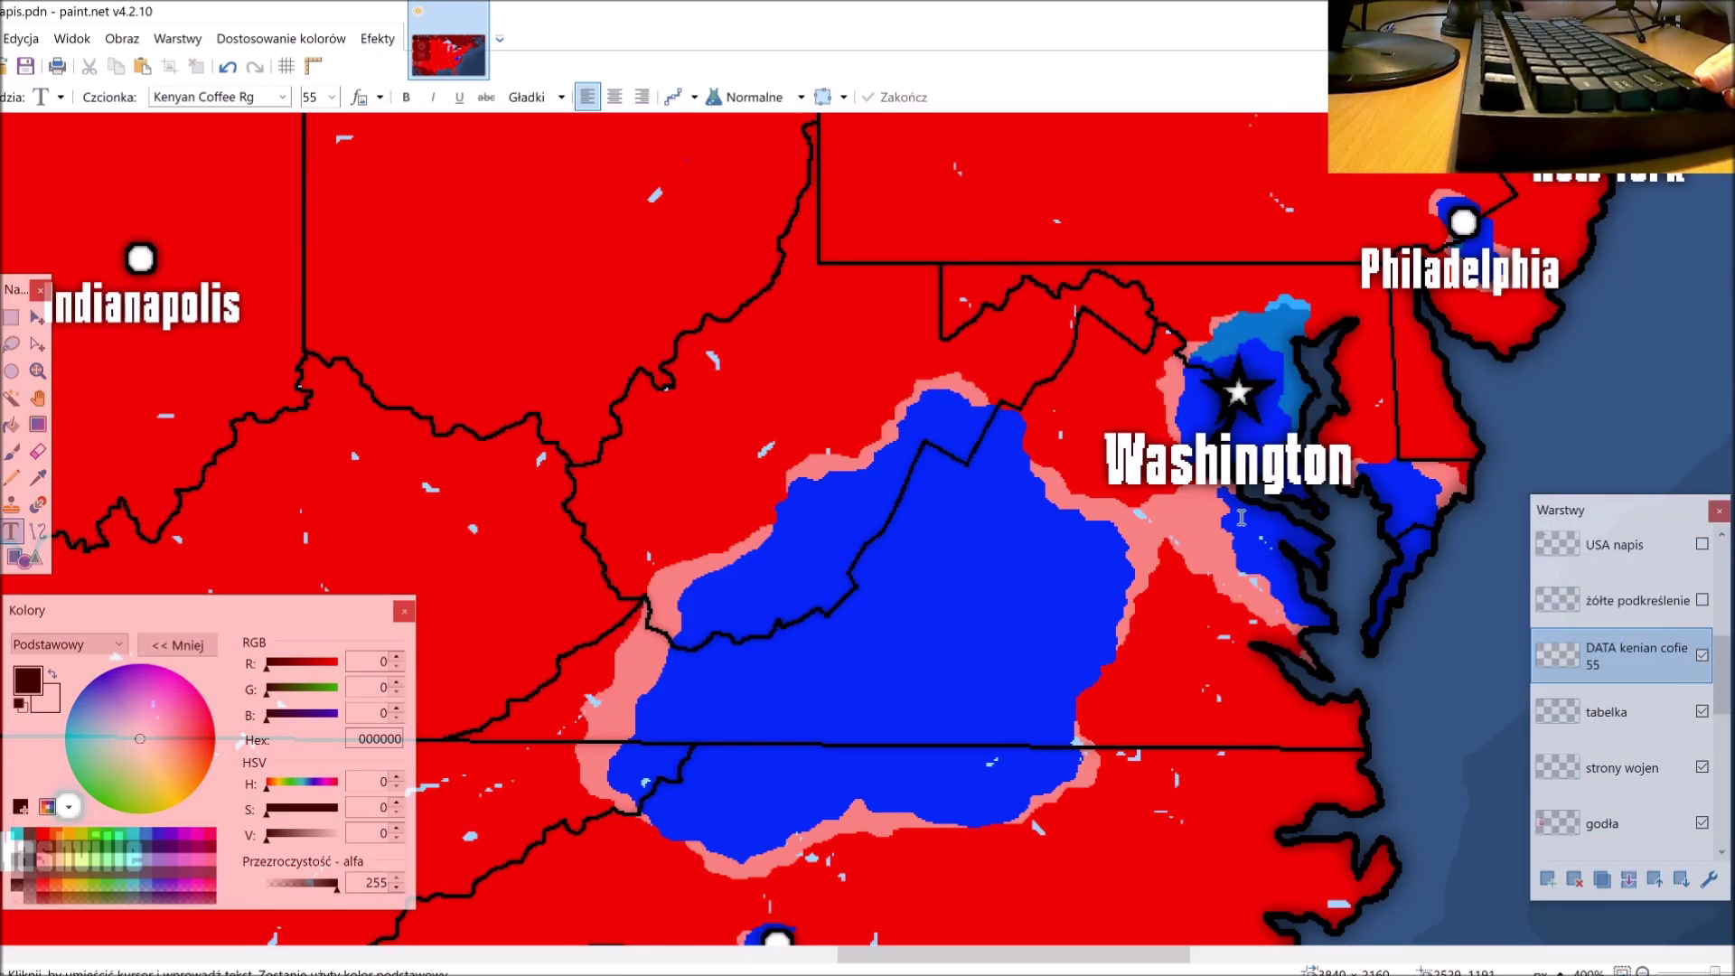
Step: Switch to Movie Maker, open the odc 2 zapis project and locate frame 49 in the odc 2 folder
{"action": "scroll", "coordinate": [1242, 517], "scroll_direction": "down", "scroll_amount": 6}
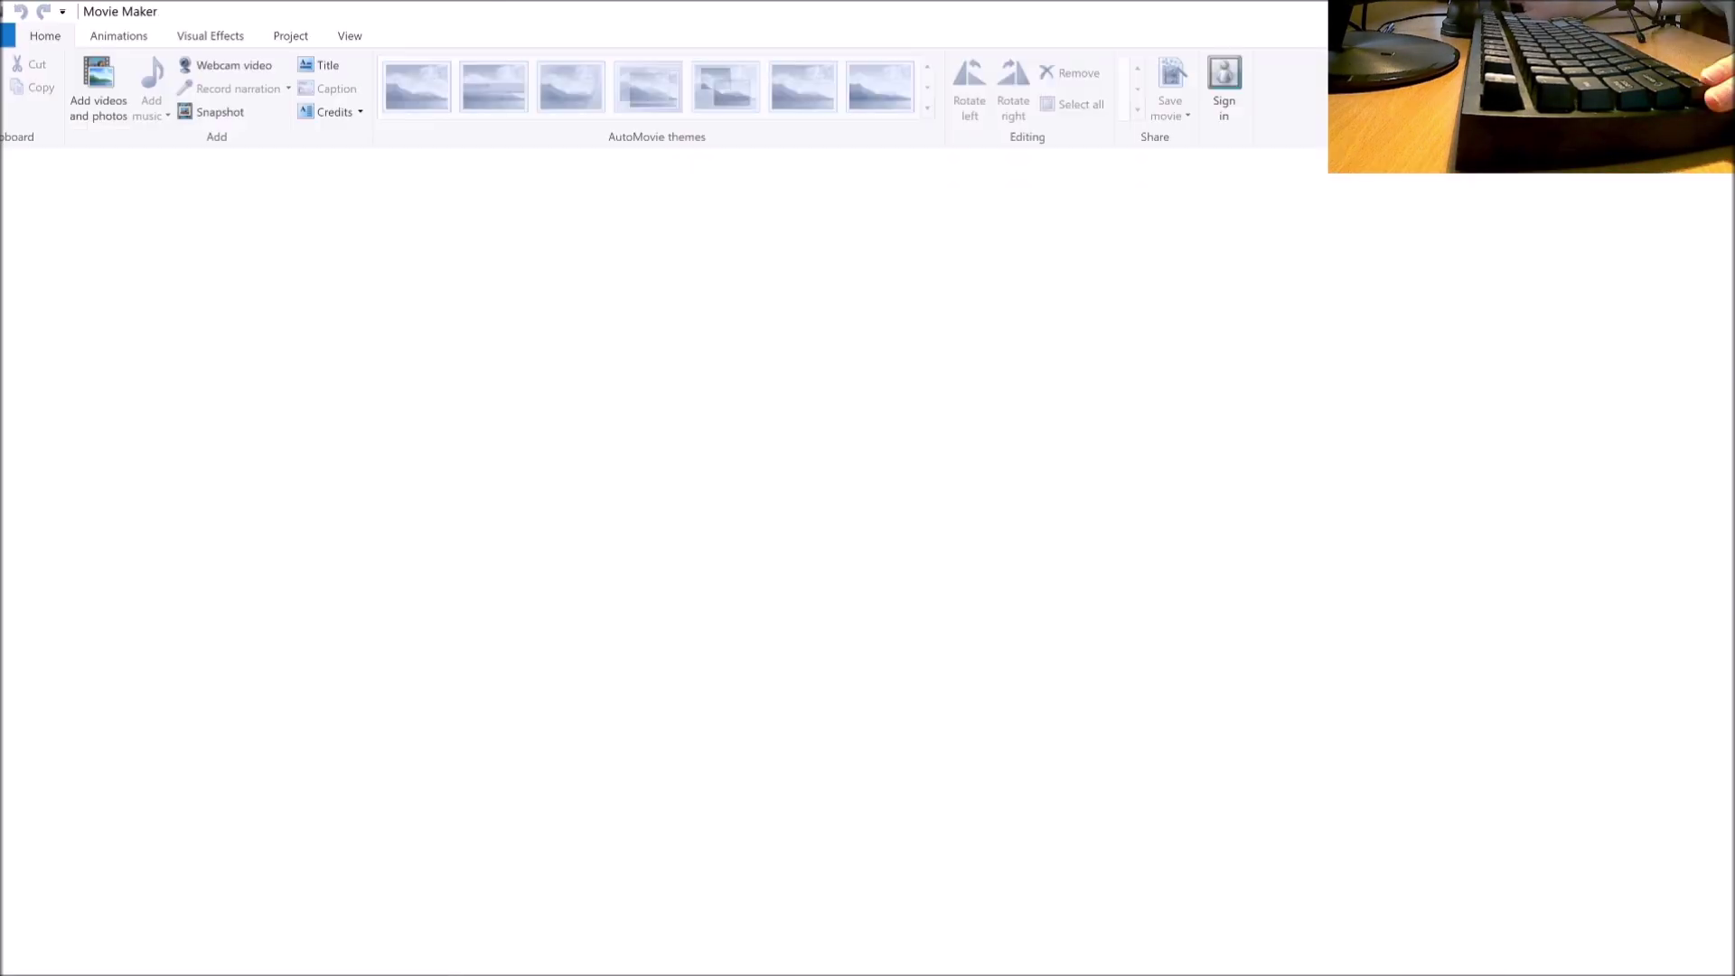
{"action": "left_click", "coordinate": [8, 36]}
{"action": "left_click", "coordinate": [201, 90]}
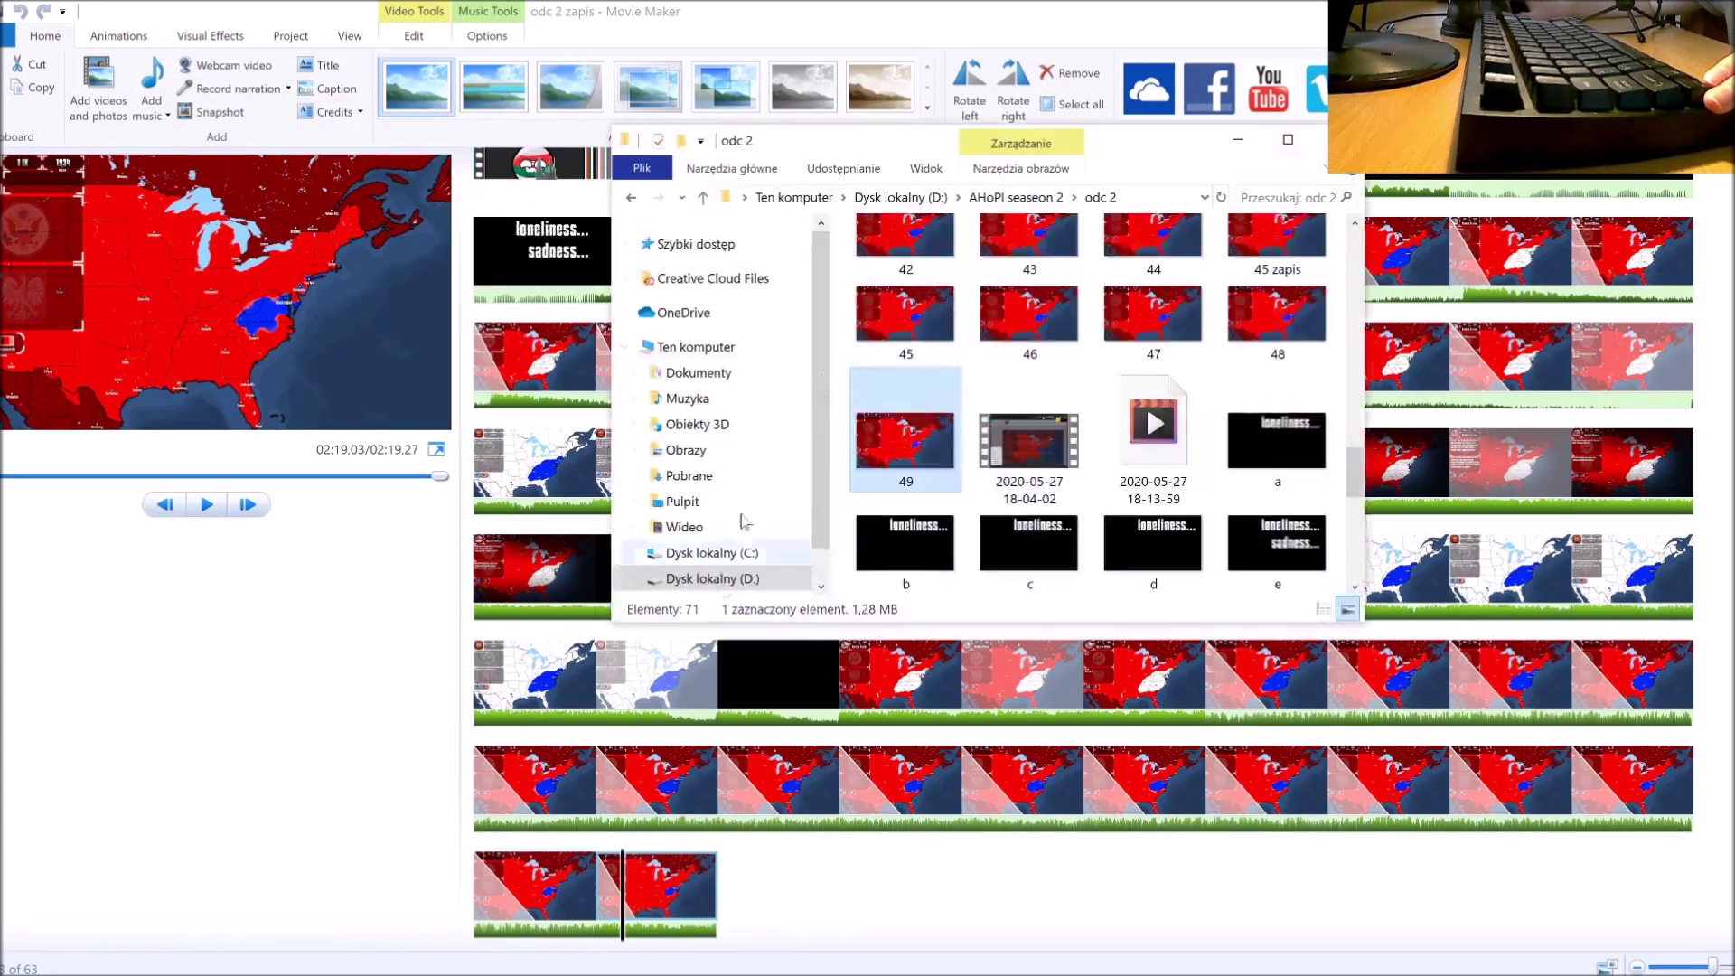
{"action": "left_click_drag", "start_coordinate": [904, 440], "coordinate": [795, 884]}
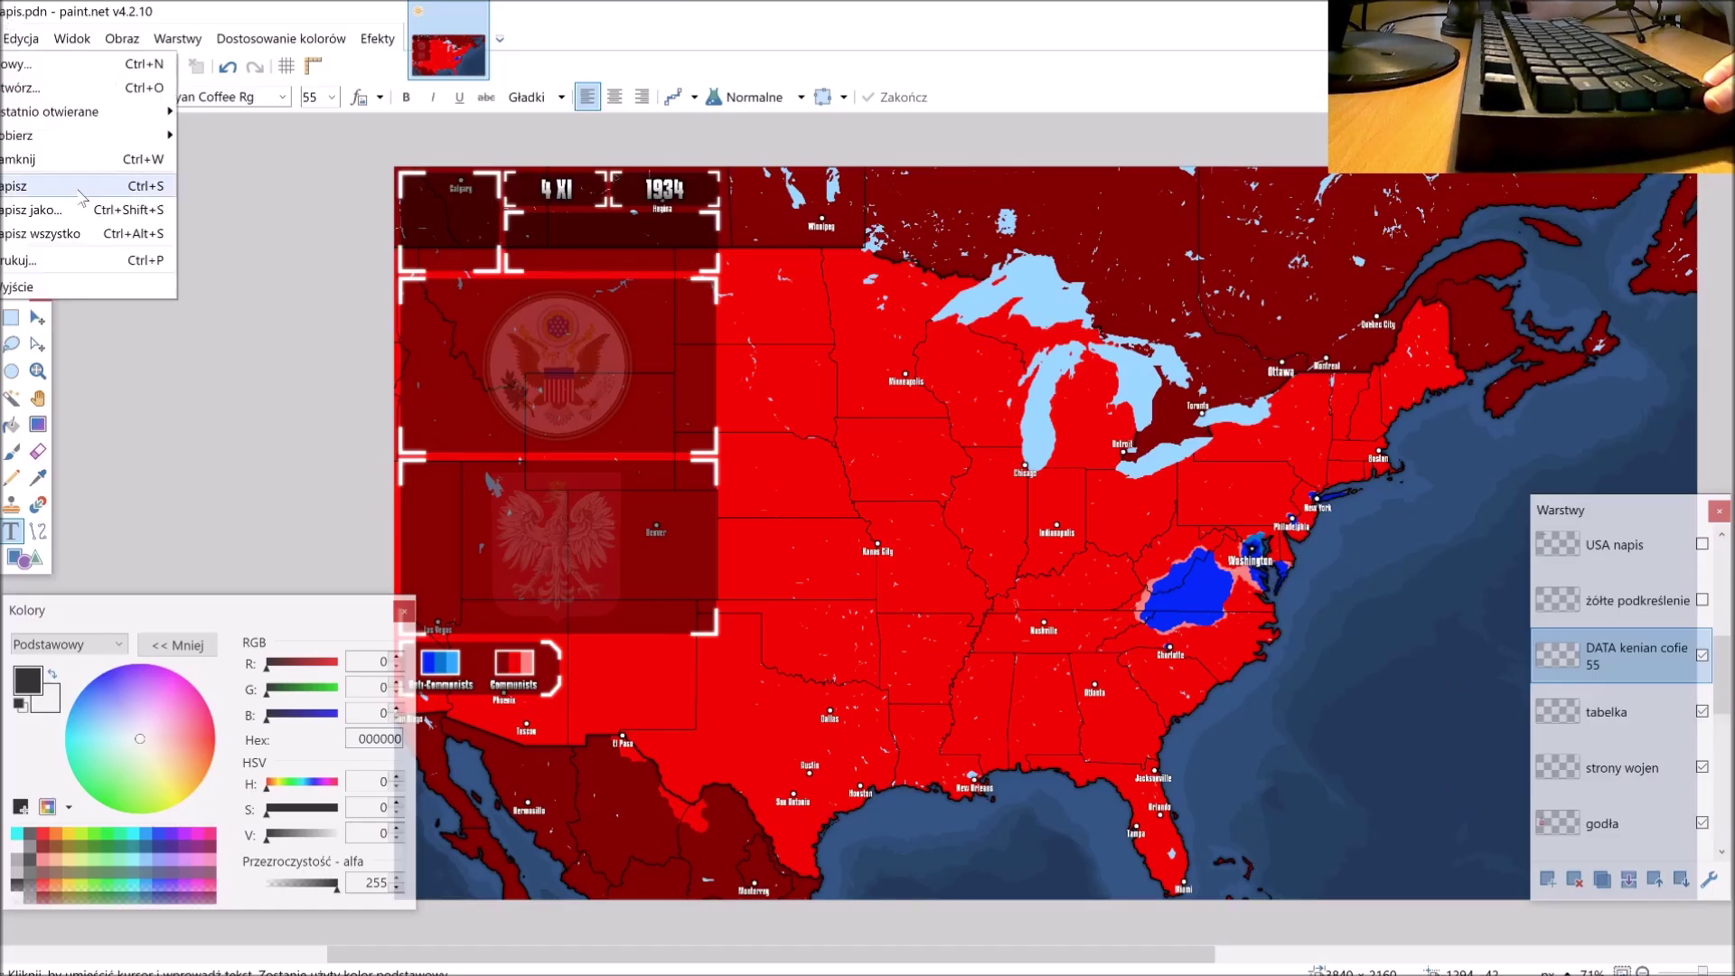
Step: Return to paint.net, save the layered map and export it as a PNG into the odc 2 folder
{"action": "left_click", "coordinate": [117, 174]}
{"action": "left_click", "coordinate": [117, 198]}
{"action": "left_click", "coordinate": [843, 477]}
{"action": "scroll", "coordinate": [953, 398], "scroll_direction": "down", "scroll_amount": 10}
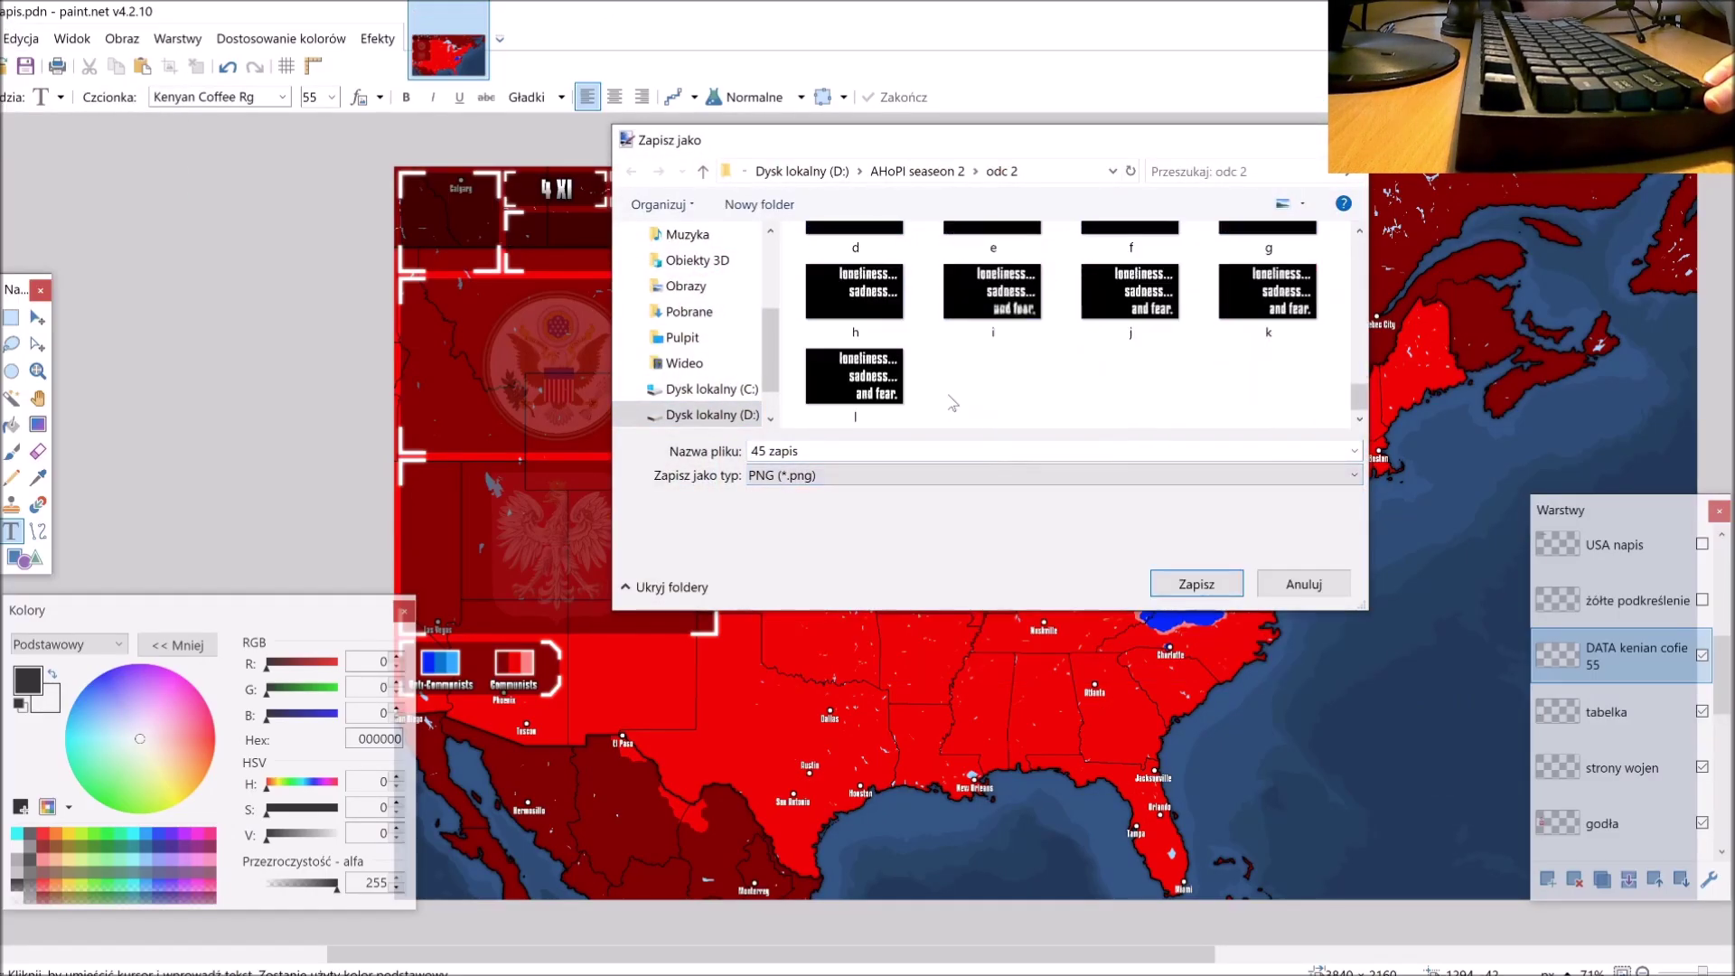
{"action": "scroll", "coordinate": [956, 335], "scroll_direction": "up", "scroll_amount": 3}
{"action": "key", "text": "Return"}
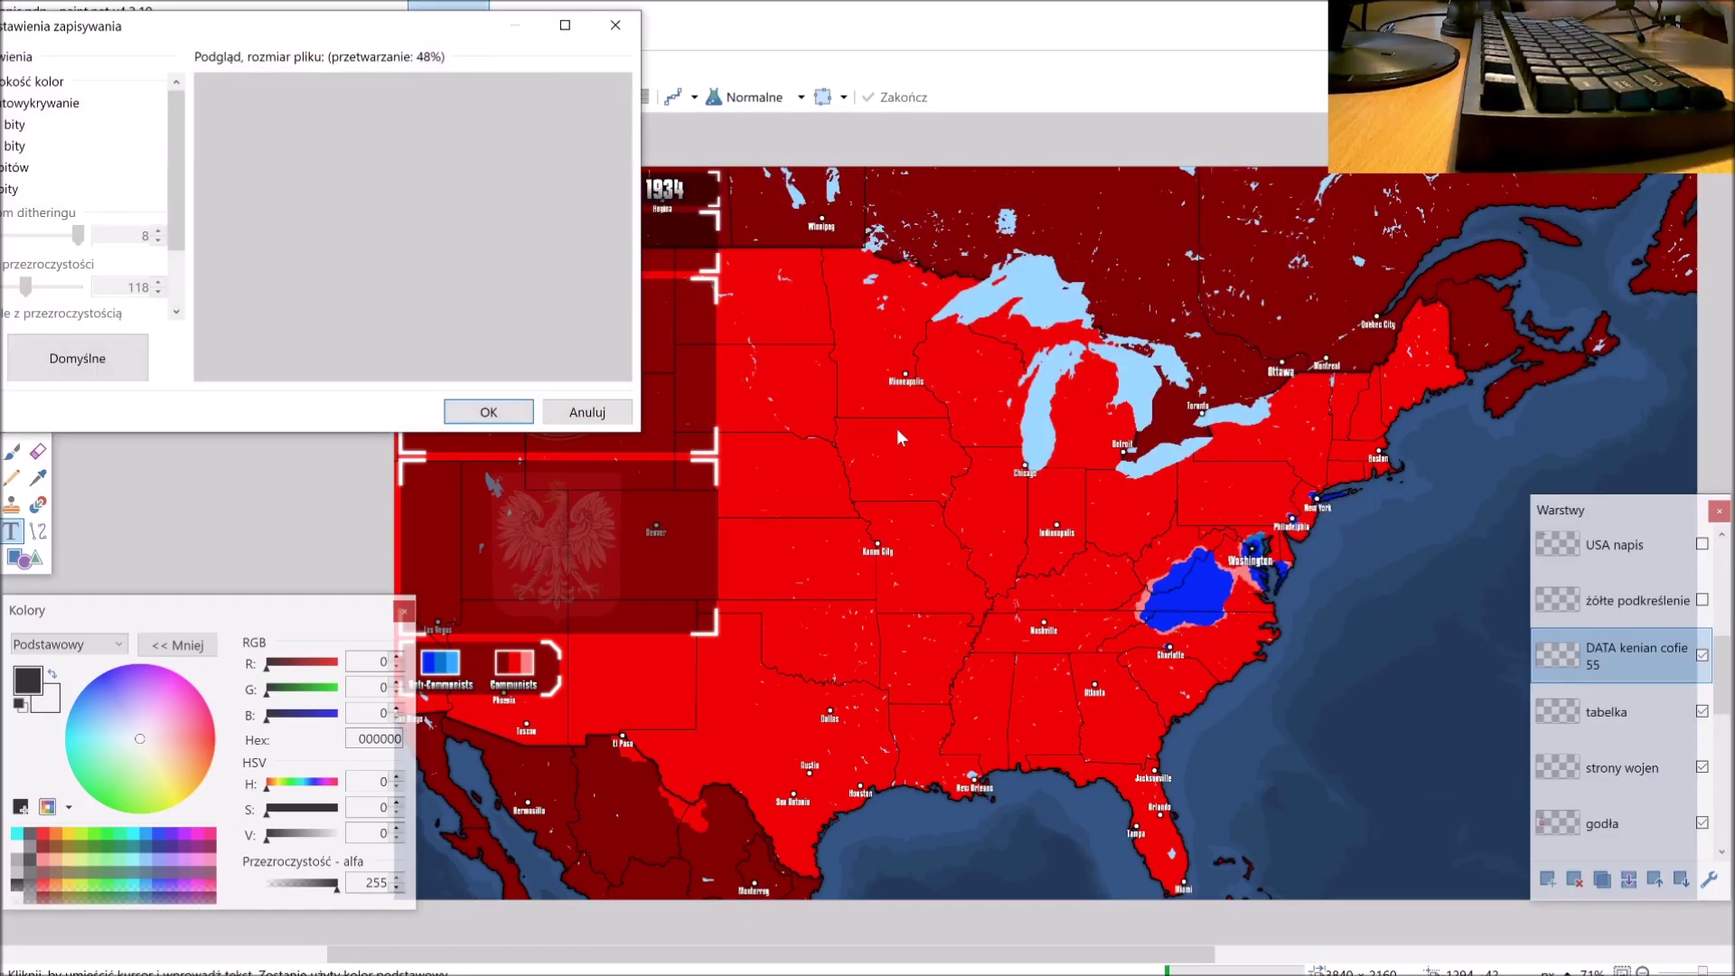
{"action": "key", "text": "Return"}
Step: Reopen the layered 45 zapis map project and close the exported image
{"action": "left_click", "coordinate": [8, 66]}
{"action": "scroll", "coordinate": [1258, 336], "scroll_direction": "down", "scroll_amount": 12}
{"action": "double_click", "coordinate": [1258, 336]}
{"action": "left_click", "coordinate": [477, 14]}
{"action": "left_click", "coordinate": [832, 655]}
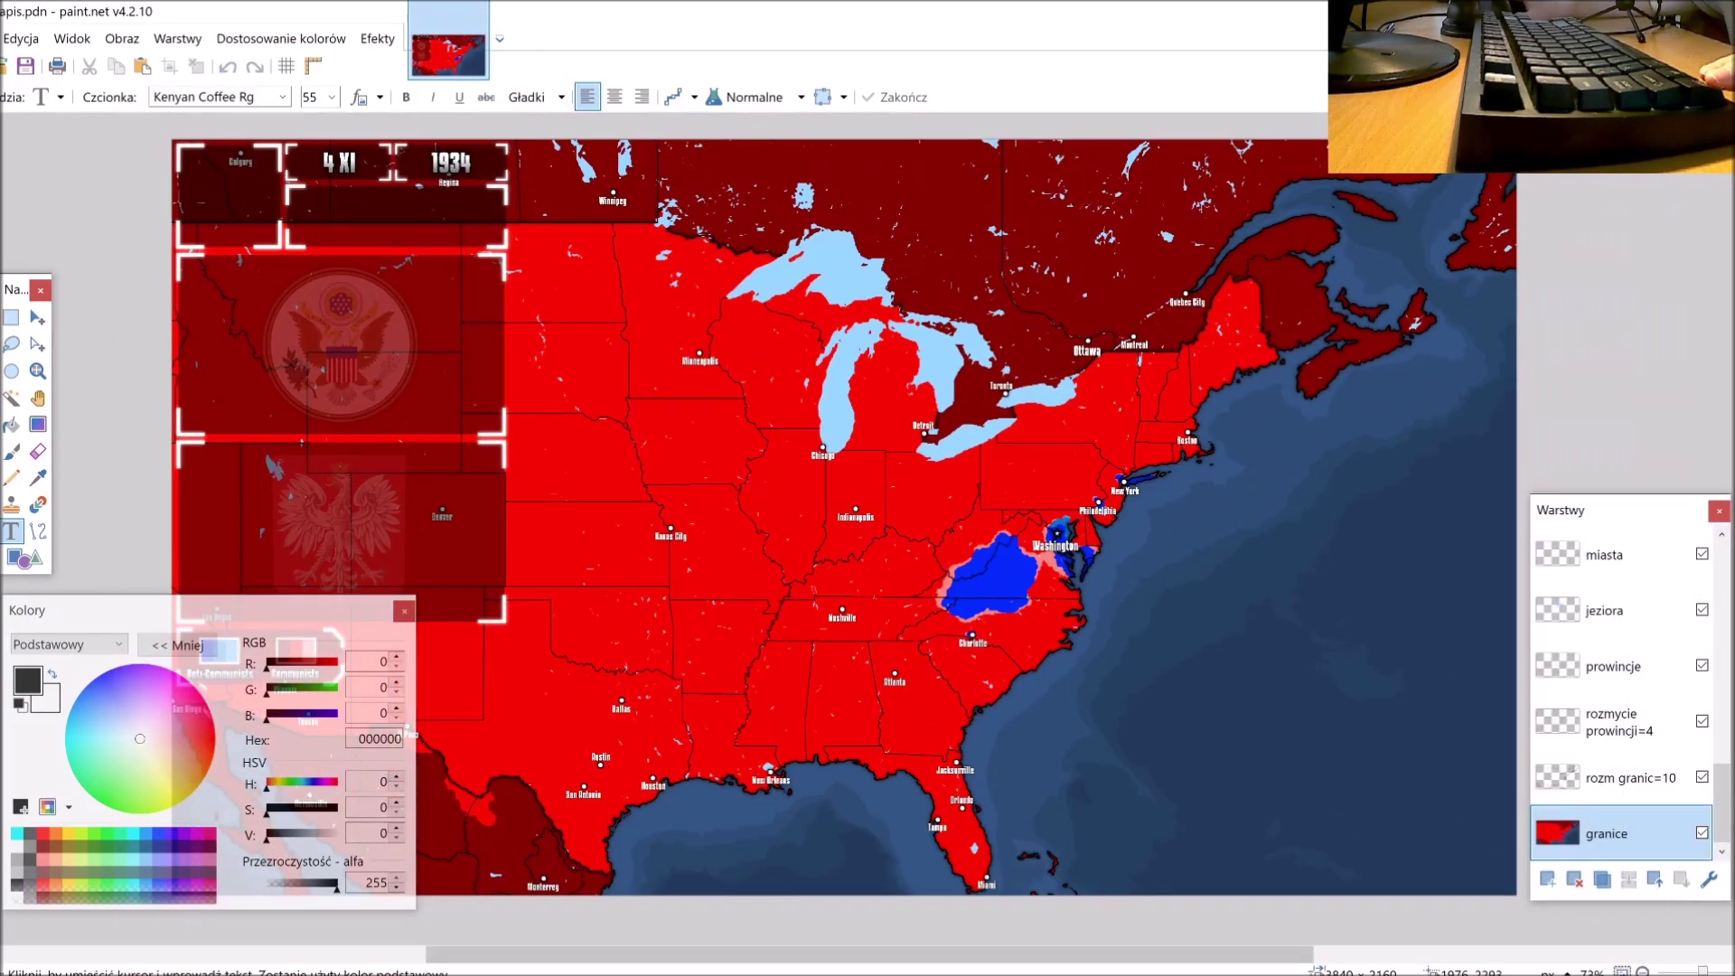
Step: Switch to Movie Maker and add frame 49 and the newly exported frame to the end of the timeline
{"action": "left_click", "coordinate": [905, 904]}
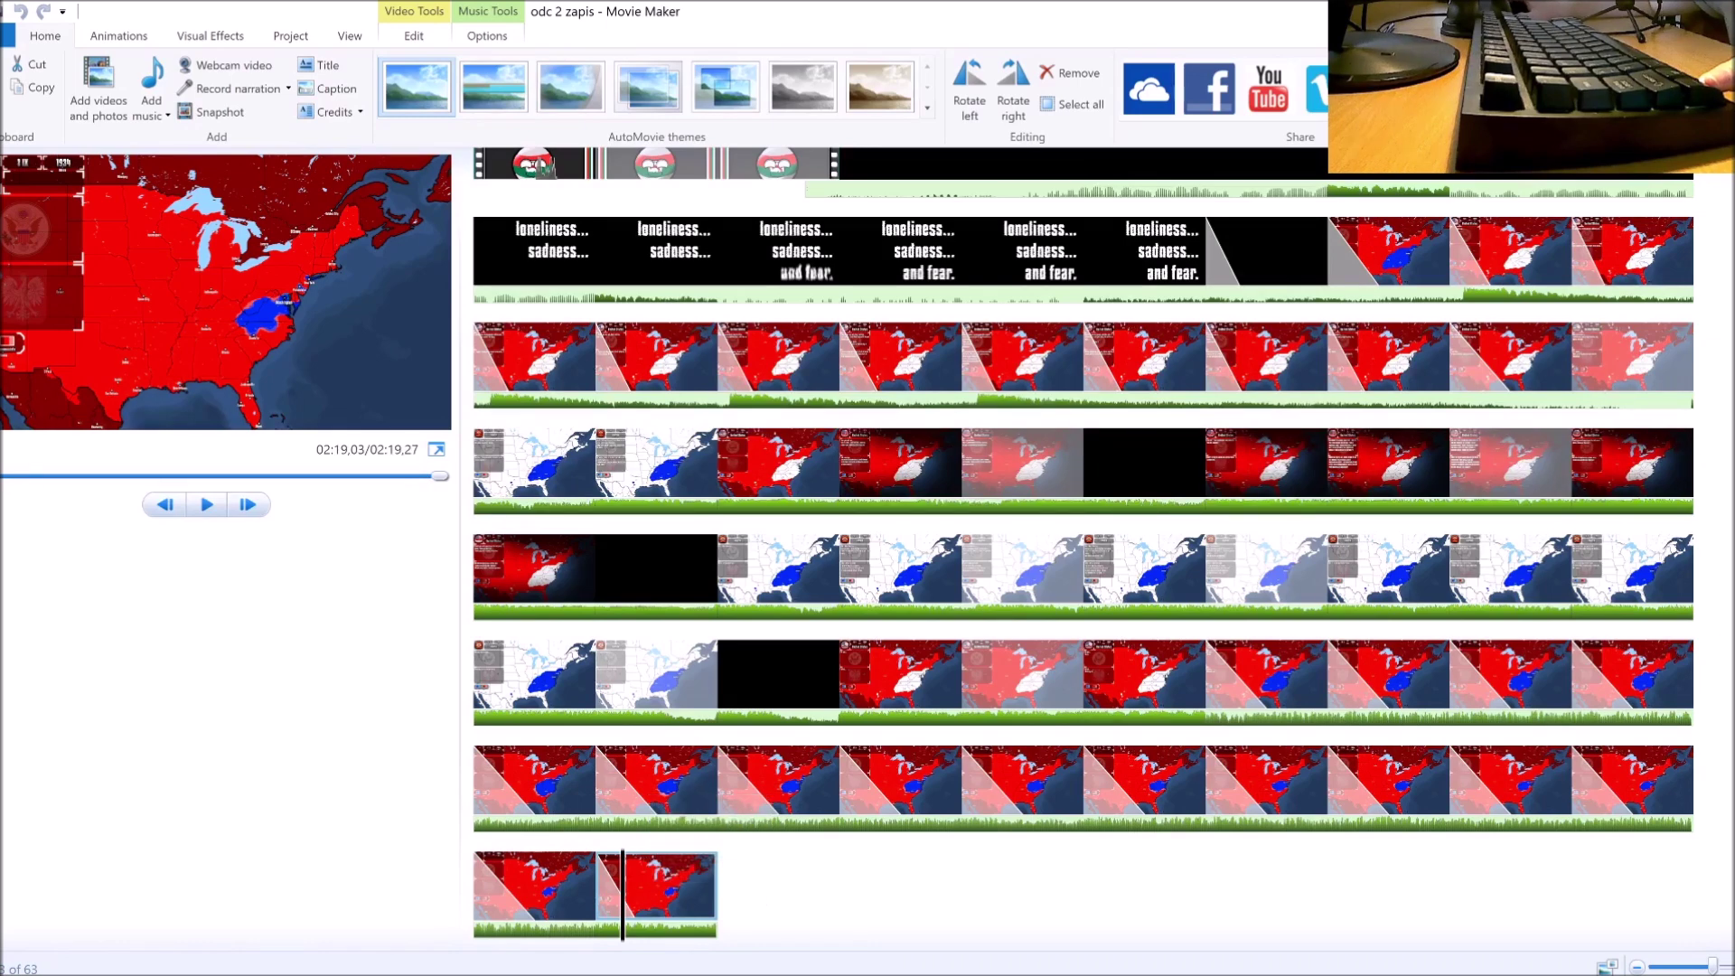
{"action": "key", "text": "alt+Tab"}
{"action": "left_click", "coordinate": [911, 434]}
{"action": "left_click", "coordinate": [1022, 434], "text": "ctrl"}
{"action": "left_click_drag", "start_coordinate": [1022, 434], "coordinate": [933, 845]}
Step: Set the duration of the two added frames to 0,3 and apply a transition to them
{"action": "left_click", "coordinate": [414, 36]}
{"action": "left_click", "coordinate": [326, 104]}
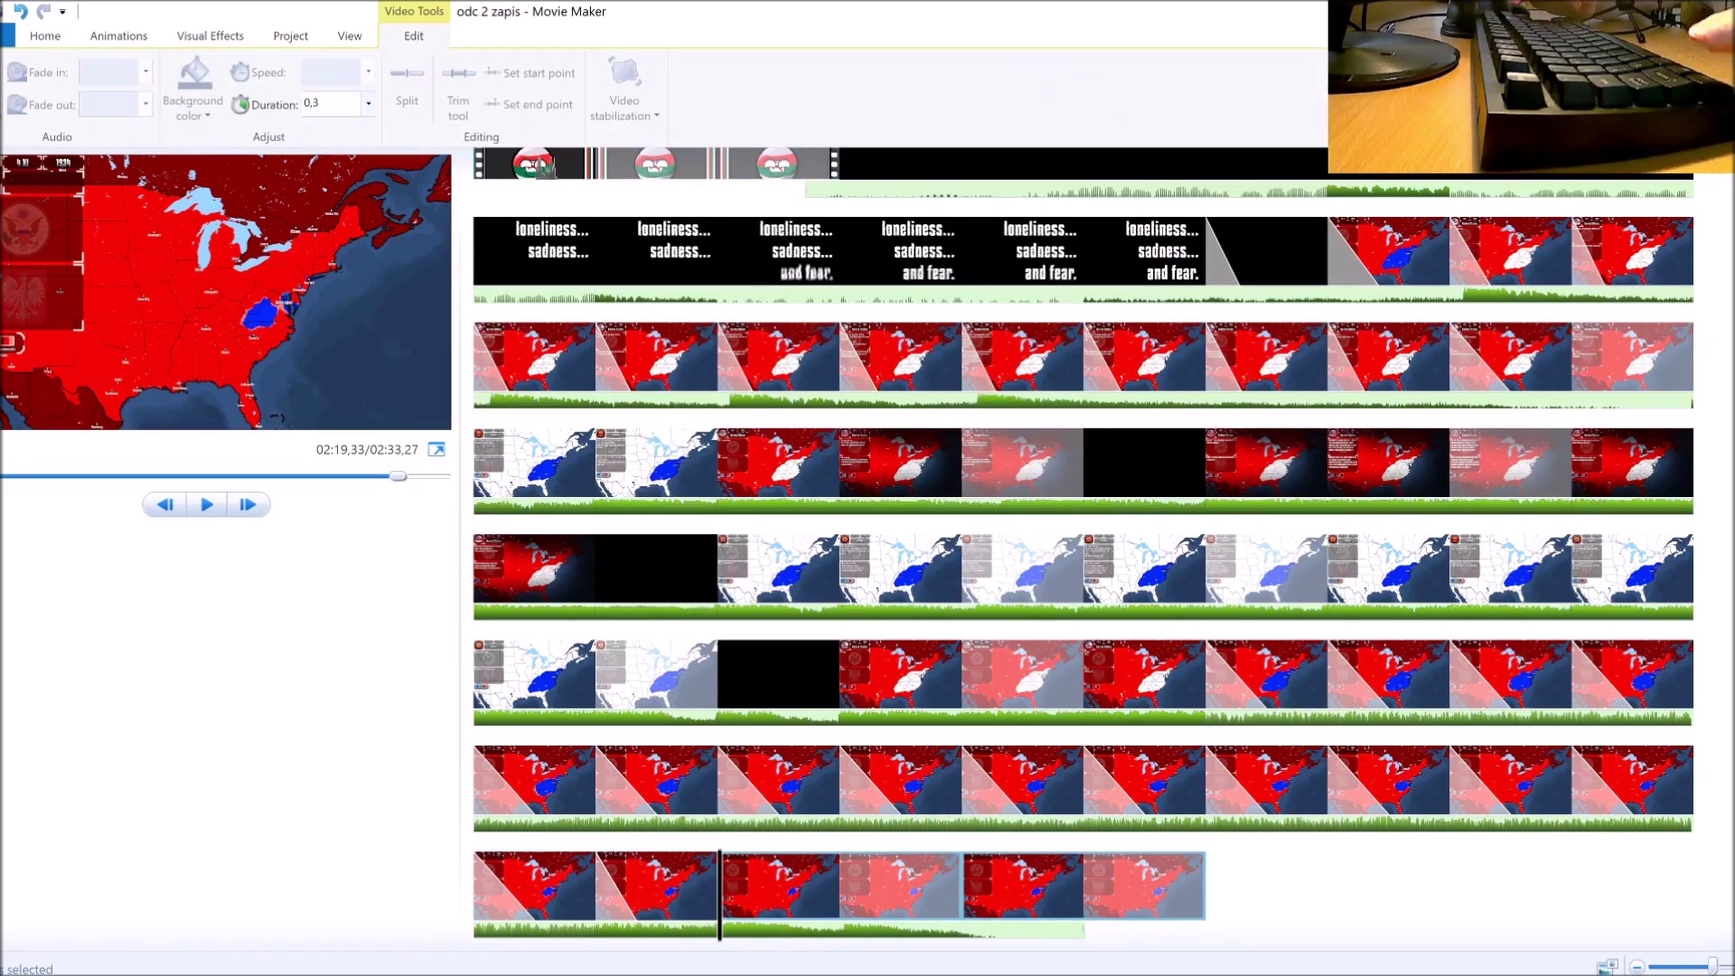
{"action": "key", "text": "Return"}
{"action": "left_click", "coordinate": [119, 37]}
{"action": "left_click", "coordinate": [234, 88]}
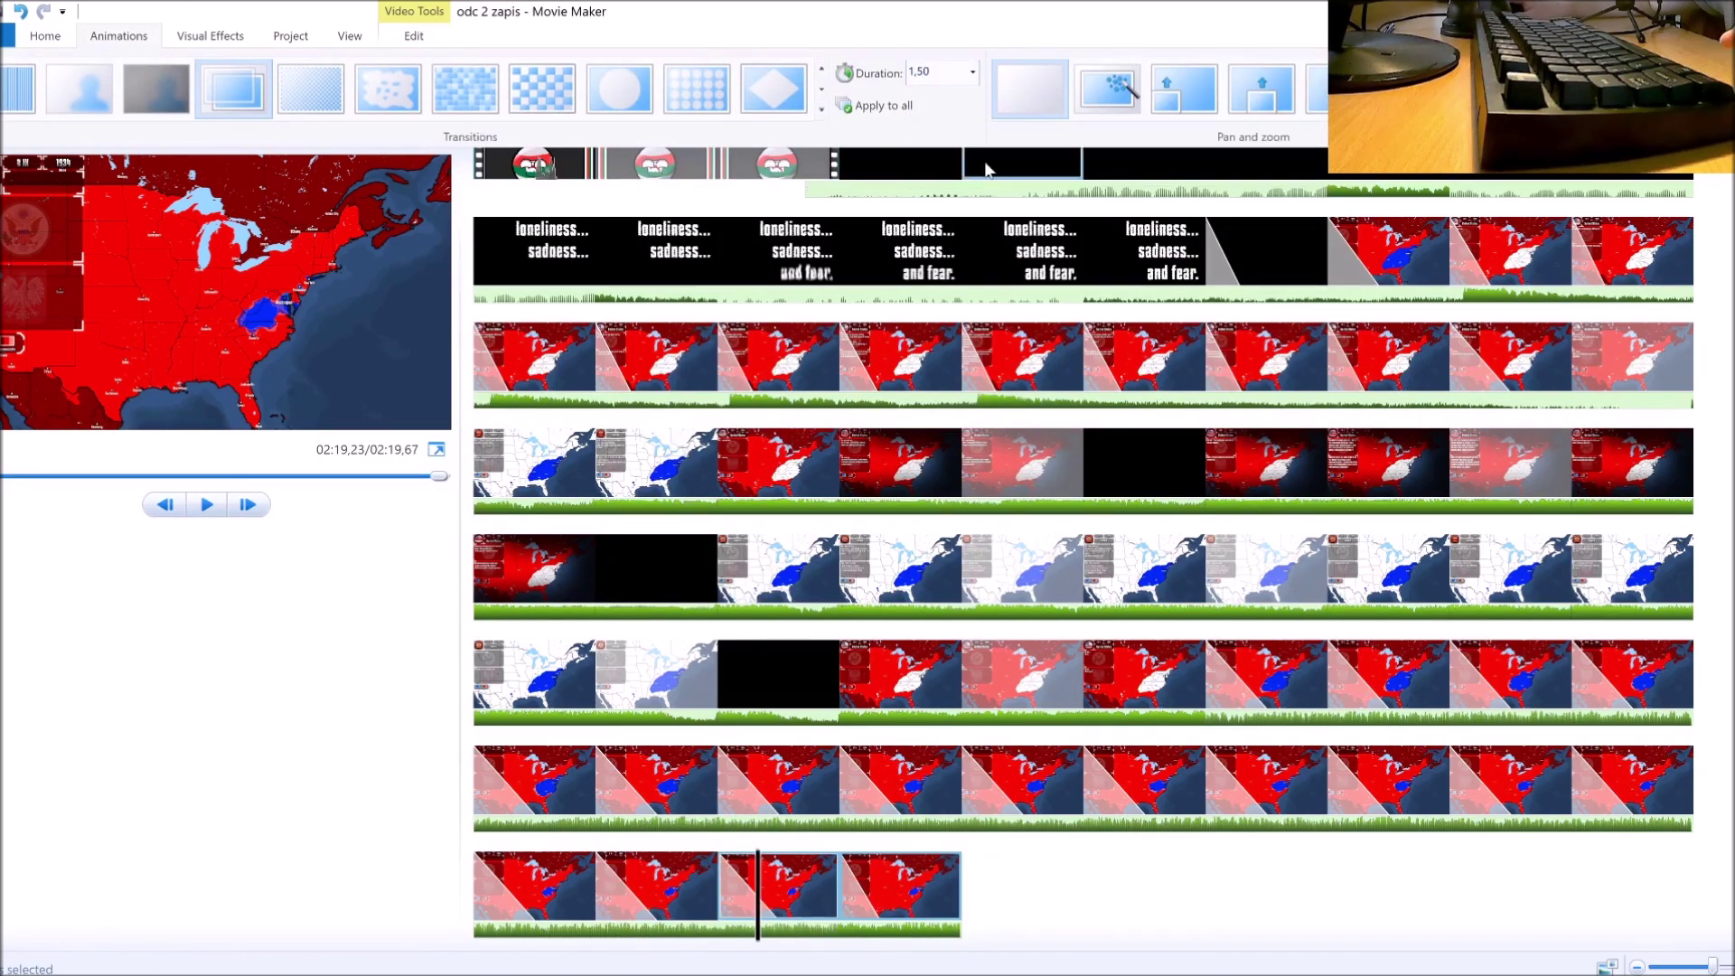